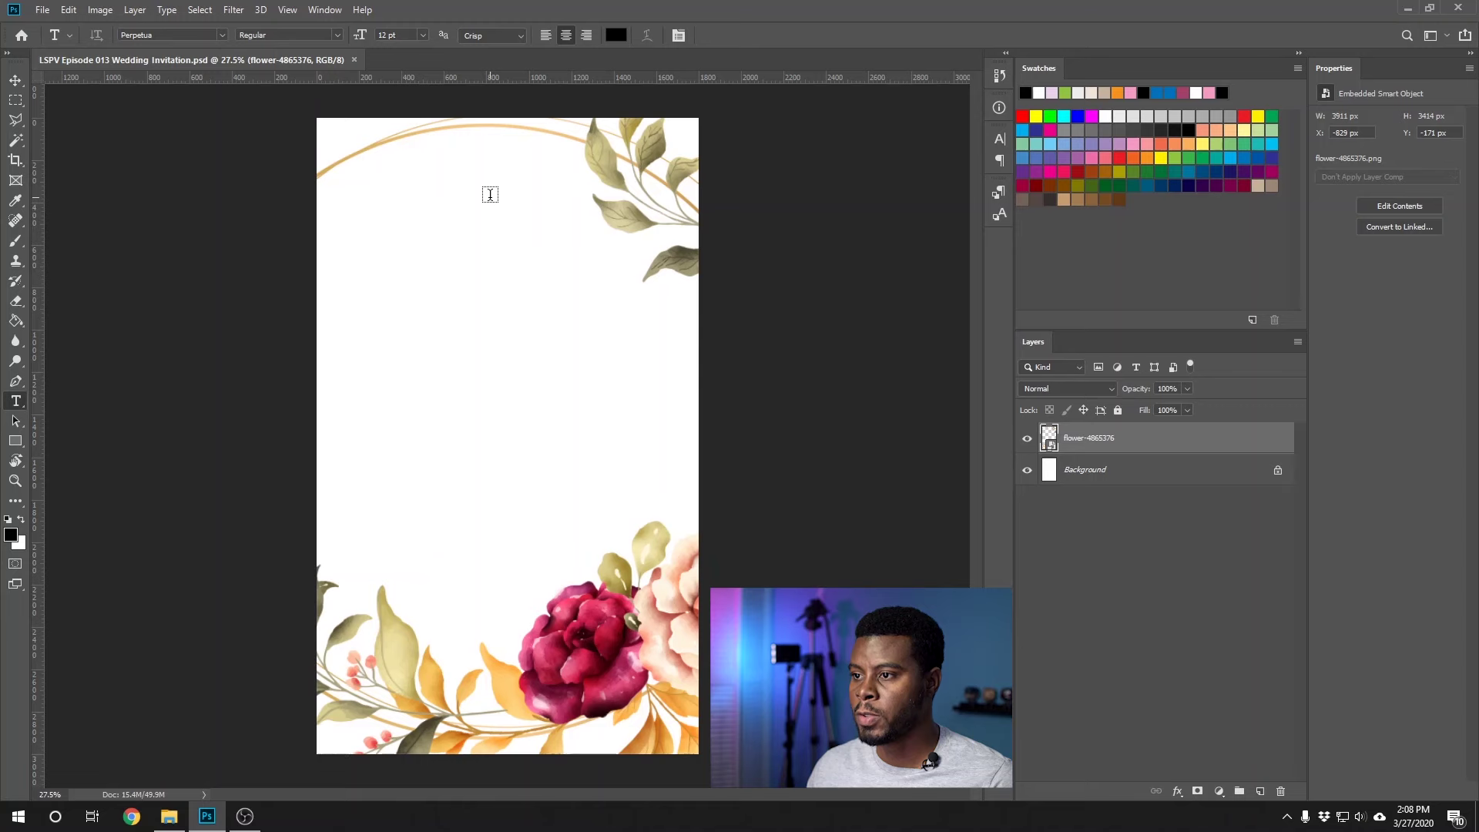
Start a text line reading "YOU" near the top of the invitation and set its font size to 18 pt
click(489, 194)
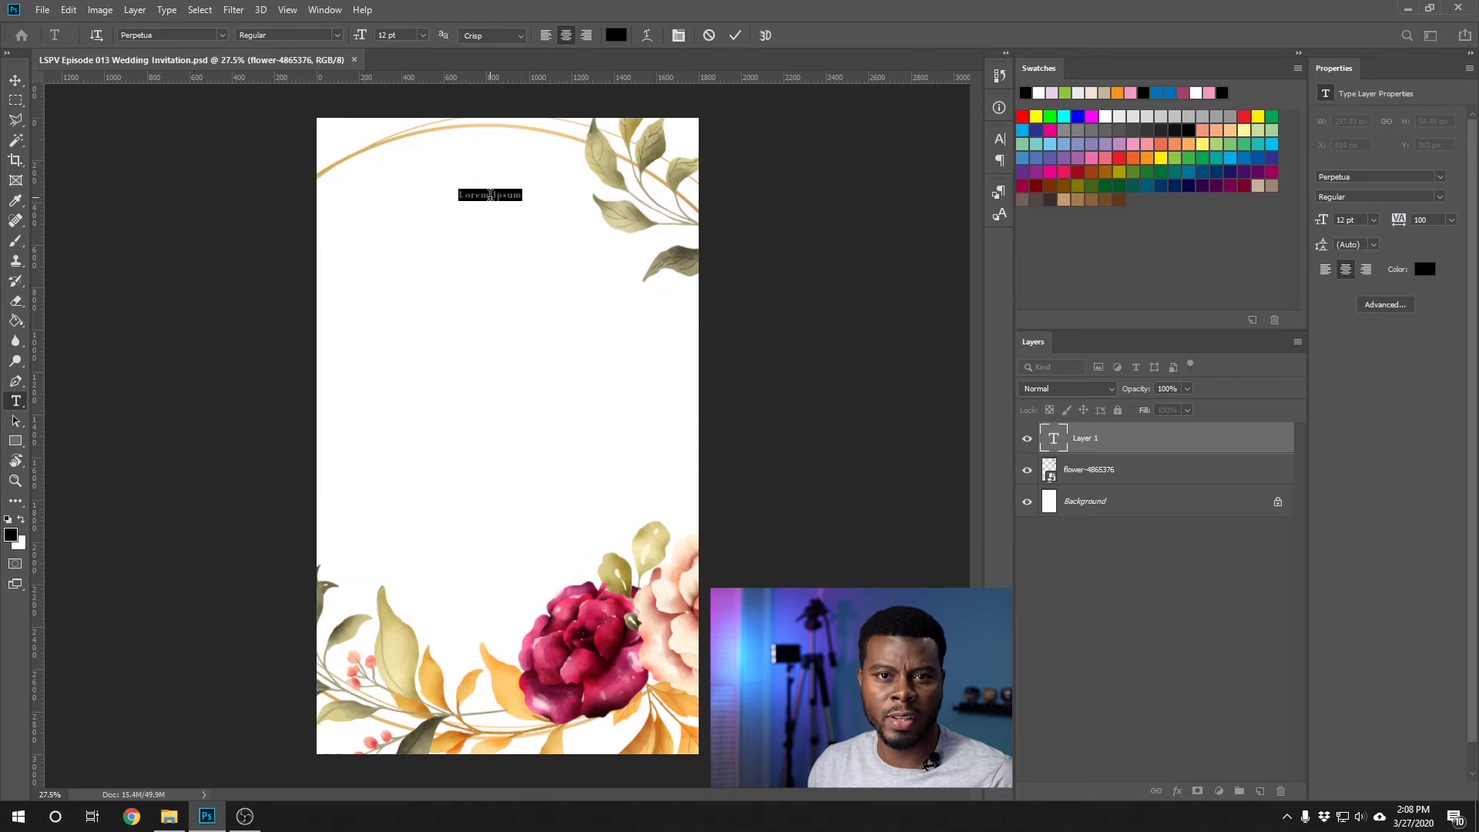
text(Sam)
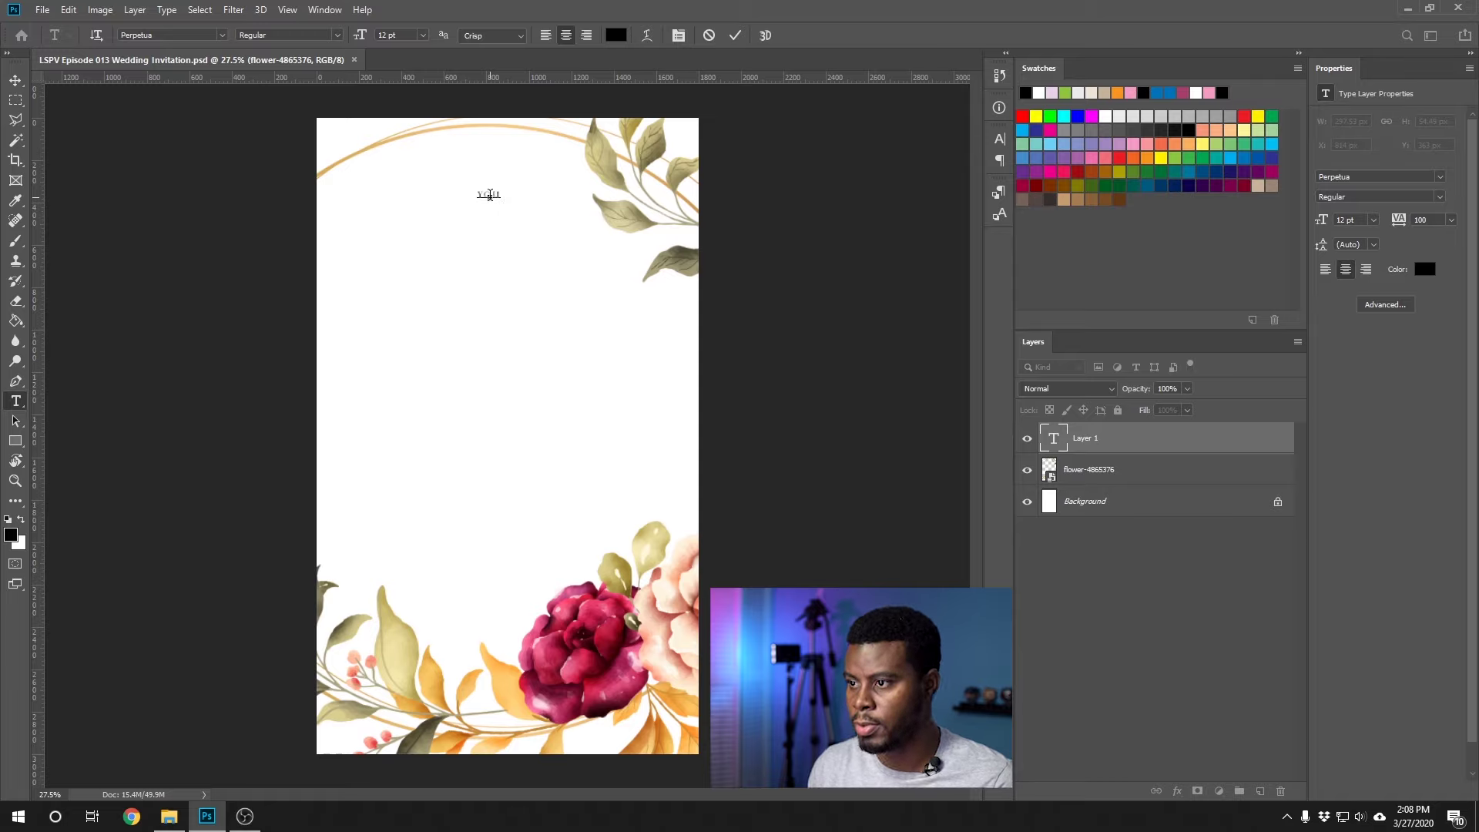
click(423, 35)
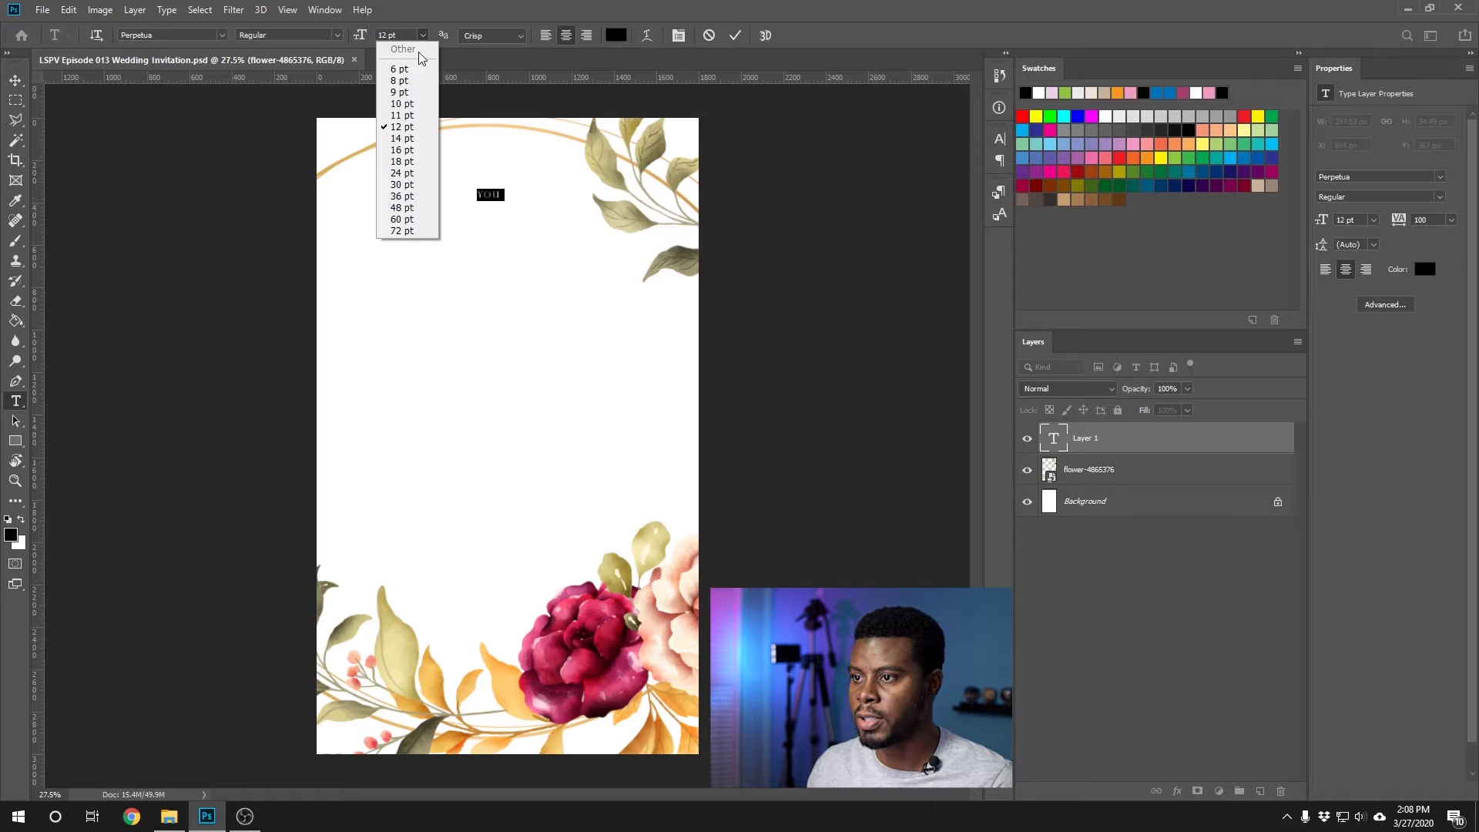
click(410, 159)
key(Right)
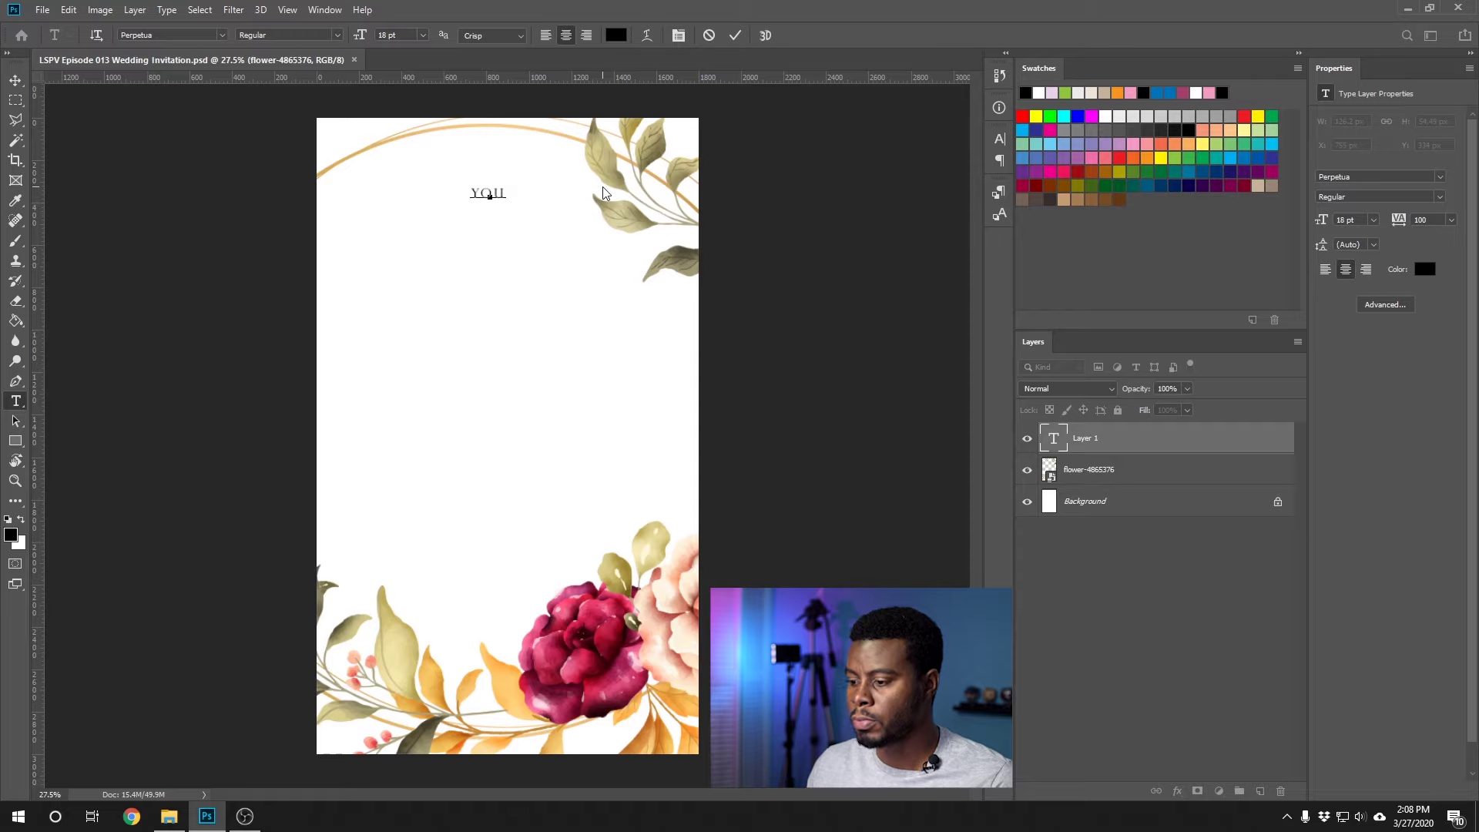
Complete the heading on two lines as "YOU ARE CORDIALLY INVITED" and "TO THE WEDDING OF"
text(ARE CORDIALLY)
key(Return)
key(BackSpace)
text(I)
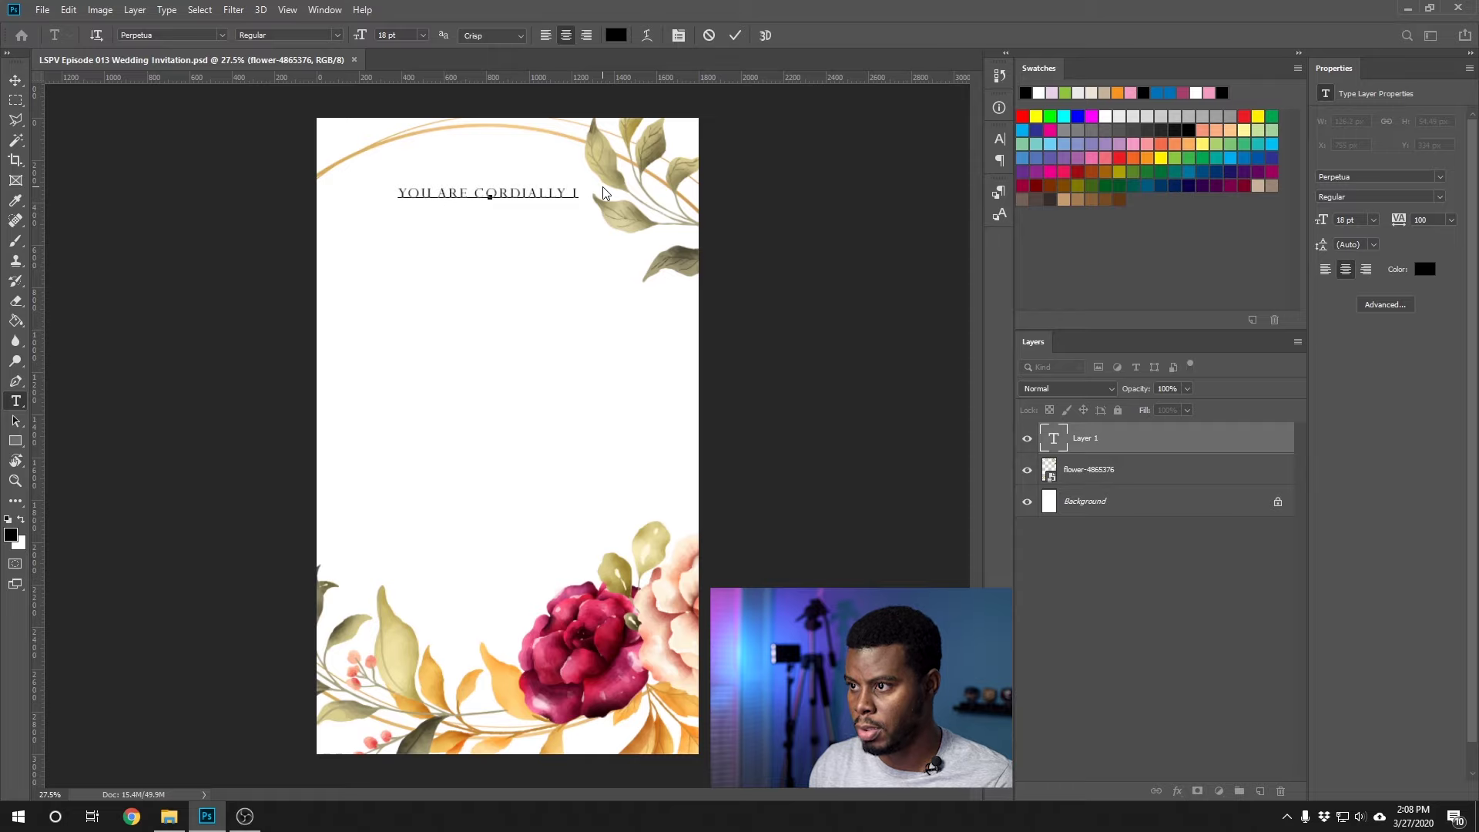
text(NVITAED)
key(Return)
text(TO THE WEDDING OF)
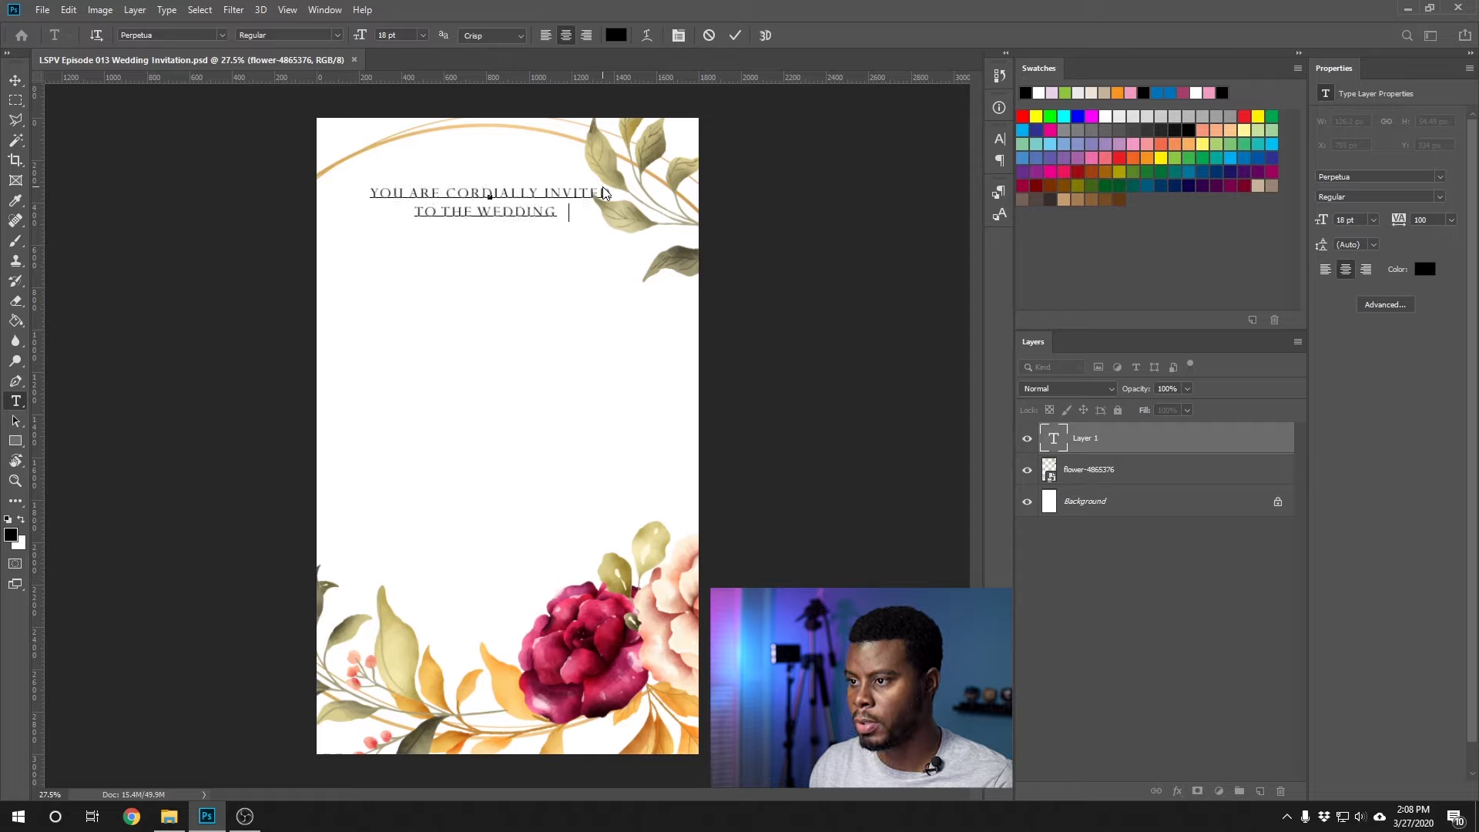
key(ctrl+Return)
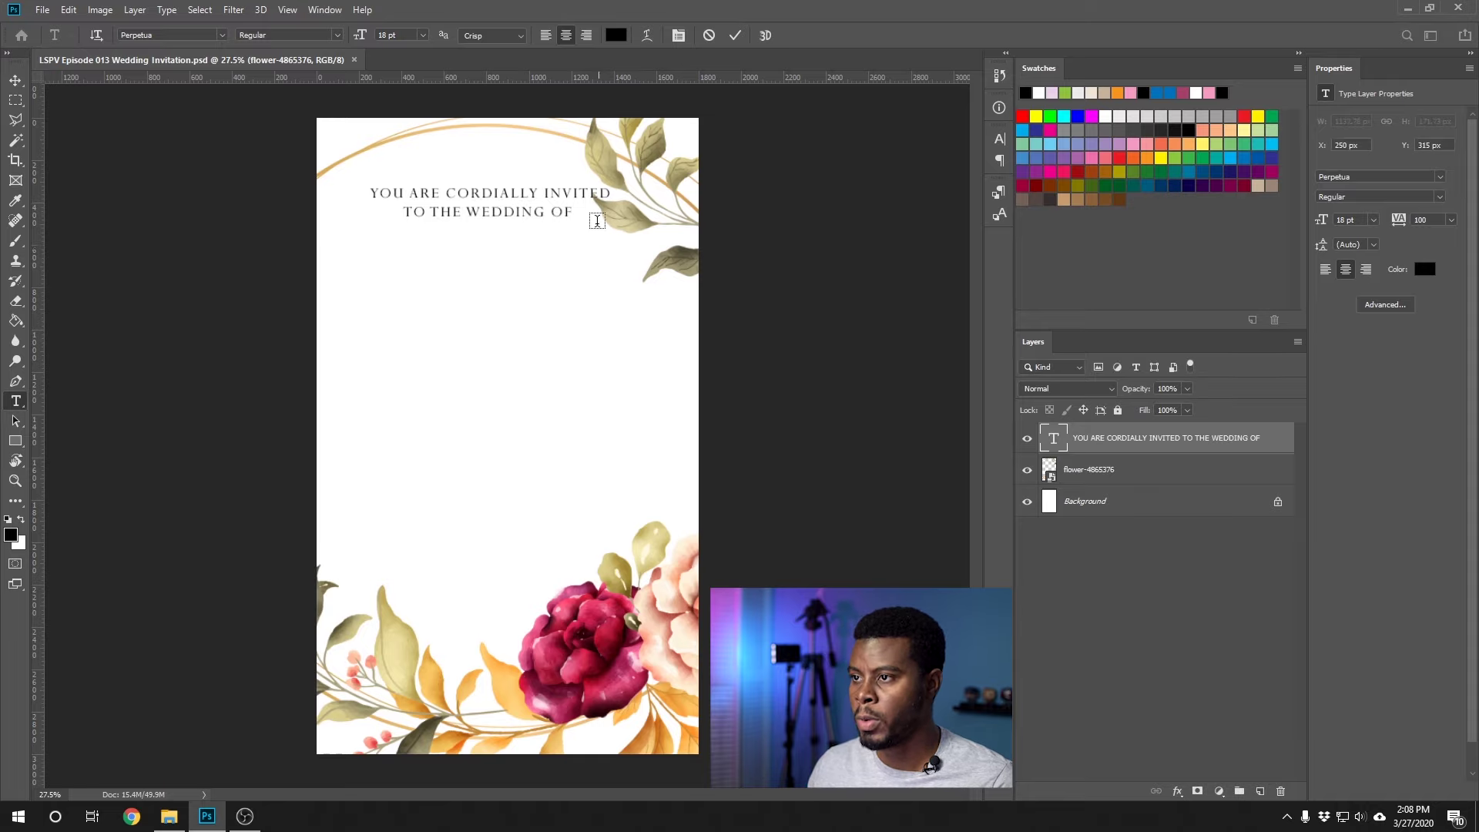
Centre the heading text horizontally on the Background layer and leave only the heading layer selected
key(v)
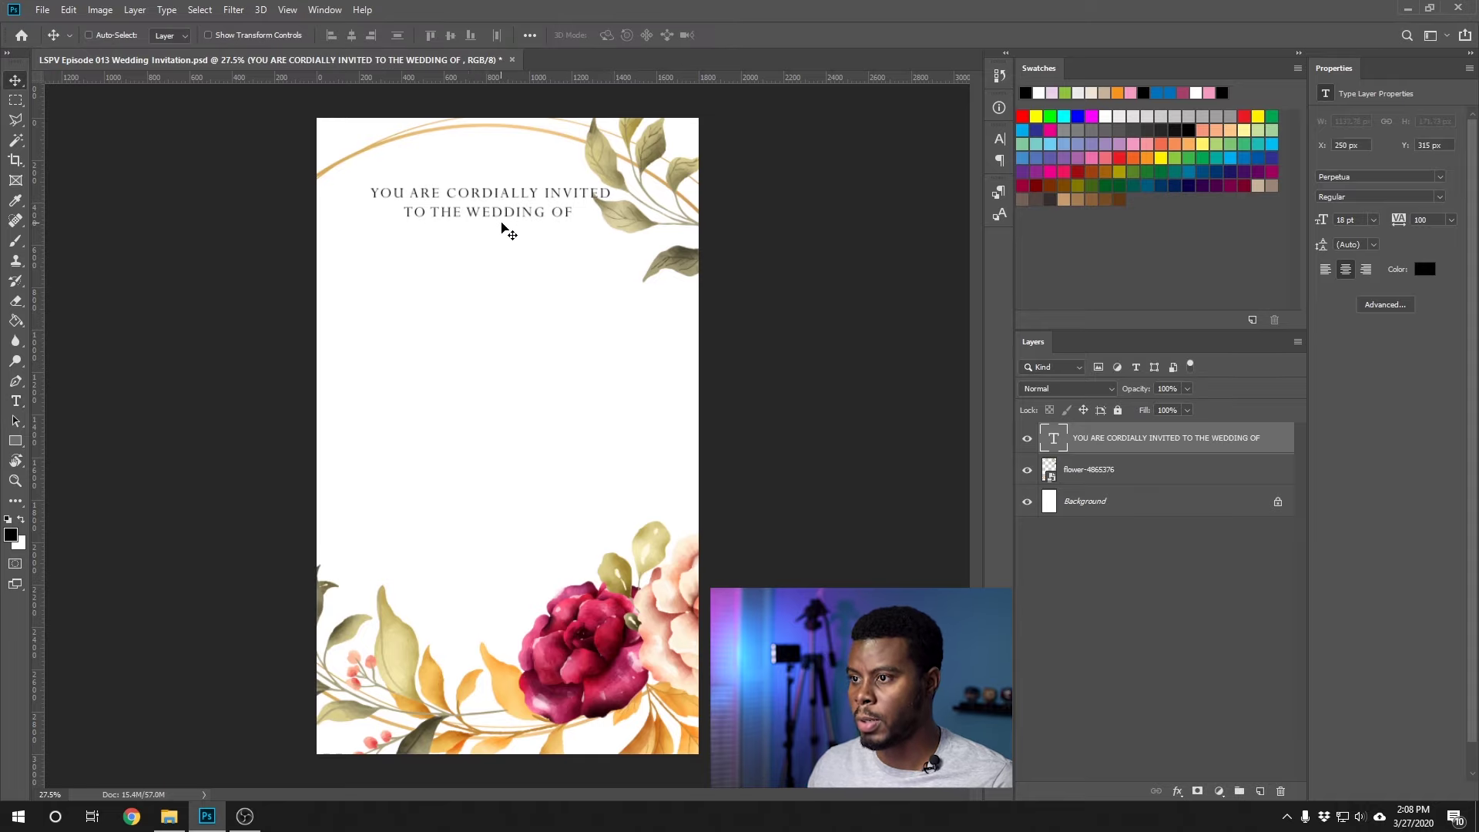
click(1104, 501)
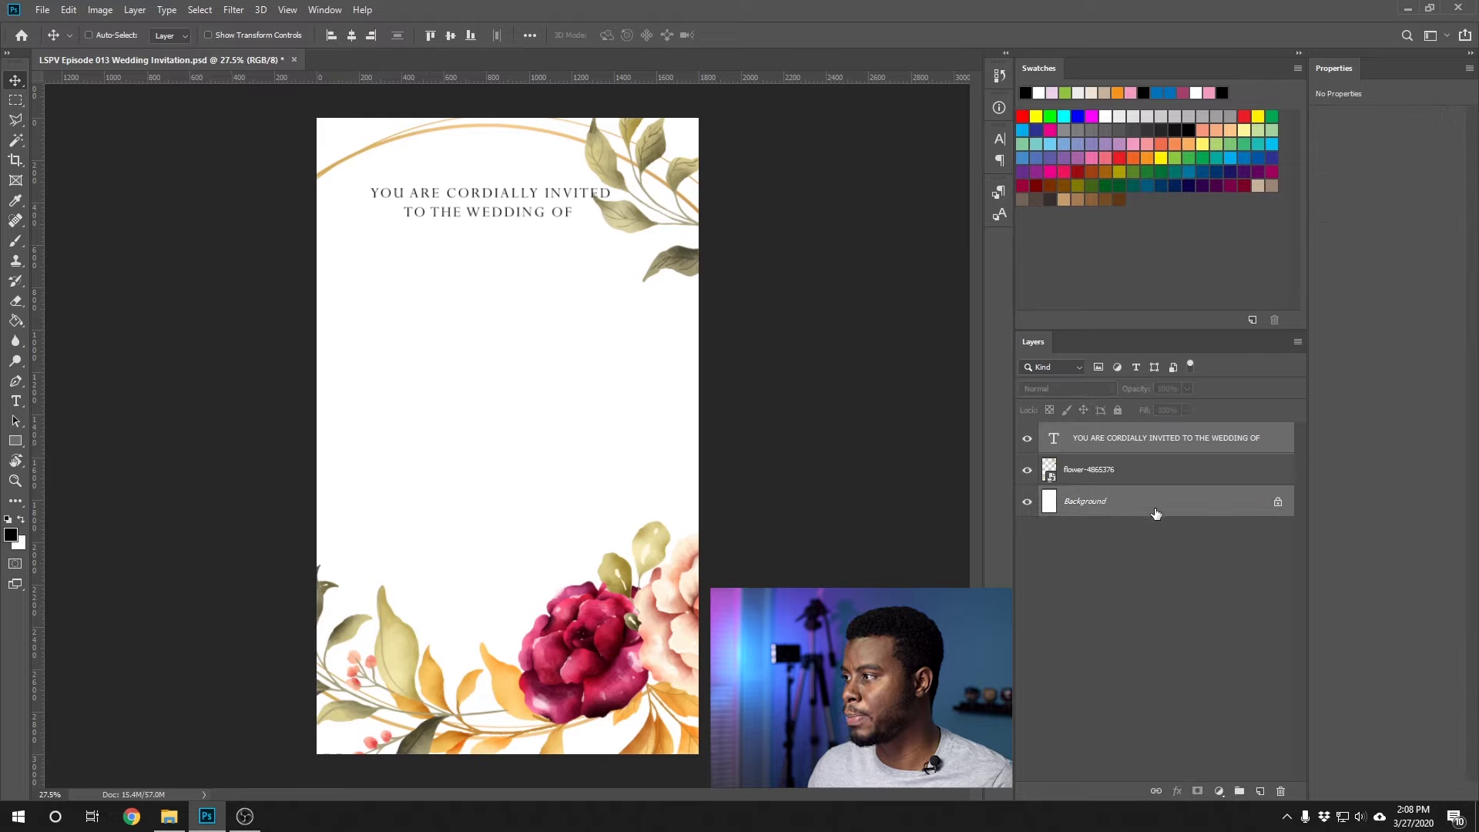
click(352, 40)
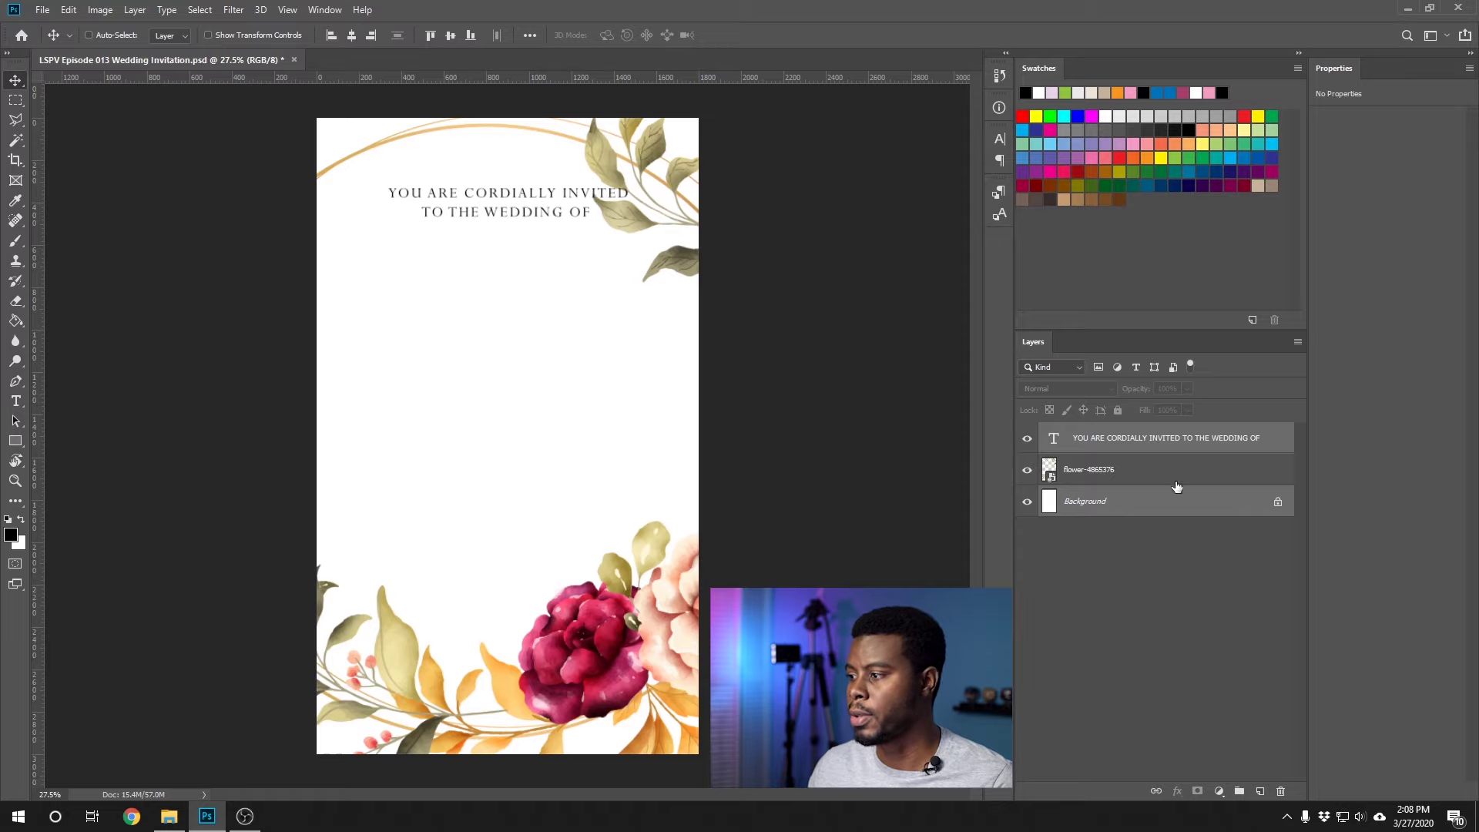
click(1186, 438)
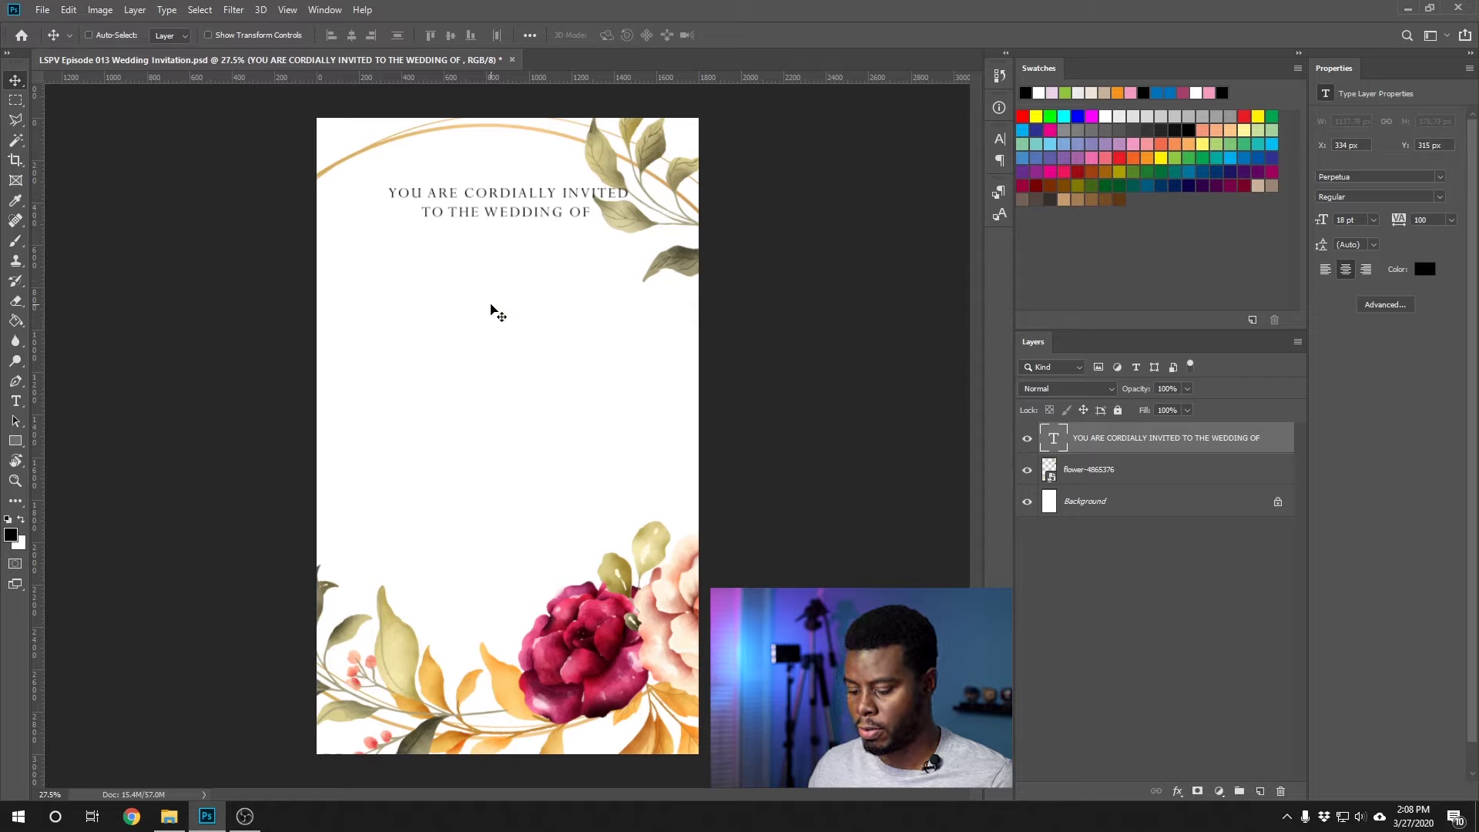
Add a separate text layer below the heading with the couple's first names in capitals on two lines
key(t)
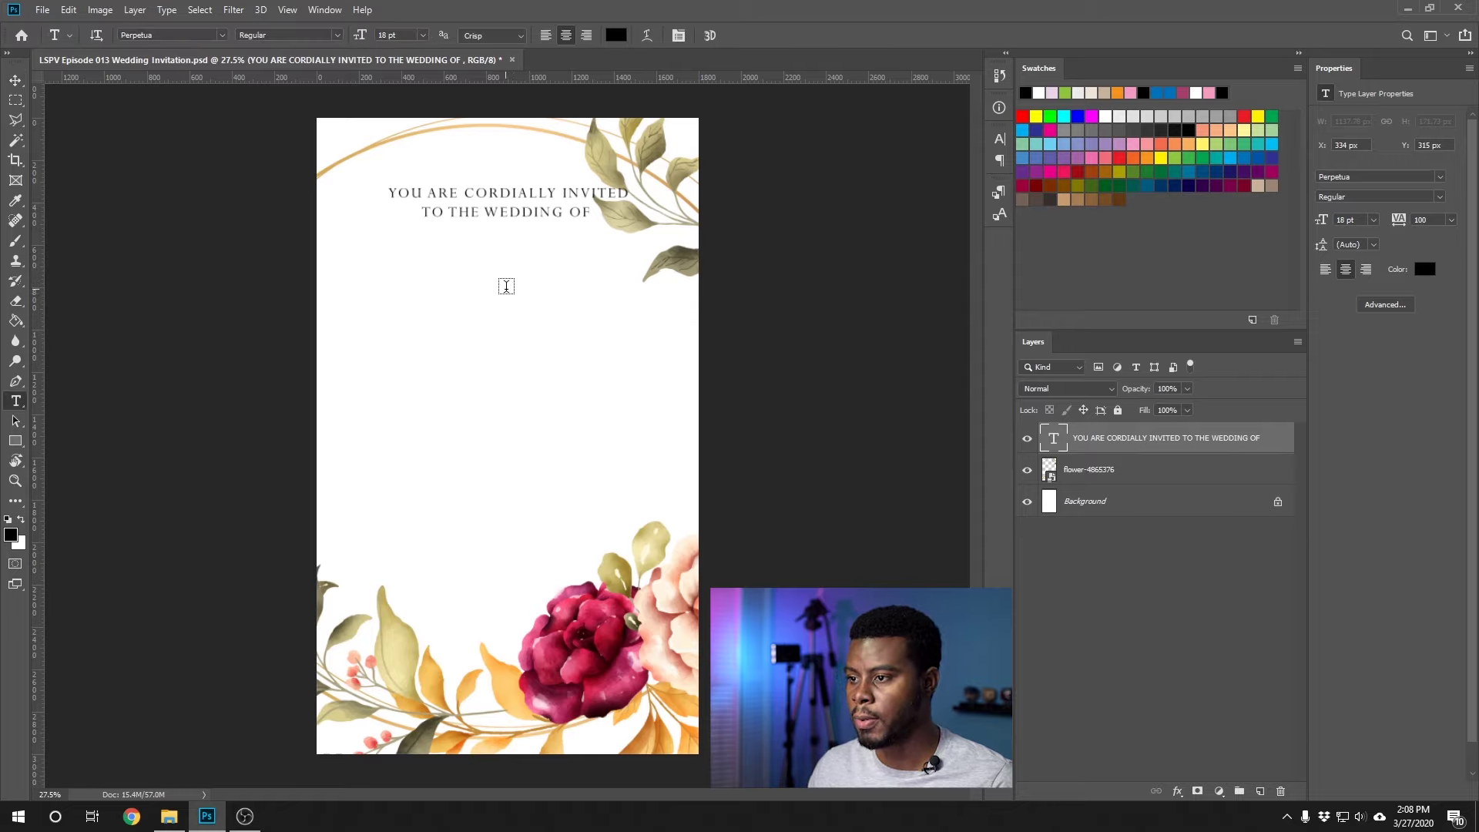
click(502, 283)
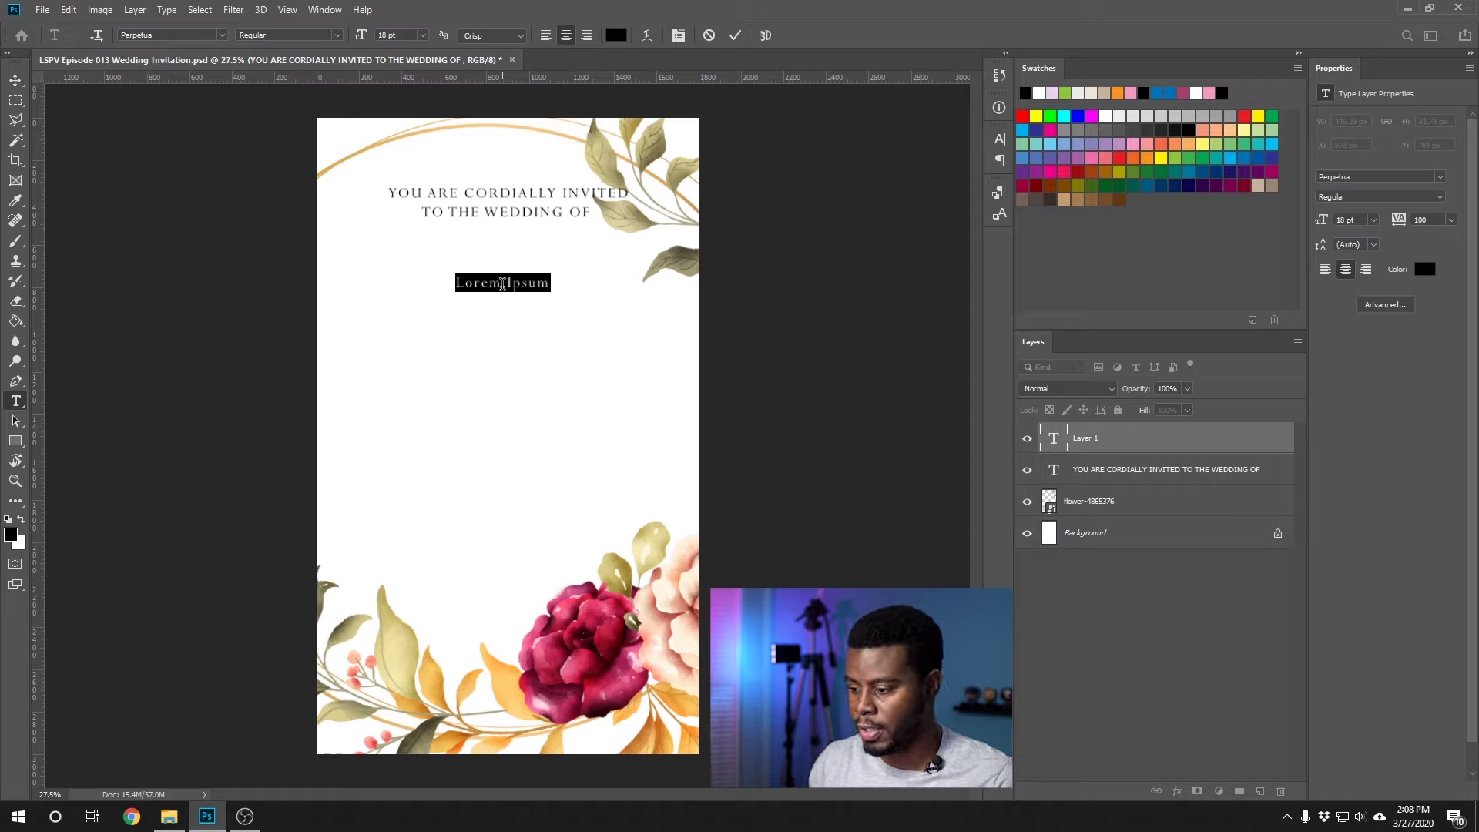
text(JQHN)
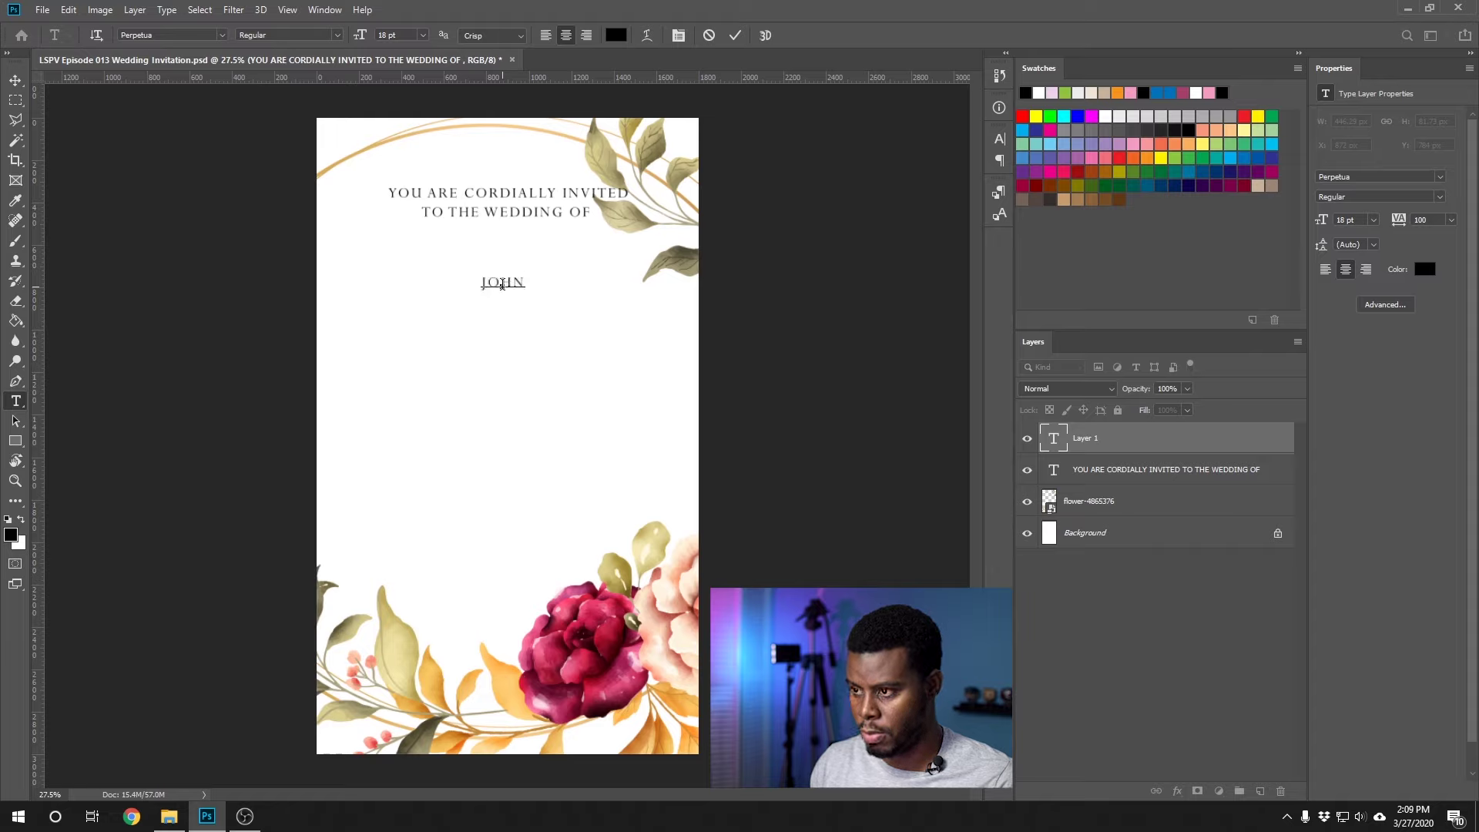
key(Return)
text(HO)
key(BackSpace)
key(BackSpace)
text(JANE)
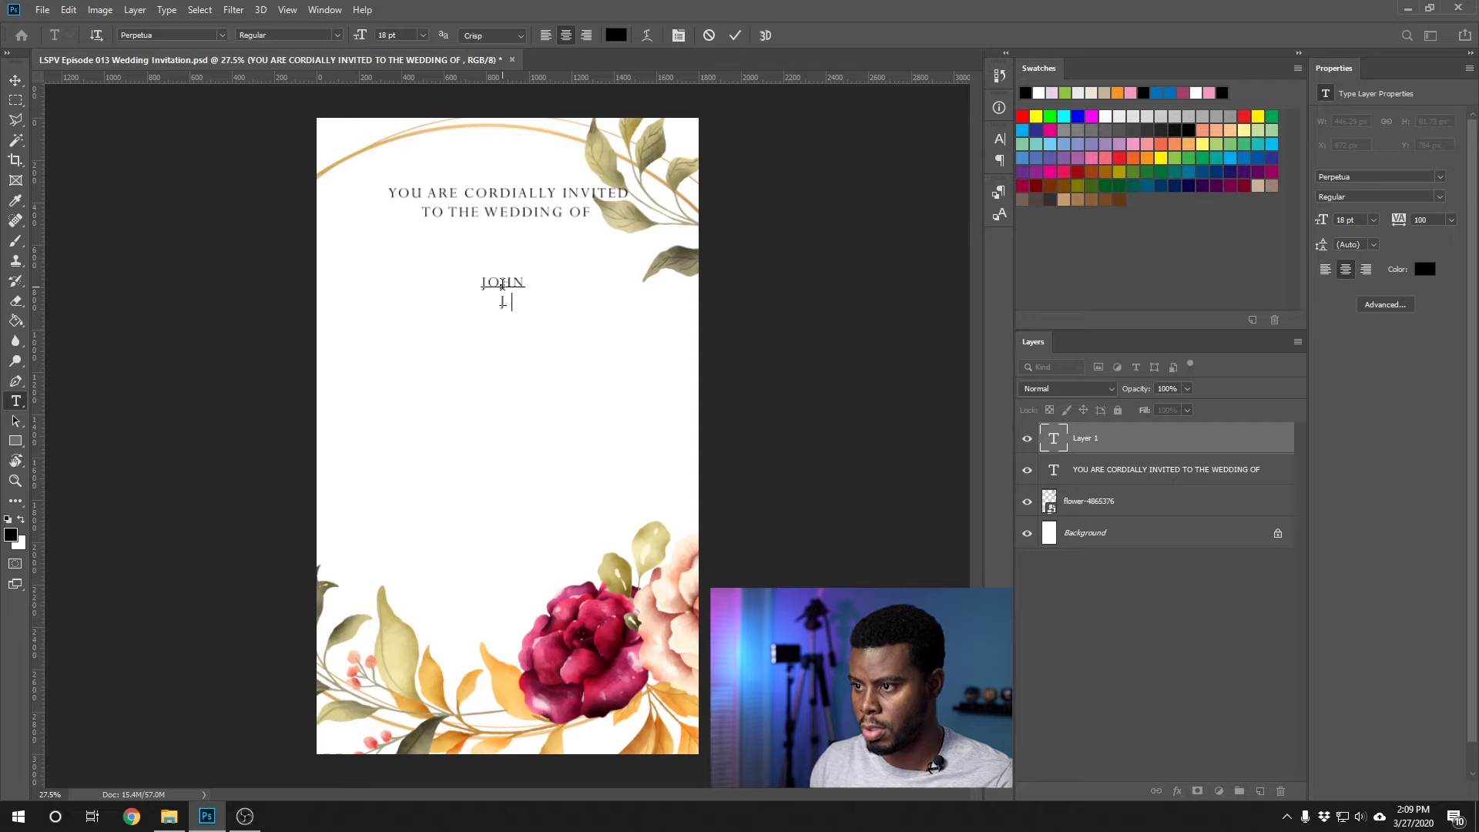
key(ctrl+Return)
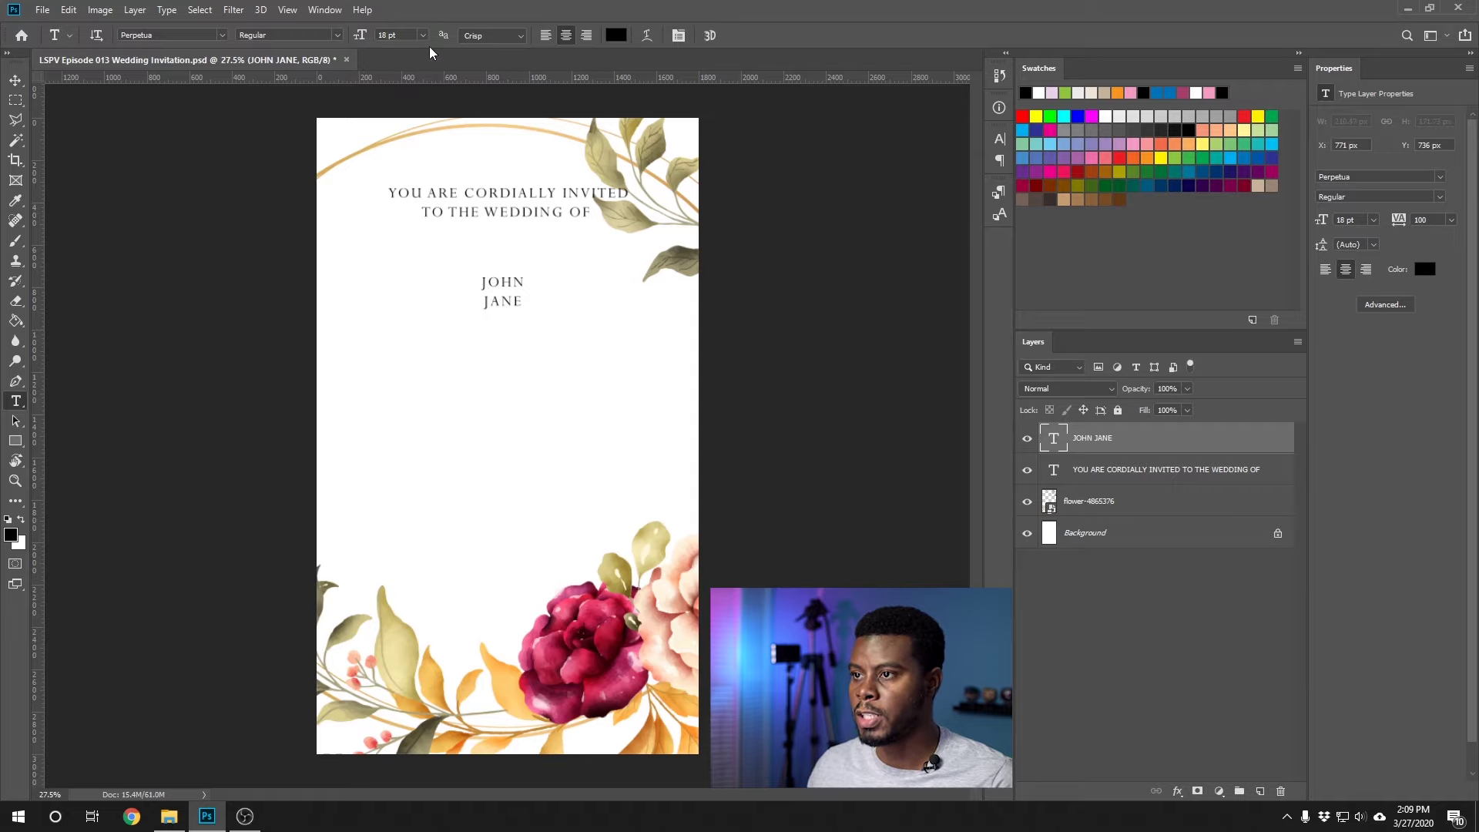
Enlarge the couple's names to a font size of 60 pt
click(424, 36)
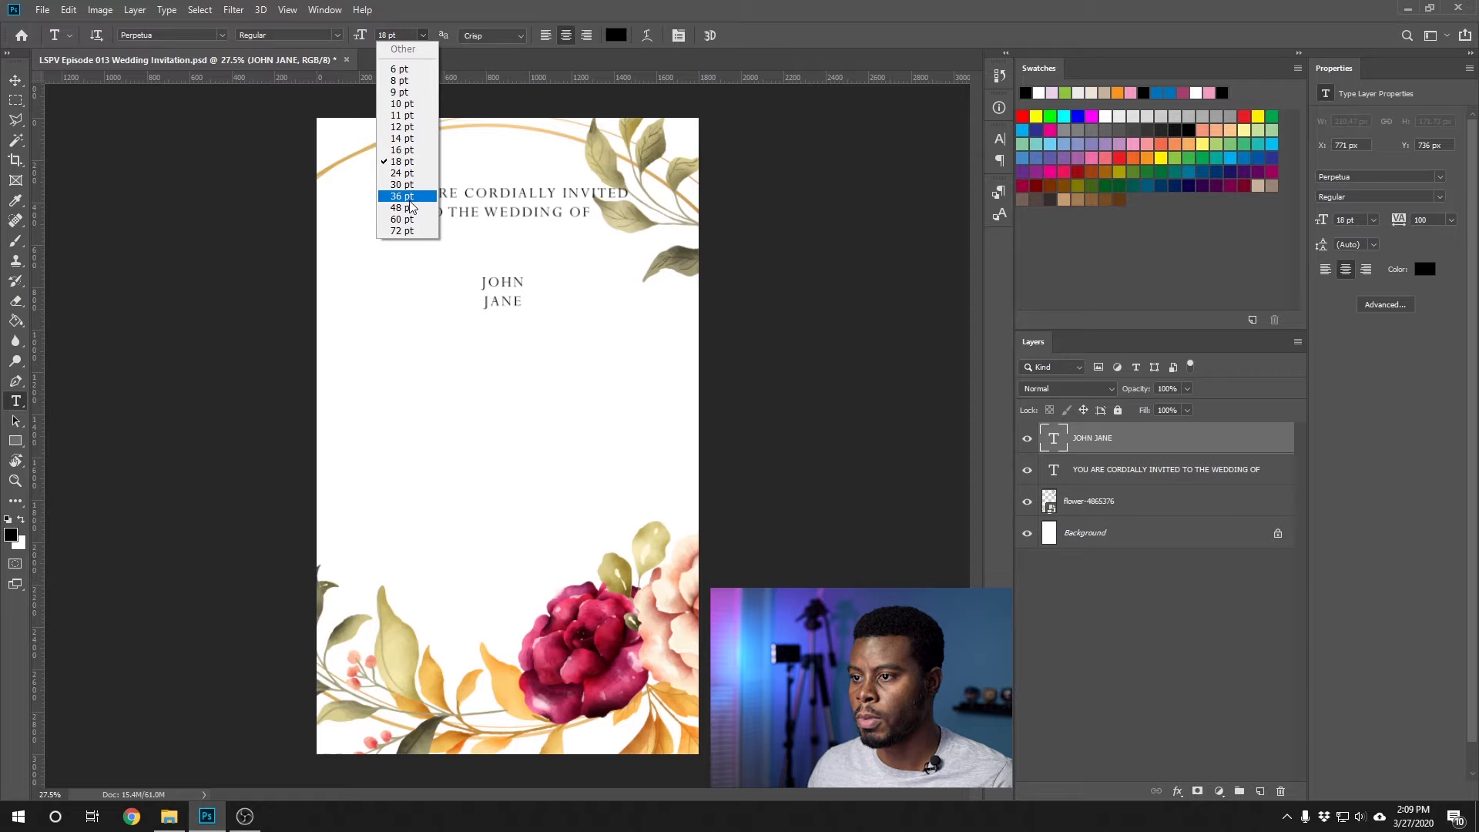
click(410, 197)
click(423, 35)
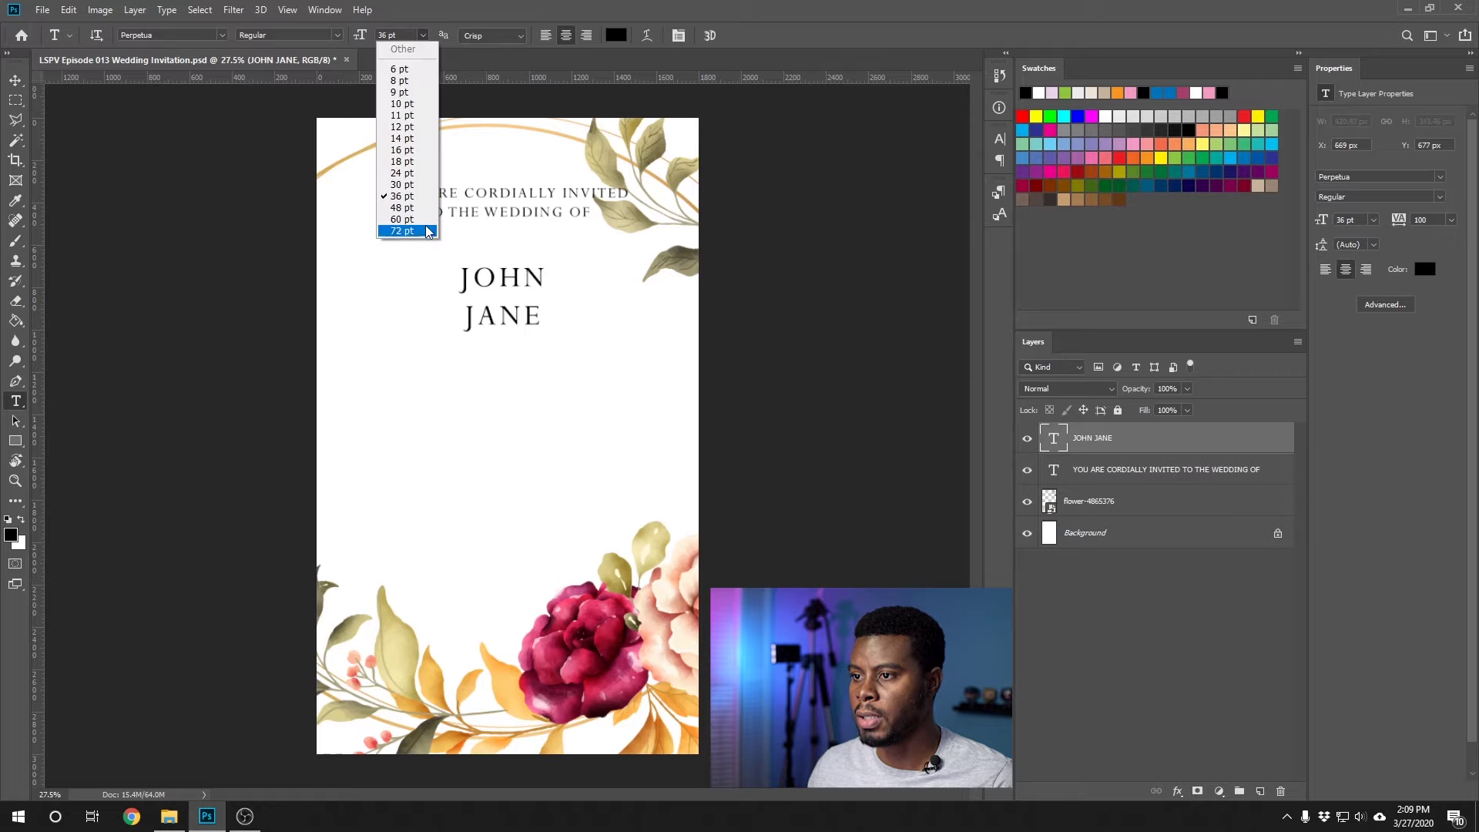
click(411, 217)
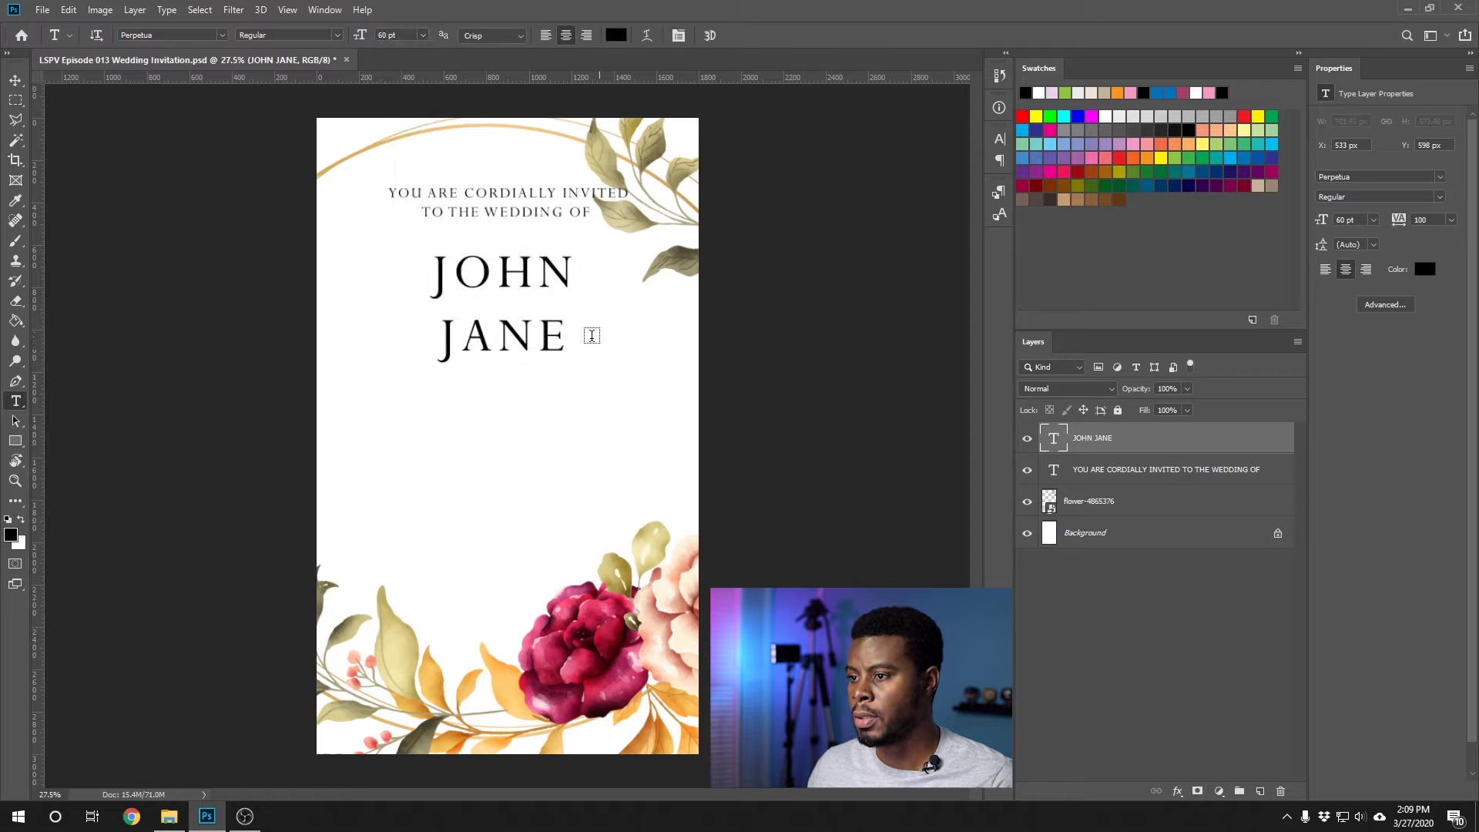
click(535, 279)
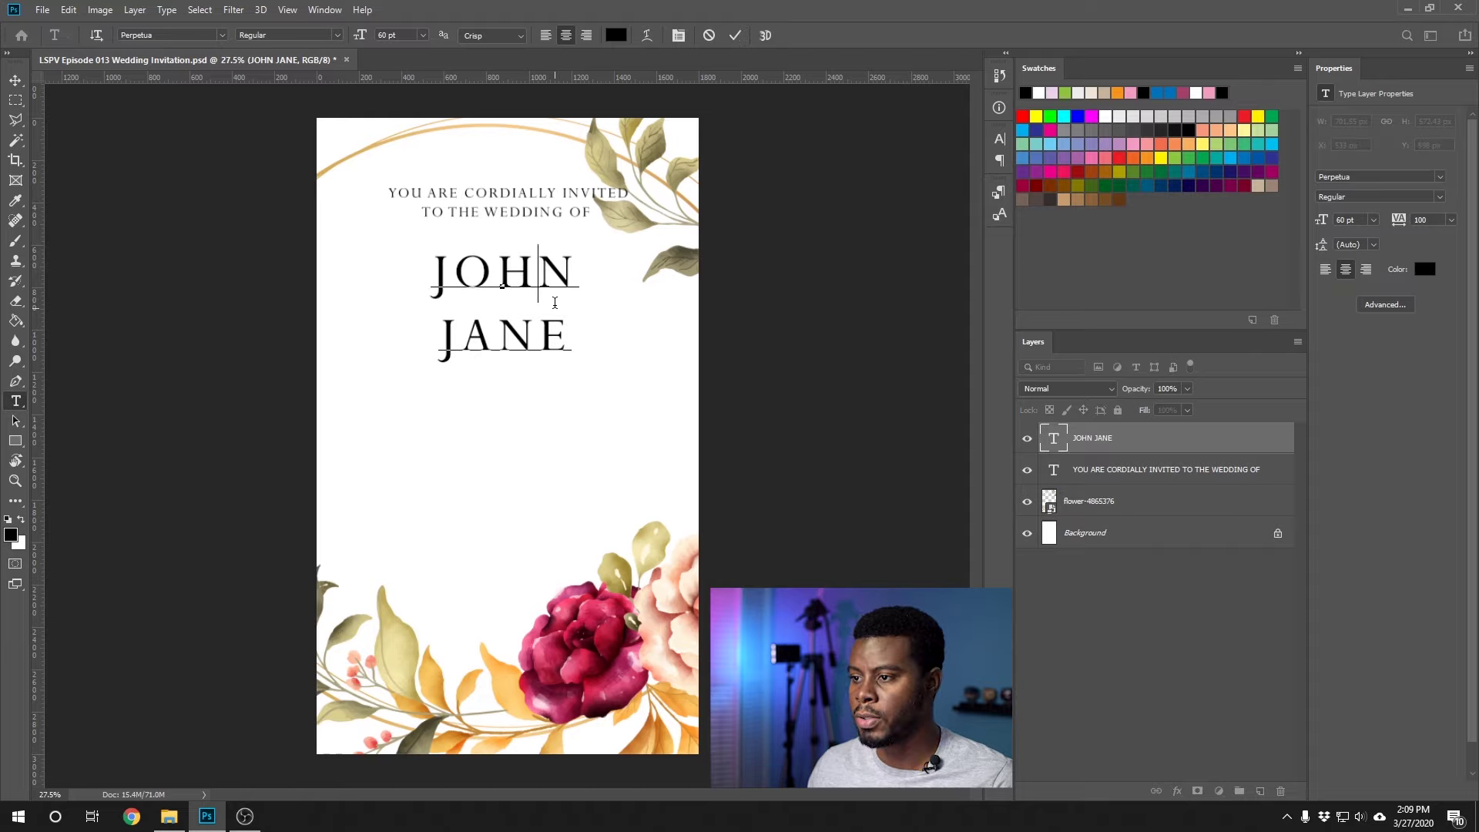
double_click(548, 269)
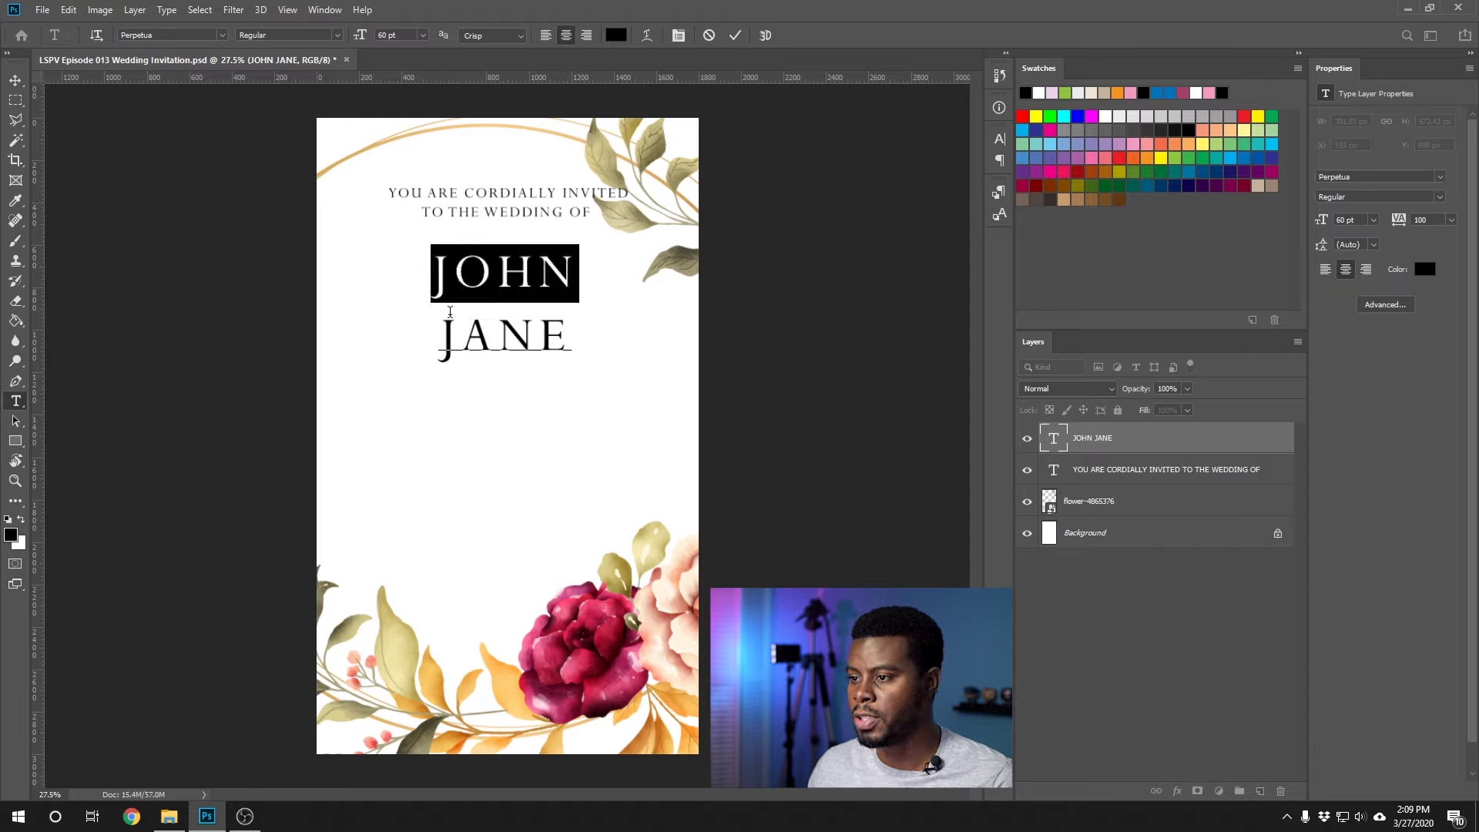
drag(431, 269, 589, 352)
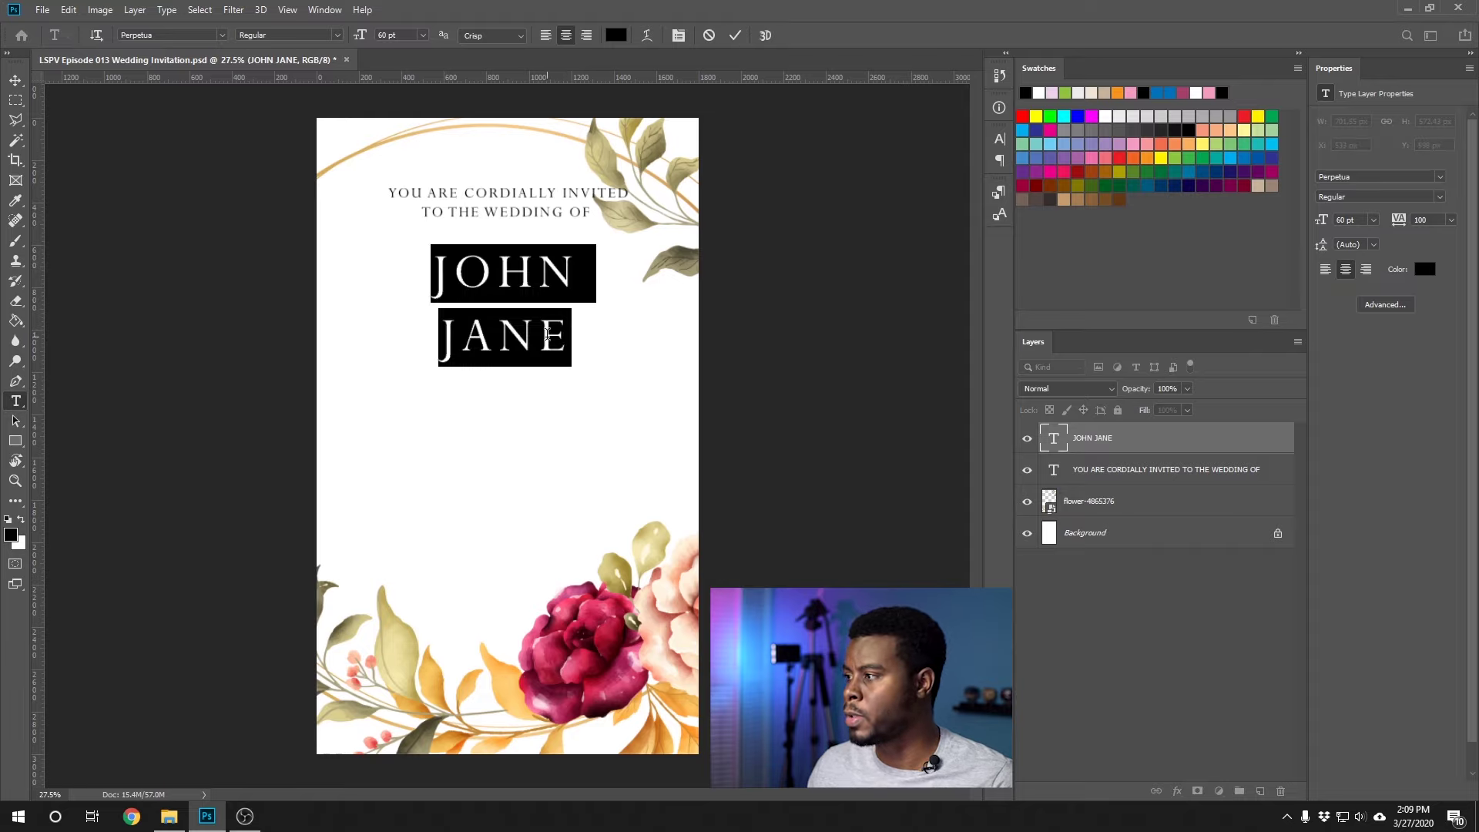
key(ctrl+Return)
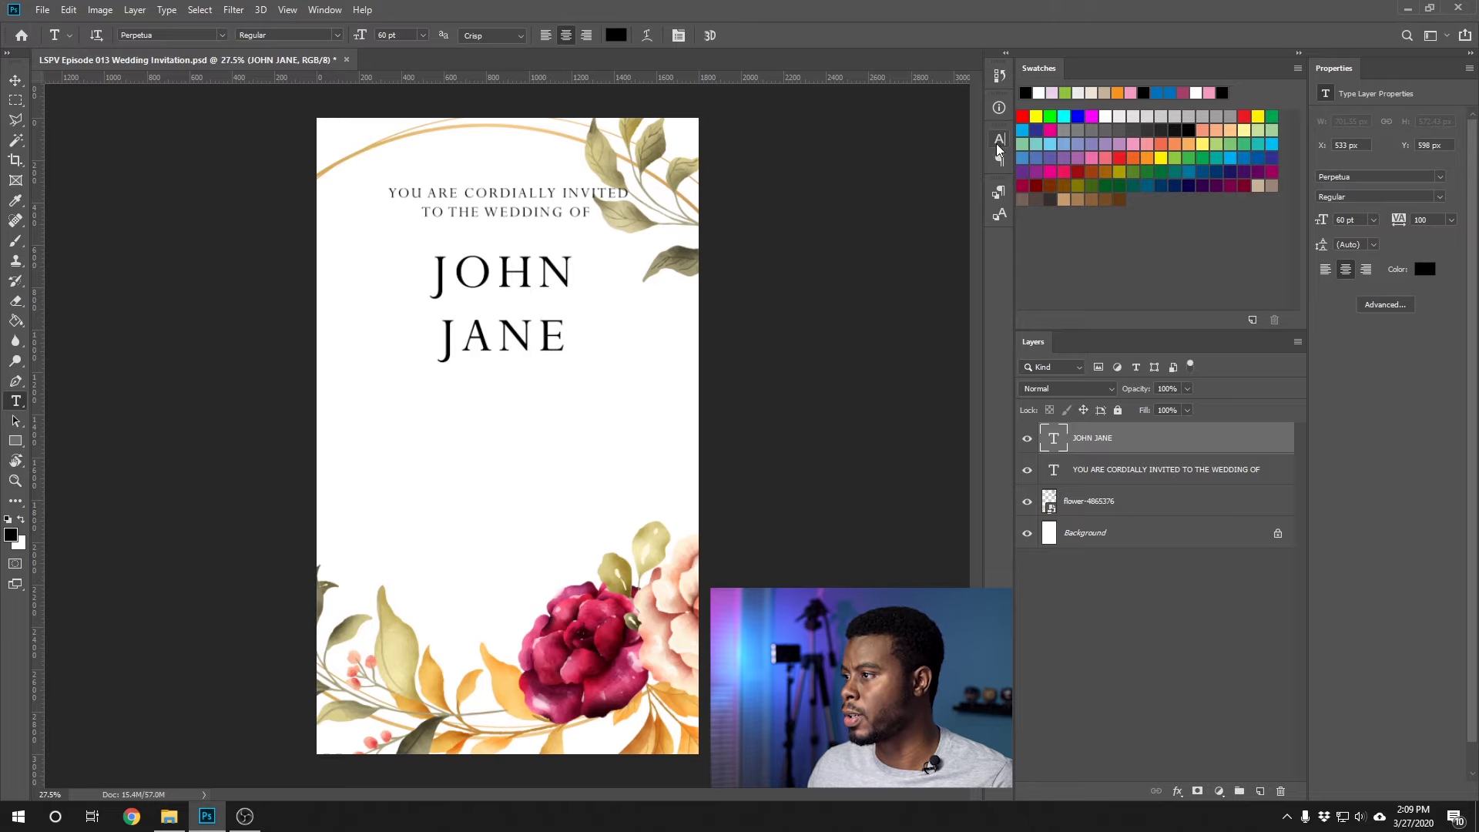
Tighten the line spacing between the couple's names by setting the leading to 48 pt
click(998, 140)
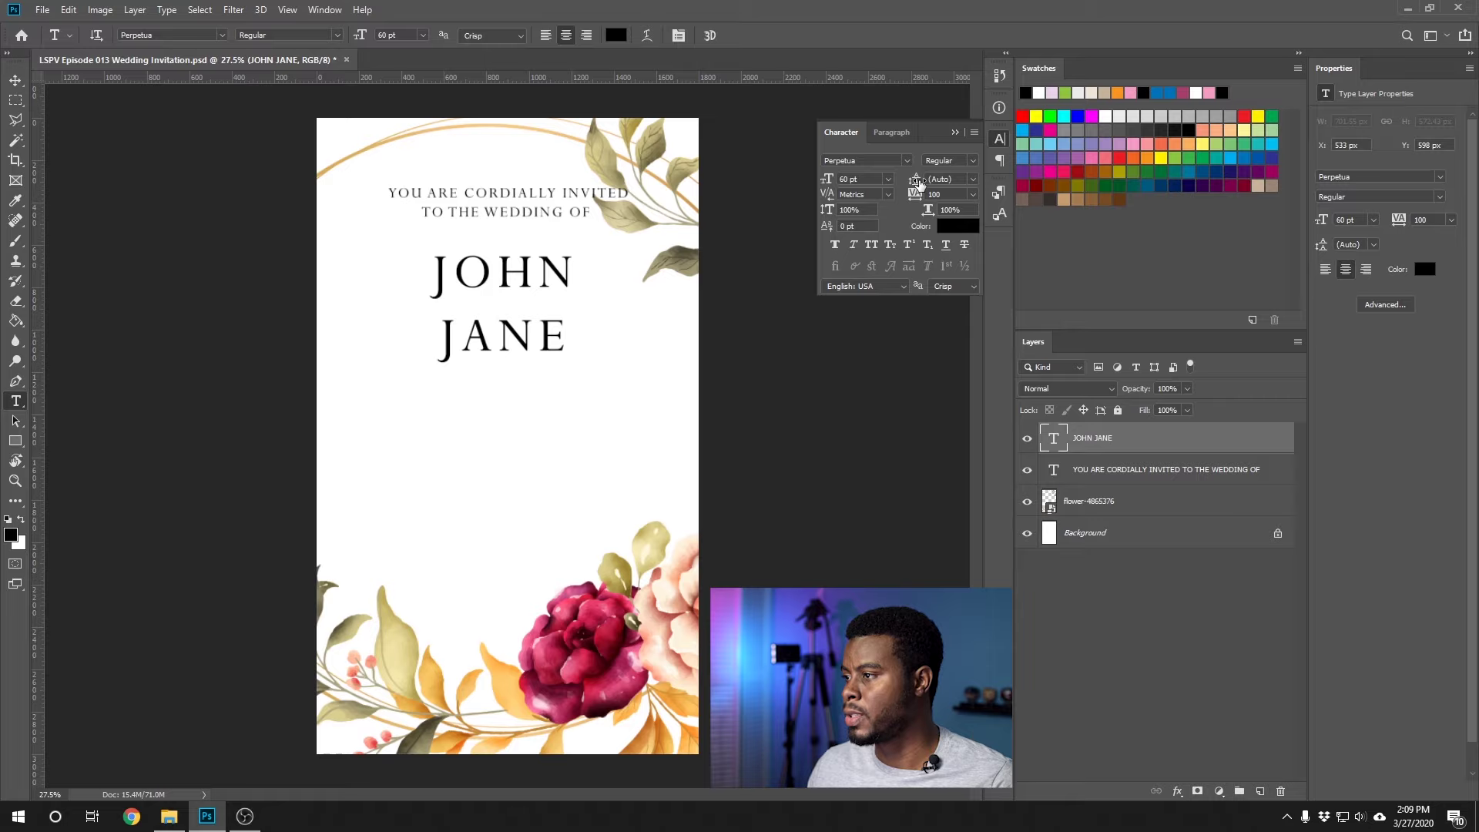
click(971, 179)
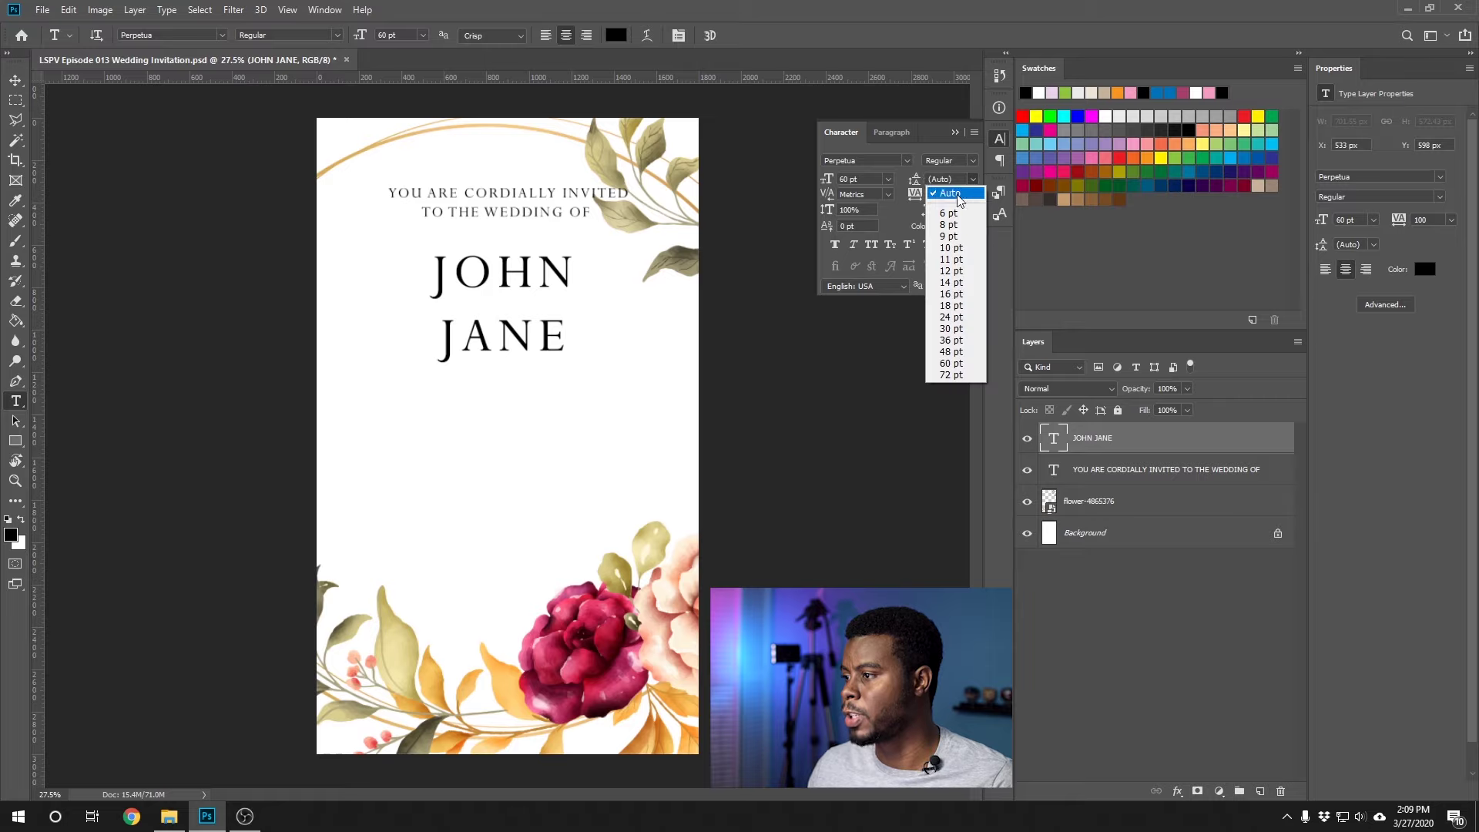
click(958, 316)
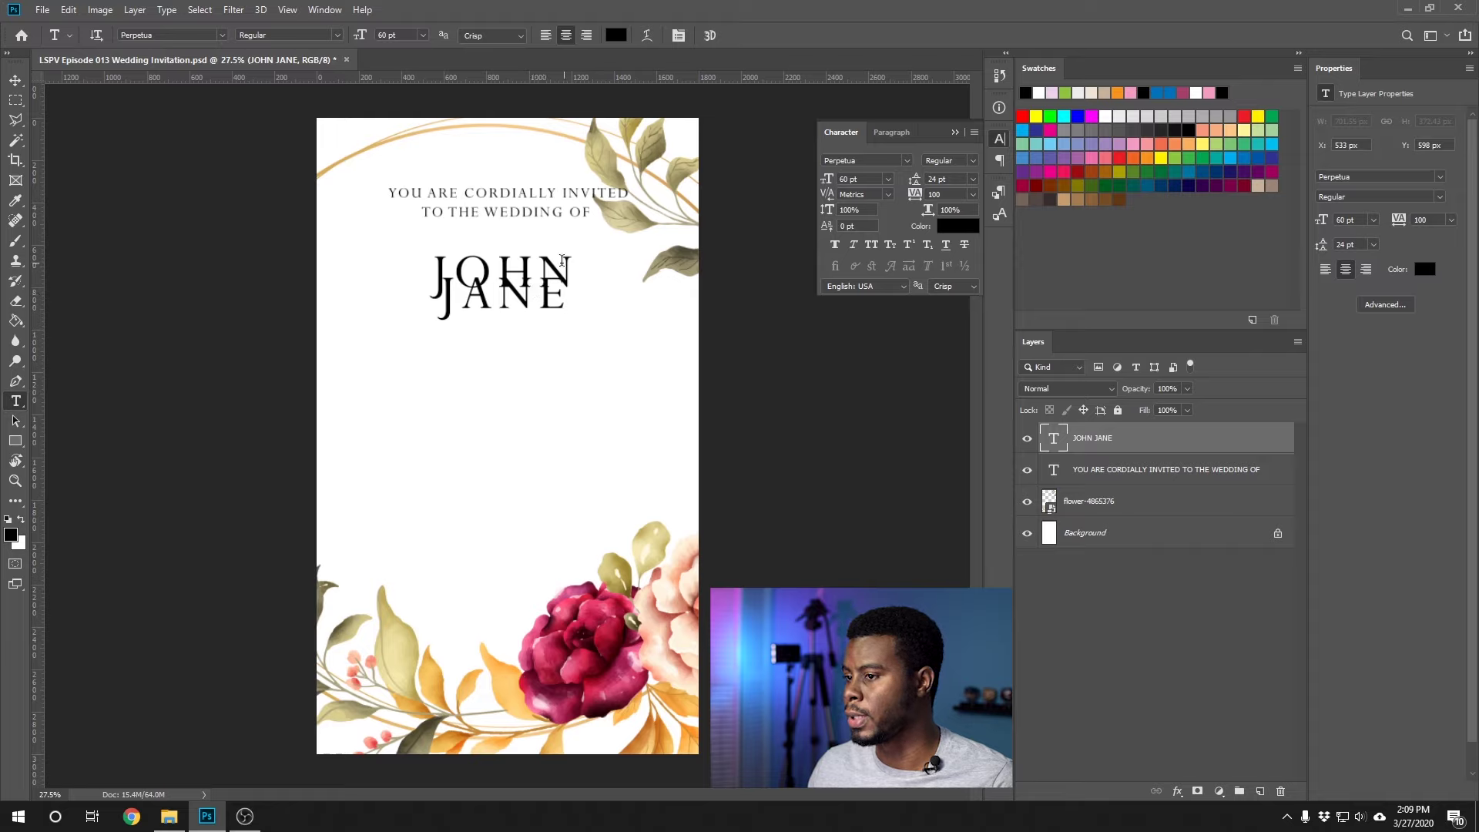
click(971, 178)
click(957, 339)
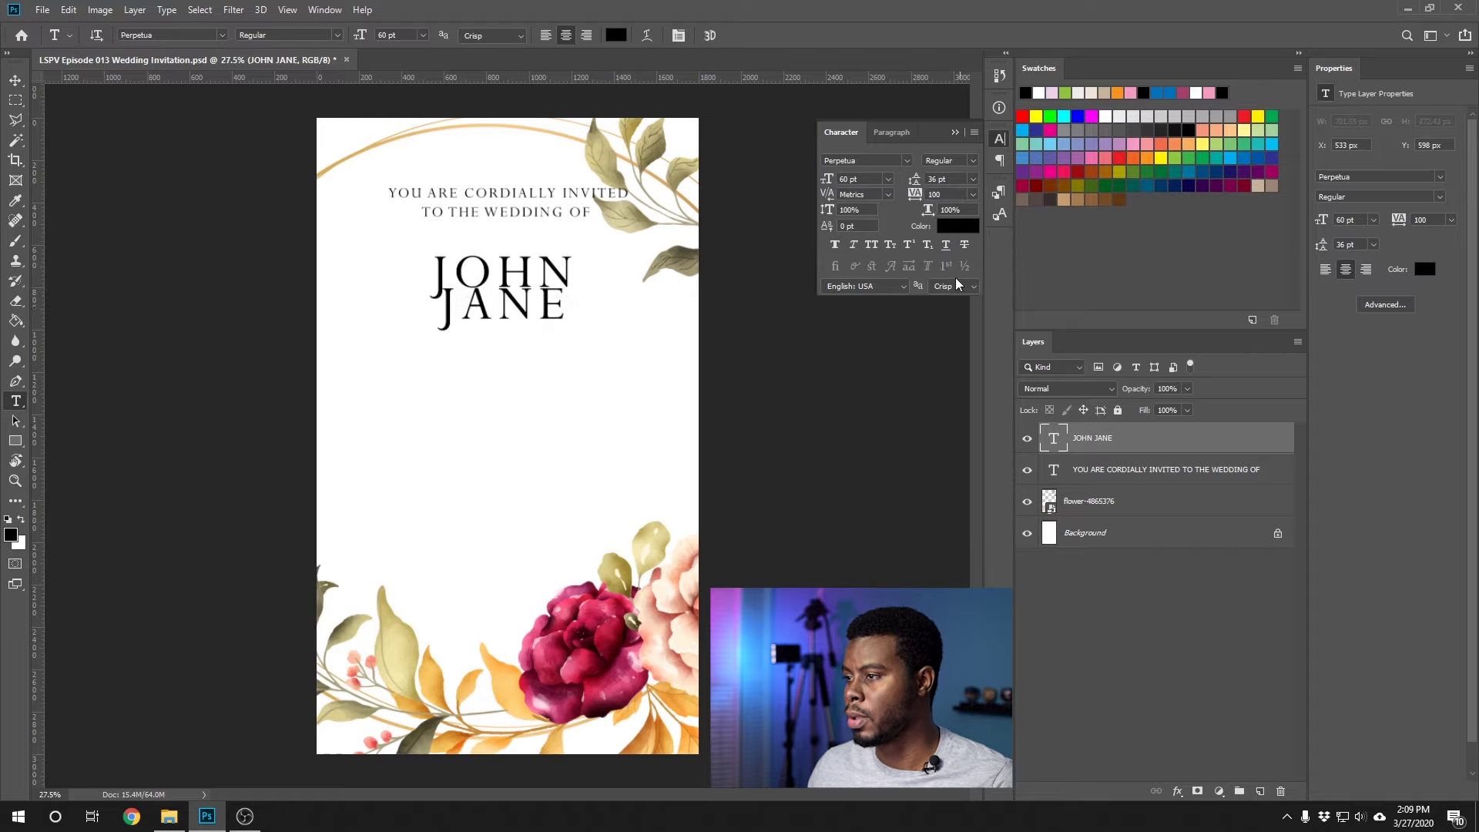
click(972, 180)
click(958, 345)
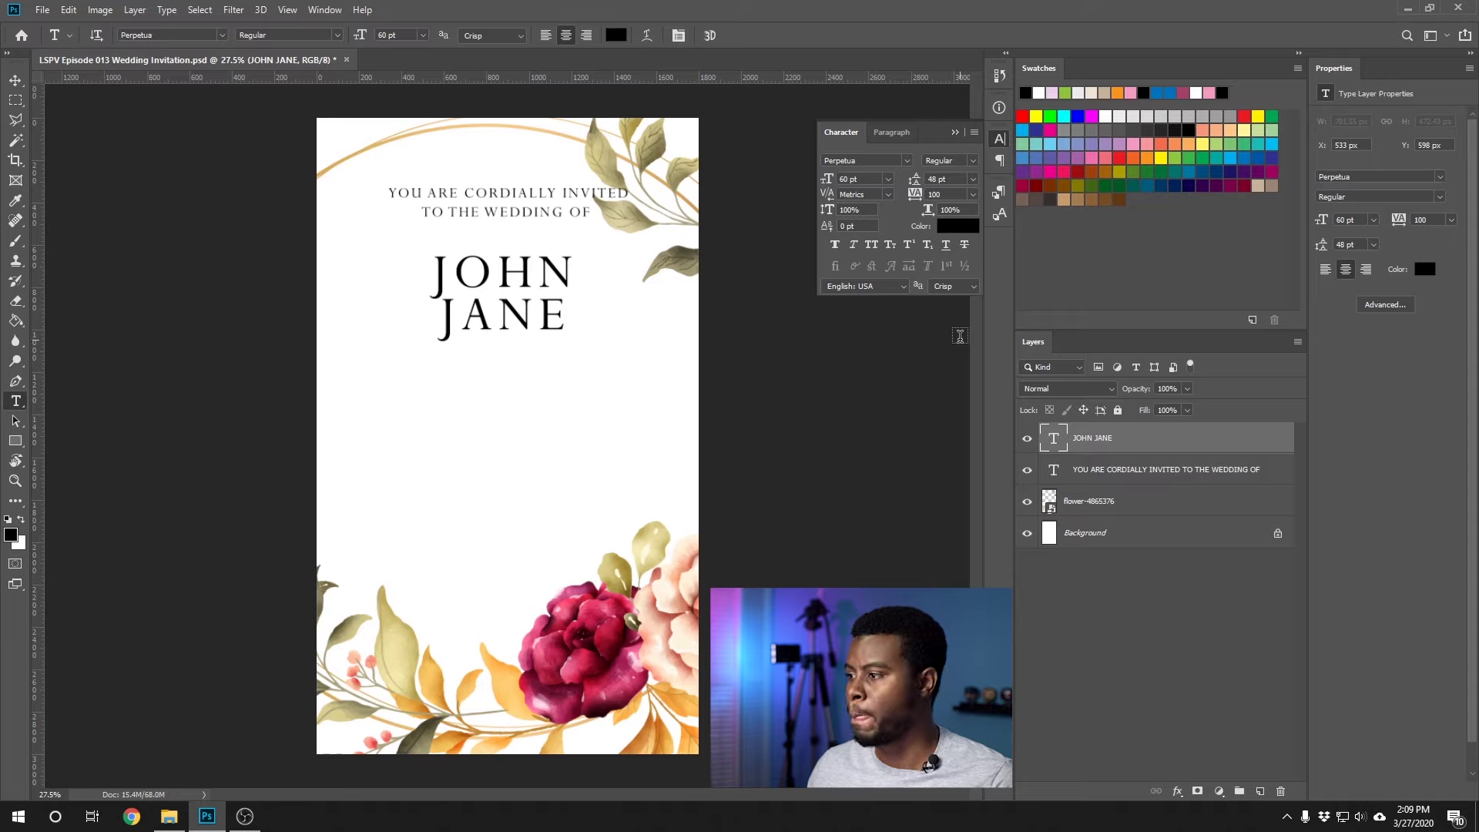
Add a separate "&" text at 30 pt in front of the second name
click(408, 370)
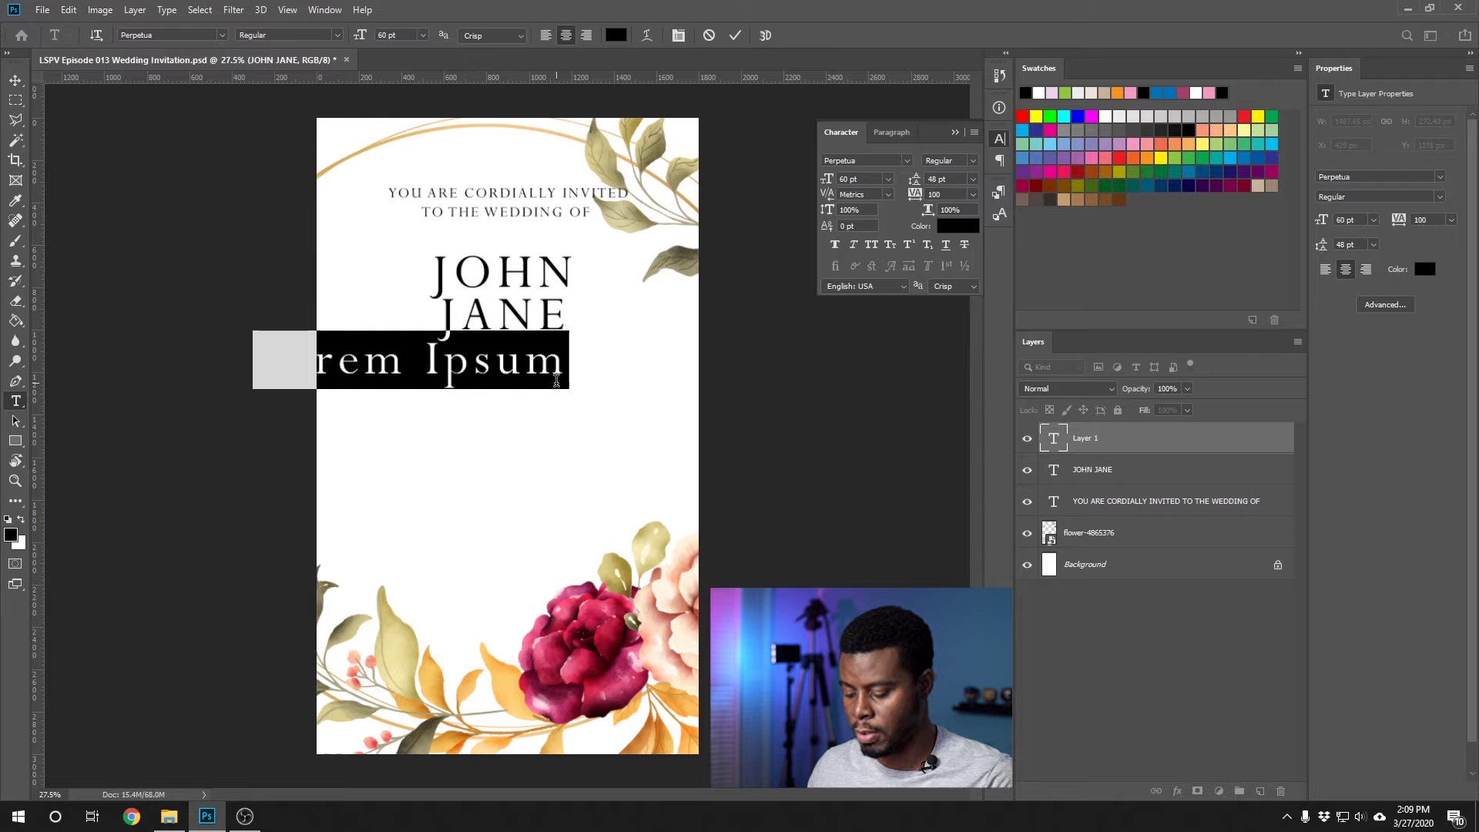
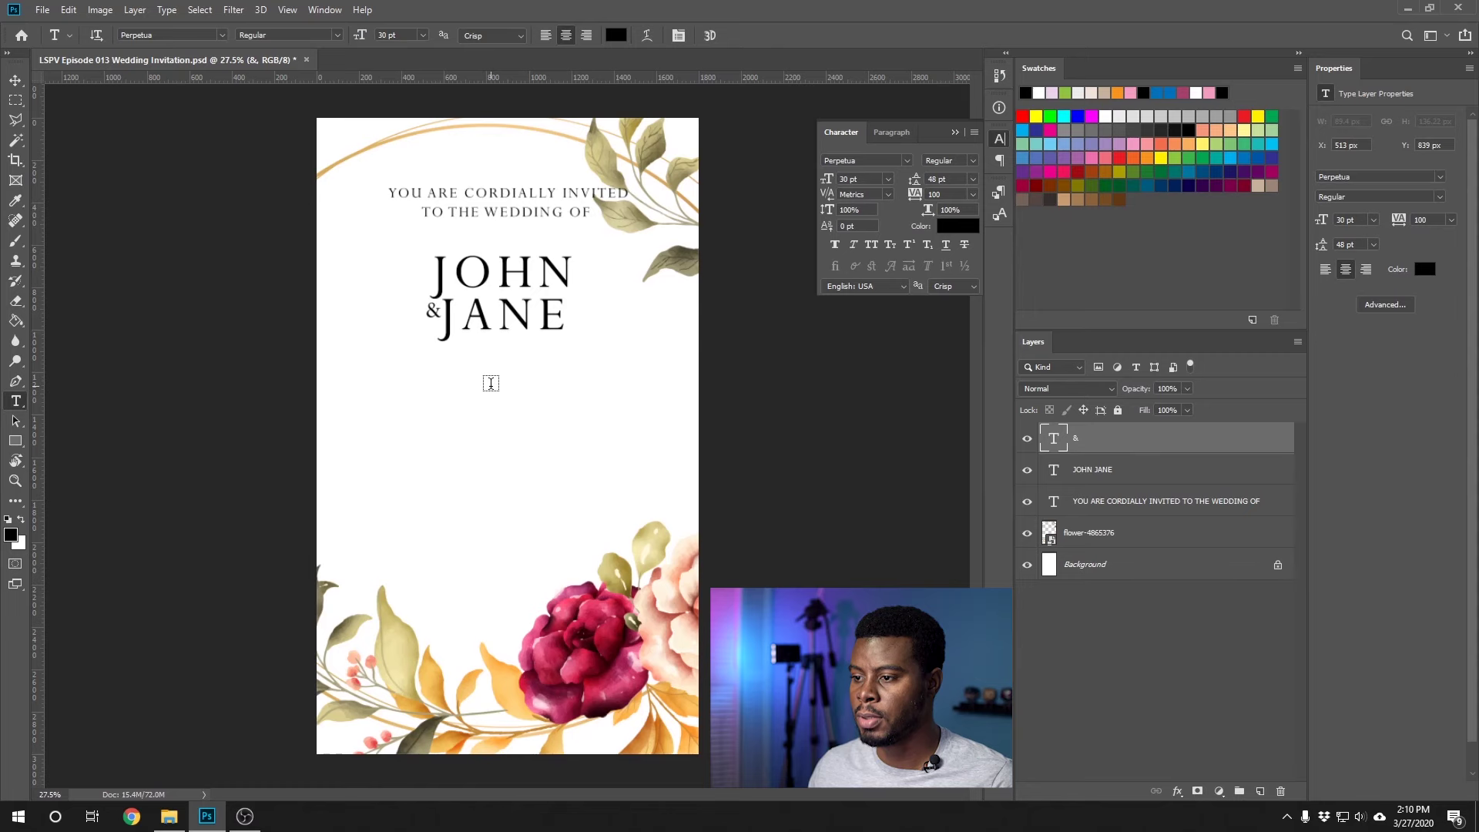
Add a text layer below the couple's names reading "AT THE" and "CHURCH OF YOUTUBE" on two lines, with the venue's street address on a third
click(491, 383)
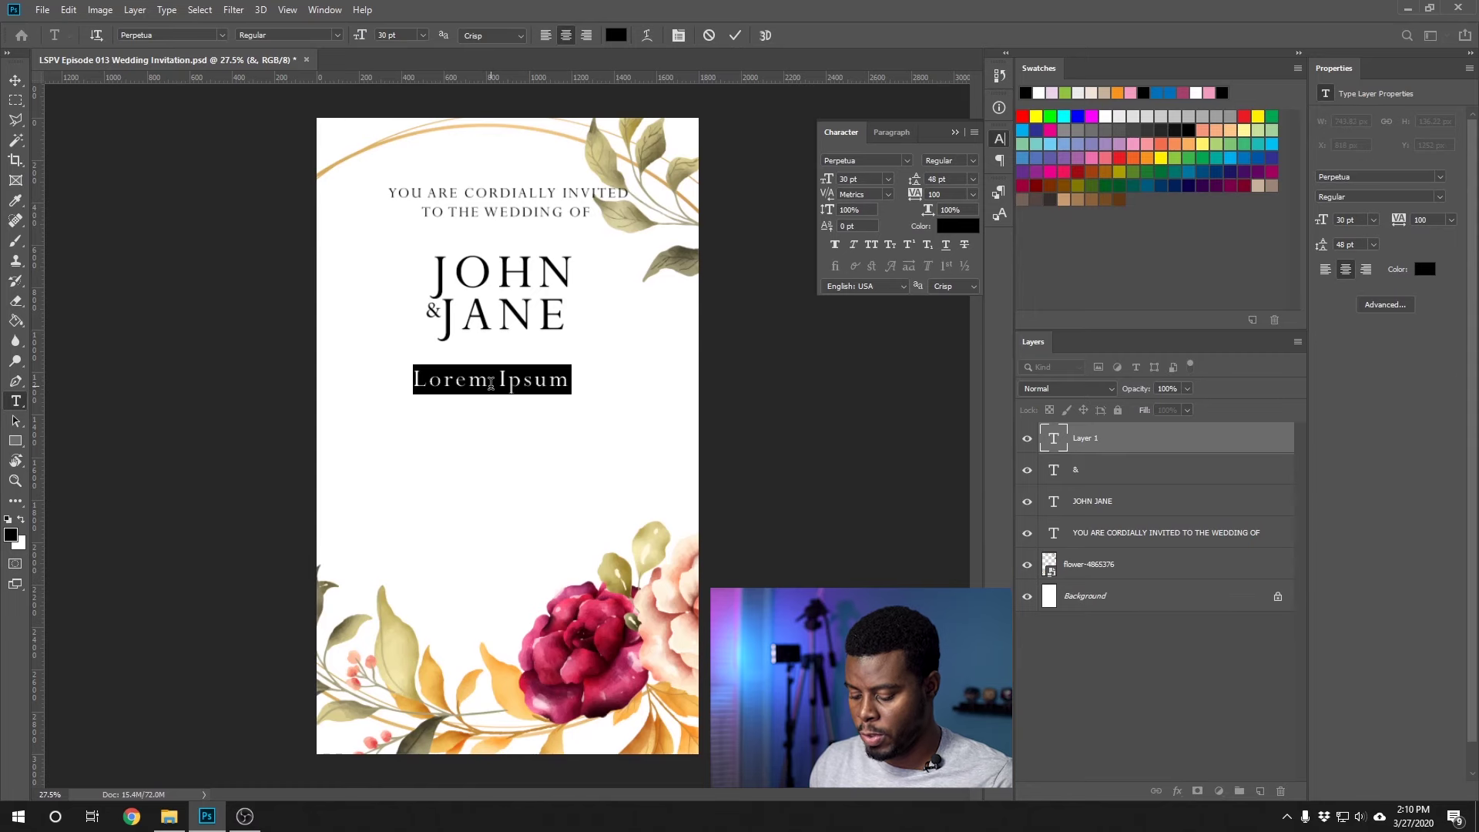
text(AT T)
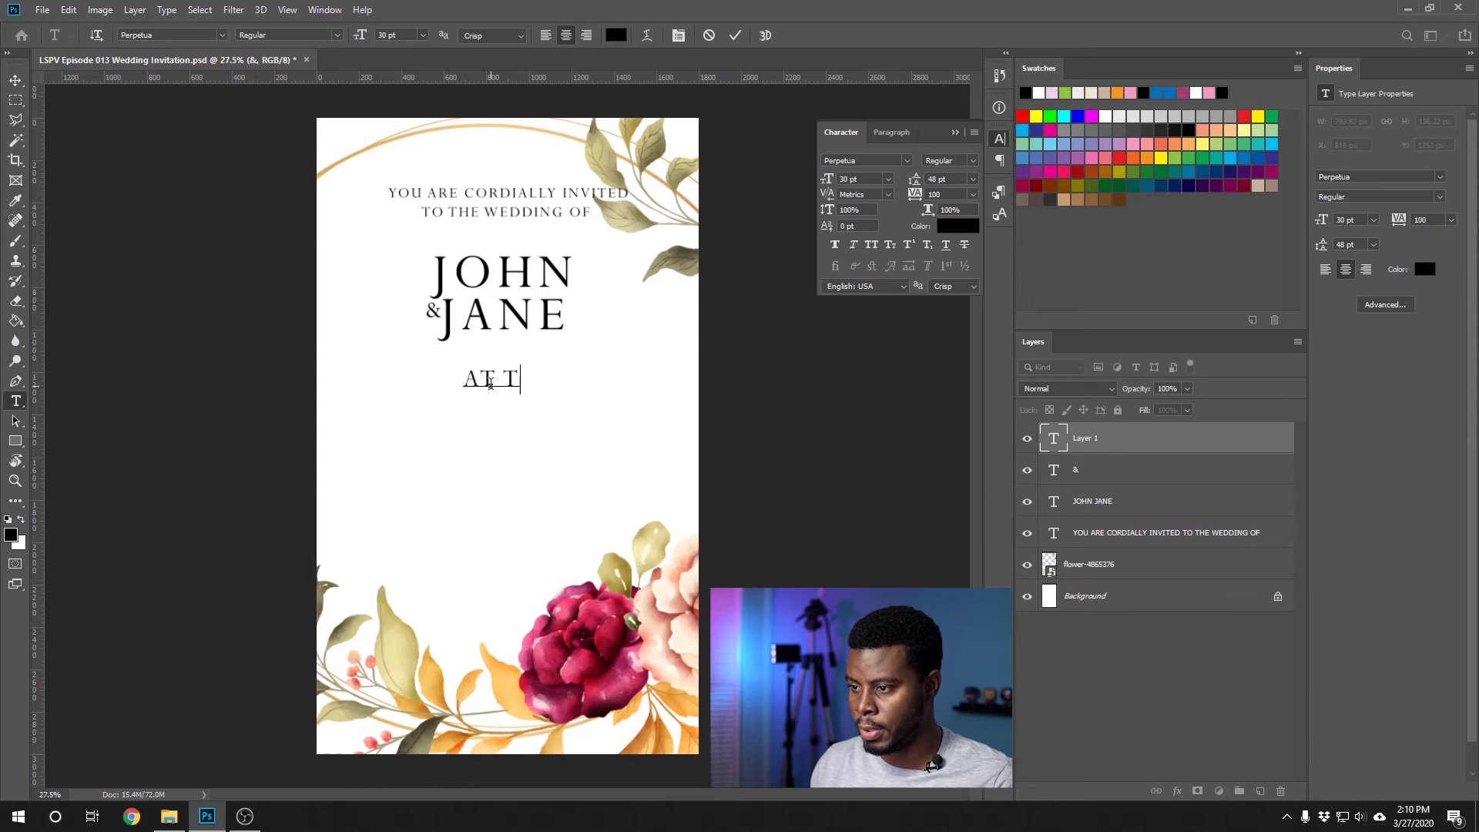
text(HE CHURCH OF)
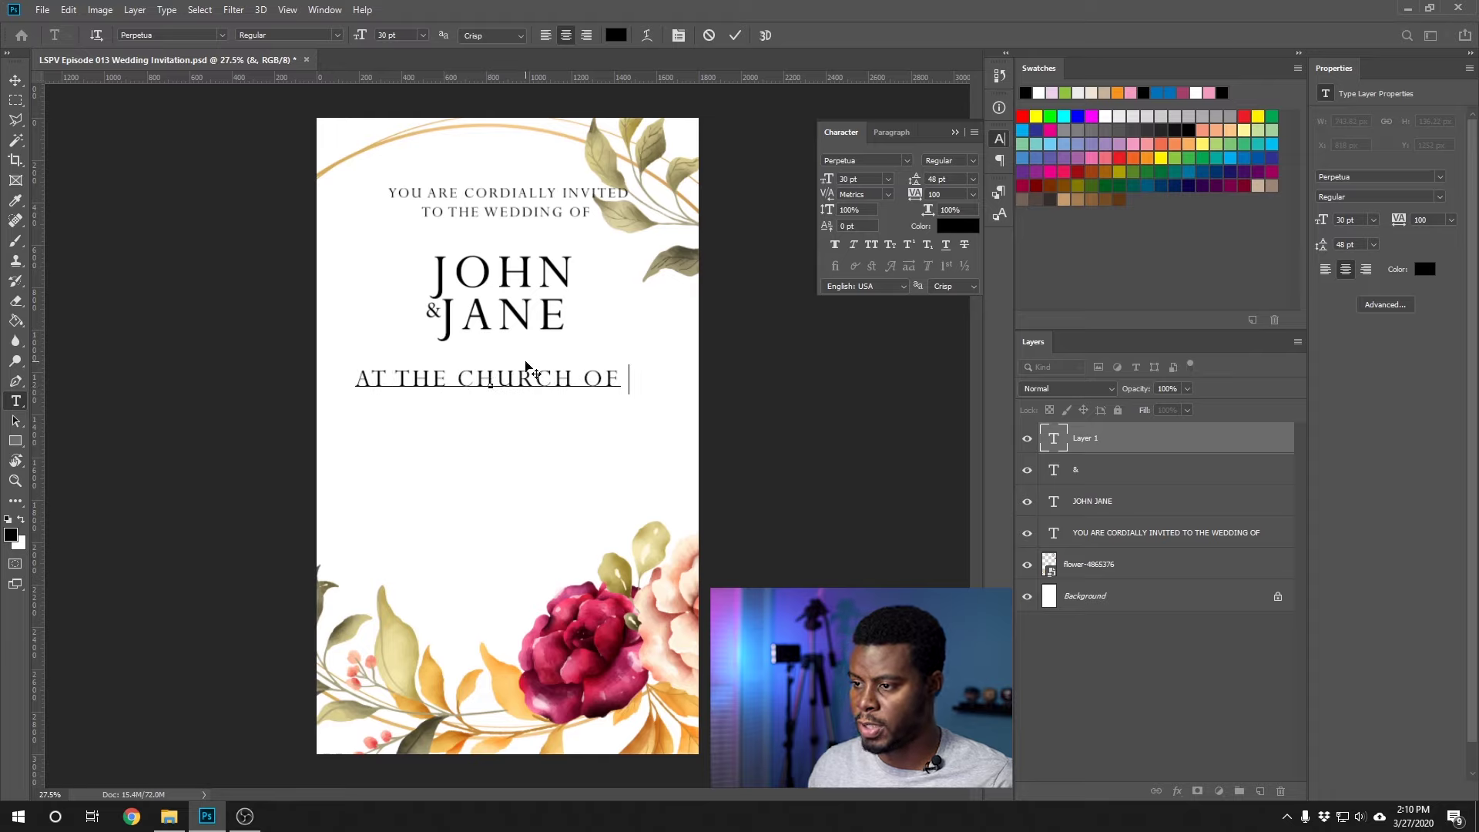
key(BackSpace)
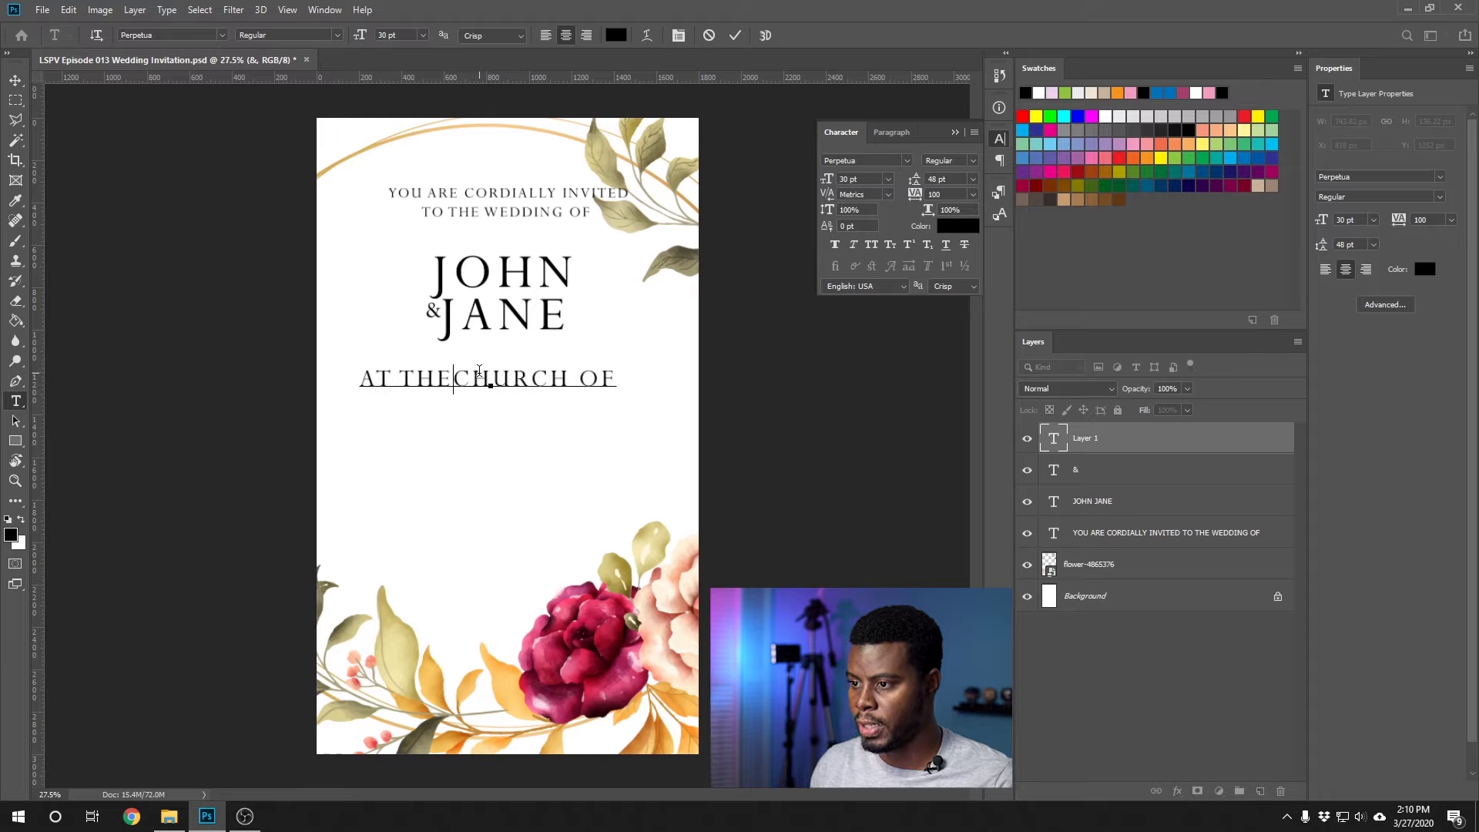
key(Return)
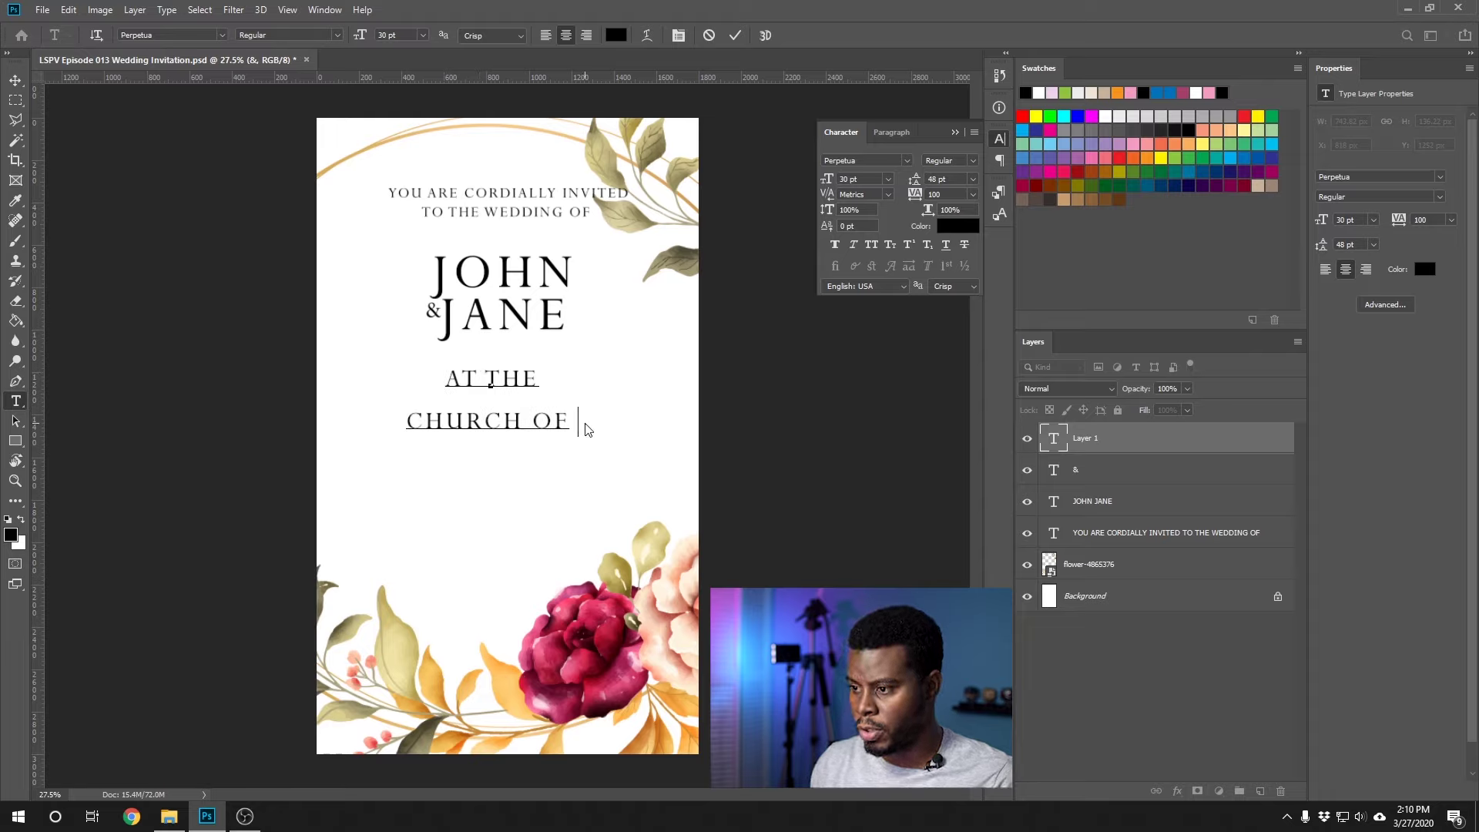
text(YOUTUBE )
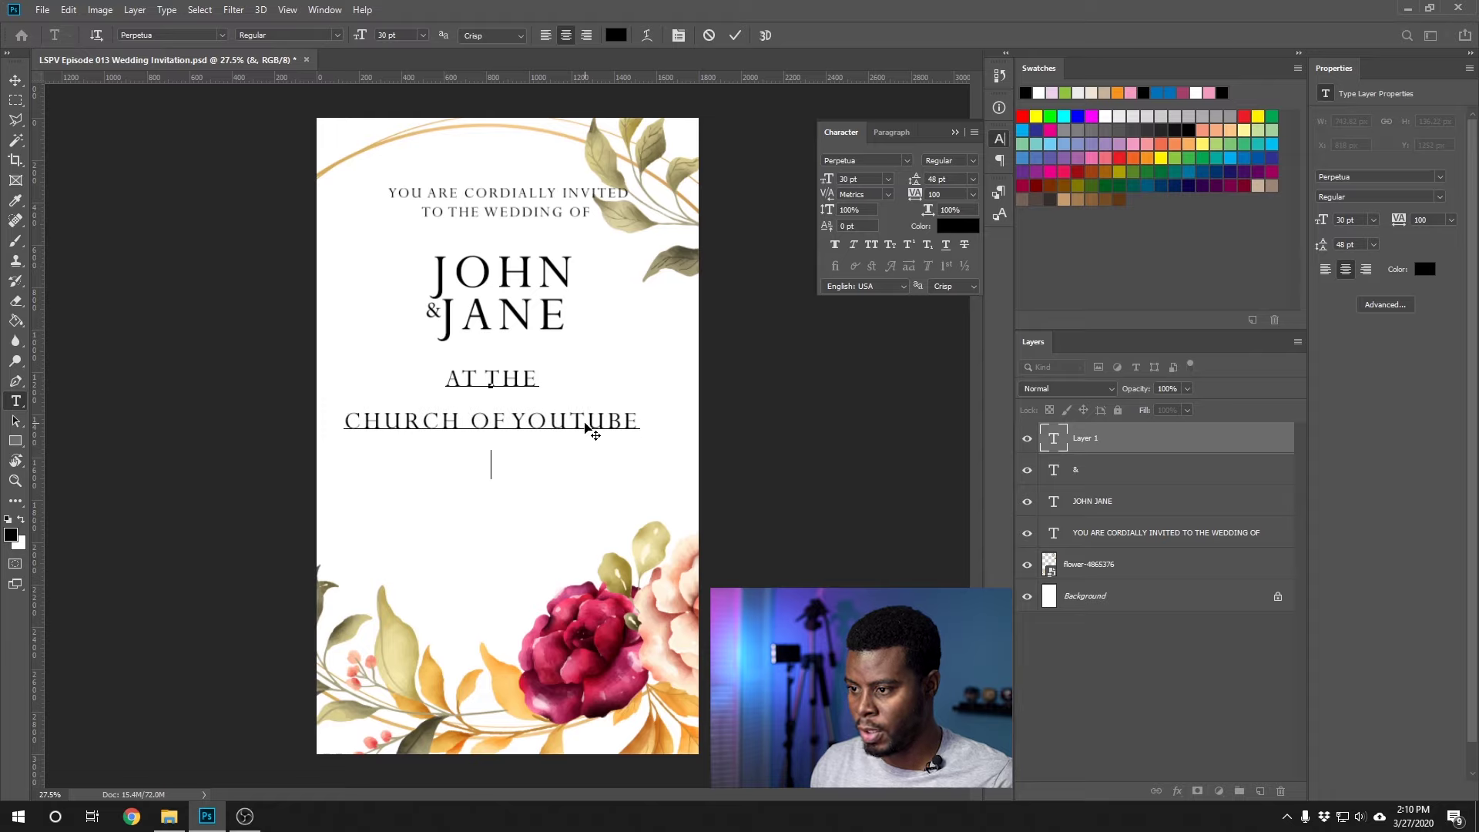
text(1080P )
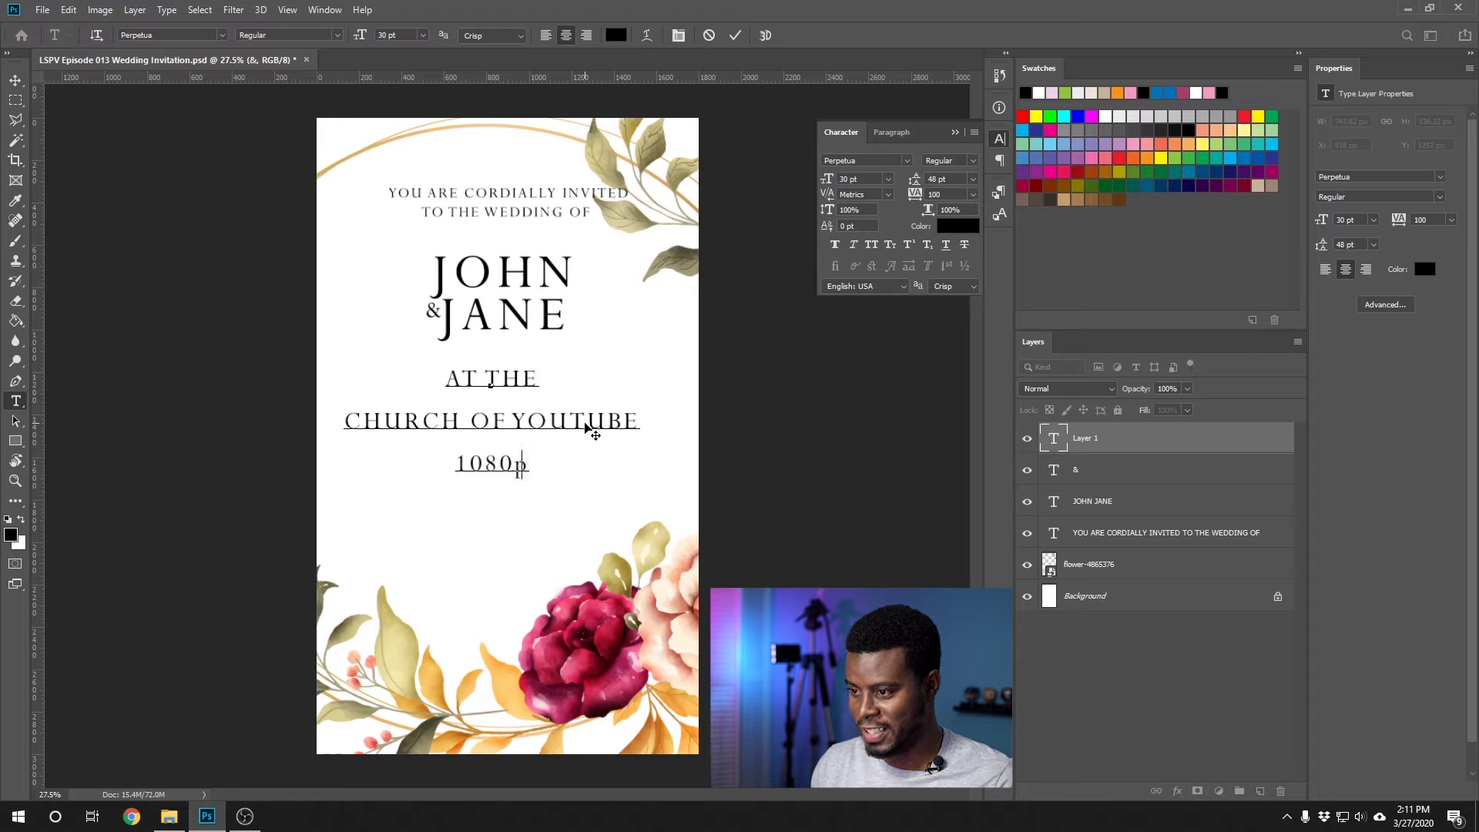
text(GOOGLE DRIVE)
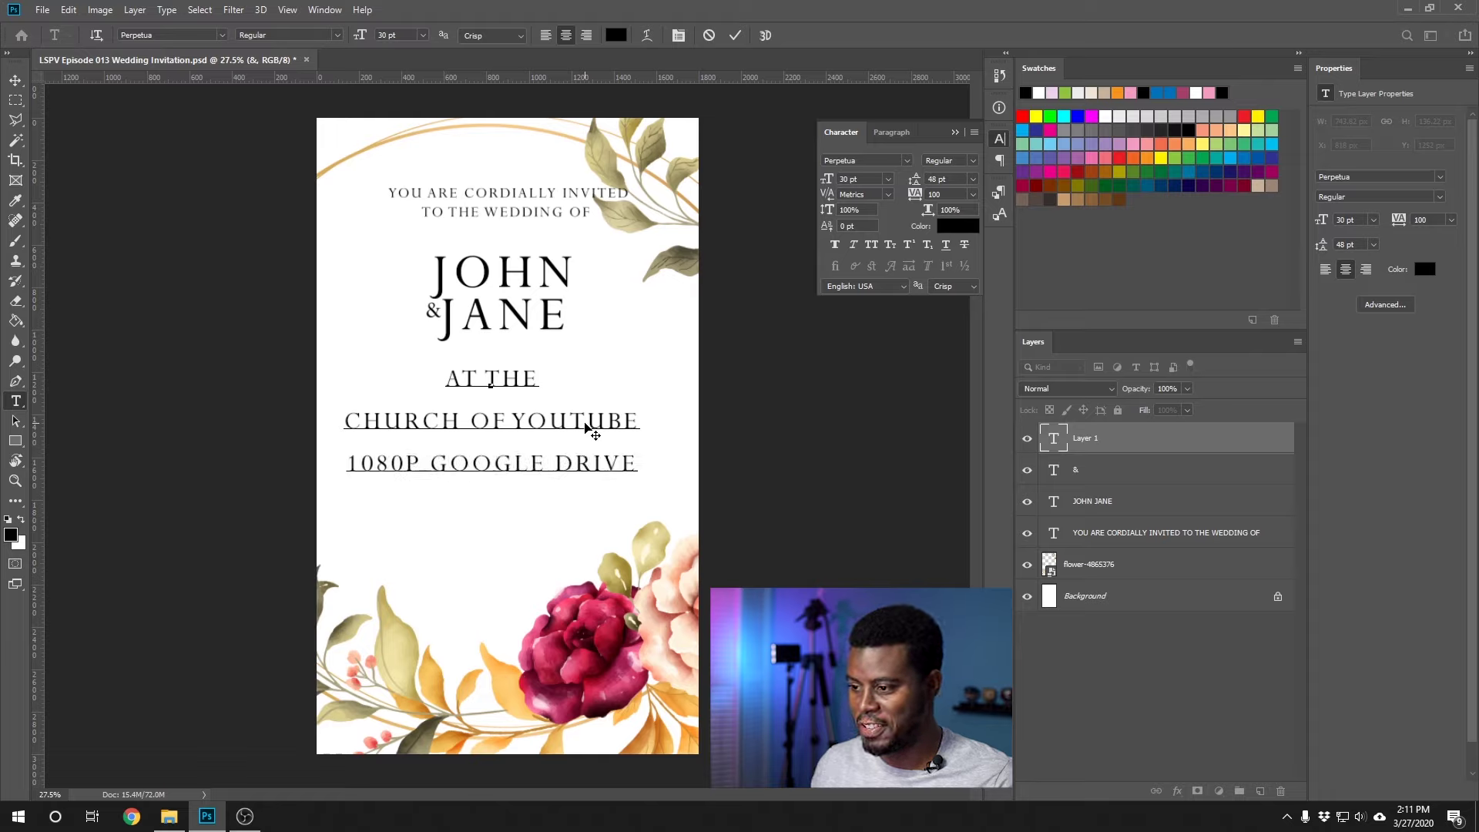
key(ctrl+Return)
Add a fourth line to the venue text with the rest of the venue's address
click(635, 466)
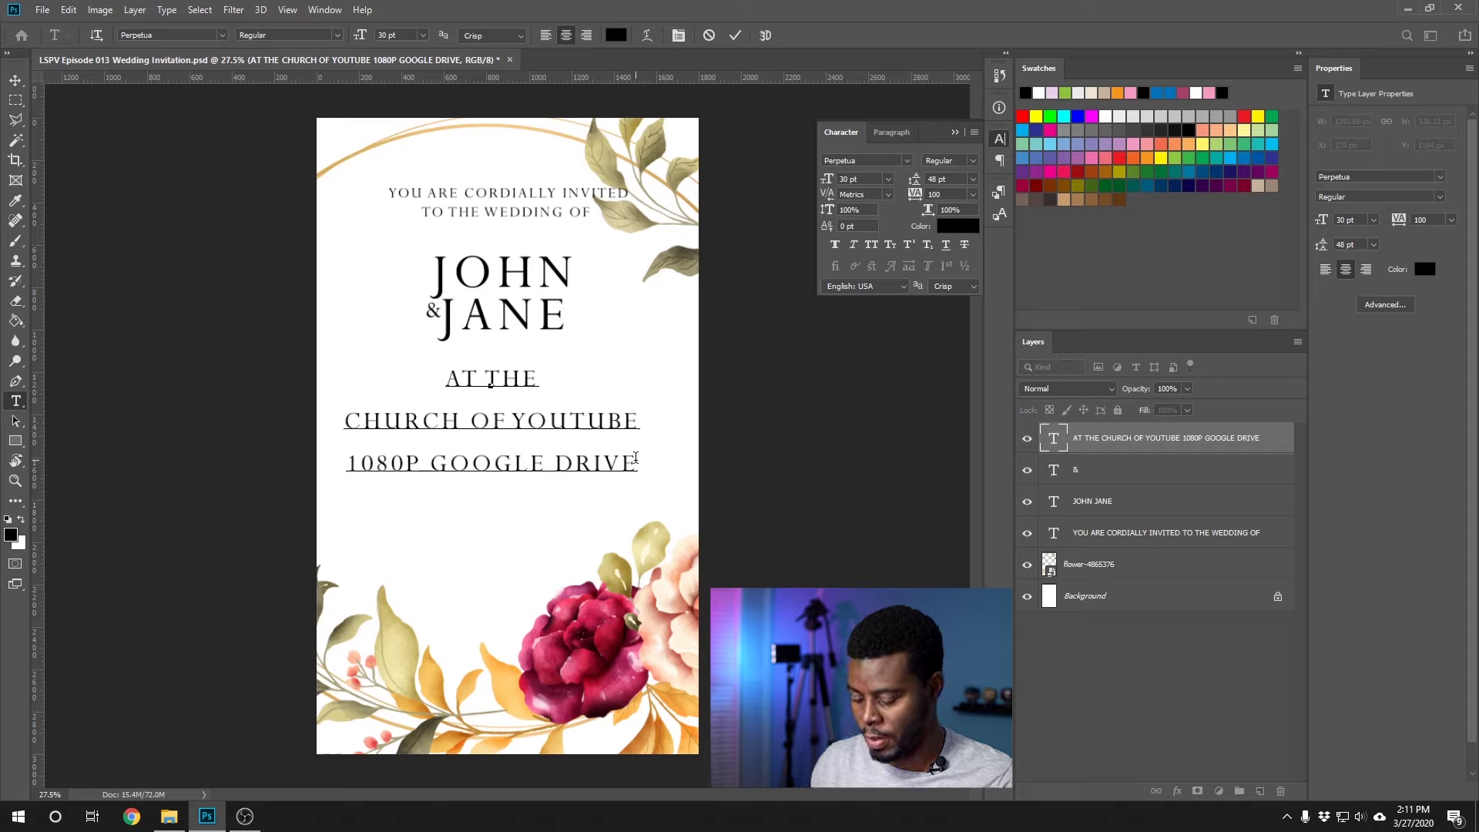
text(INTE)
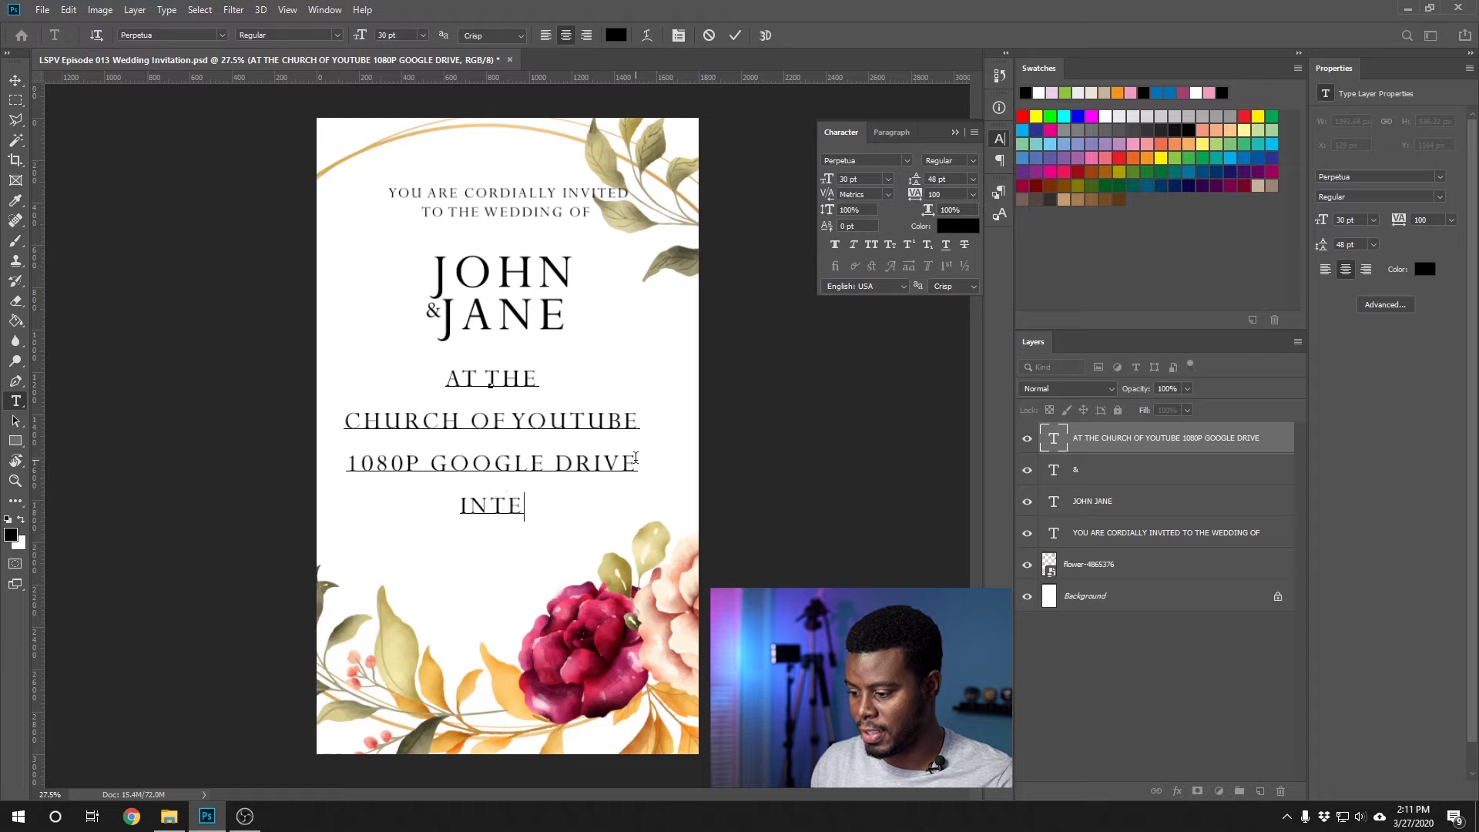
text(RNET, )
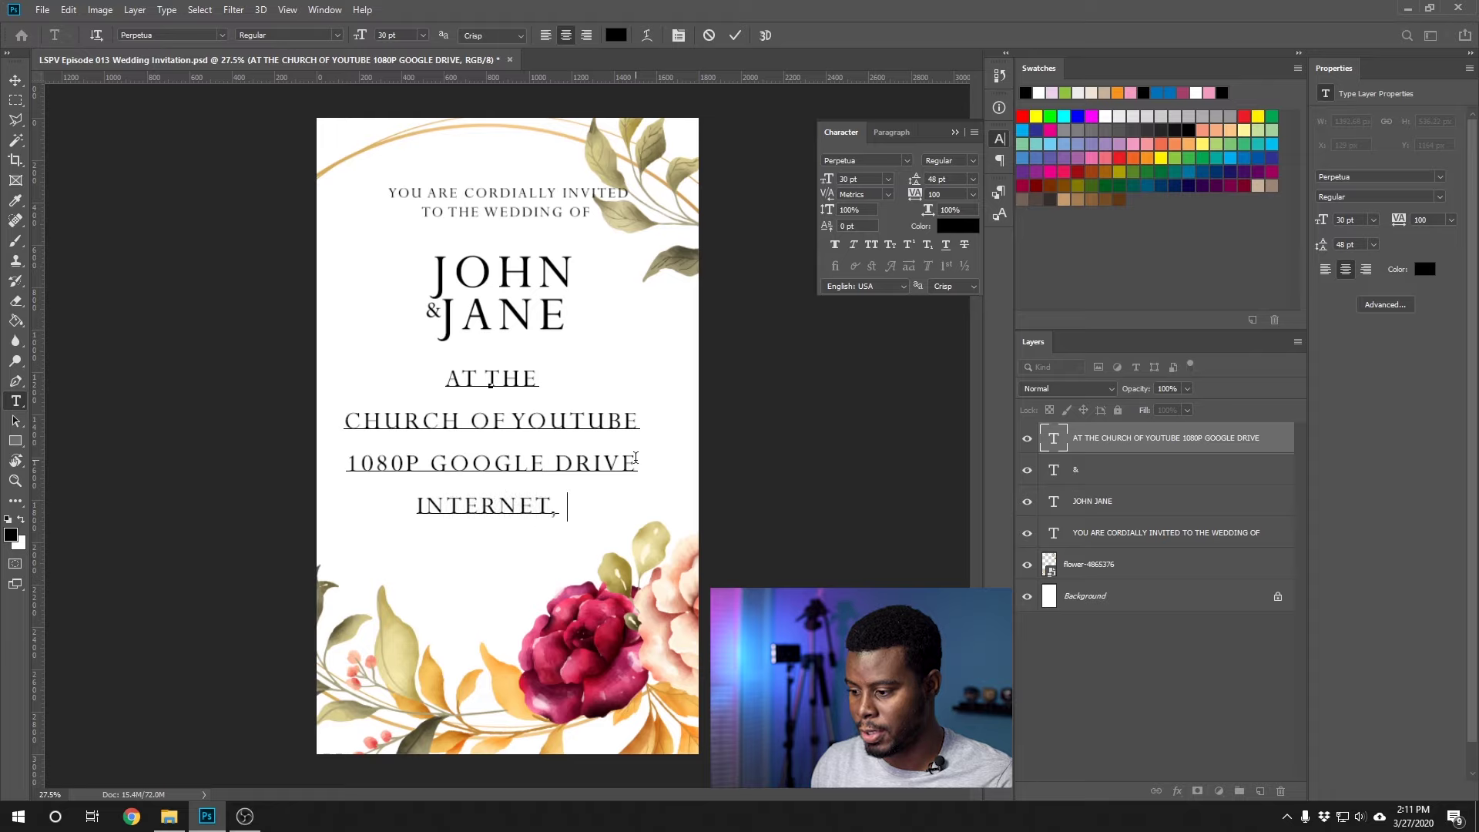
text(WORLD)
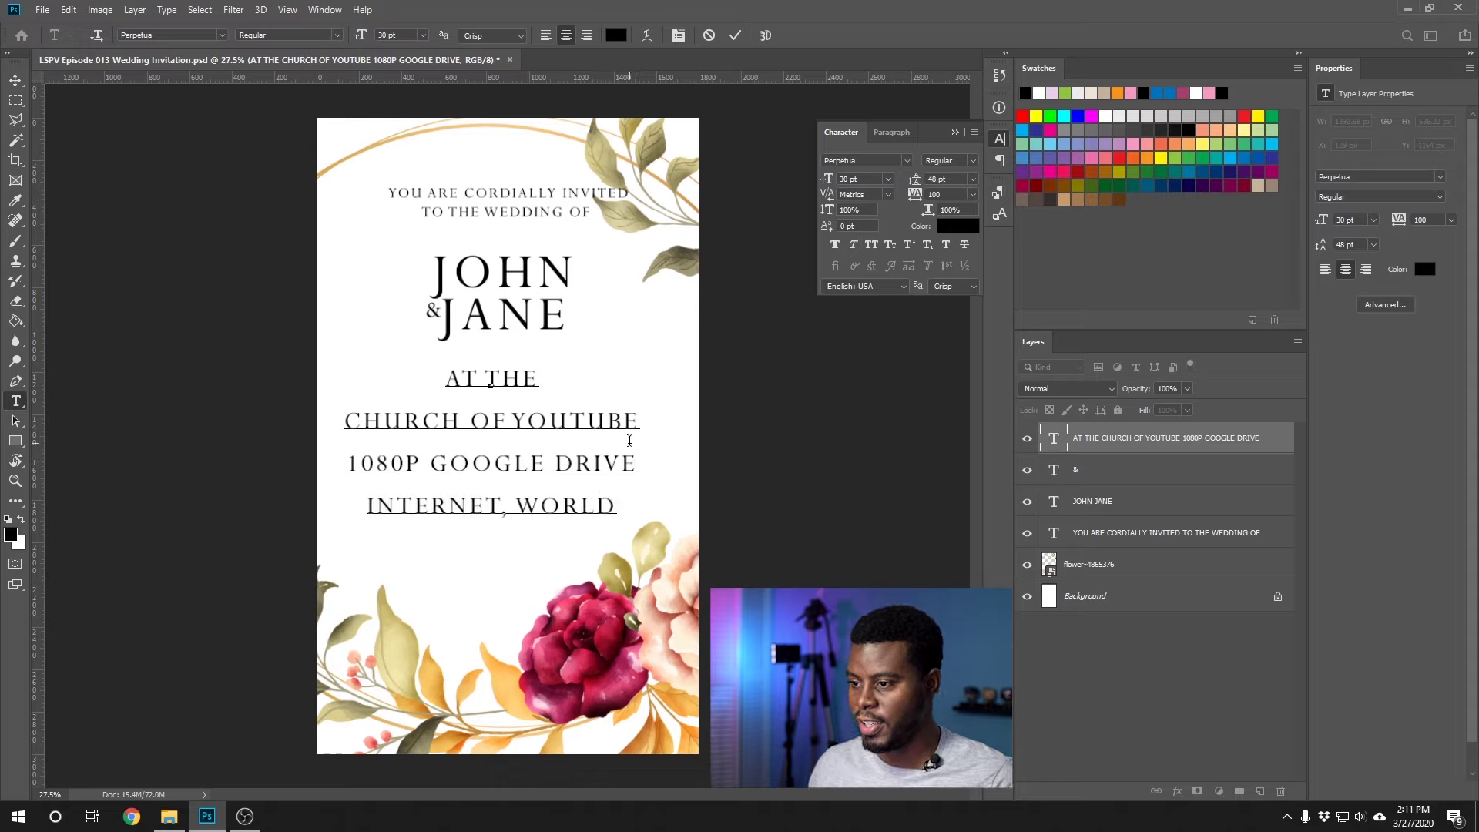
Set the venue text's leading to Auto and its font size to 18 pt
drag(627, 506, 446, 375)
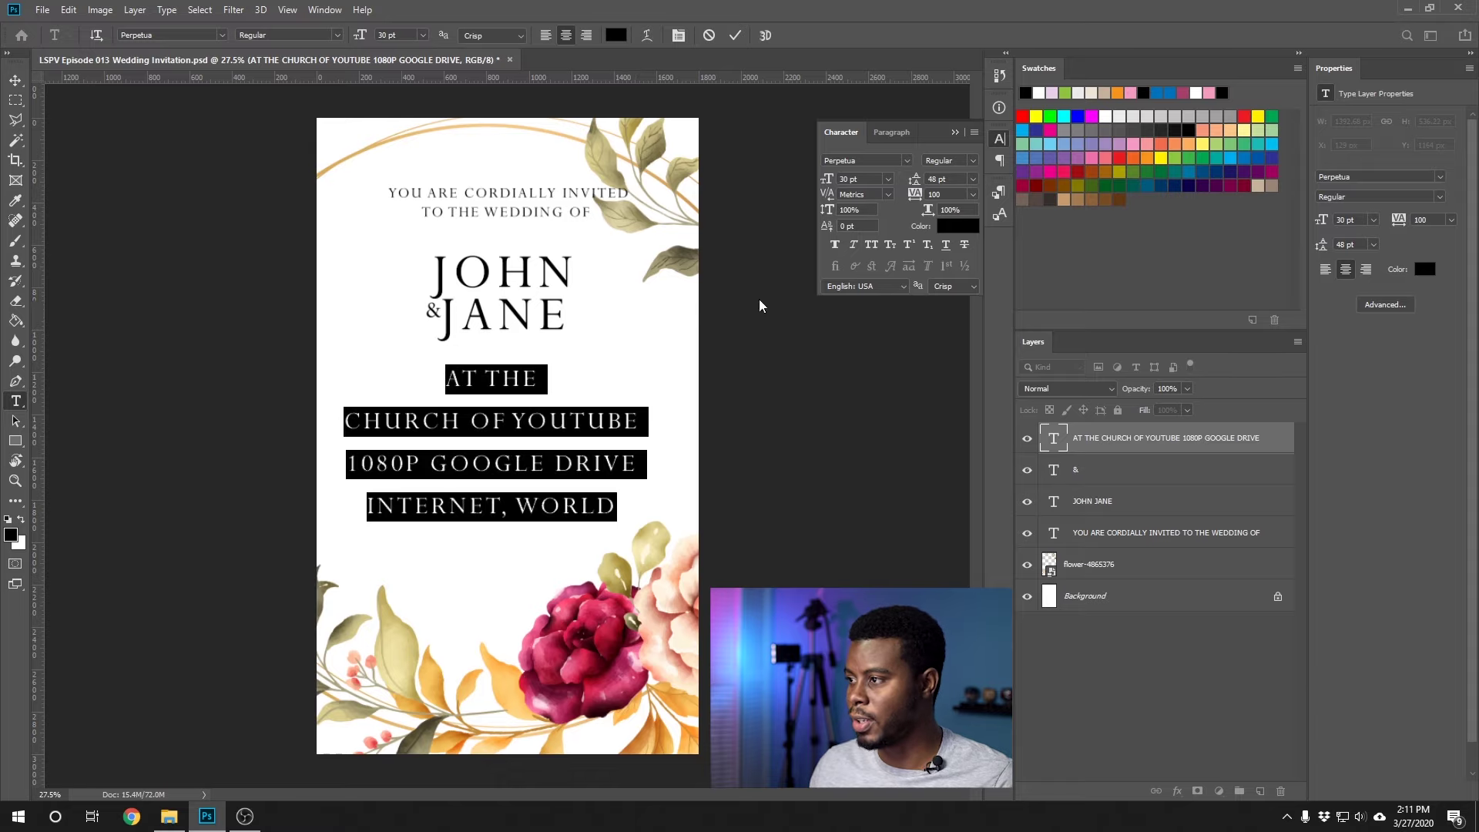
click(974, 179)
click(960, 192)
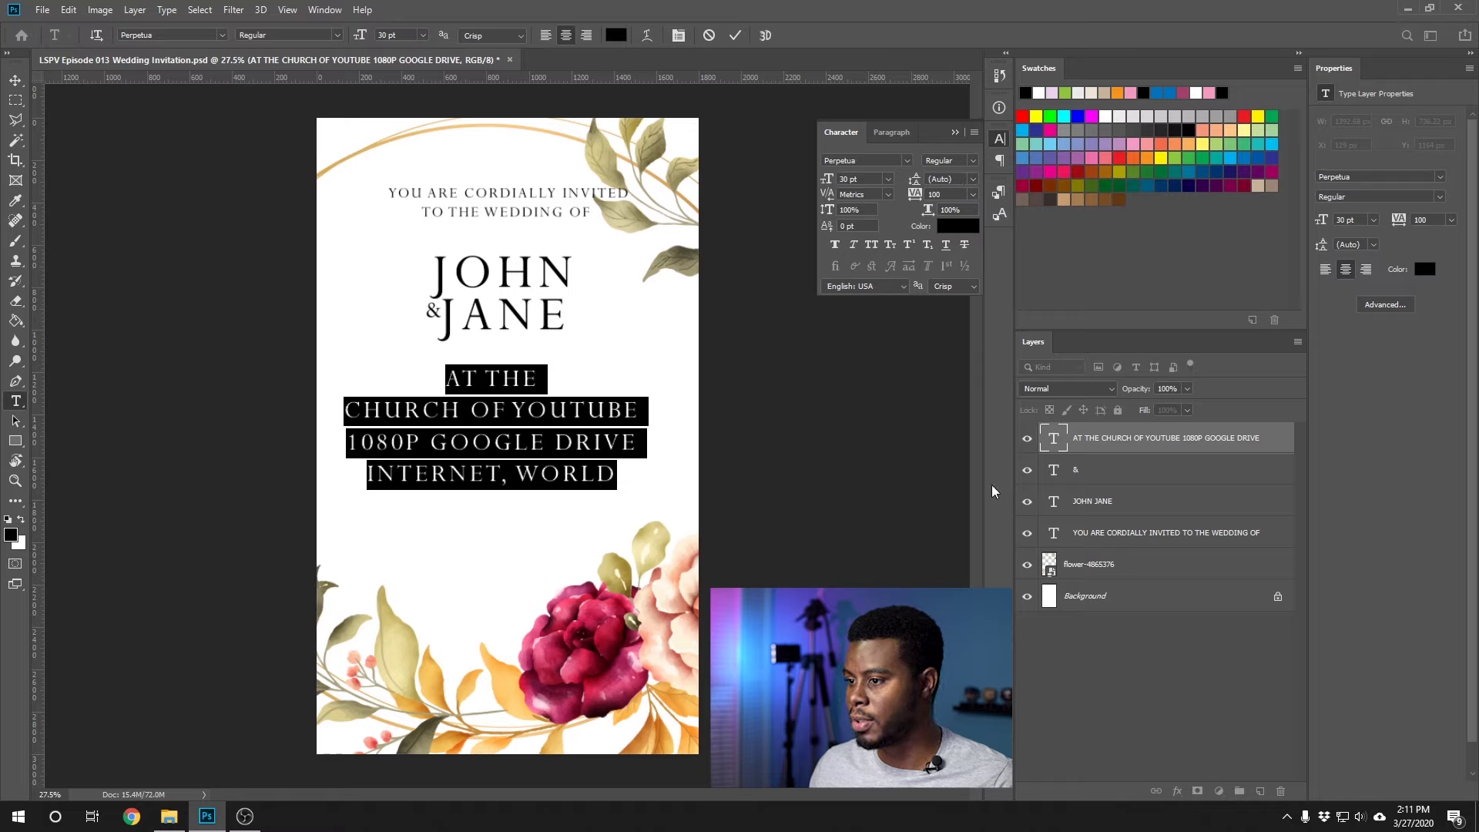
click(1101, 445)
click(888, 178)
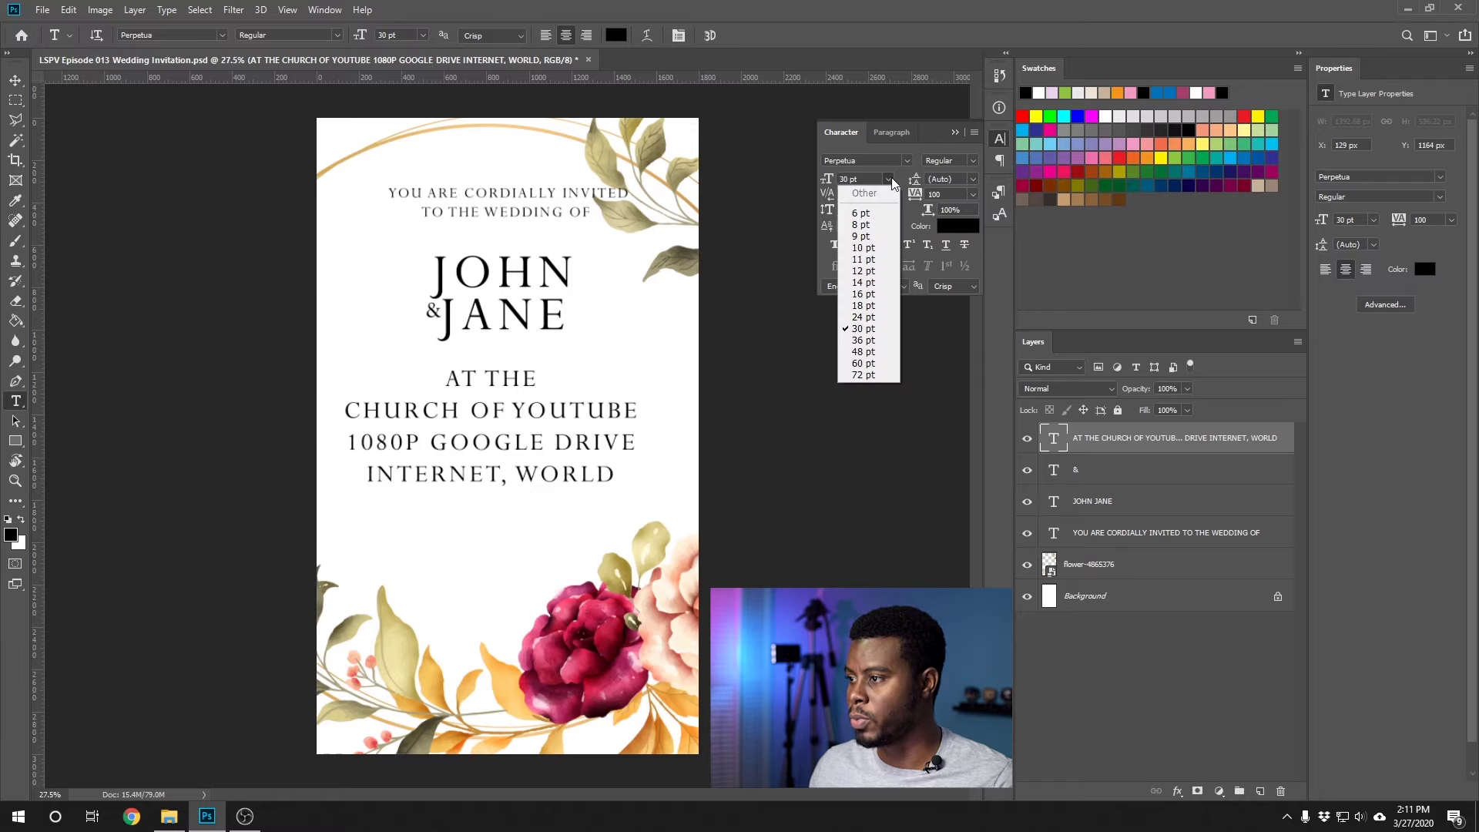
click(874, 306)
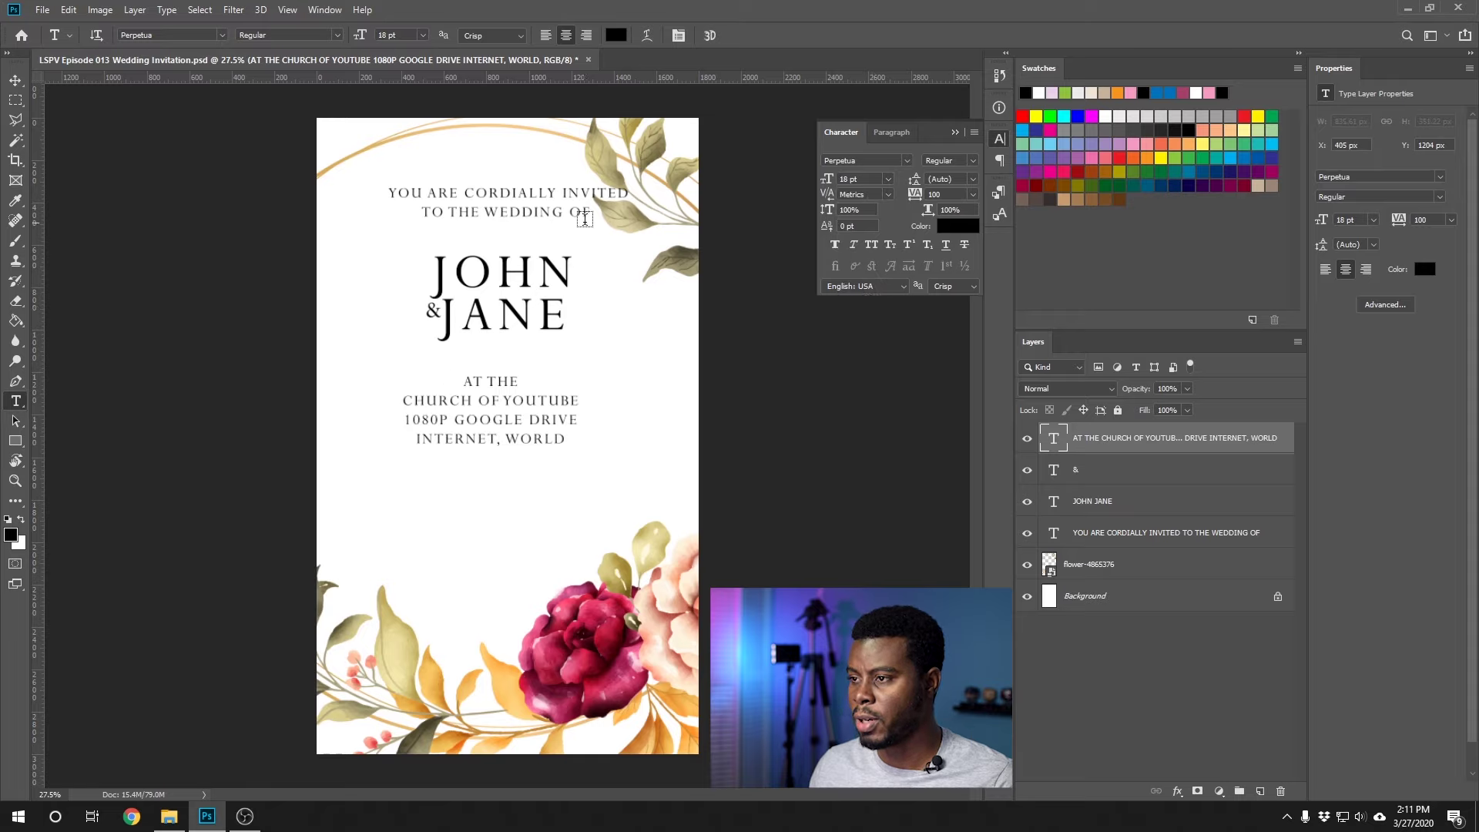
Centre the venue text horizontally on the background and move it up about 60 px toward the couple's names
click(531, 202)
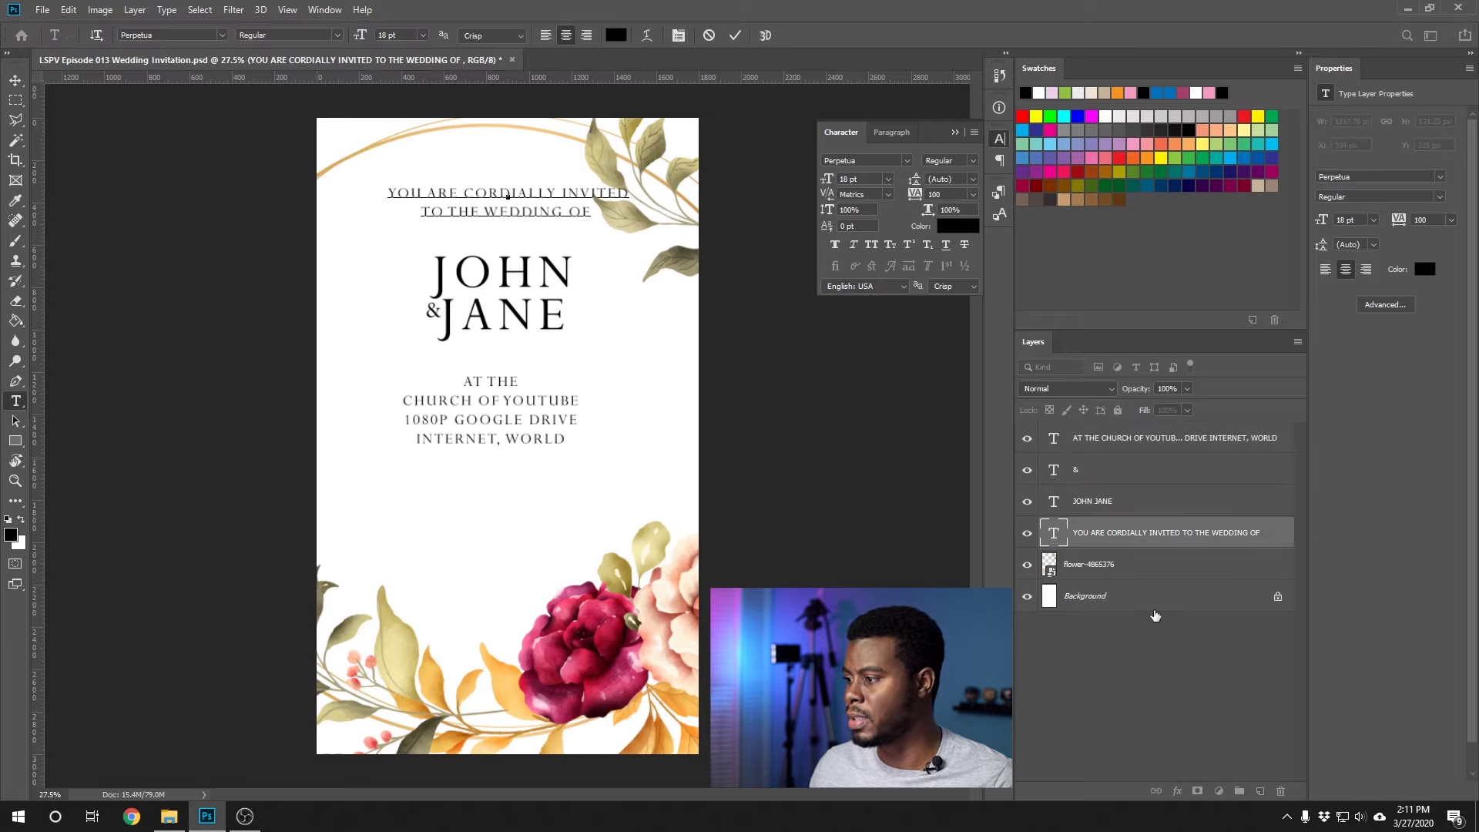
click(1094, 536)
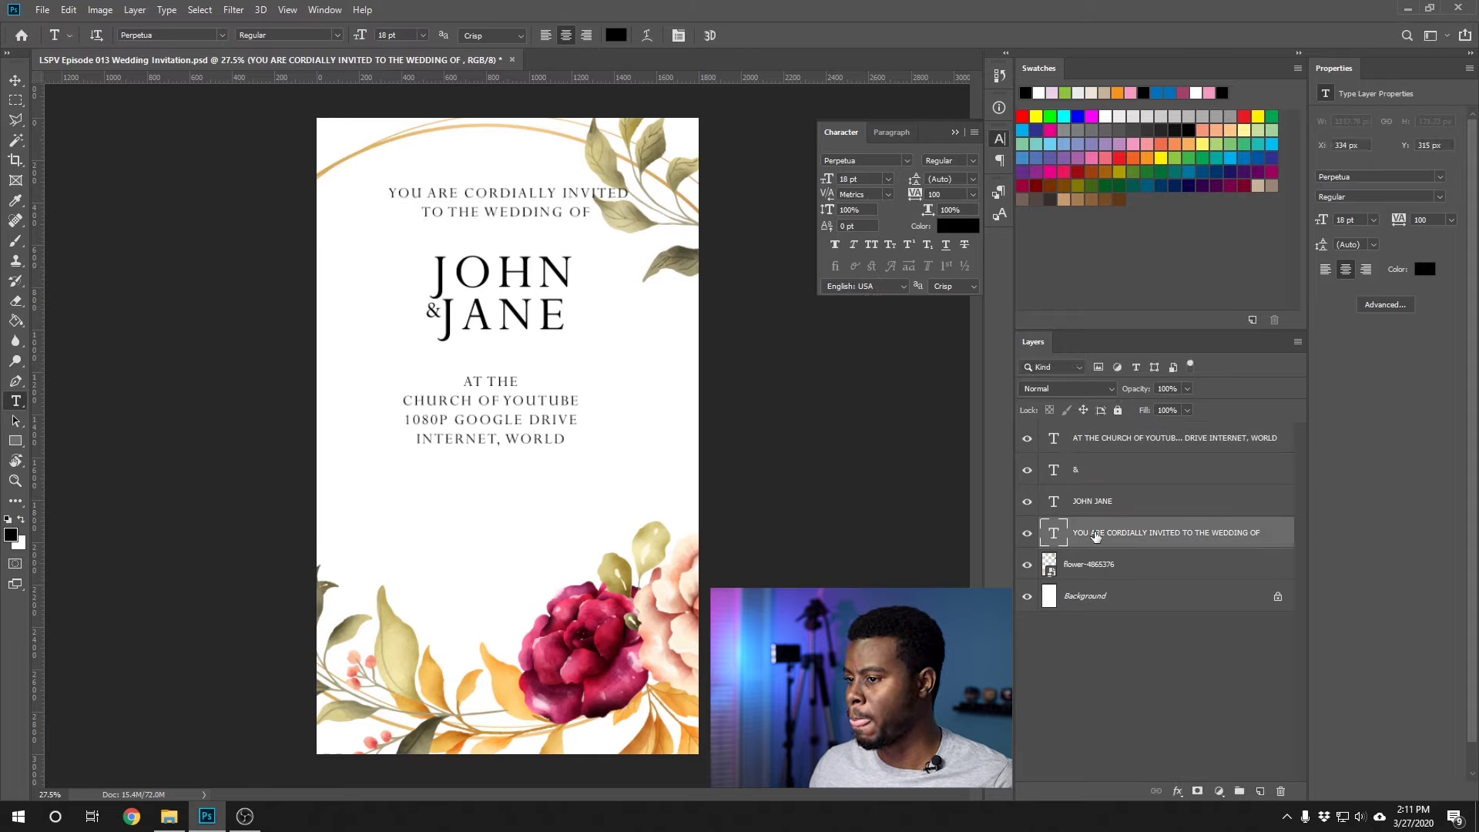
click(1092, 444)
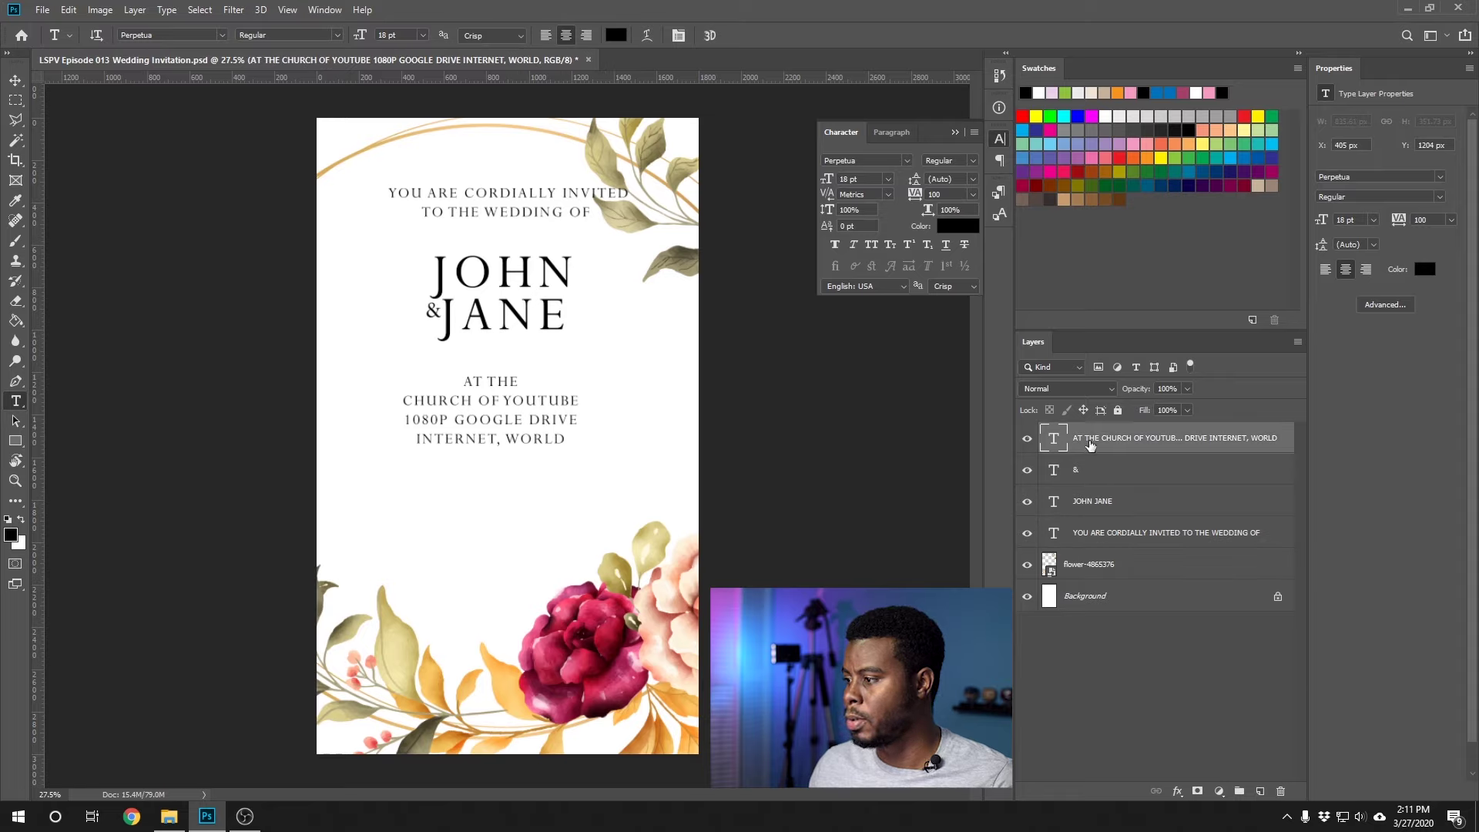
ctrl+click(1125, 597)
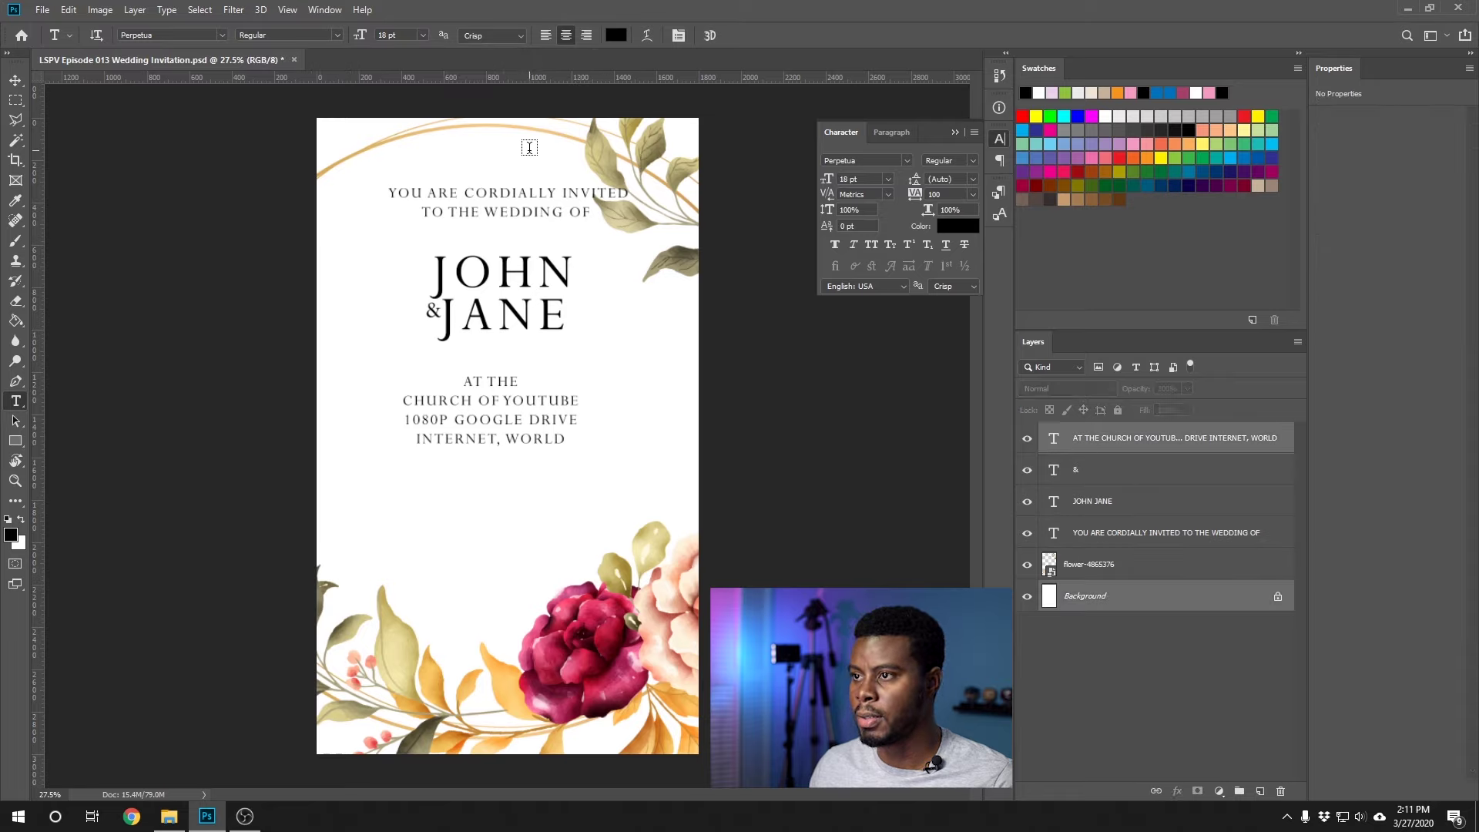
key(v)
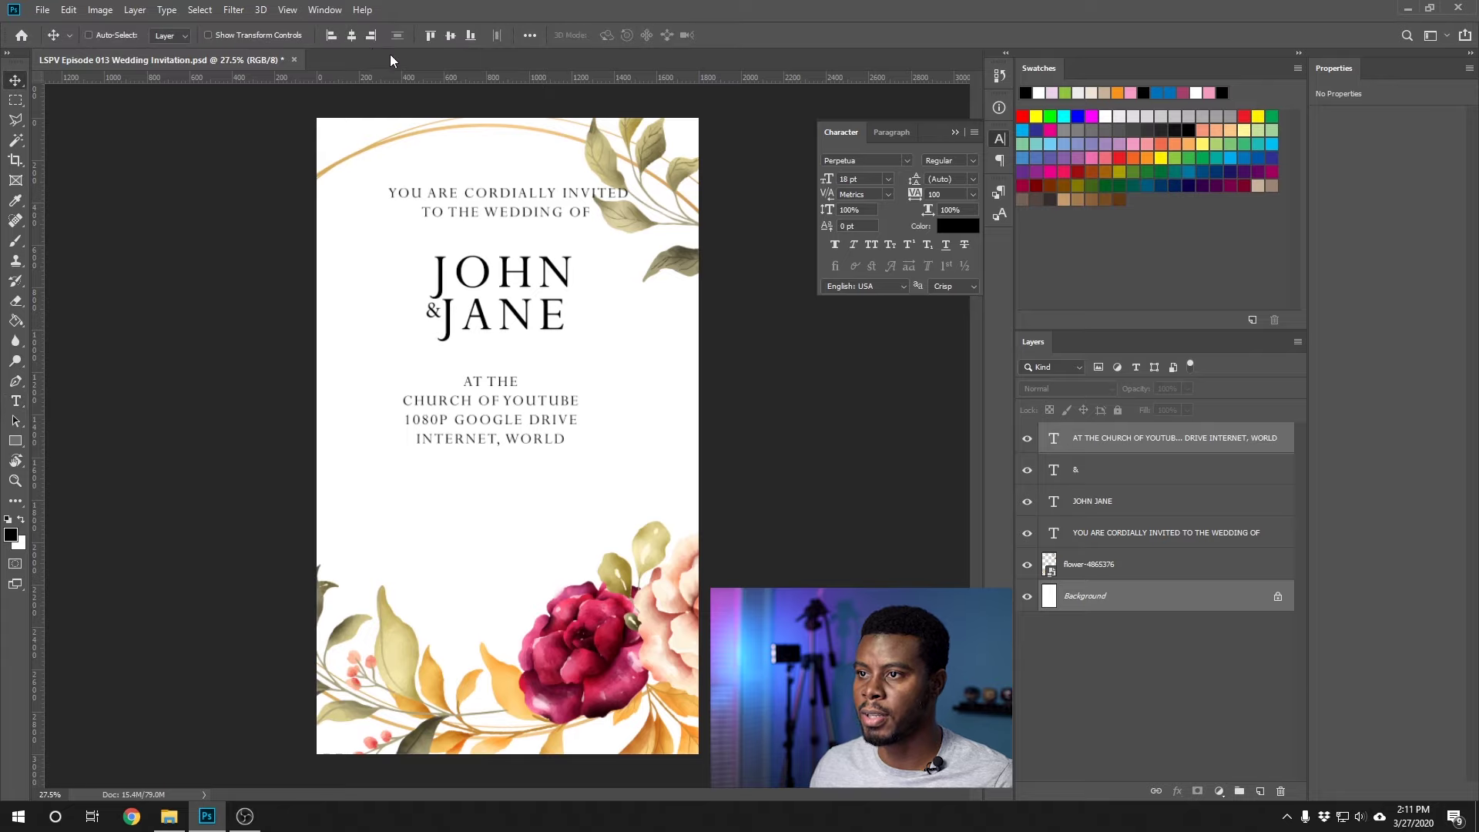
click(352, 36)
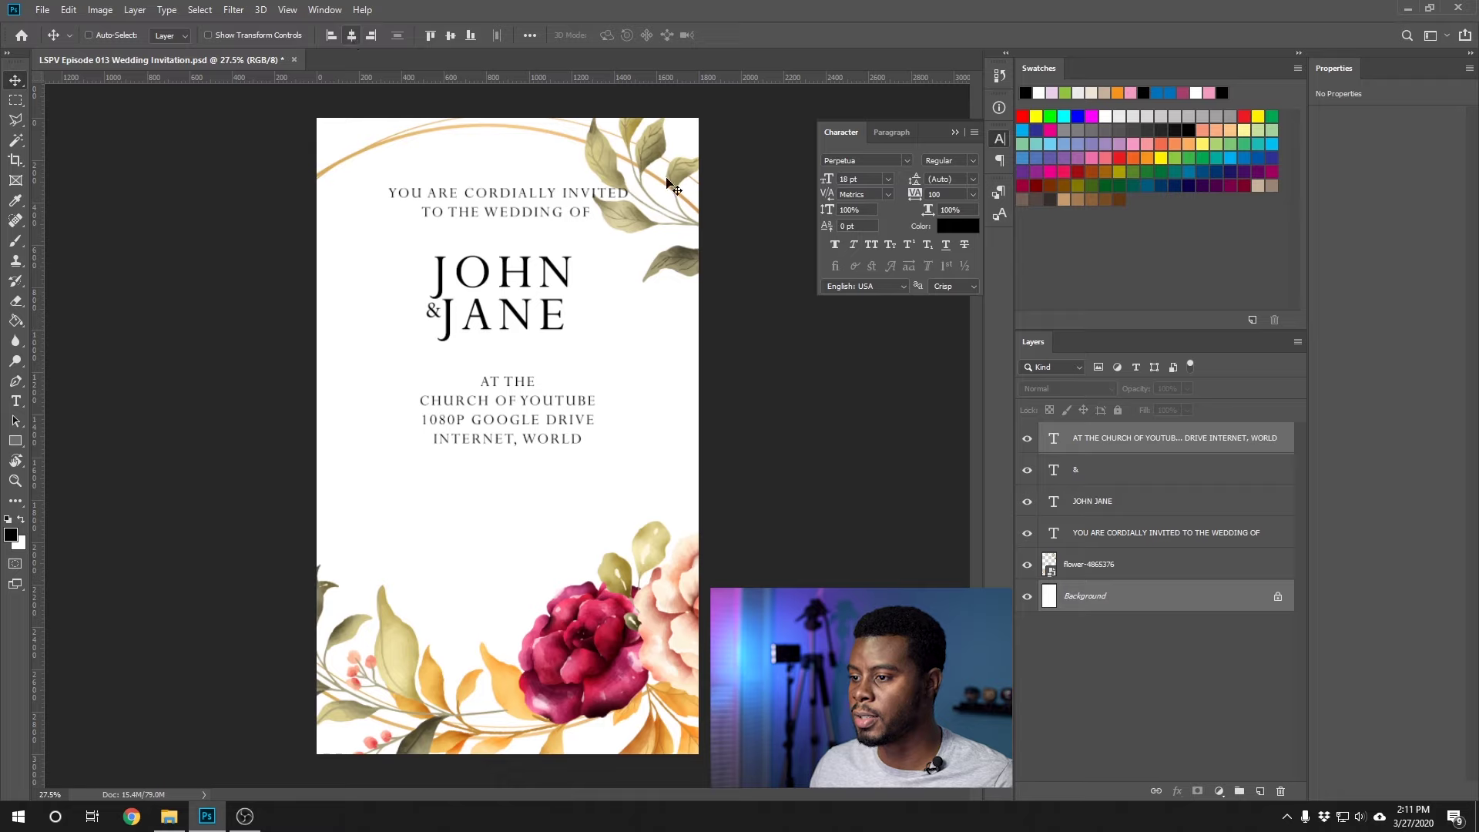
ctrl+click(526, 436)
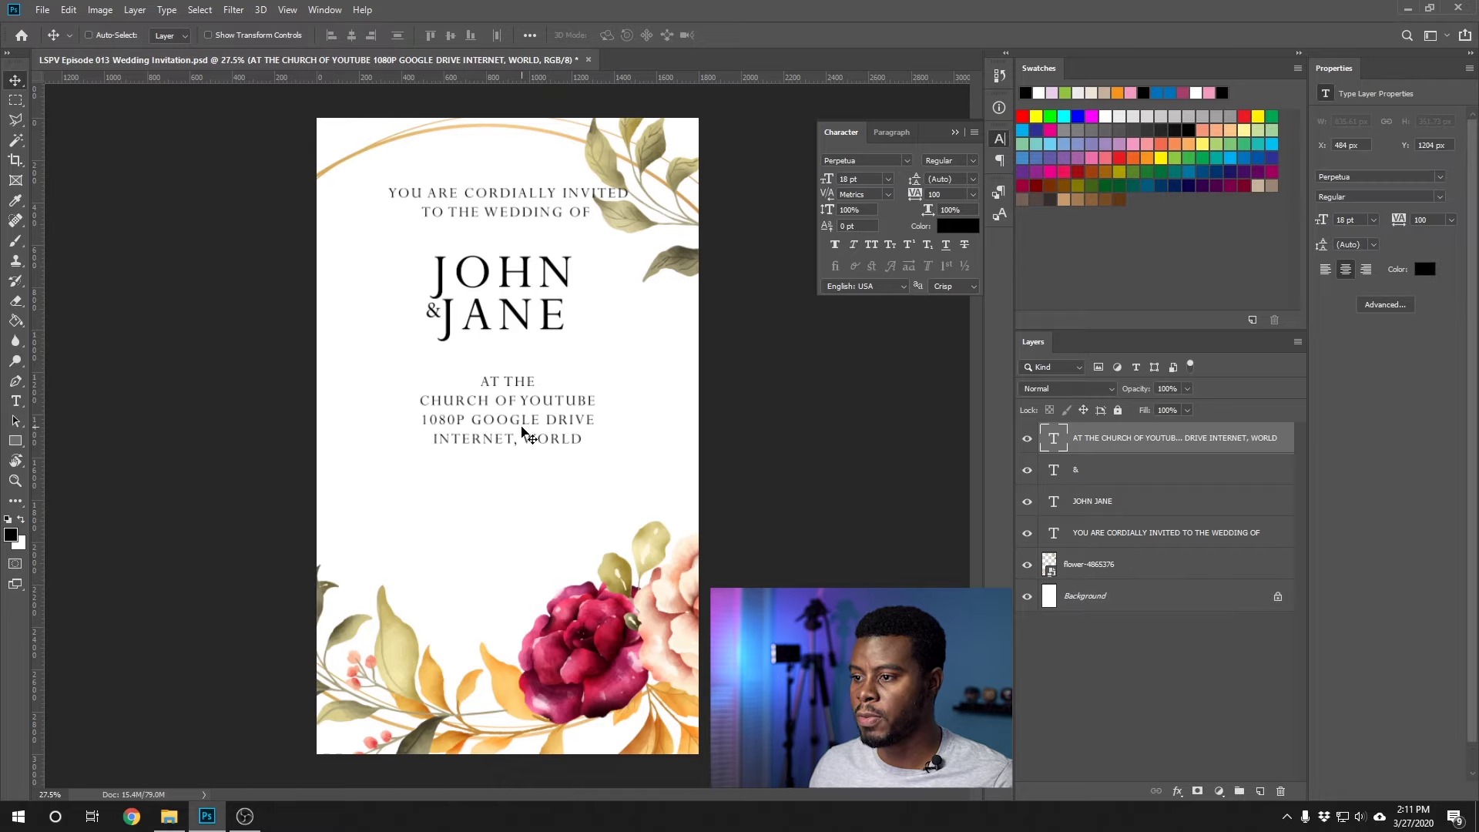
drag(521, 425, 522, 412)
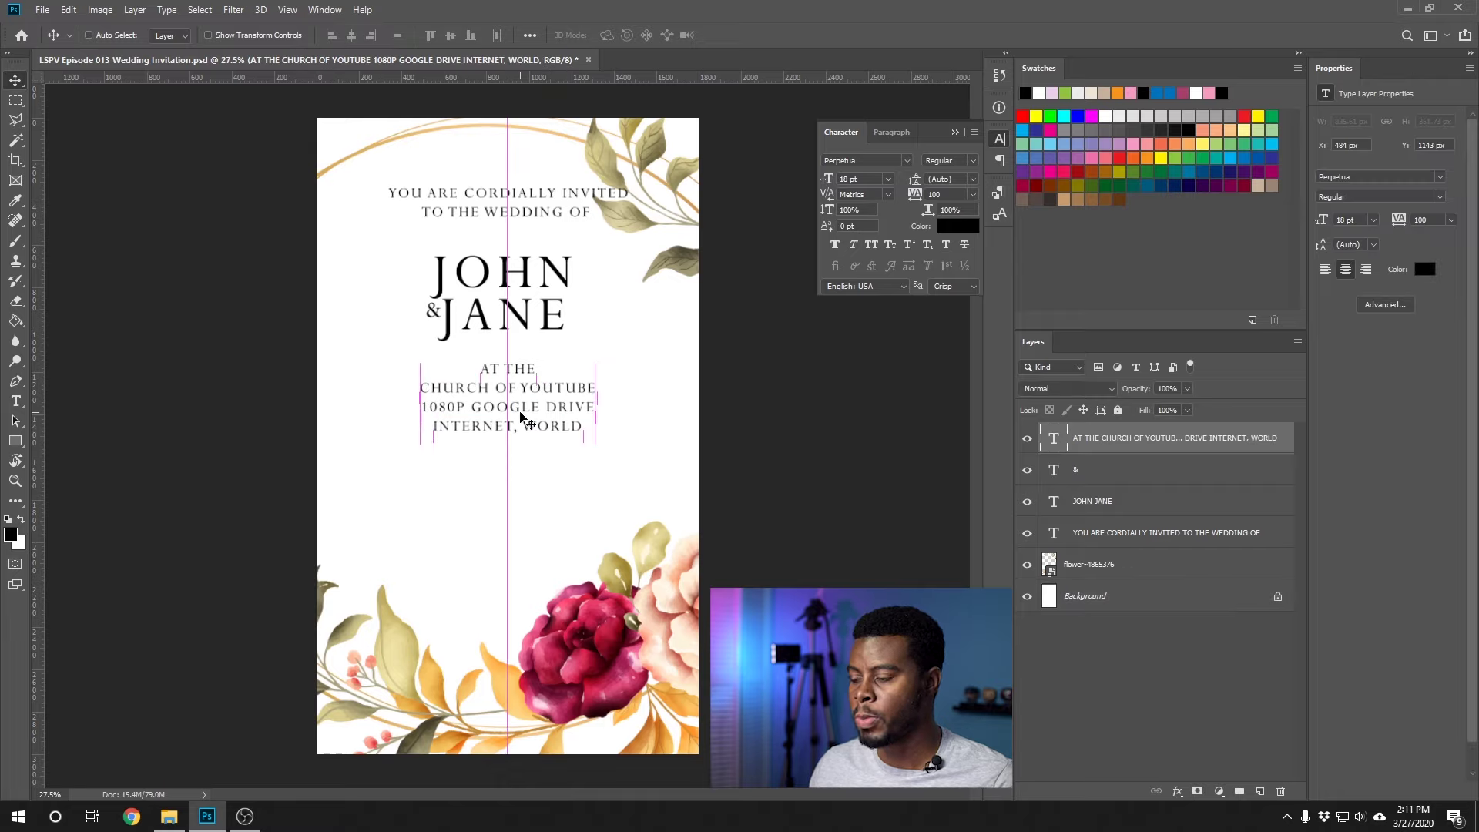
Shift the flower artwork about 220 px to the right, to X -609 px, clearing its leaves from the heading
click(1094, 521)
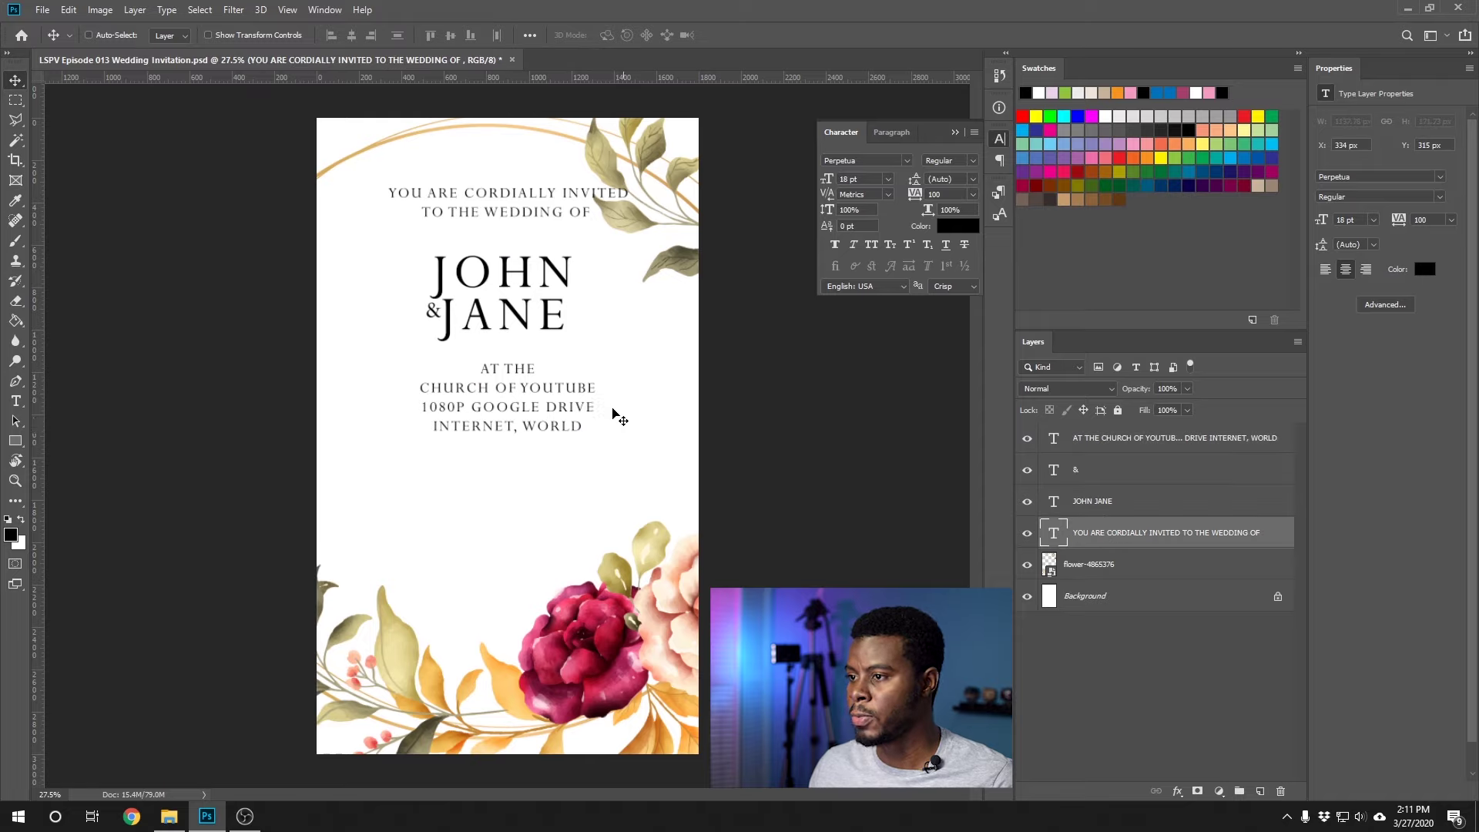
key(alt+bracketleft)
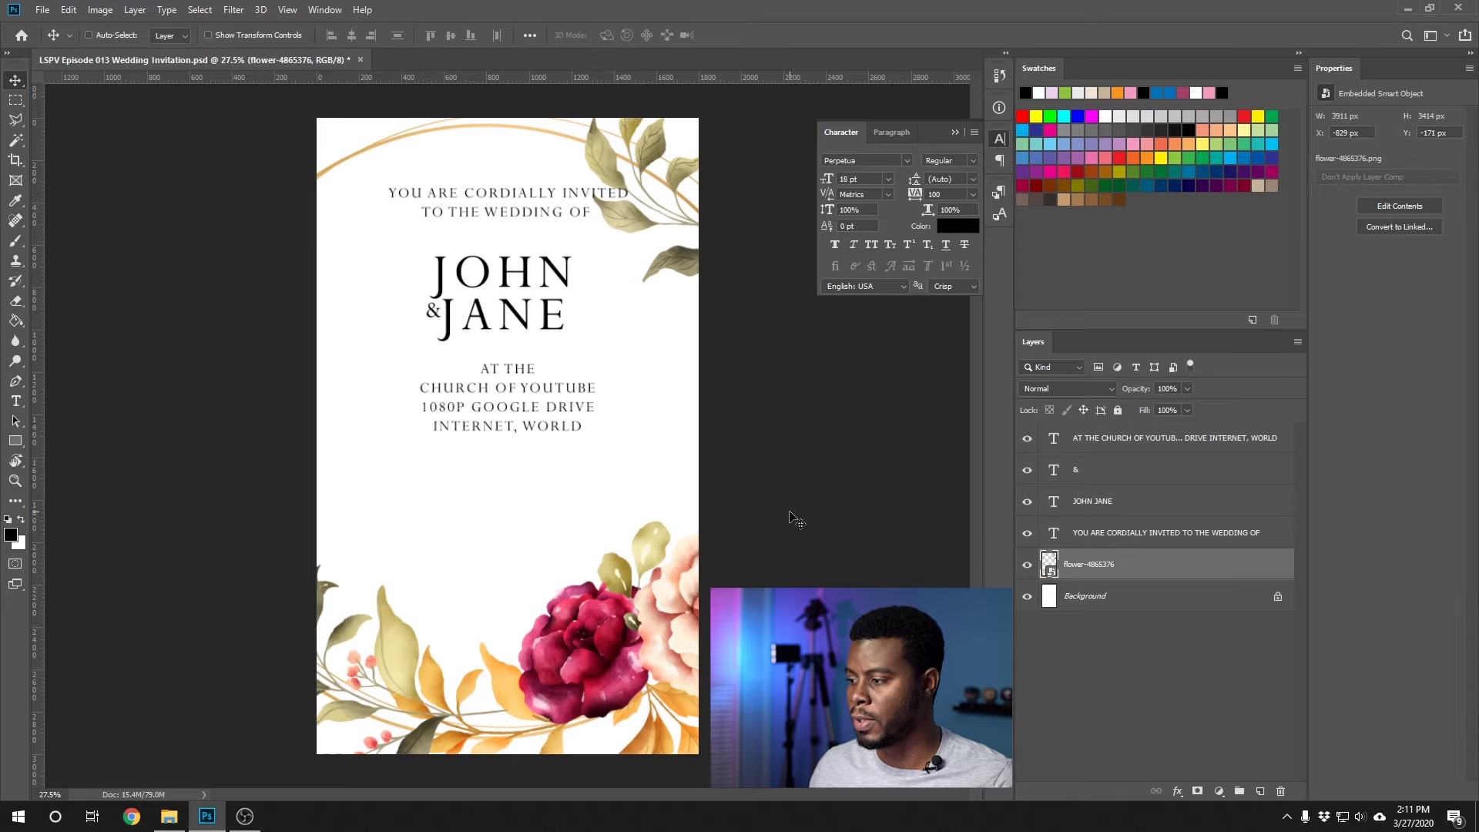
click(1025, 566)
click(1025, 567)
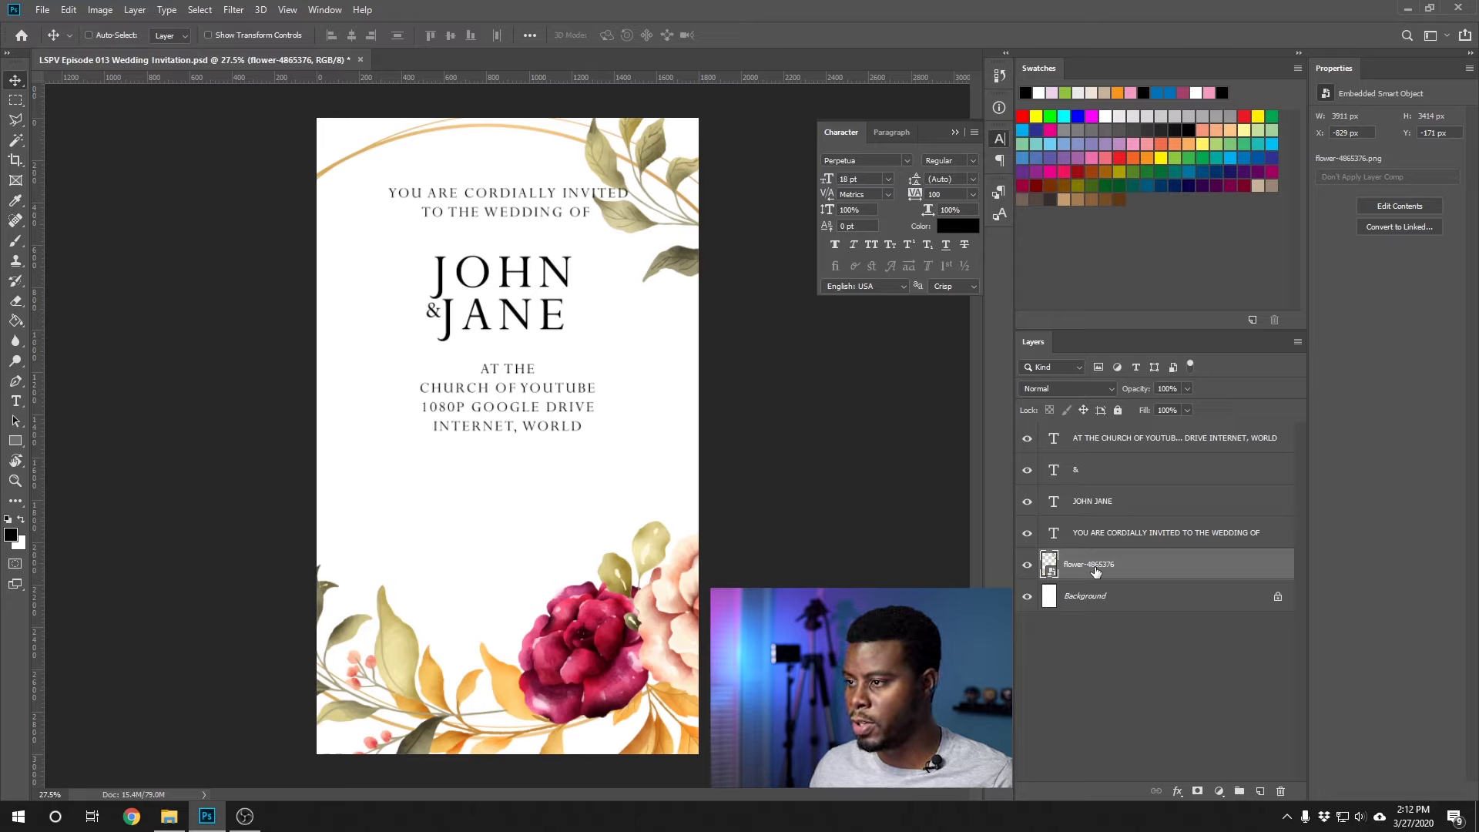
key(shift+Right)
key(shift+Right)
key(shift+Right)
key(shift+Right)
key(shift+Right)
key(shift+Right)
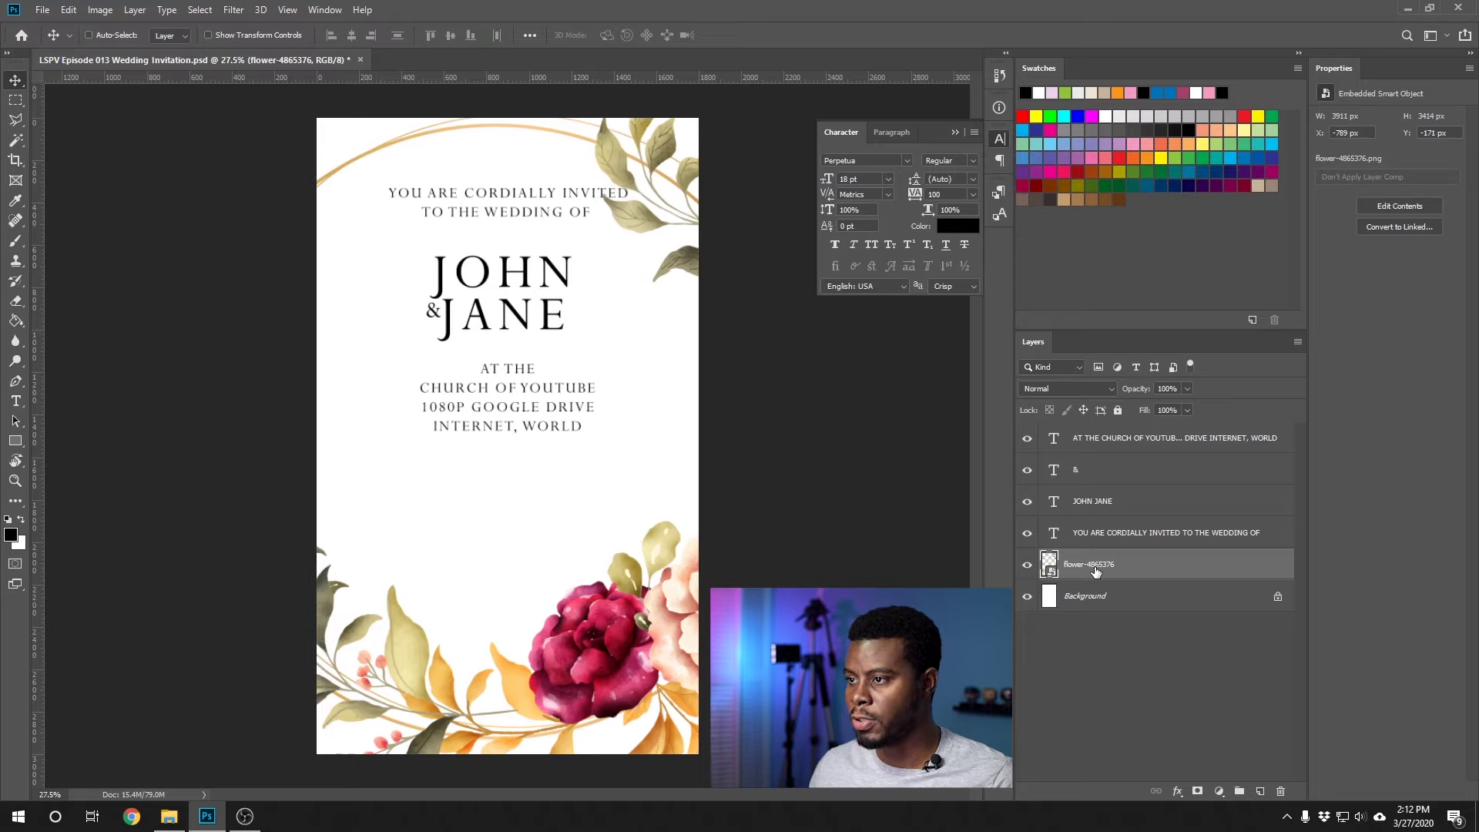
key(shift+Right)
key(shift+Right)
key(shift+Right)
key(shift+Right)
key(shift+Right)
key(shift+Right)
key(shift+Right)
key(shift+Right)
key(shift+Right)
key(shift+Right)
key(shift+Right)
key(shift+Right)
key(shift+Right)
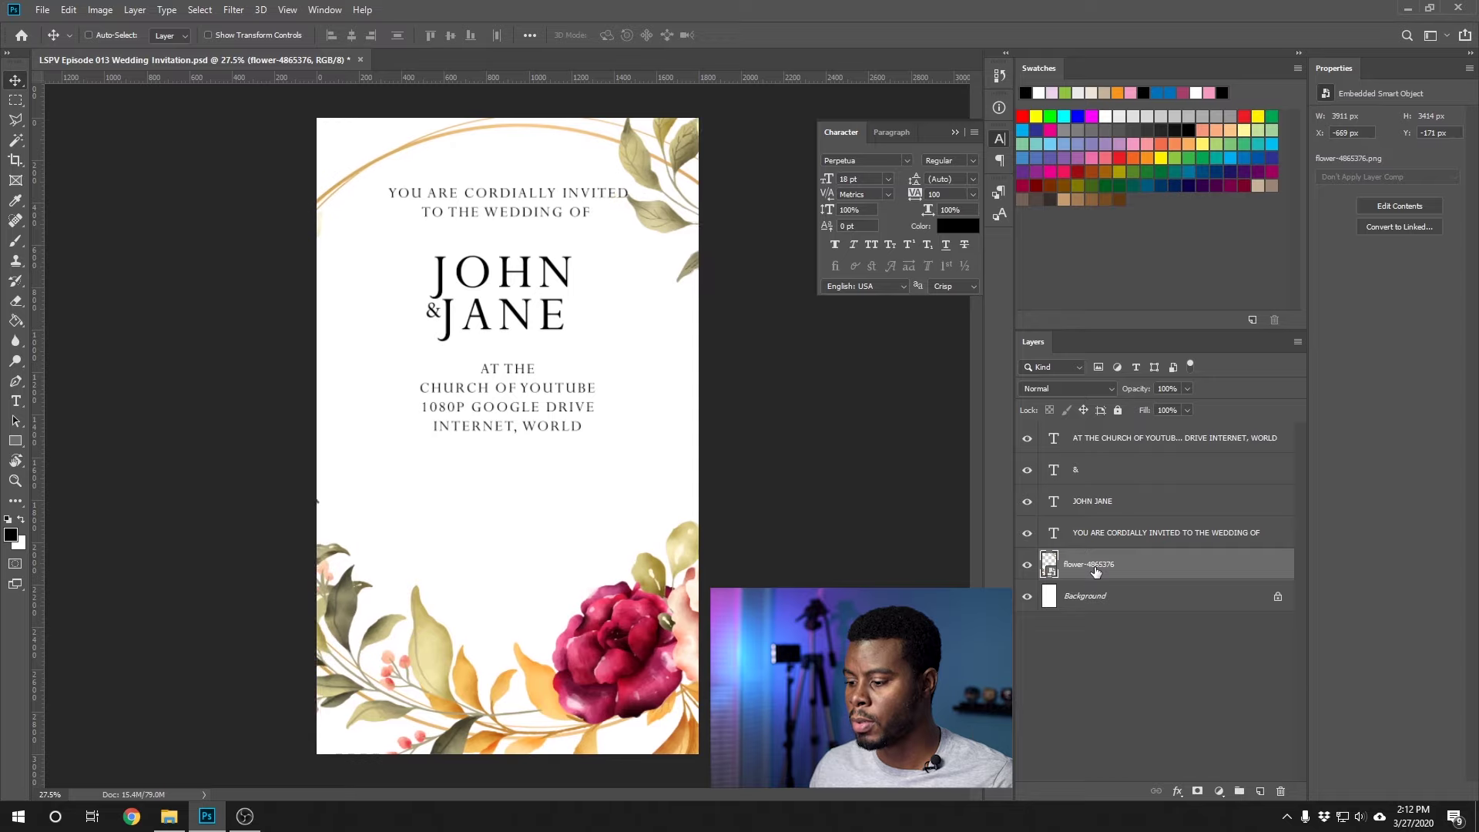
key(shift+Right)
key(shift+Right)
key(shift+Right)
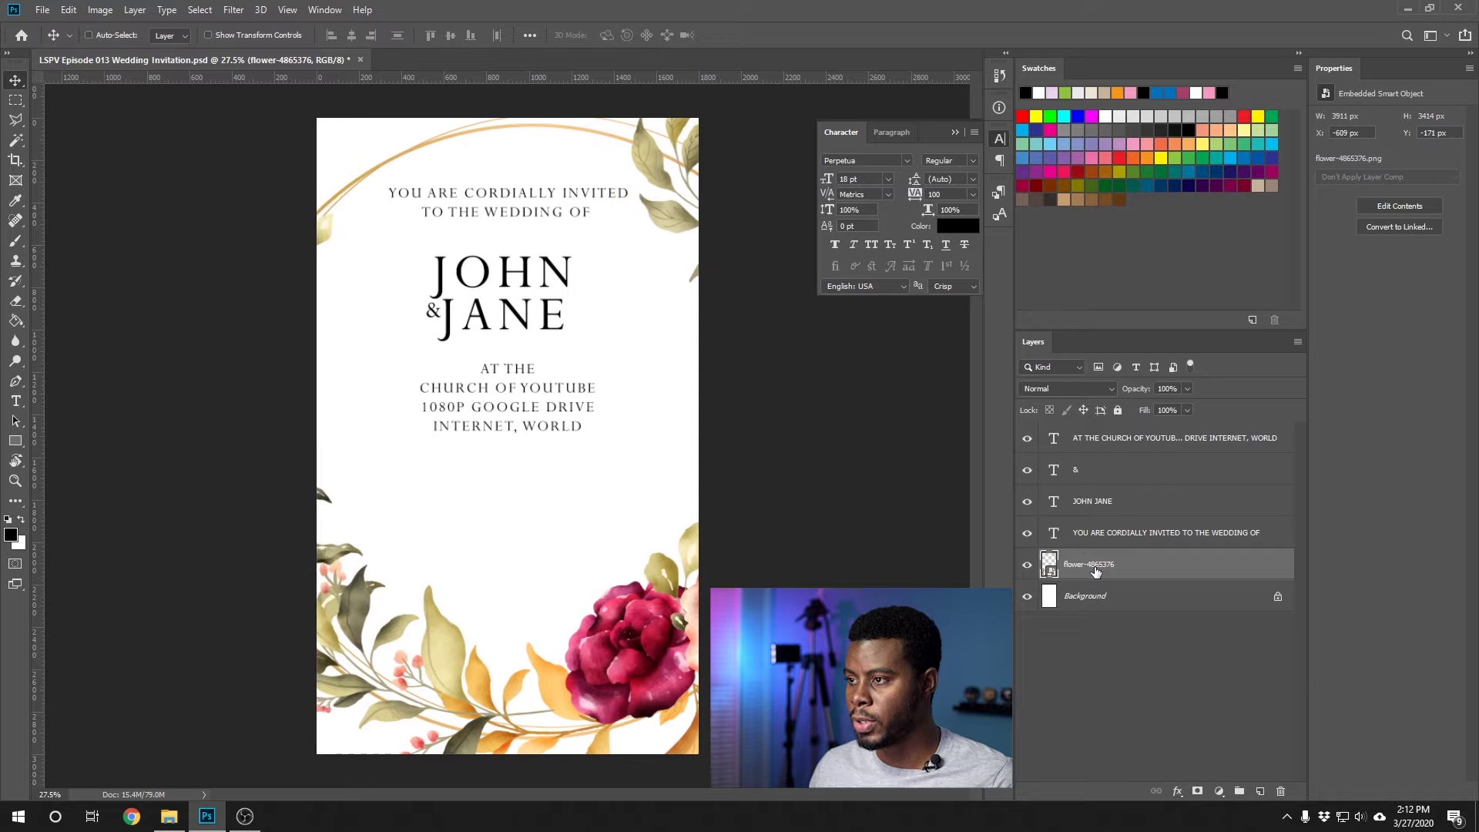
key(shift+Right)
key(shift+Left)
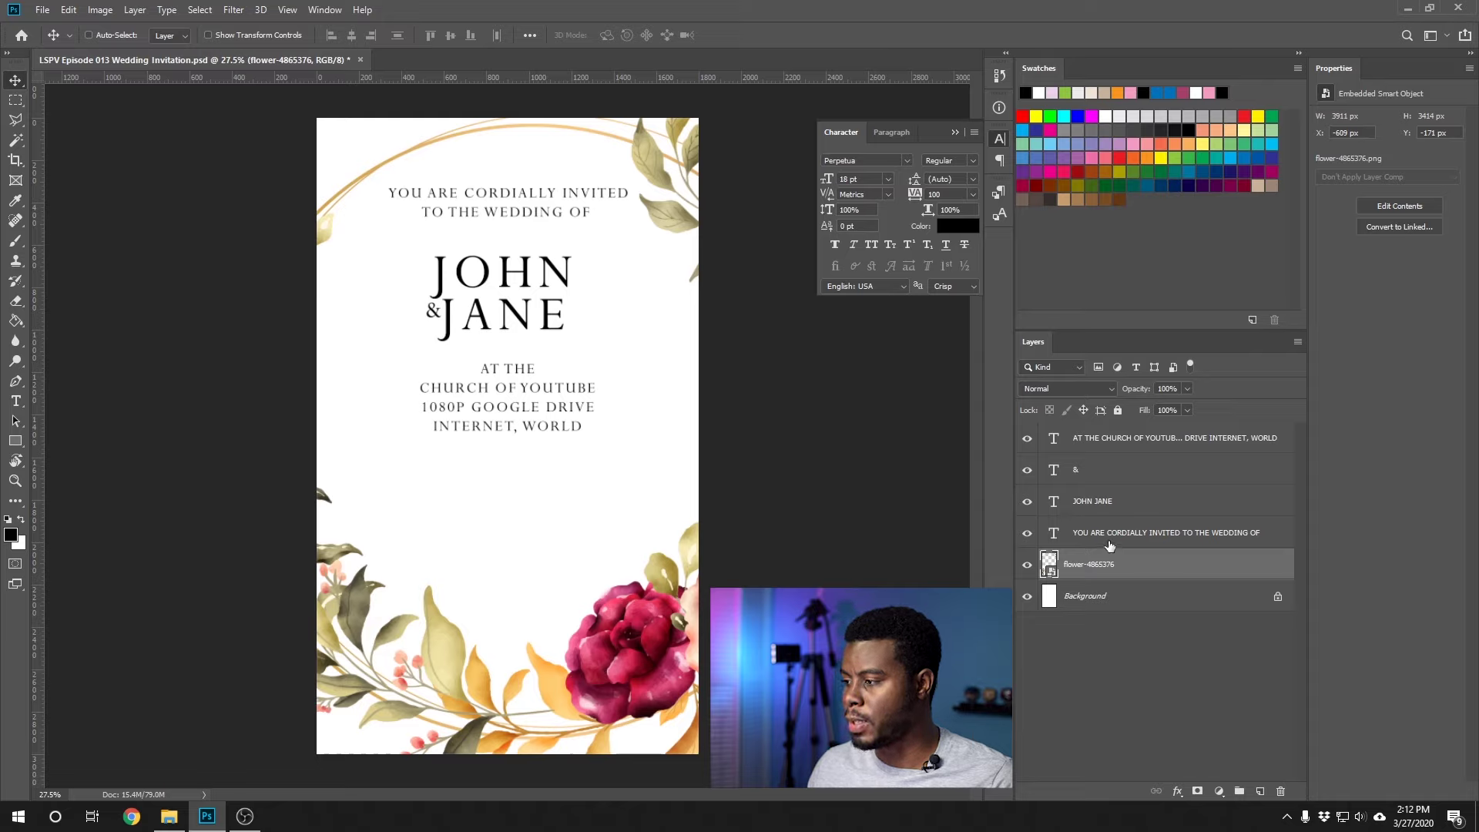
Add a two-line date text below the venue reading "SATURDAY" and "JANUARY 35TH, 2021"
key(t)
click(509, 486)
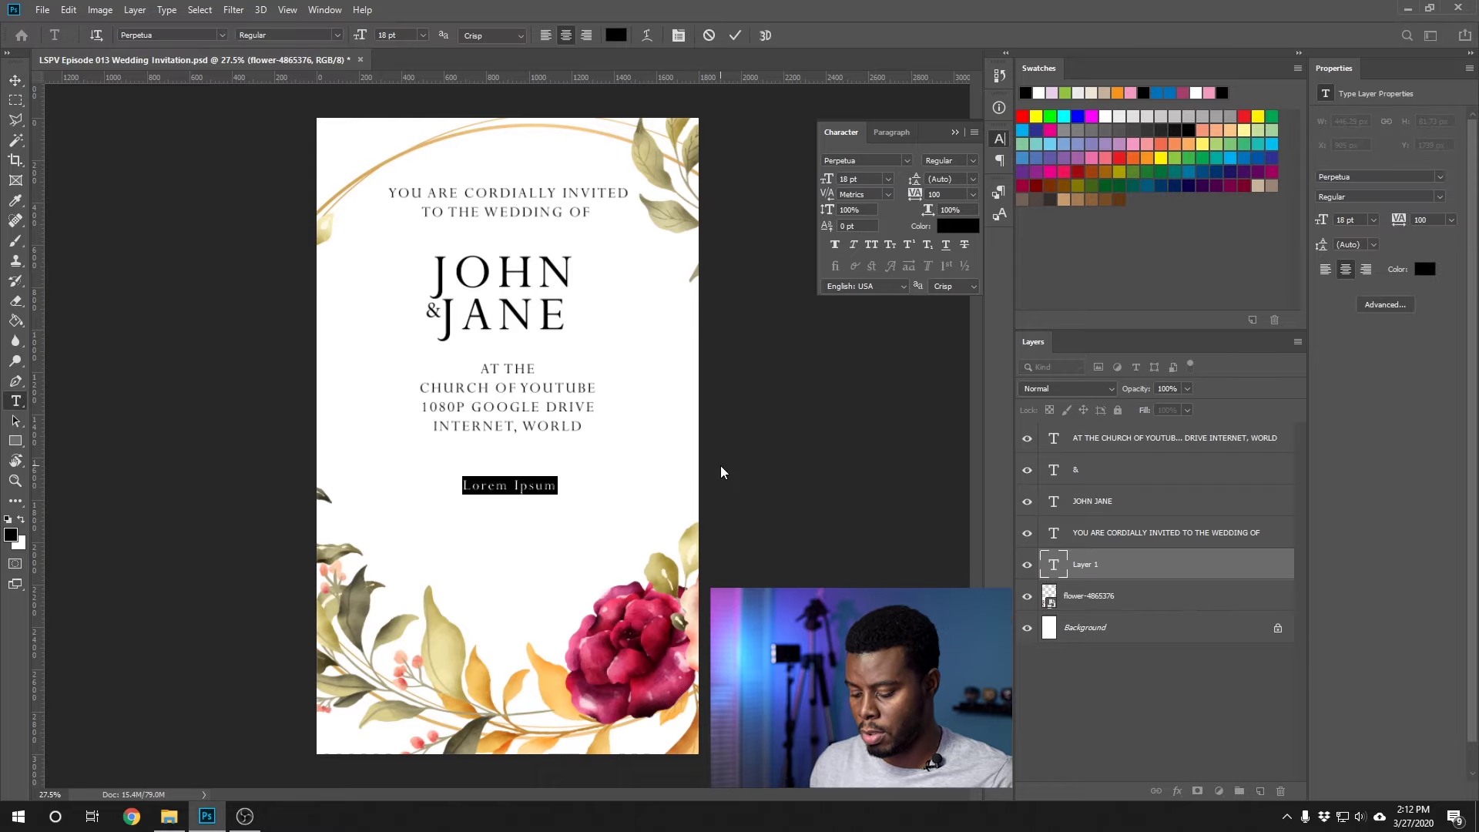
text(SATURDAY)
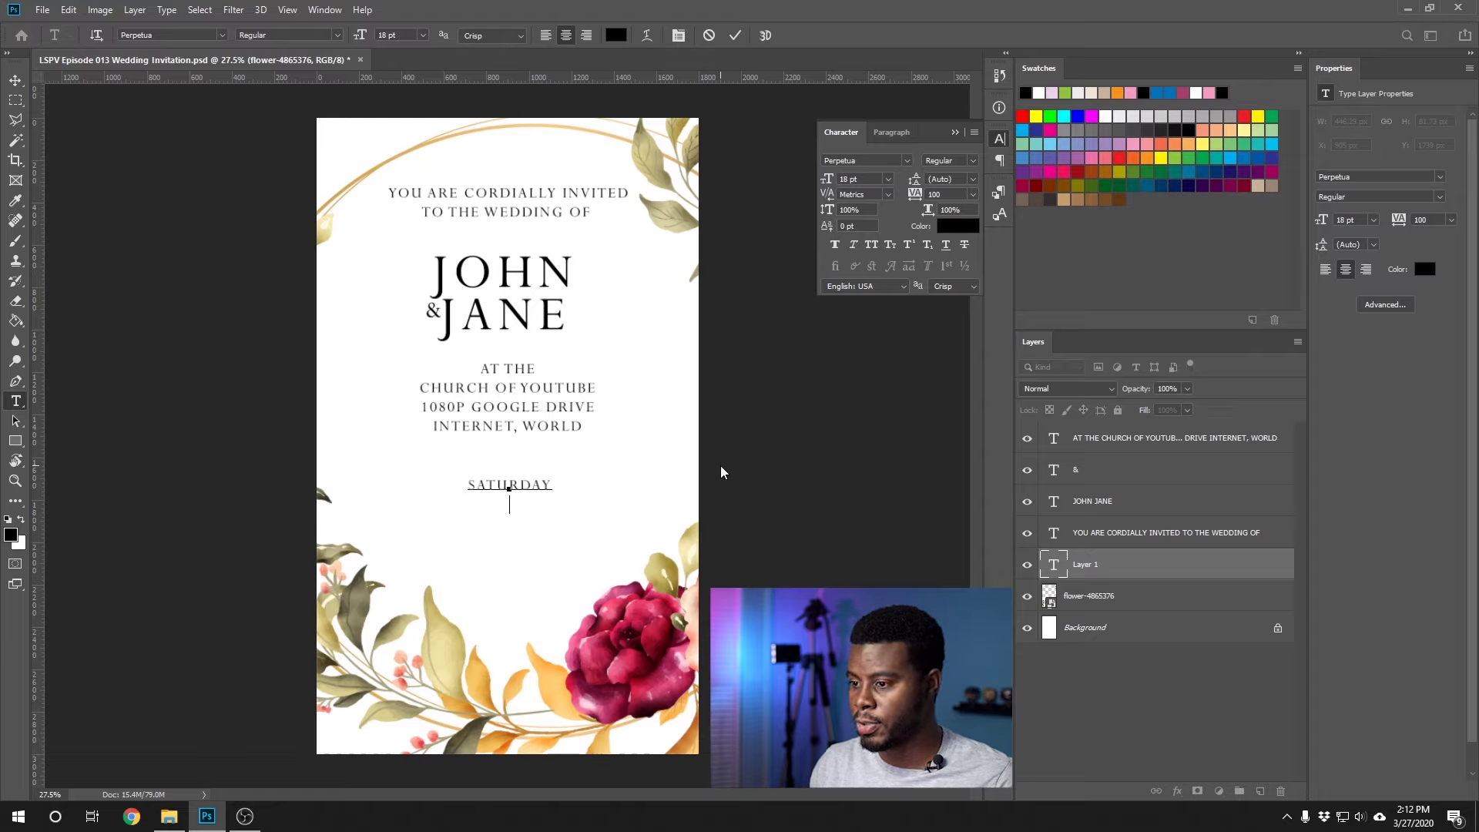
text(JANU)
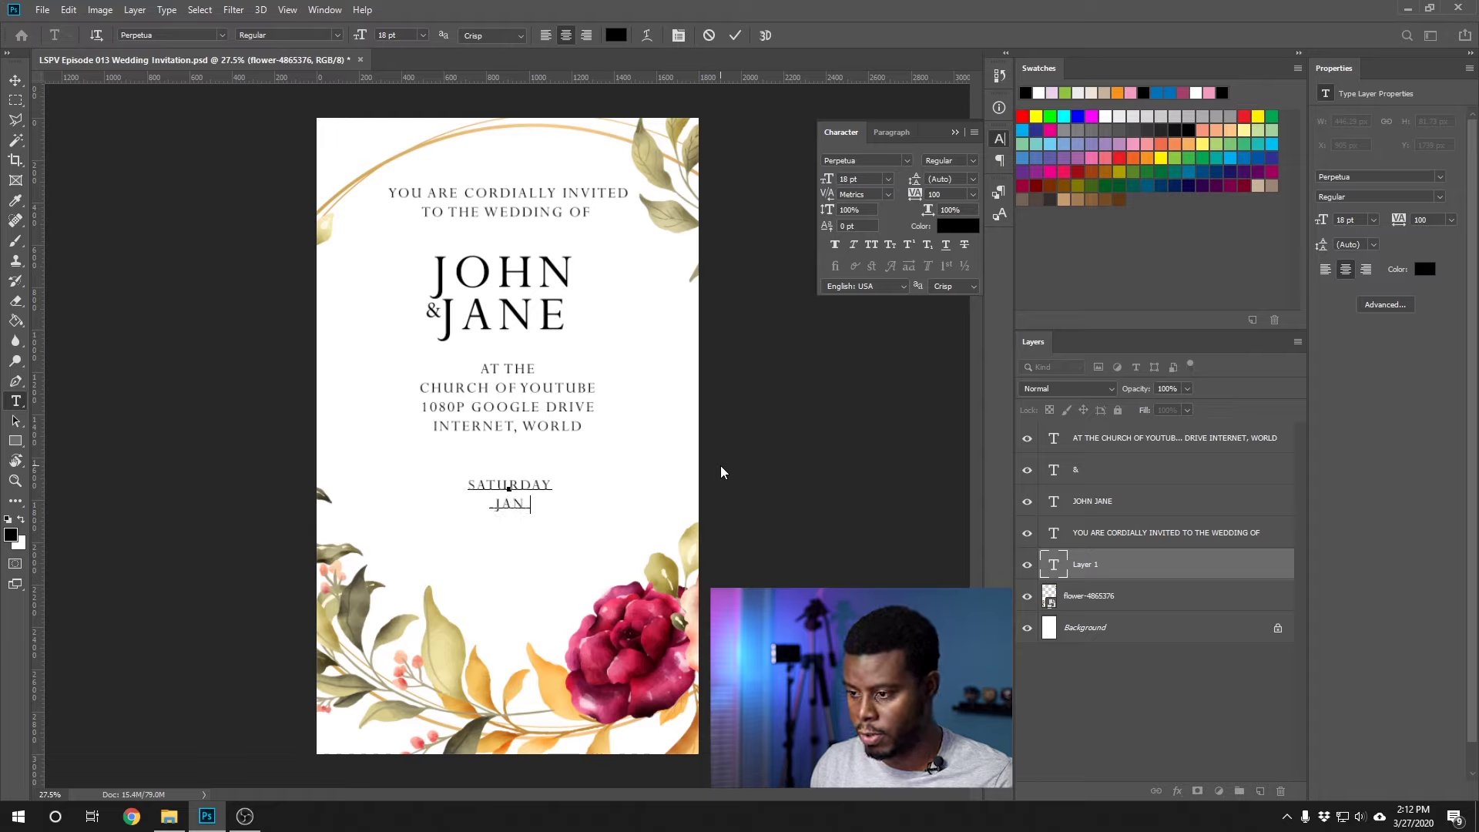
key(BackSpace)
text(UARY)
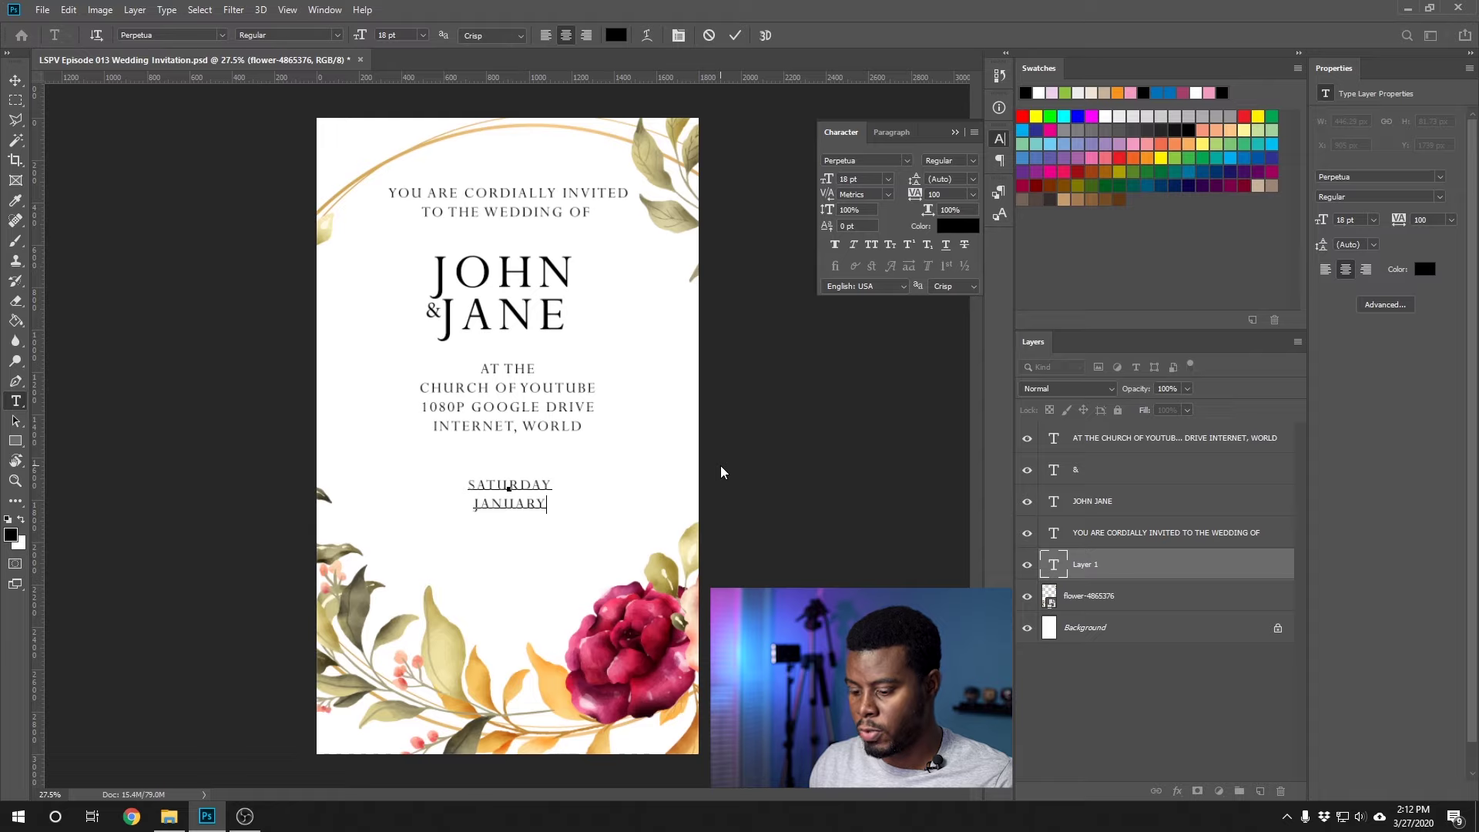
text( 35T)
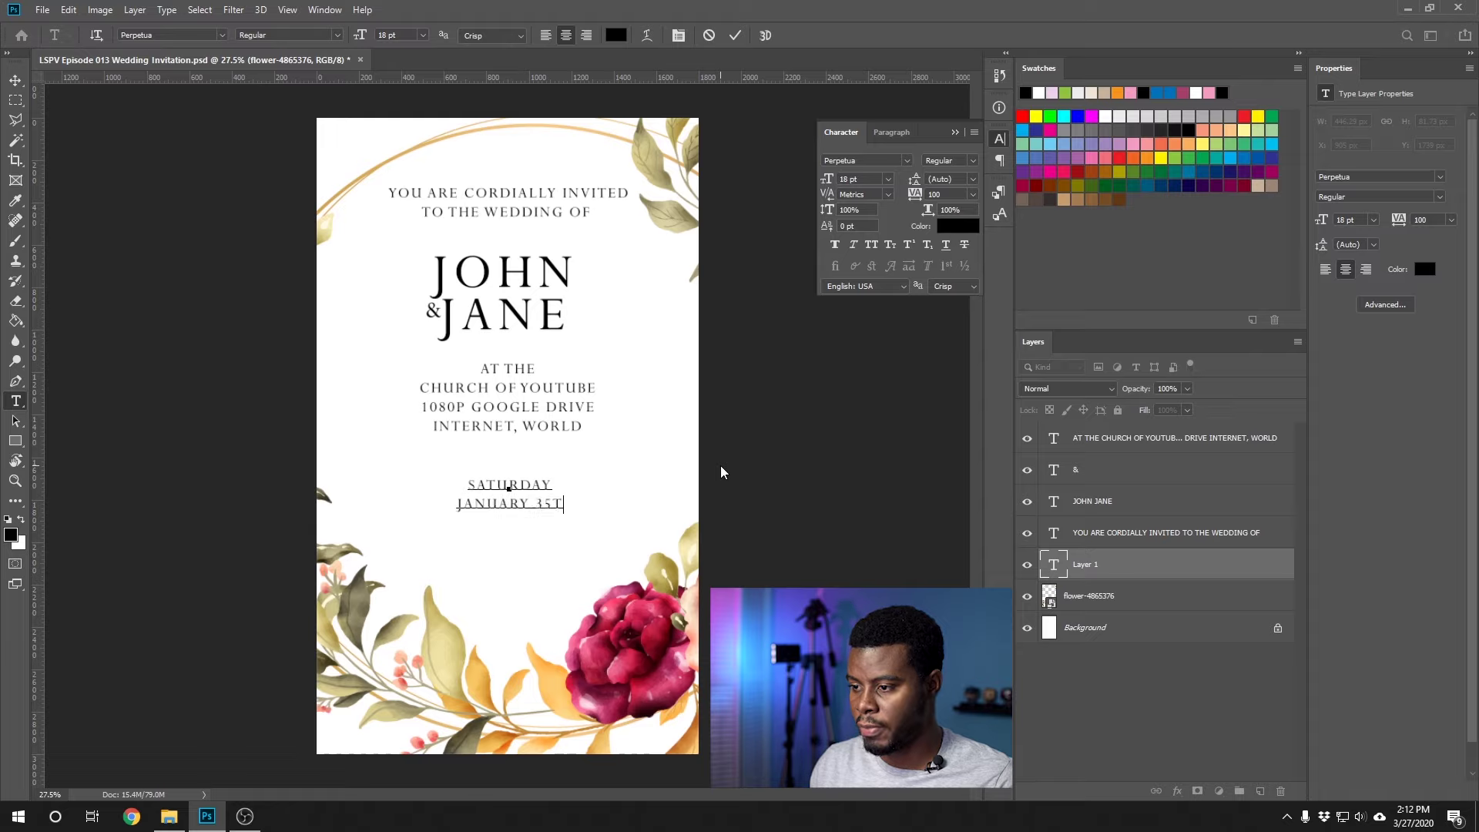
text(H, 2021)
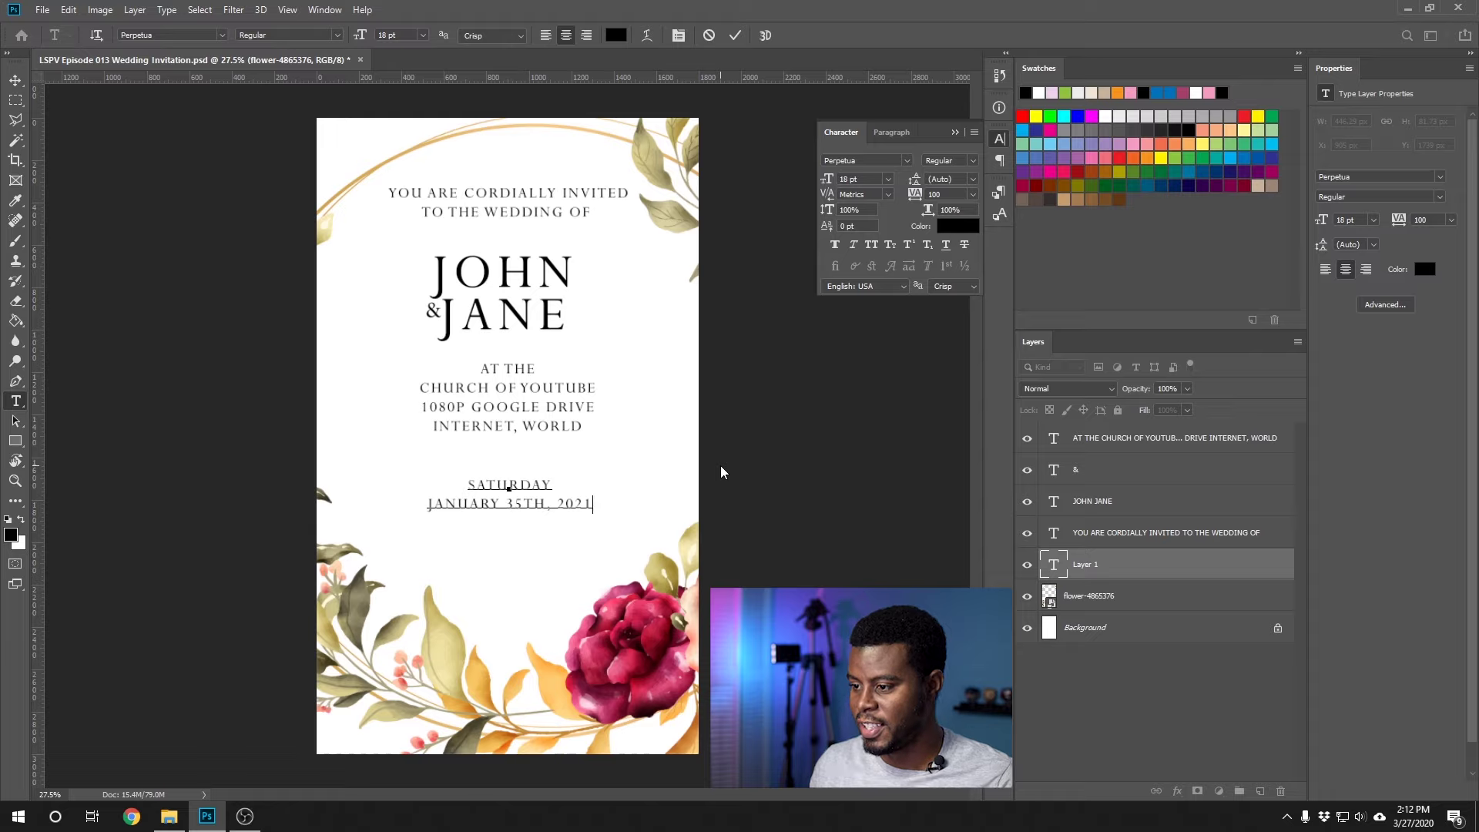
click(717, 459)
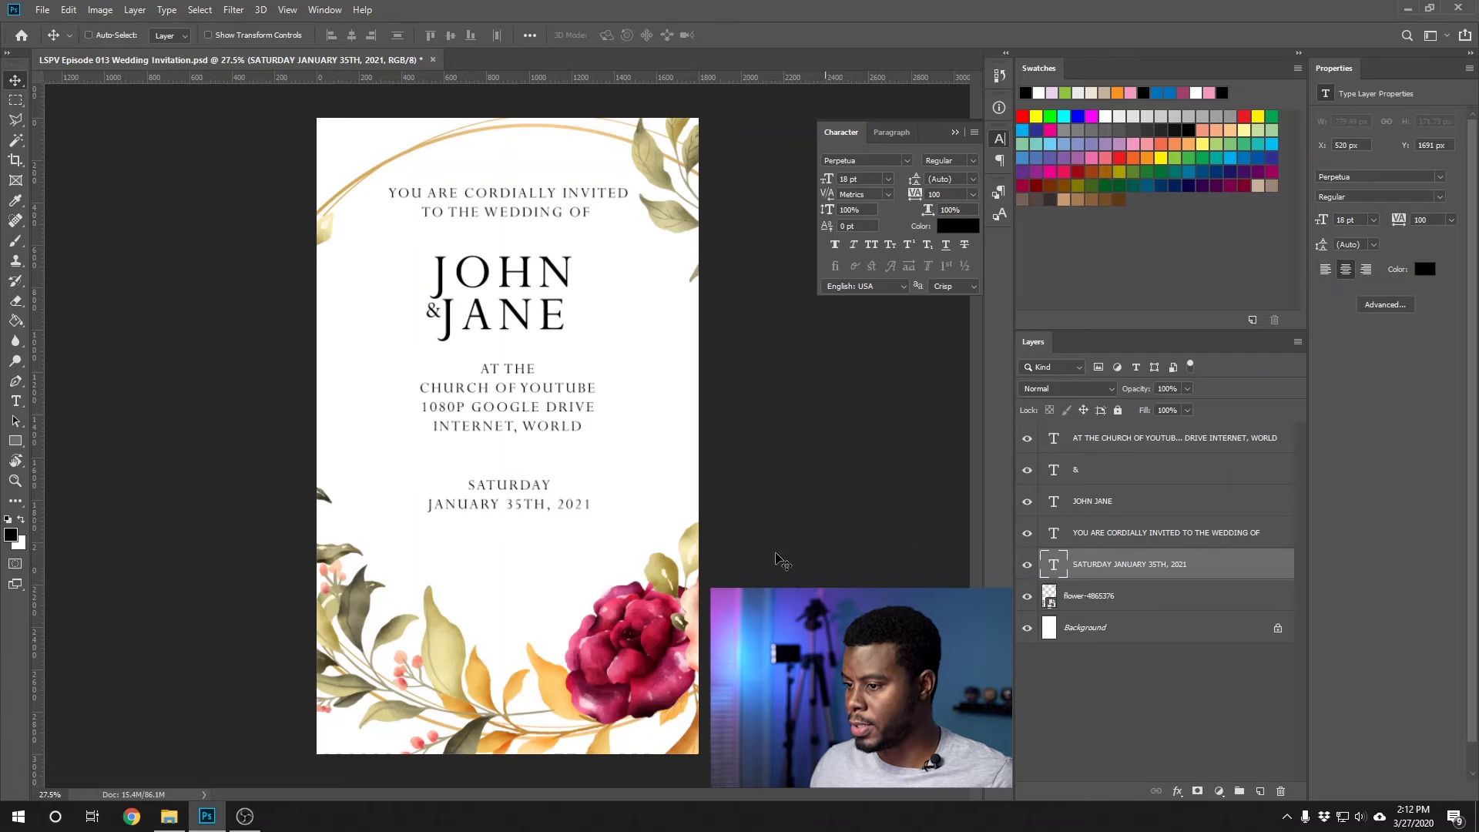
Add a two-line text below the date reading "FORMAL RECEPTION" and "TO FOLLOW"
key(t)
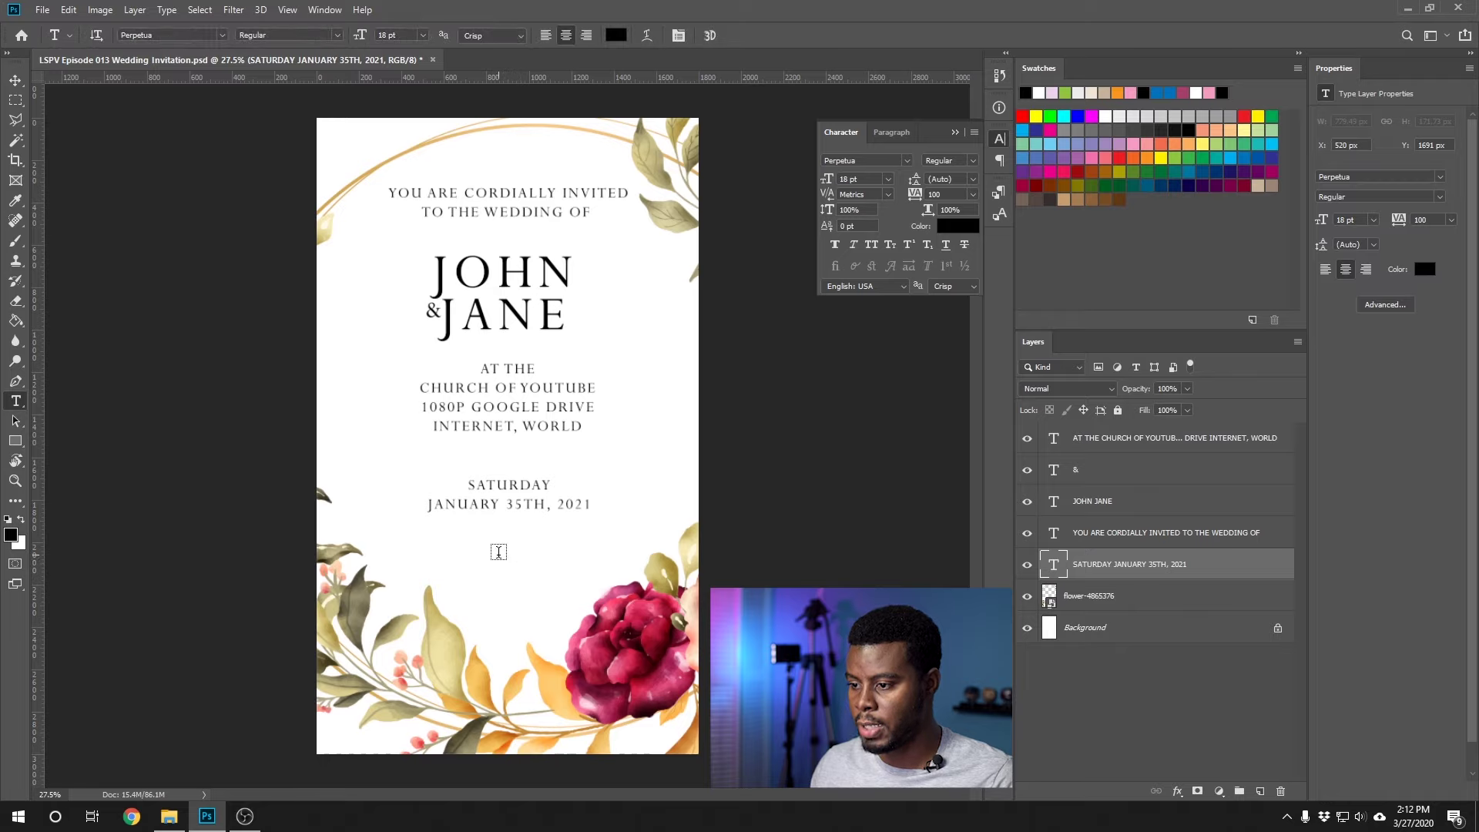
click(498, 552)
text(FORMAL RECEPTION)
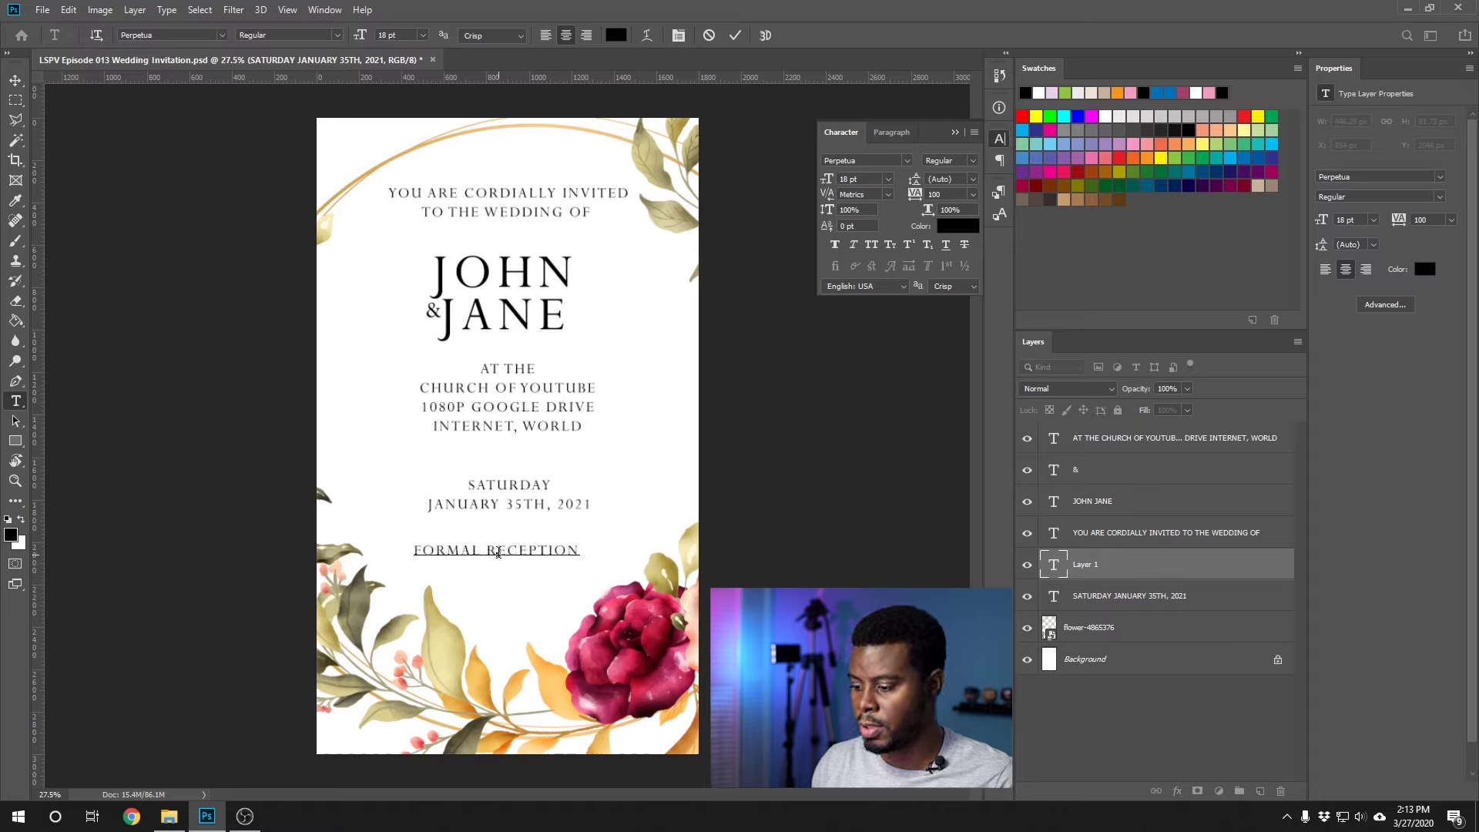
key(Return)
text(TO FOLLOW)
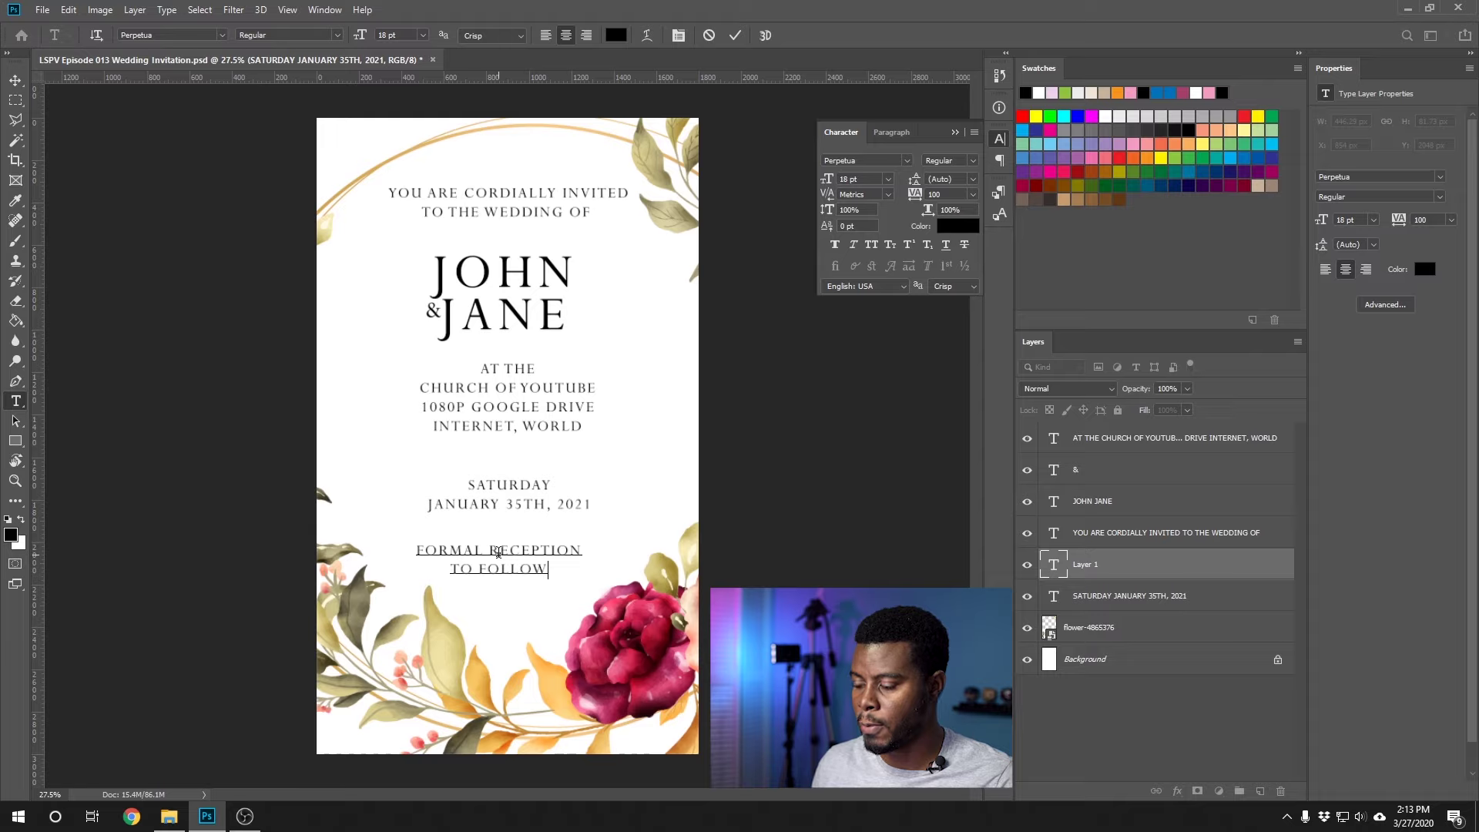
key(BackSpace)
key(BackSpace)
key(BackSpace)
key(BackSpace)
key(BackSpace)
key(BackSpace)
key(BackSpace)
key(BackSpace)
key(BackSpace)
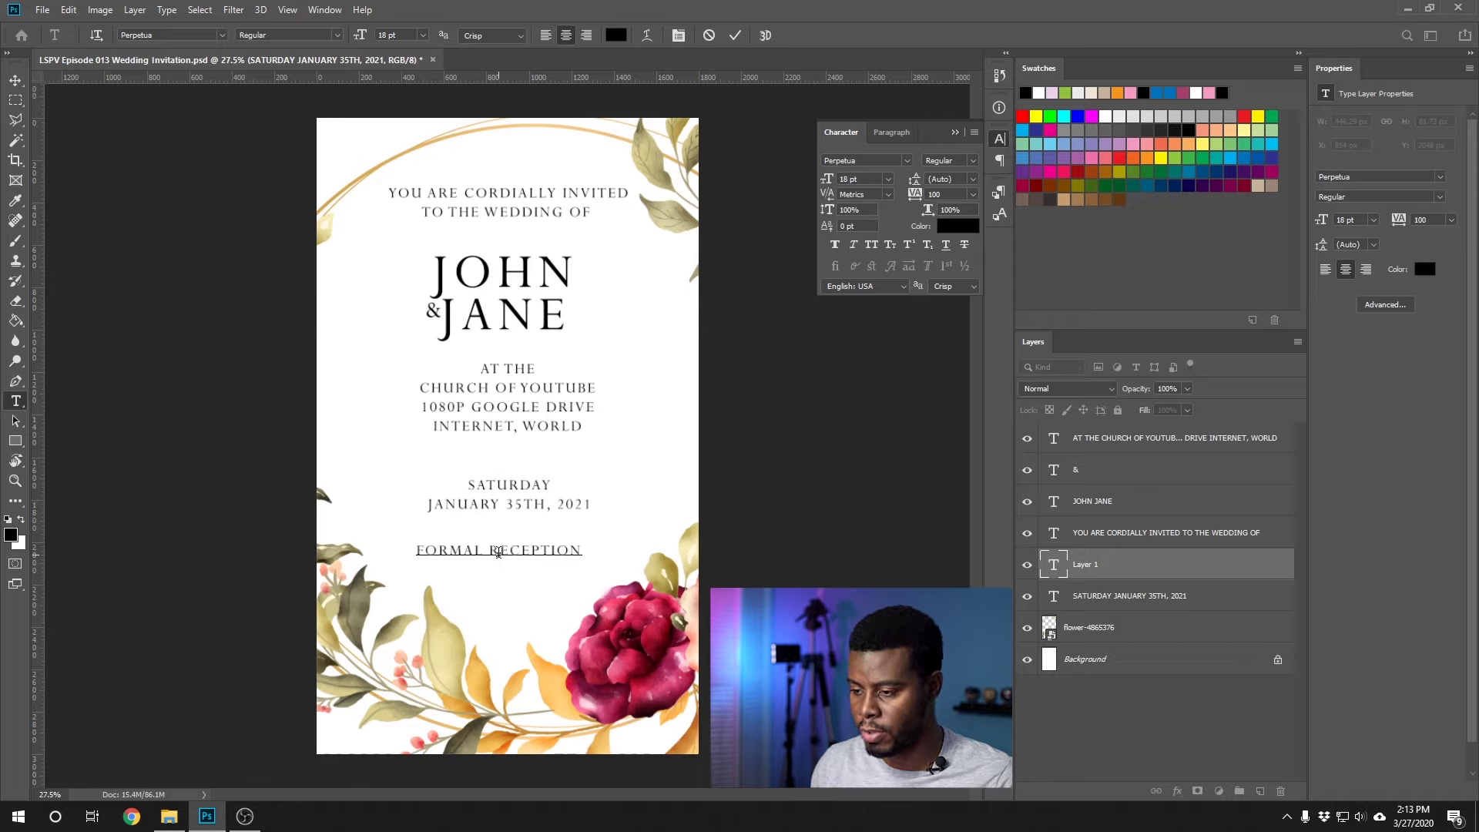
text(TO FOLLOW)
key(ctrl+Return)
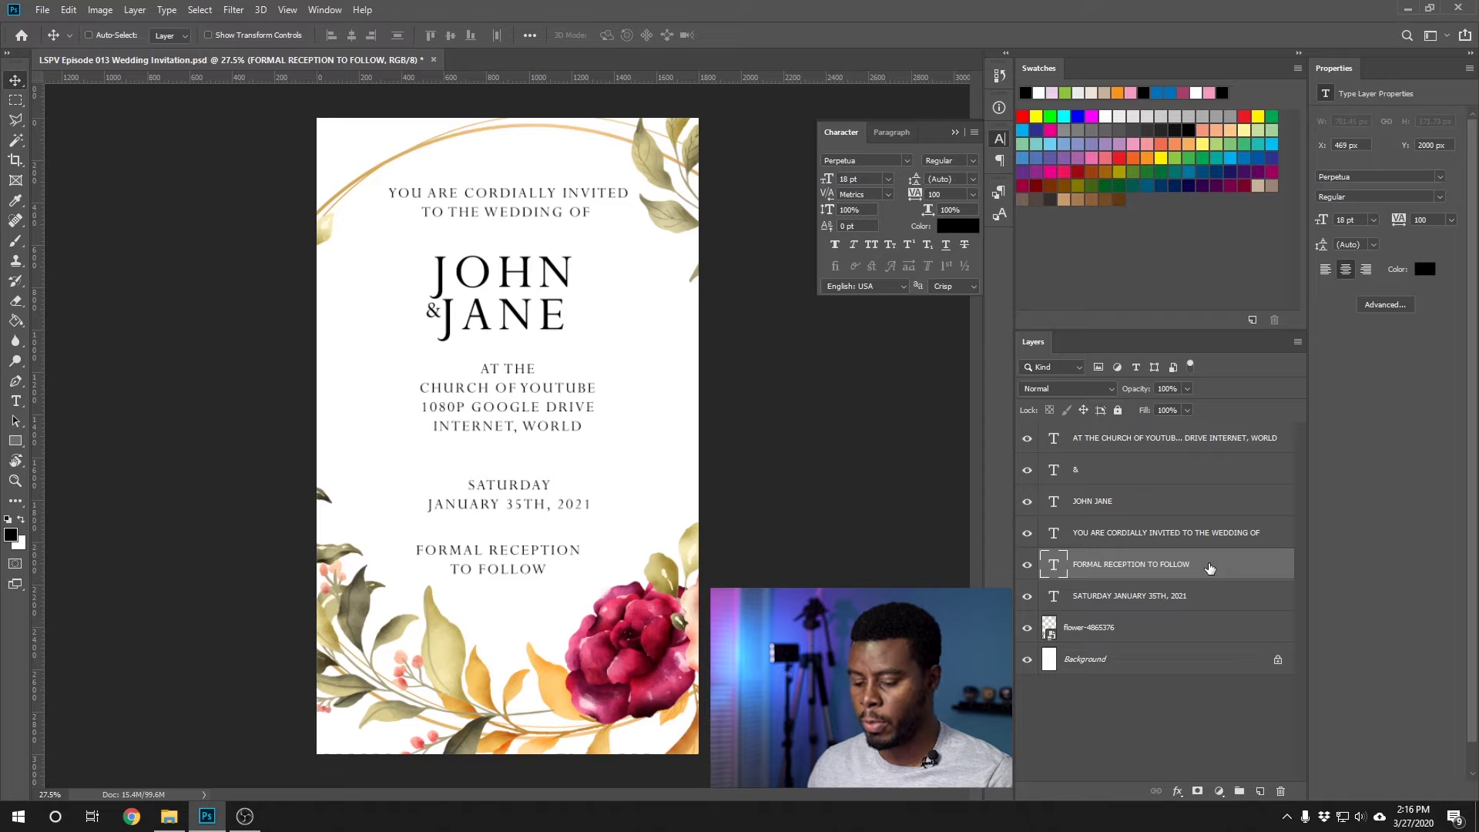
Centre the formal reception text horizontally on the background
key(ctrl)
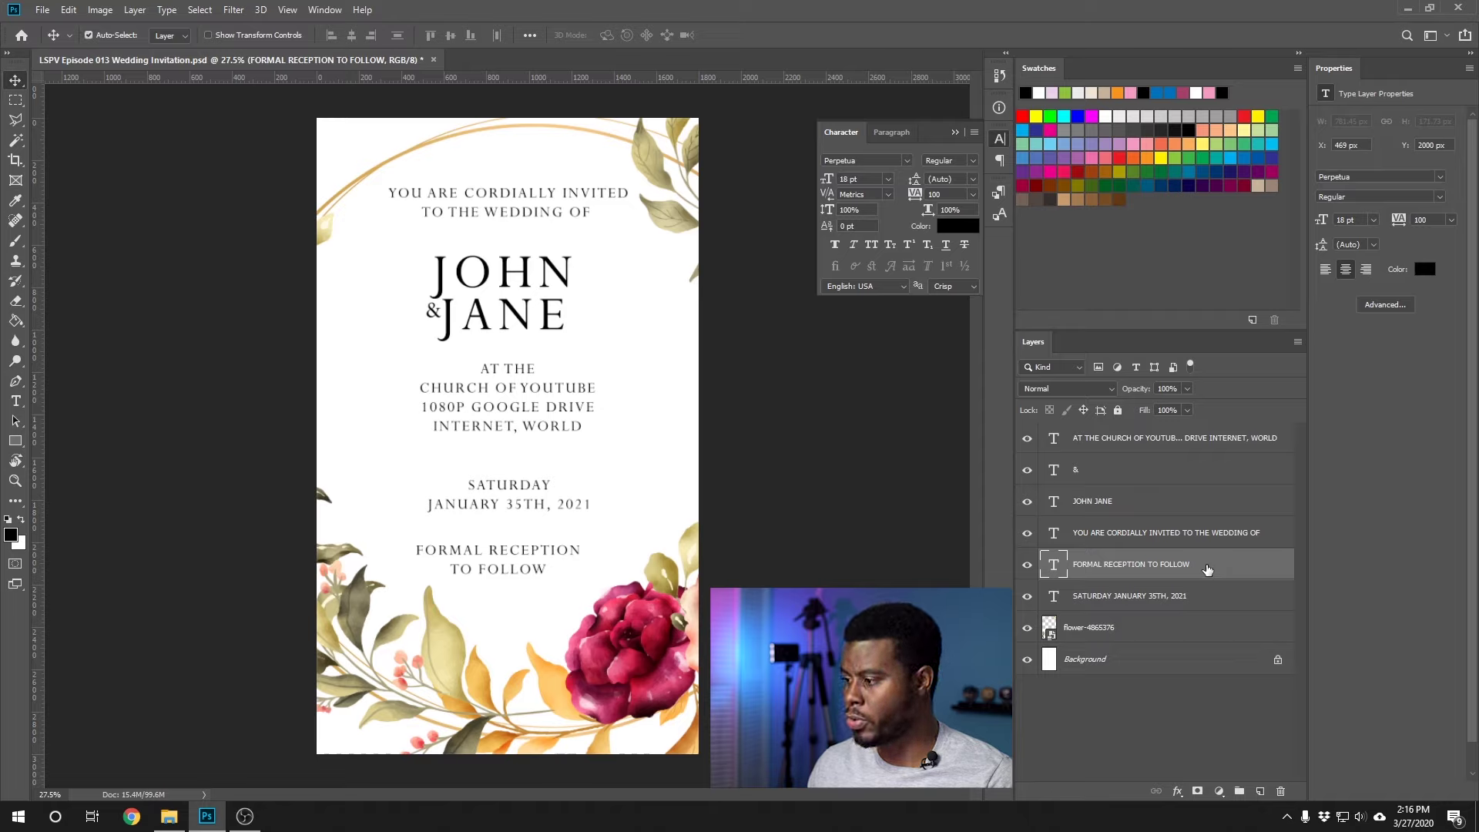
ctrl+click(1164, 659)
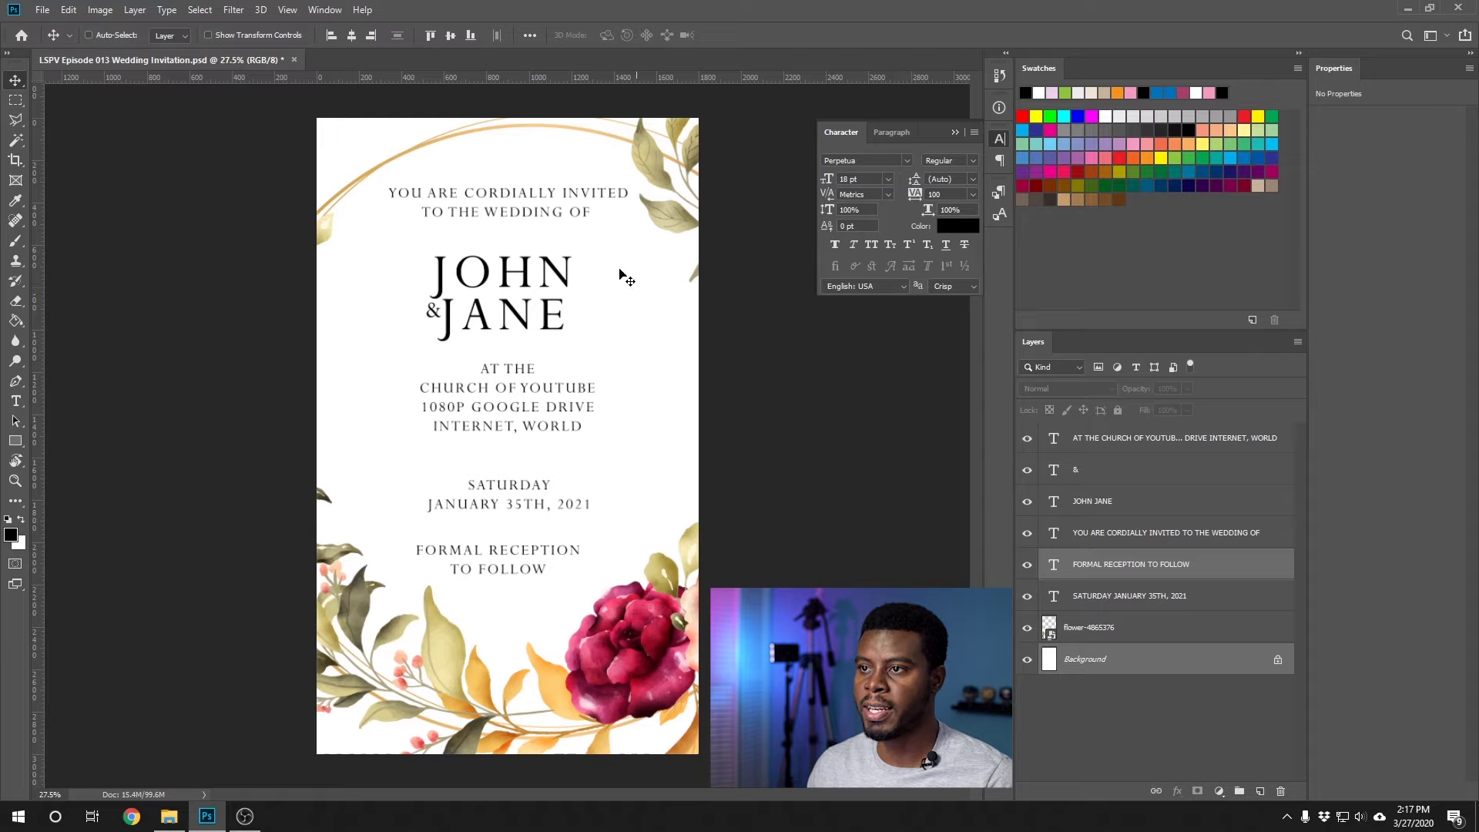
click(351, 35)
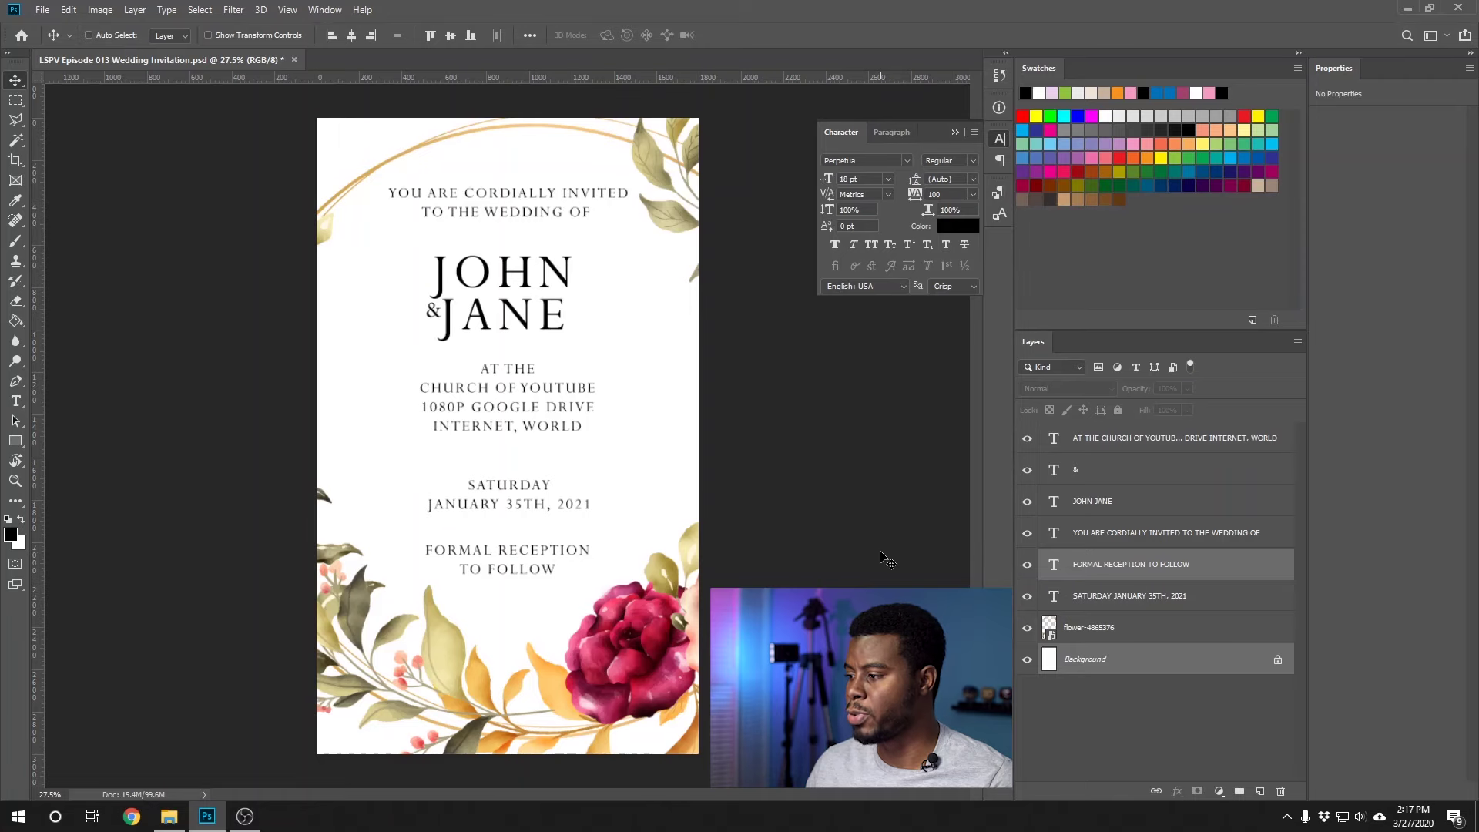
Move the date and formal reception texts together up about 114 px, closer to the venue text
click(1124, 569)
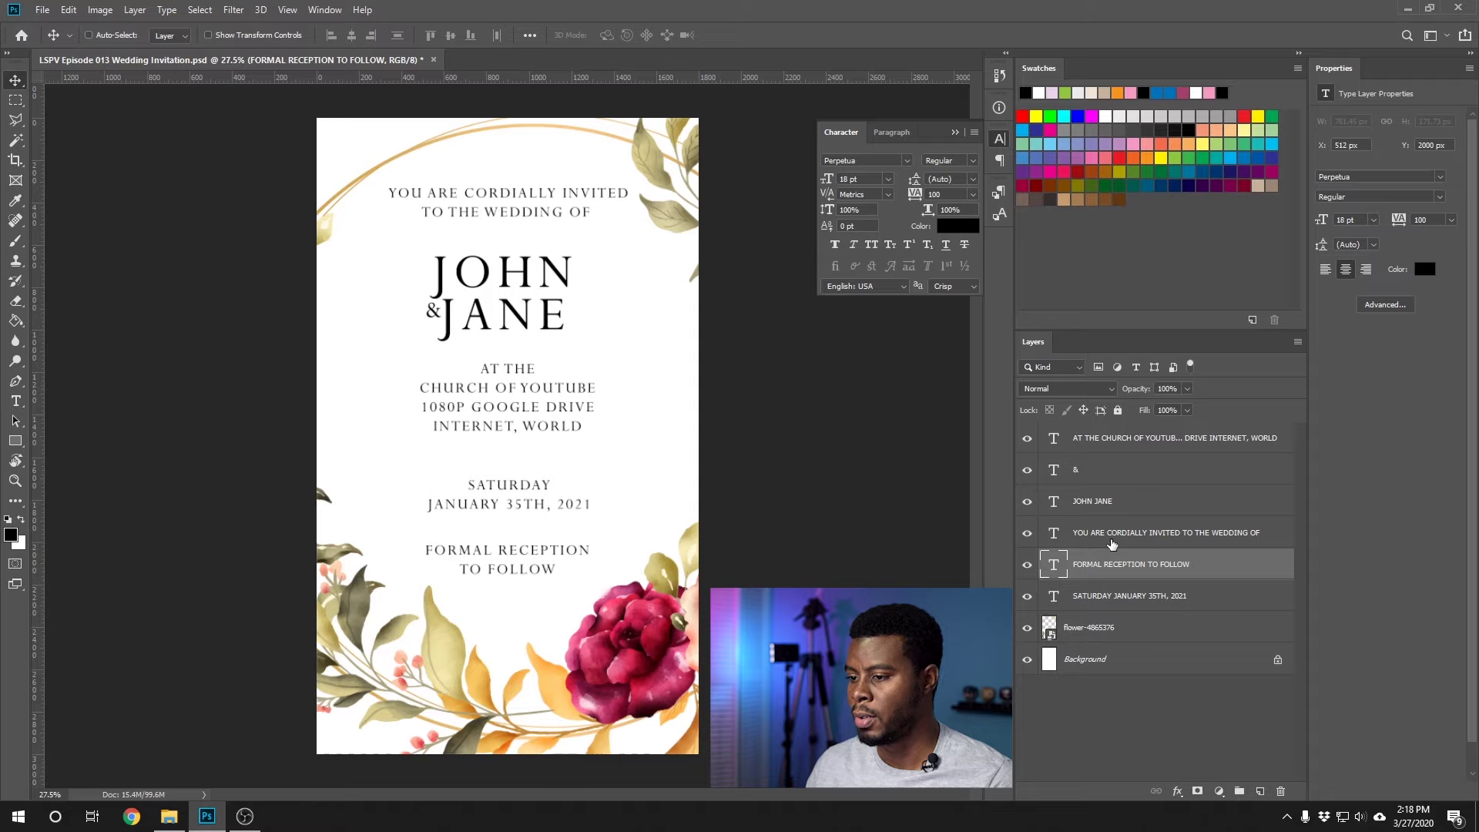
ctrl+click(1129, 601)
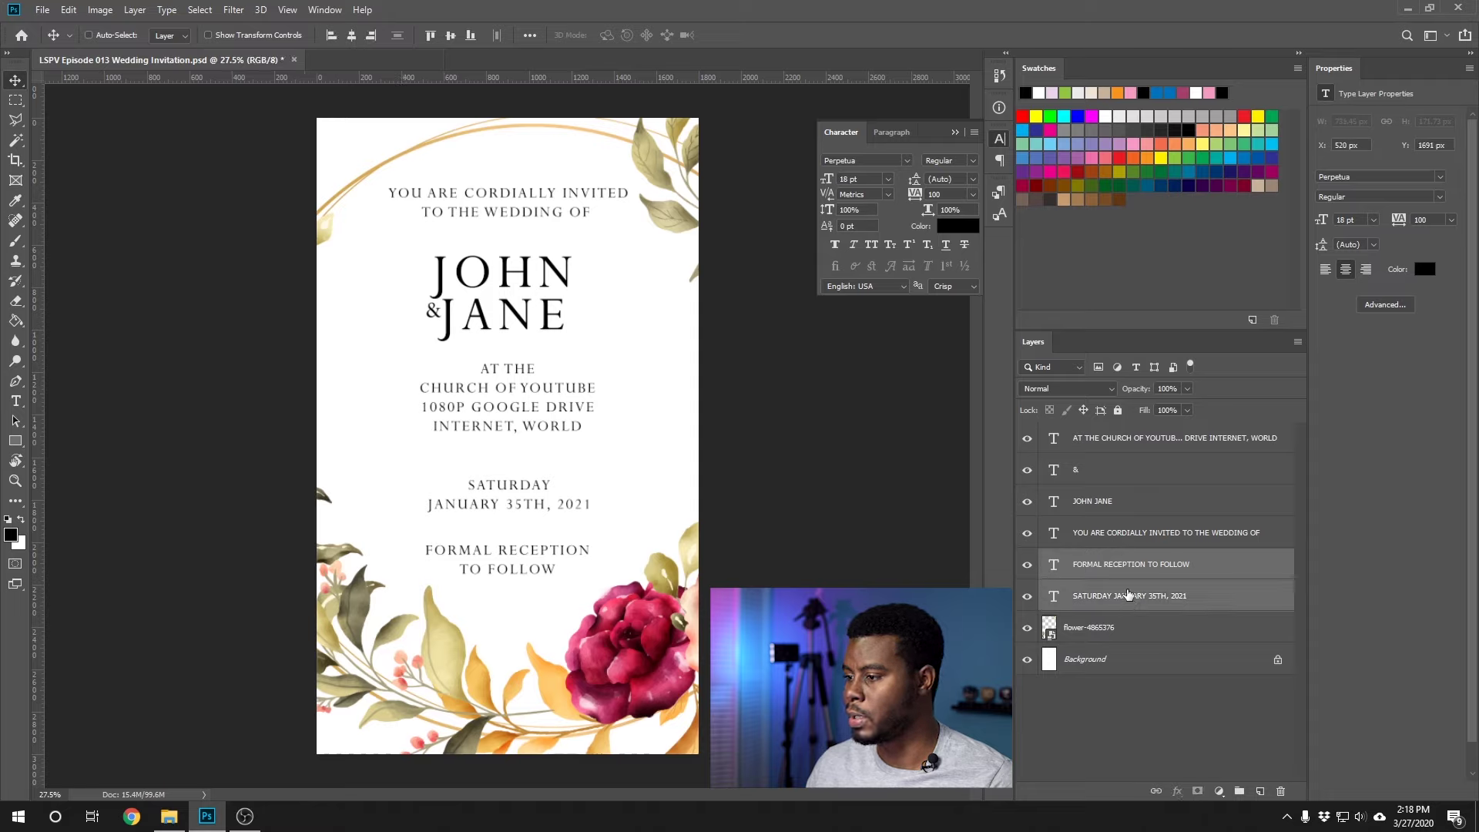
drag(499, 513, 500, 487)
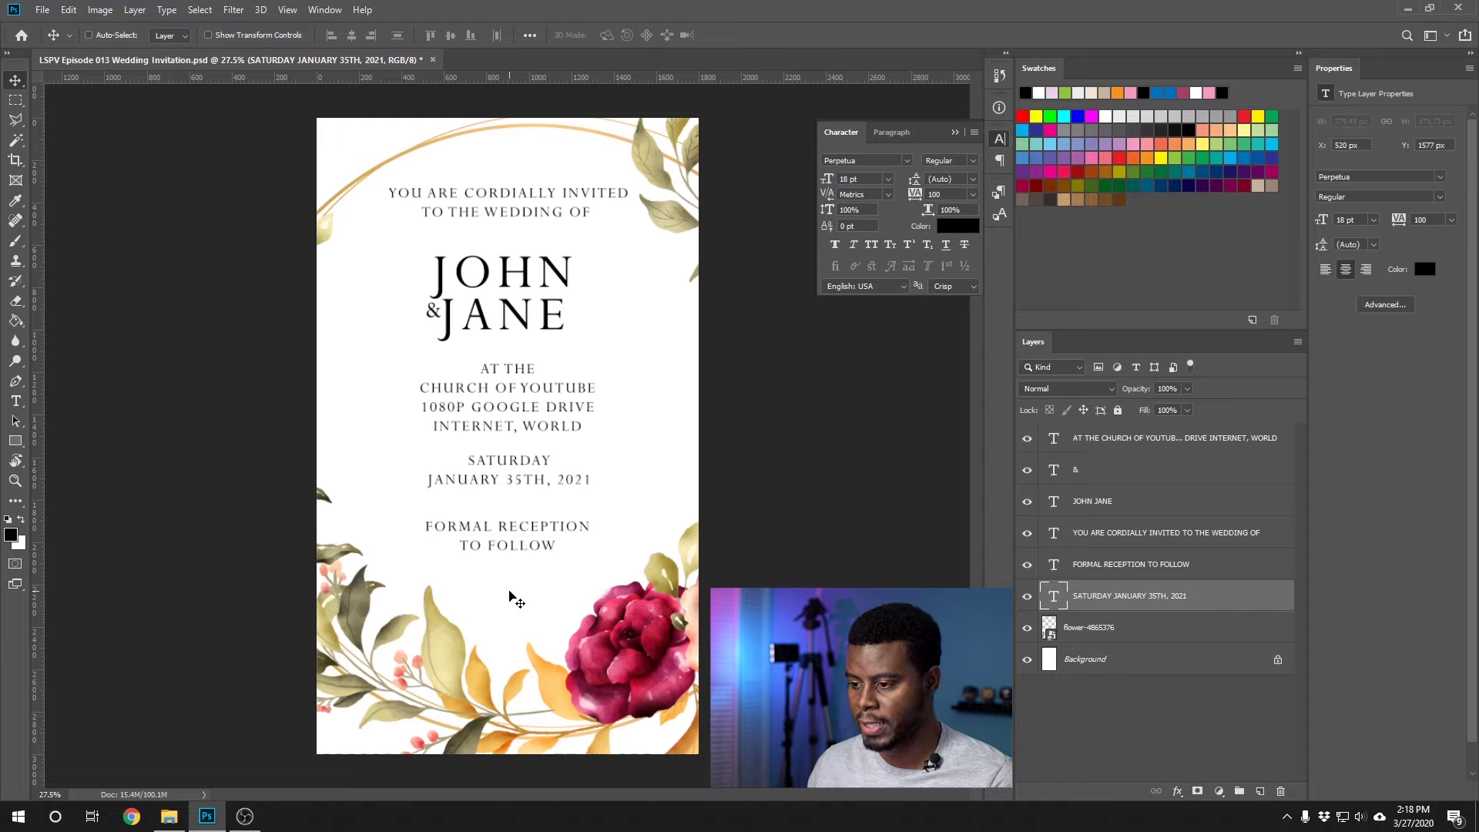
Add a two-line text below the reception text with "RSVP" above the couple's wedding website address
key(t)
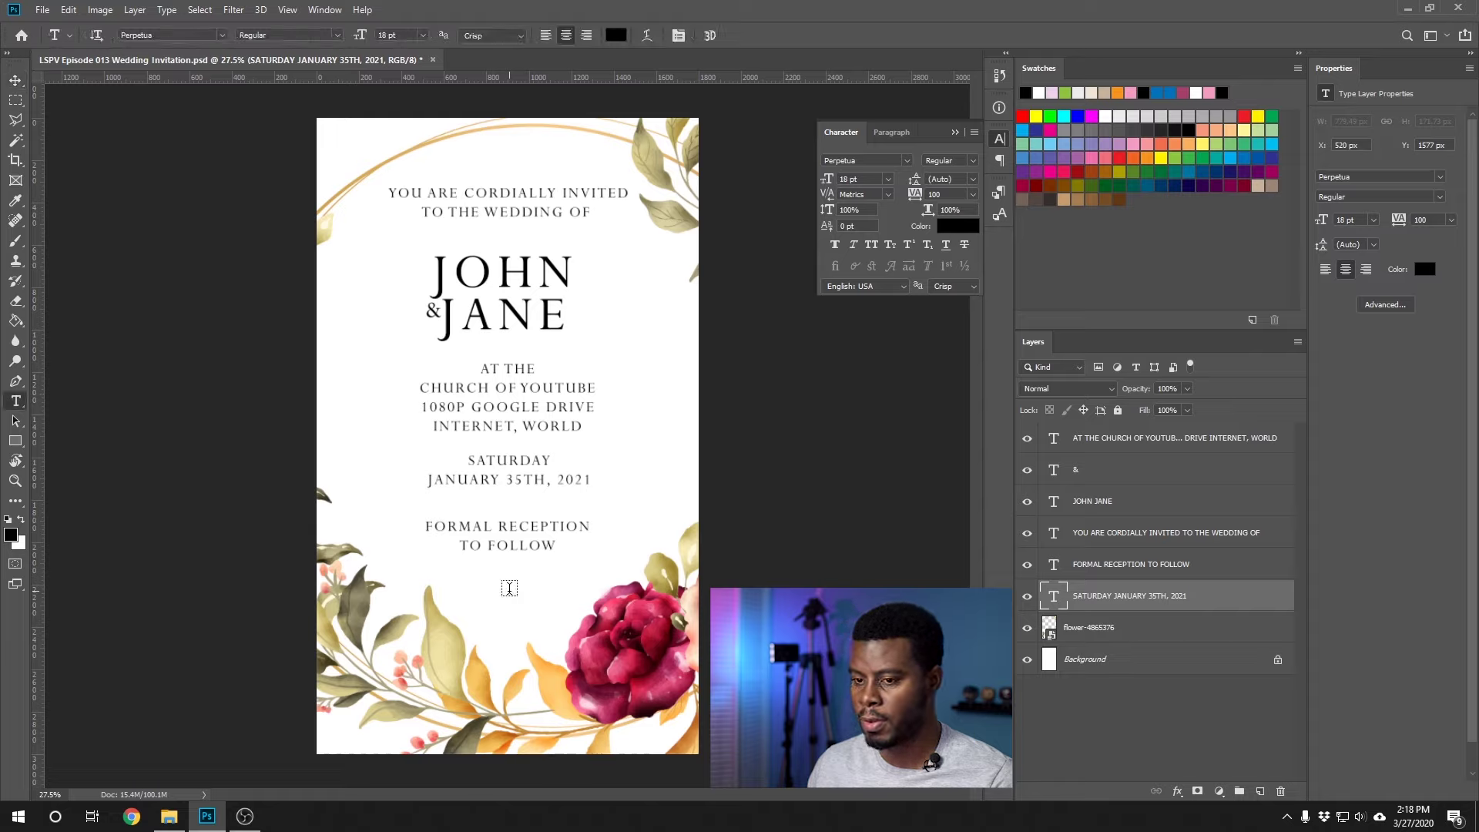
click(509, 588)
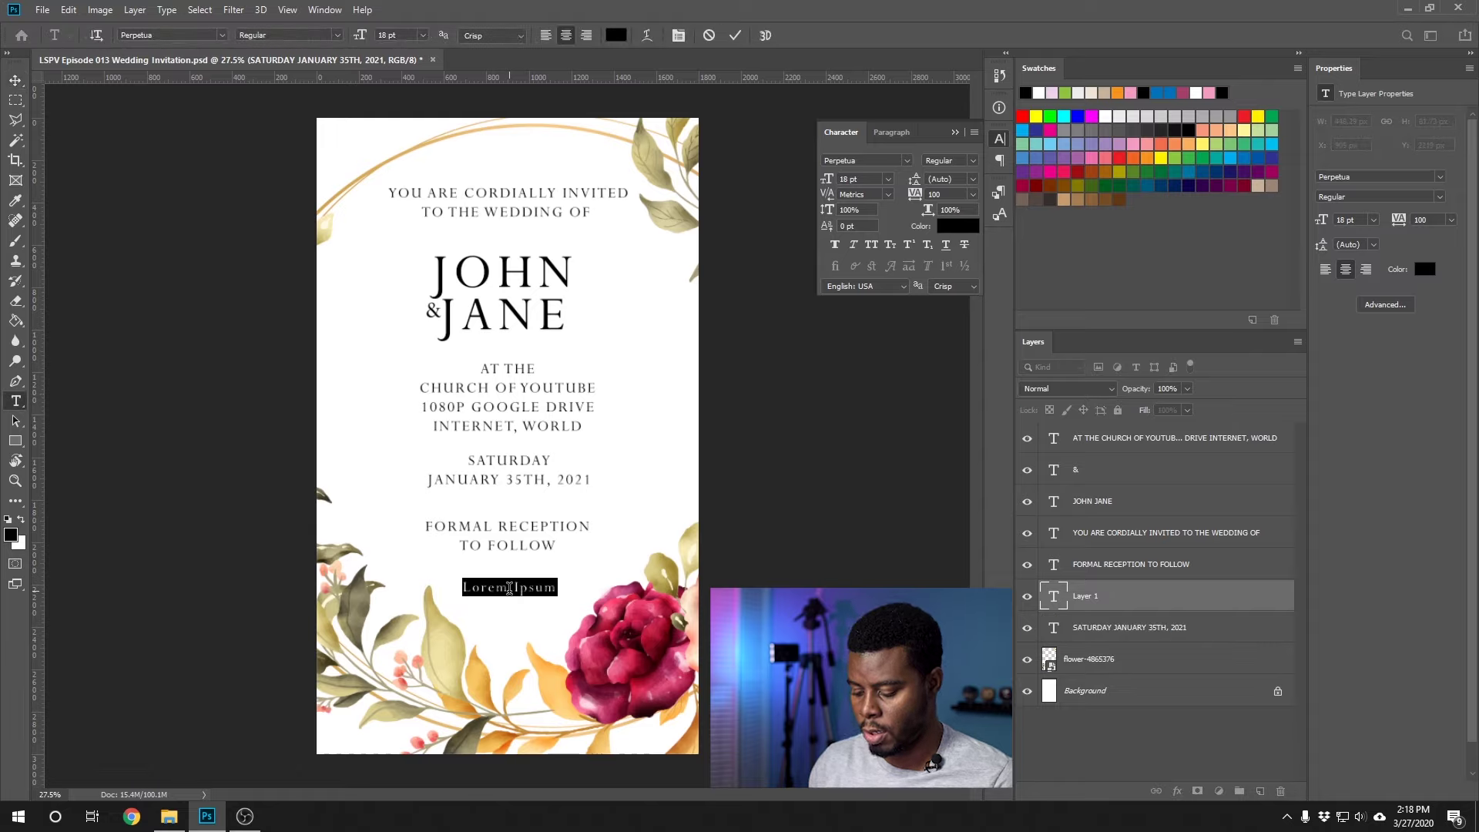
text(RSVP)
key(Return)
text(WWW.JOHNA)
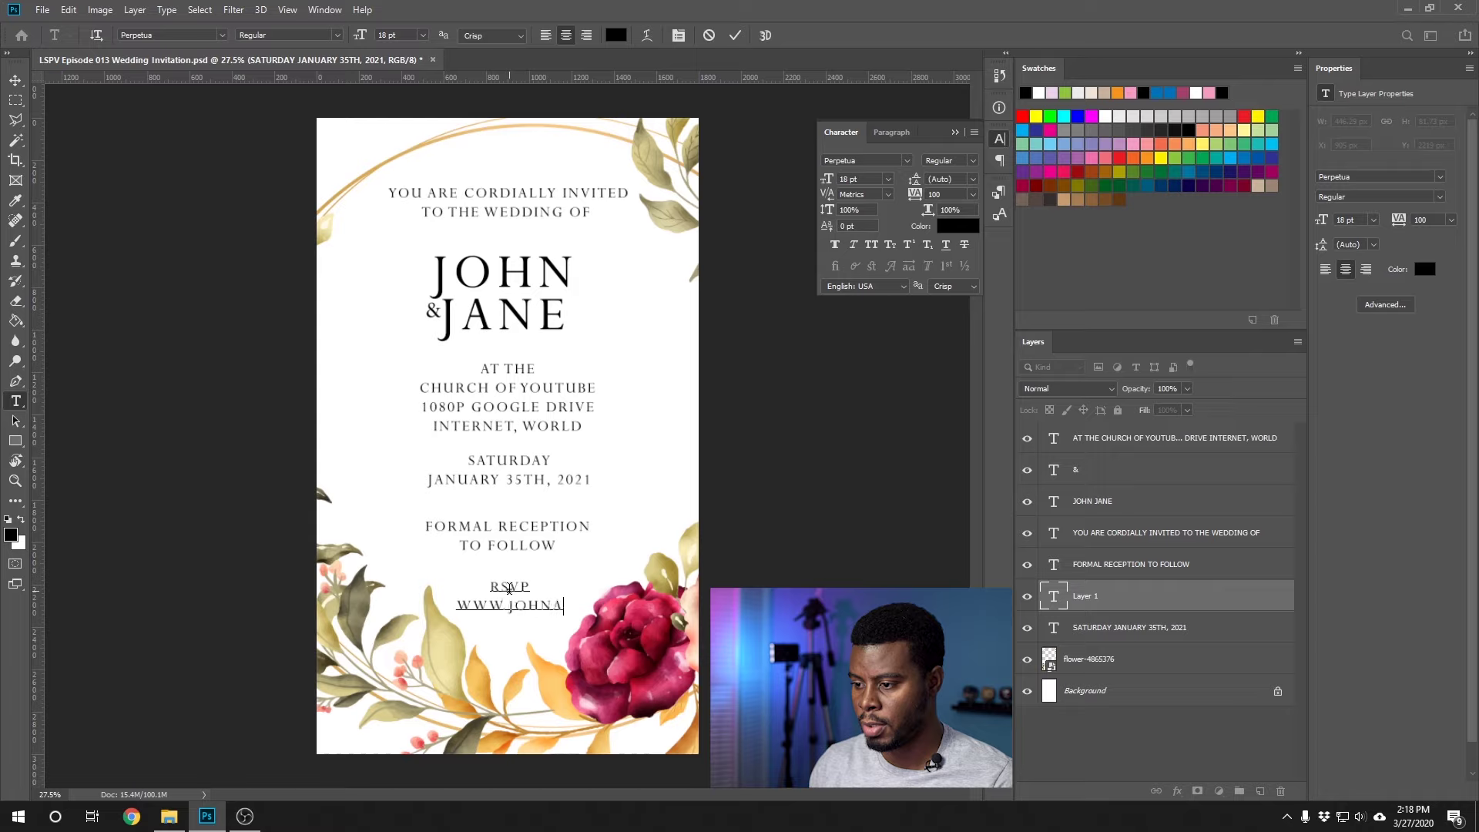
text(NDJANE.WEDDING)
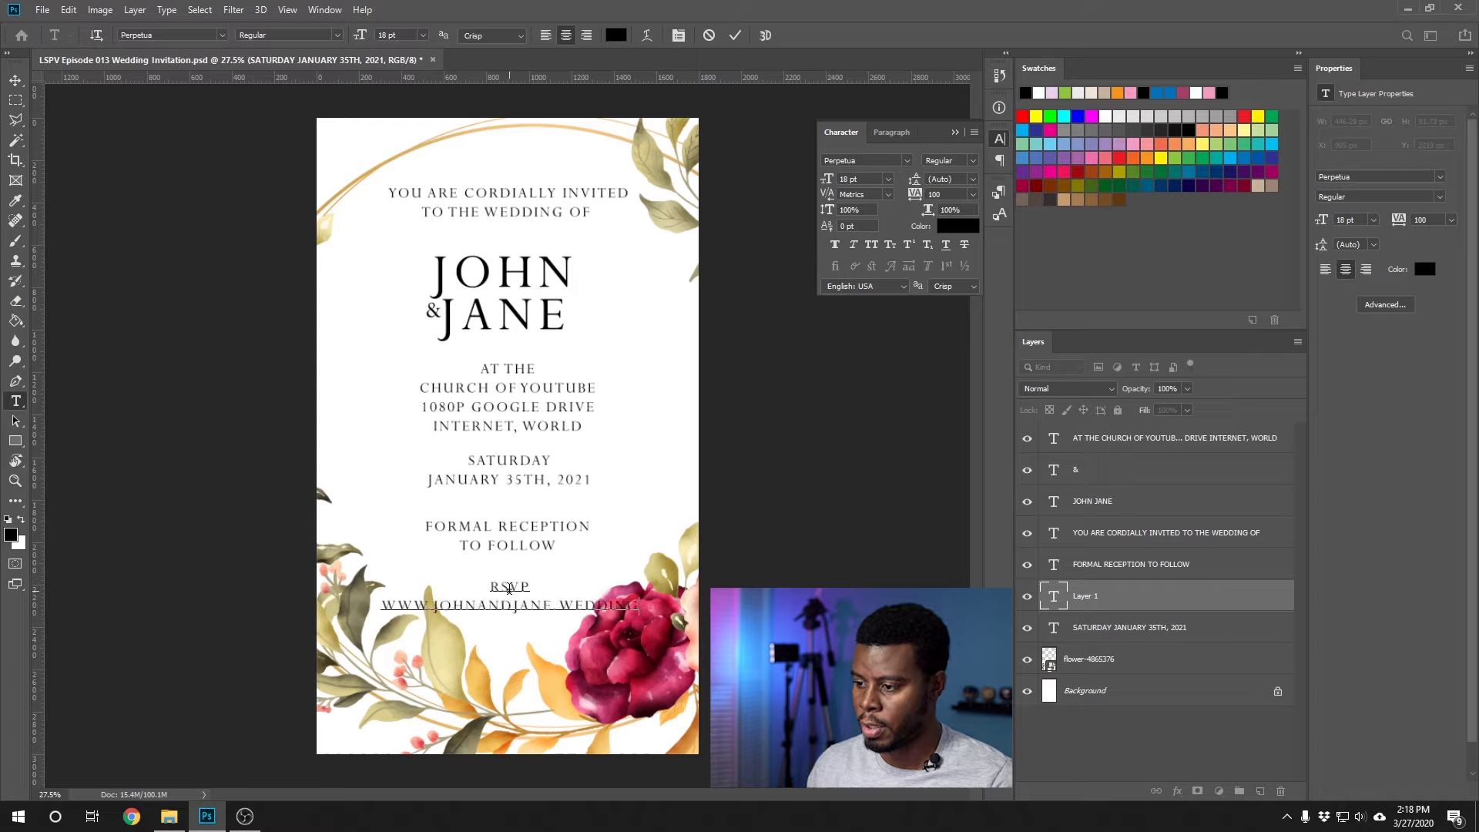
Set the RSVP text's font size to 12 pt and move it up about 39 px, to Y 2151 px
key(ctrl+a)
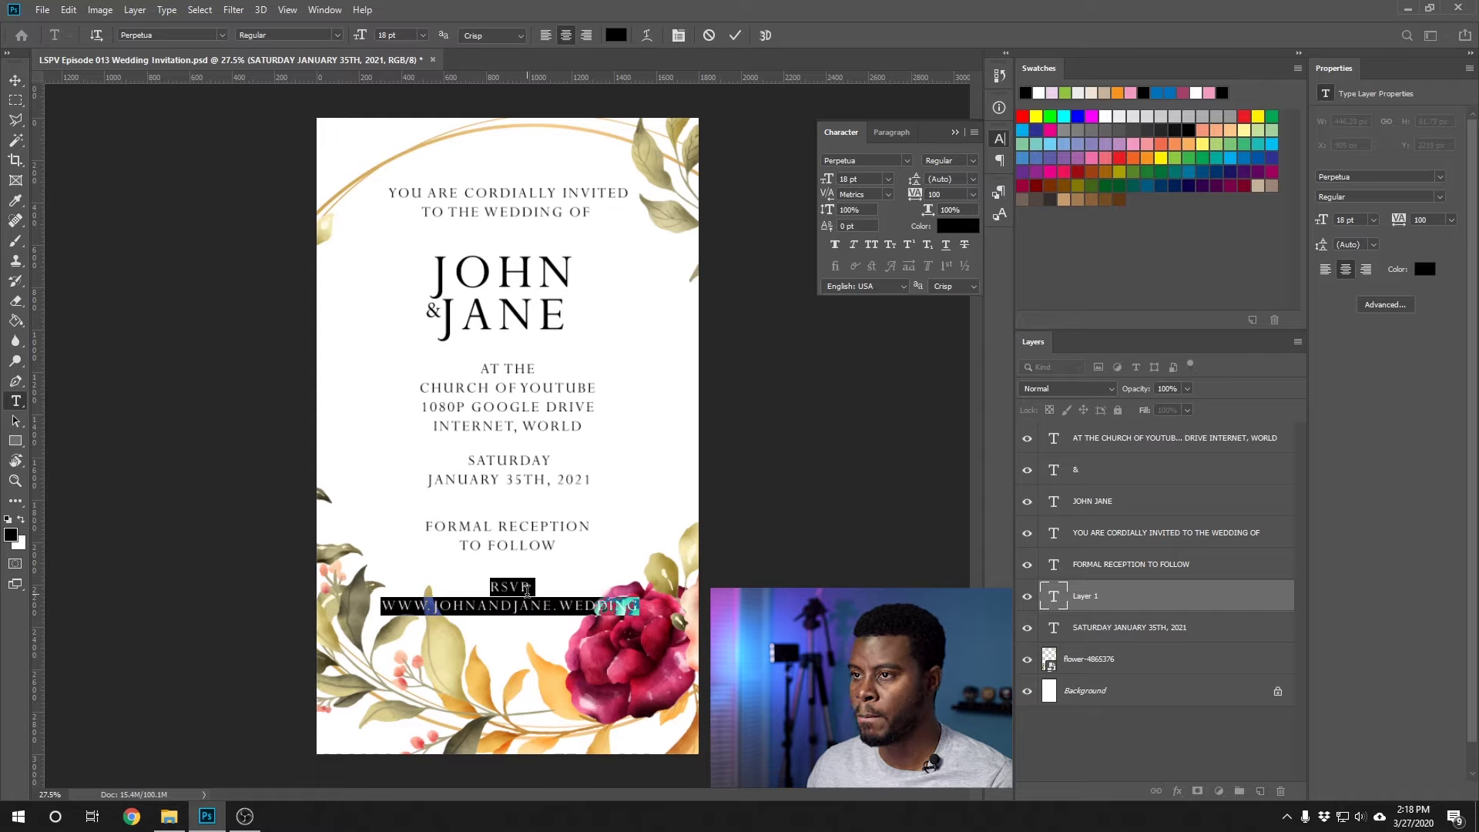
click(424, 32)
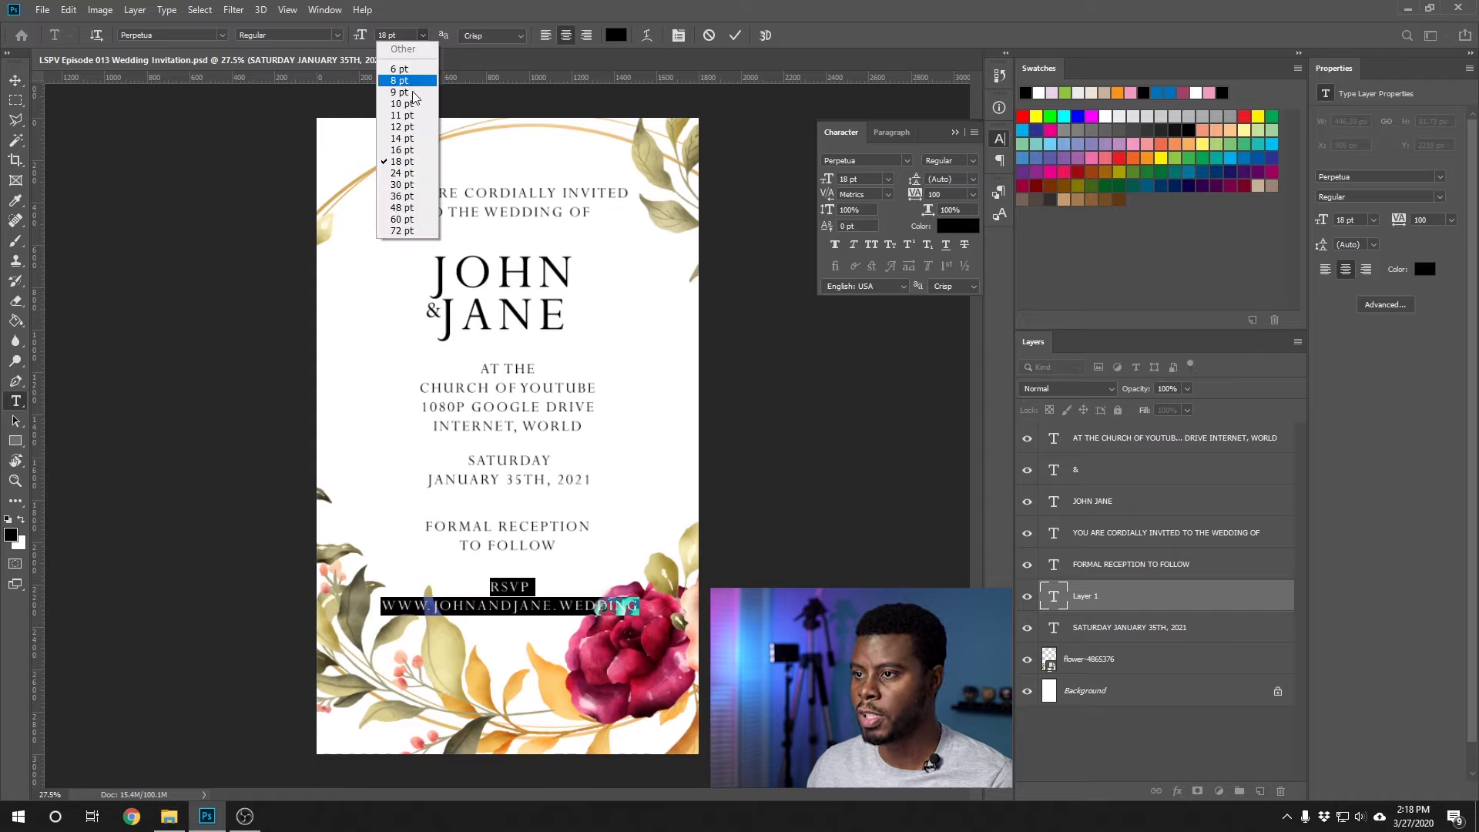
click(403, 127)
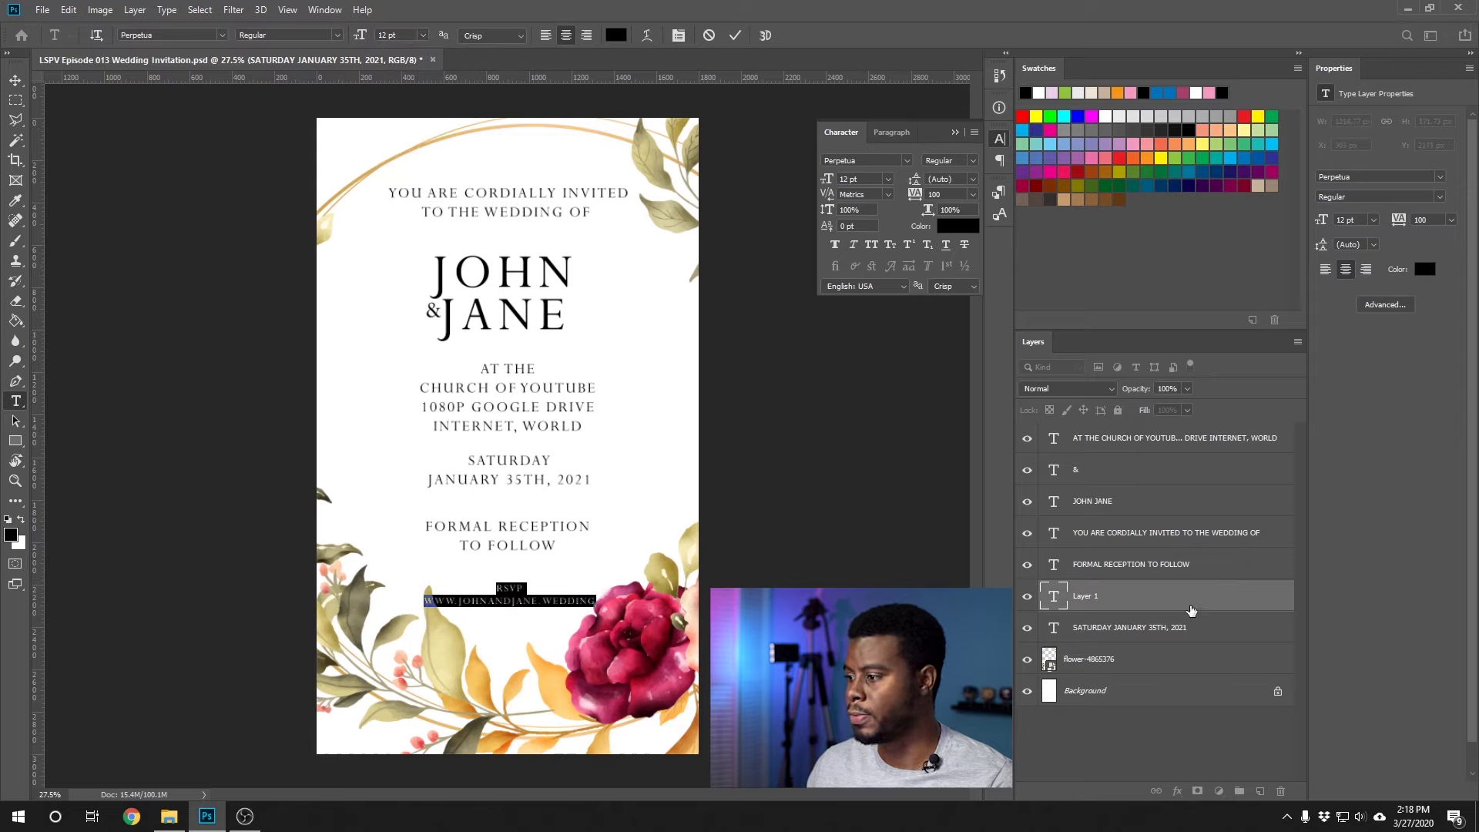
click(1047, 605)
key(v)
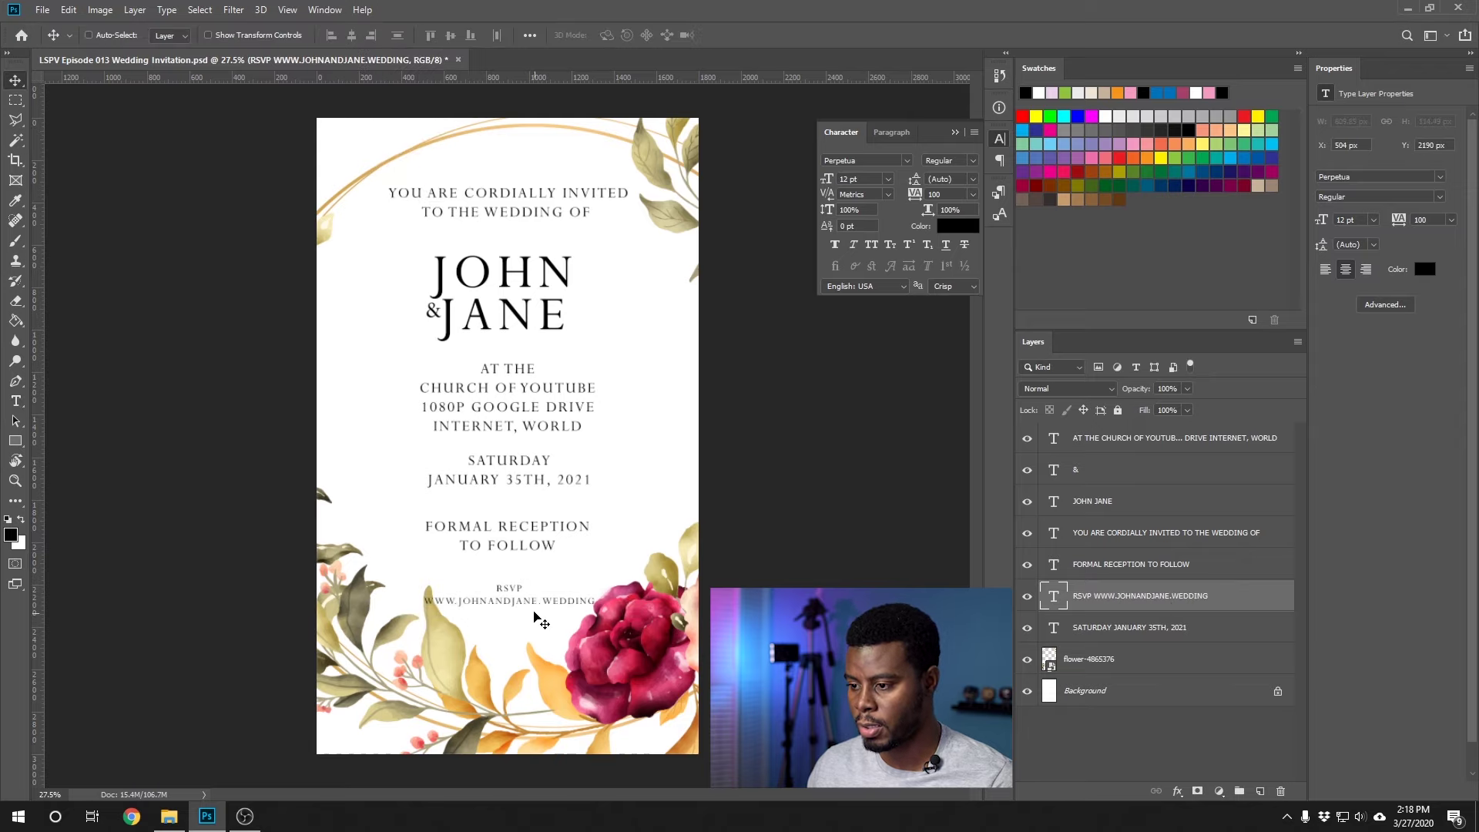
drag(531, 608, 532, 600)
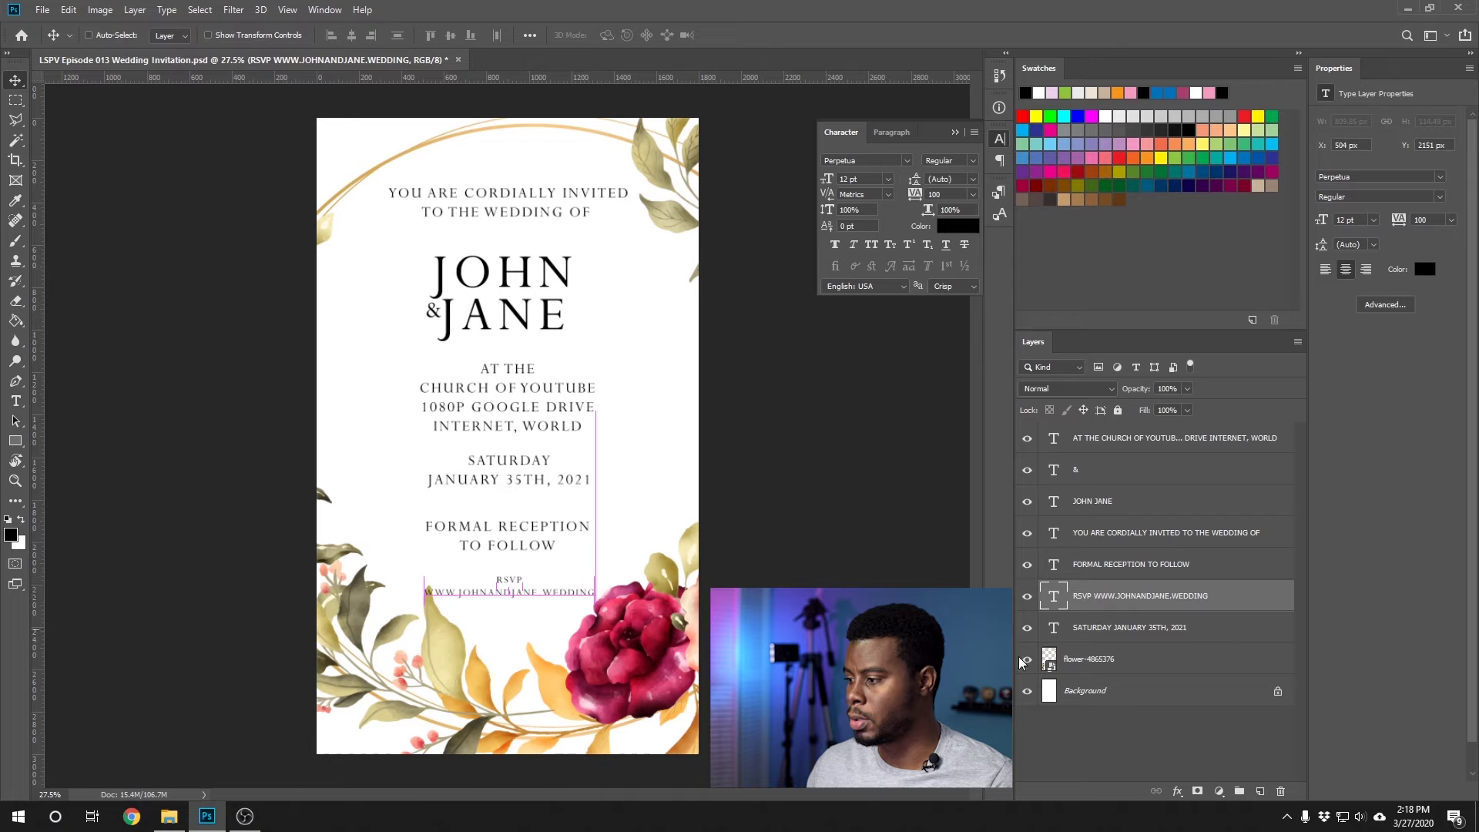
click(1121, 664)
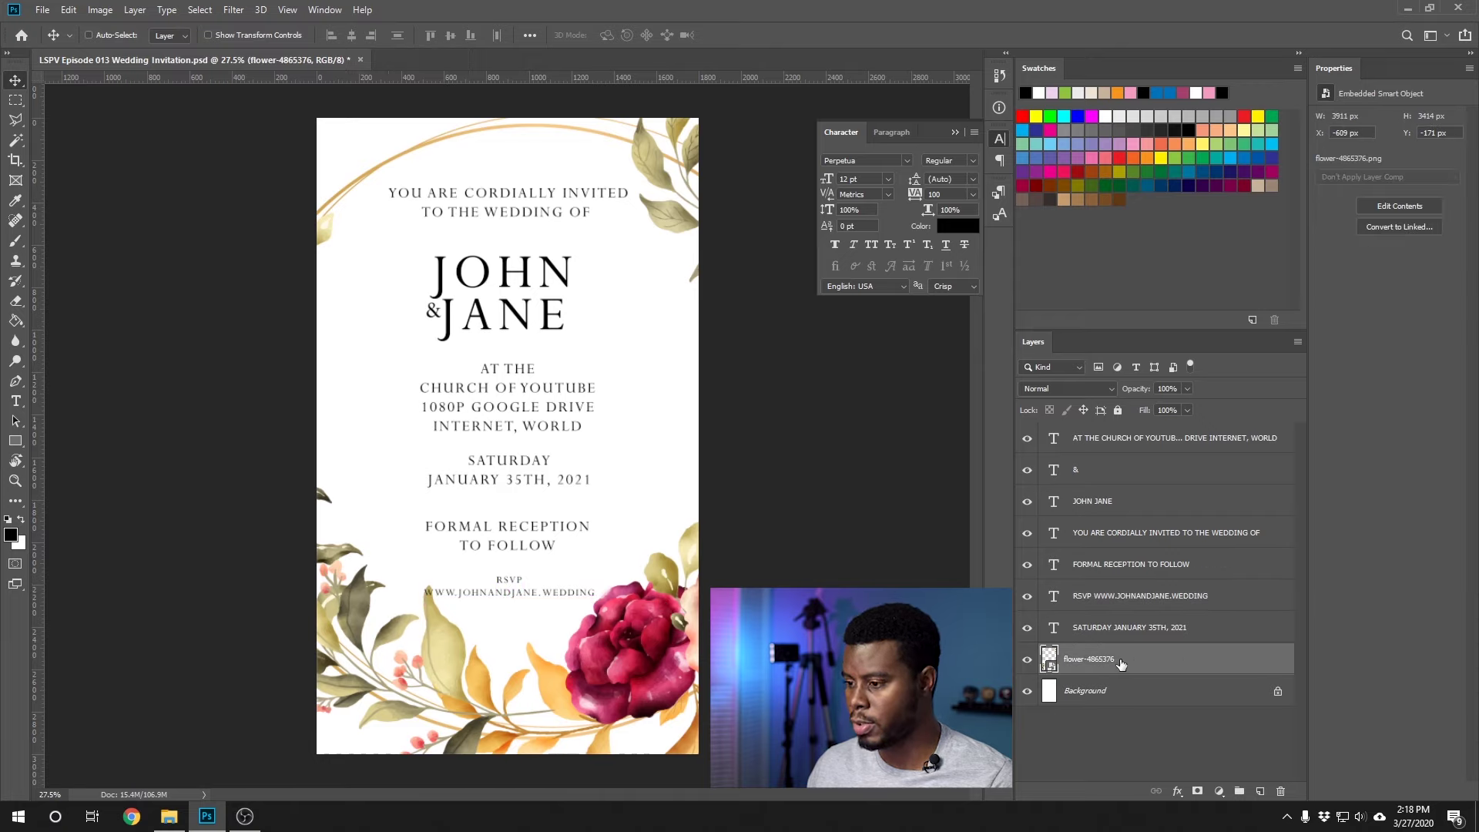
key(ctrl+t)
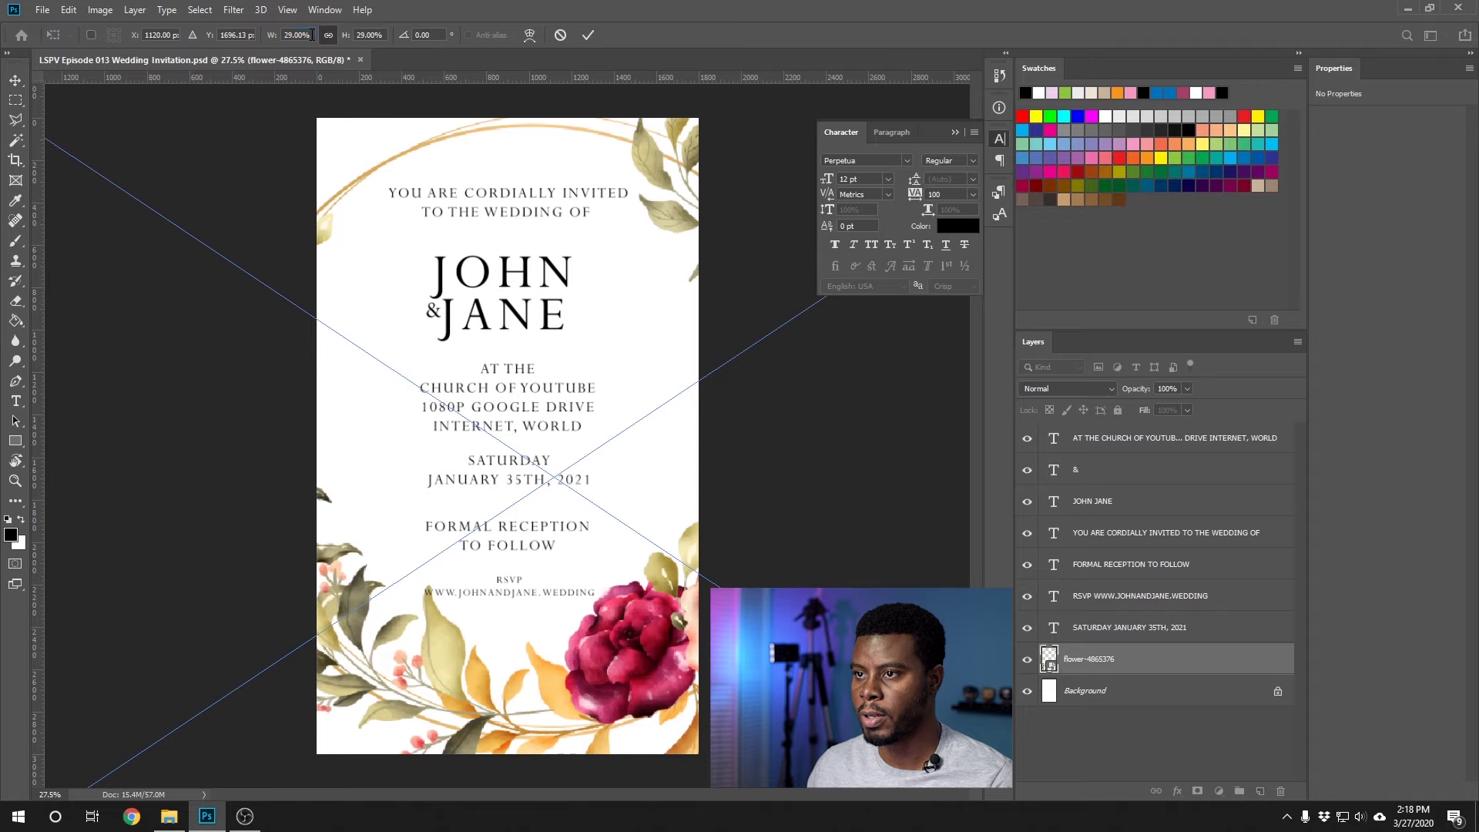
key(Escape)
key(ctrl+z)
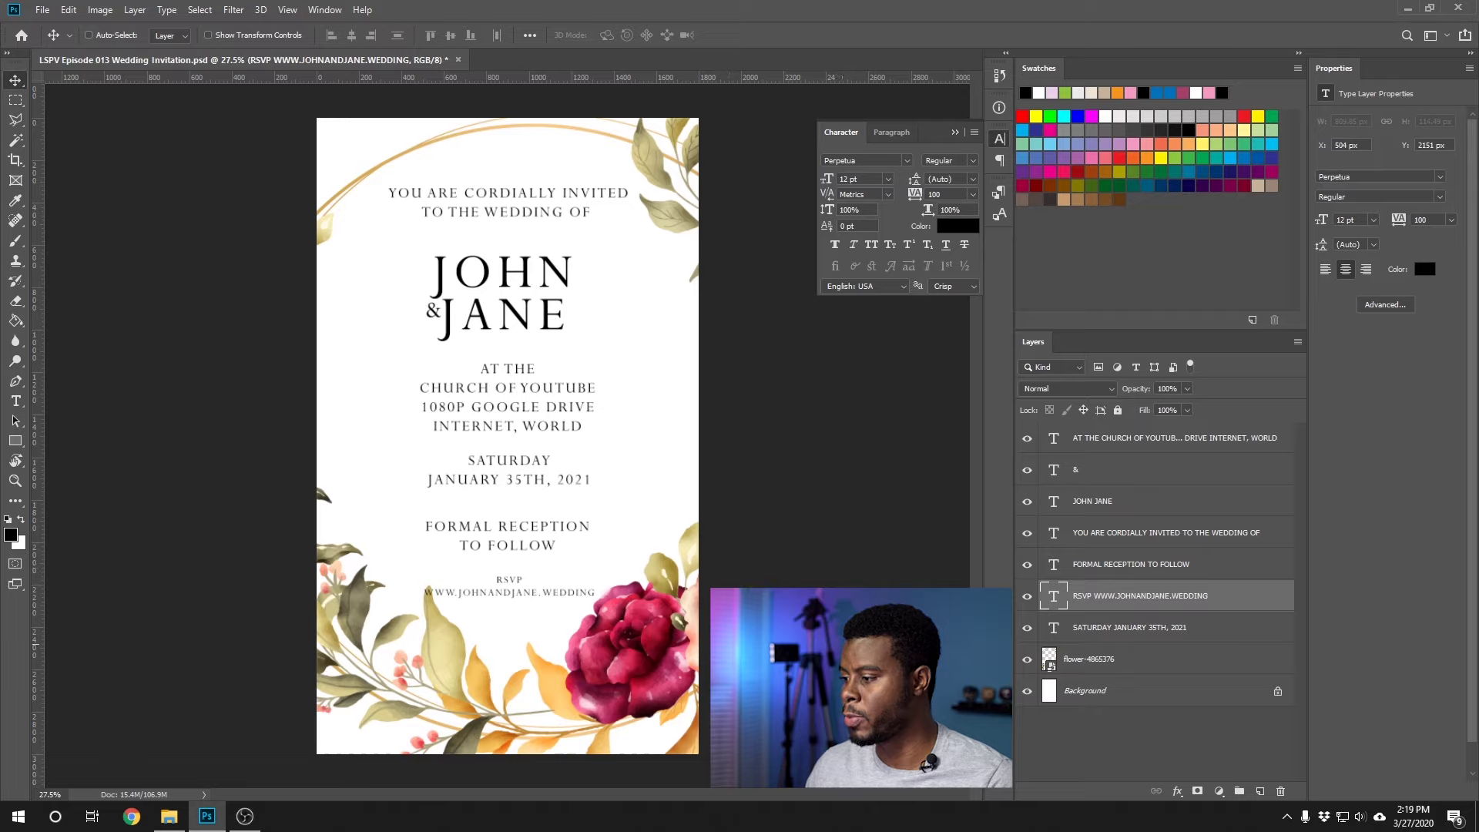
Scale the flower artwork up proportionally to 31%
click(1146, 666)
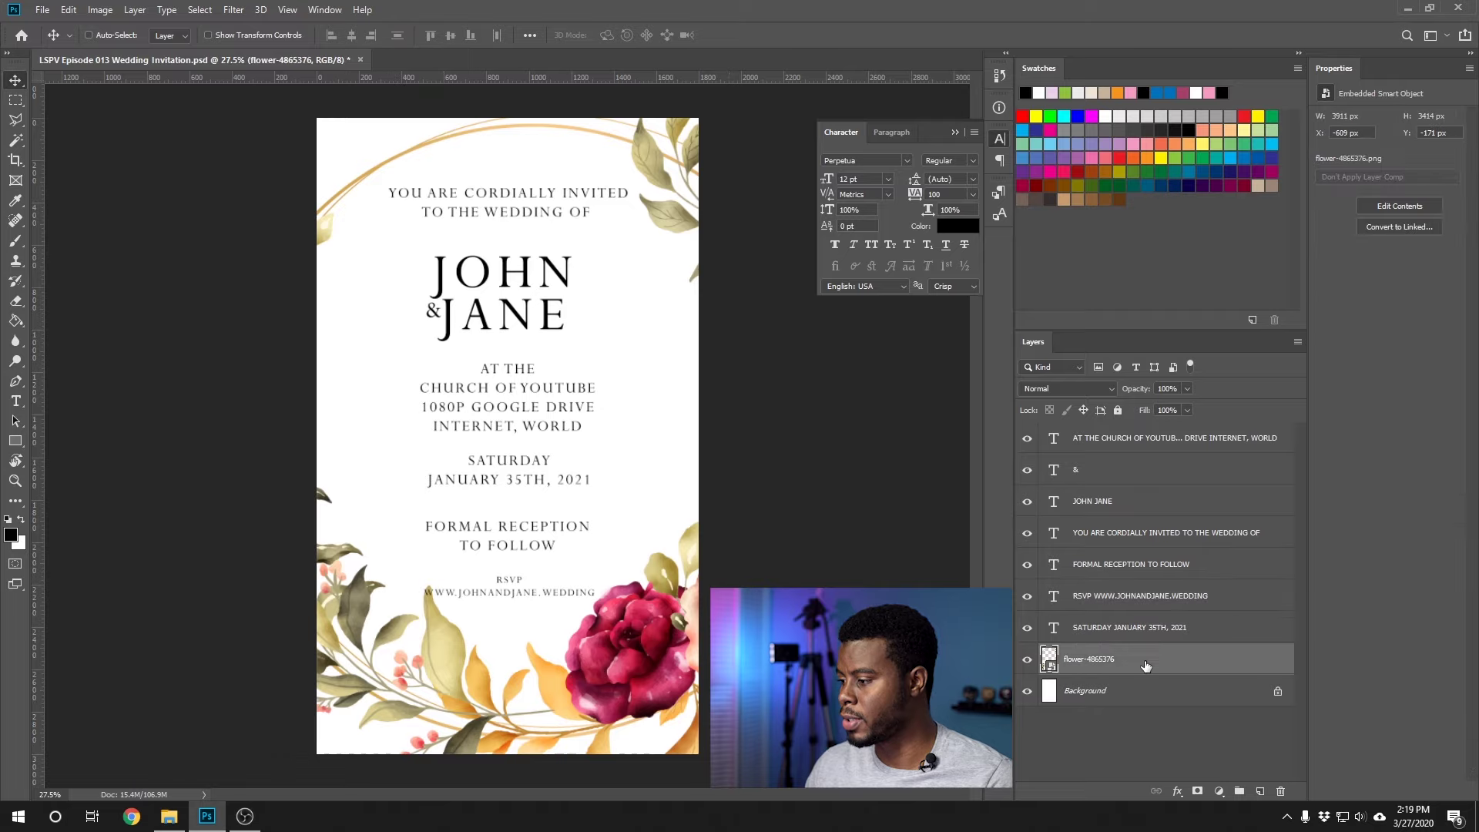
key(ctrl)
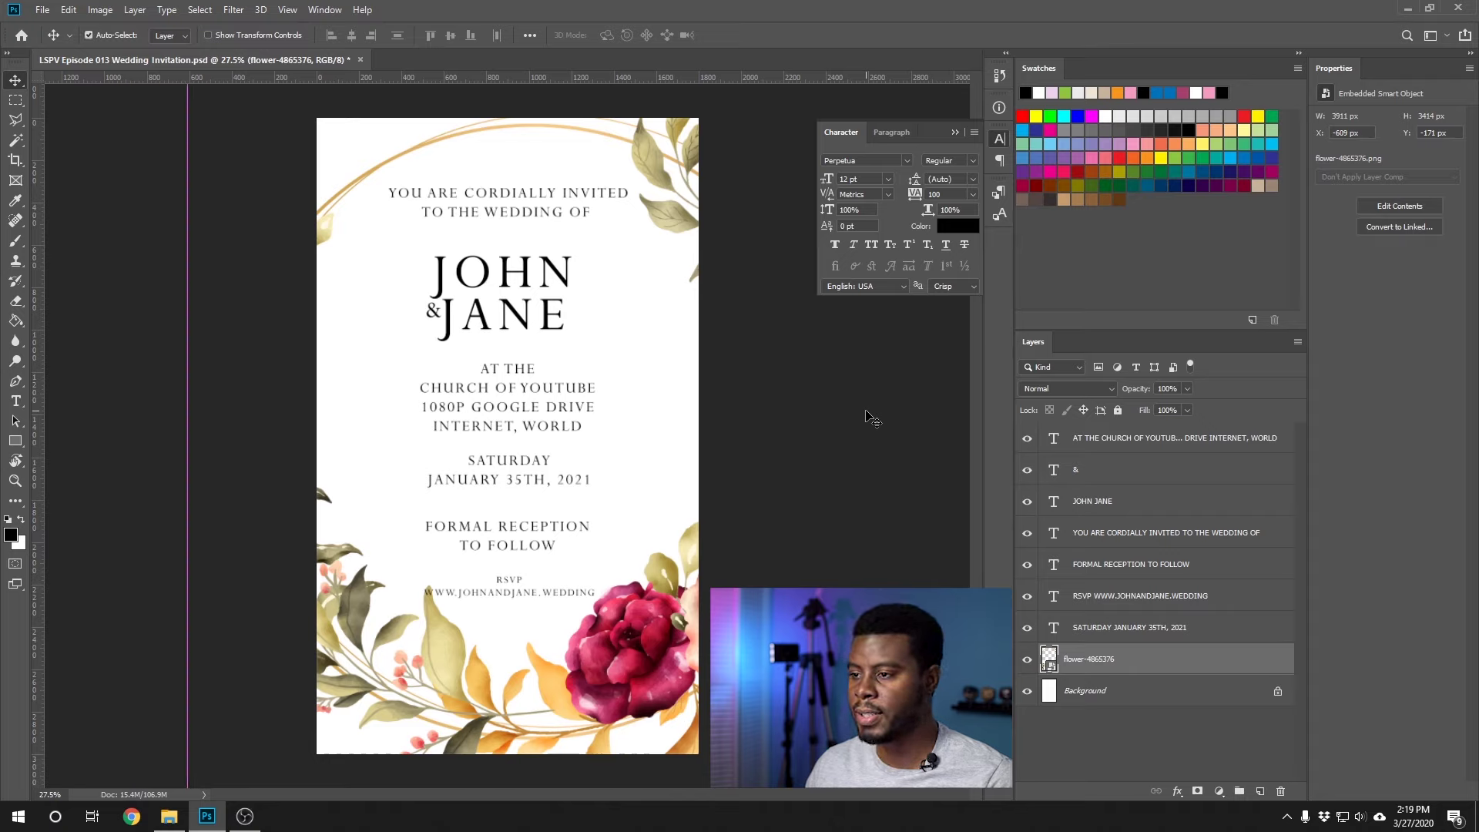
key(ctrl+t)
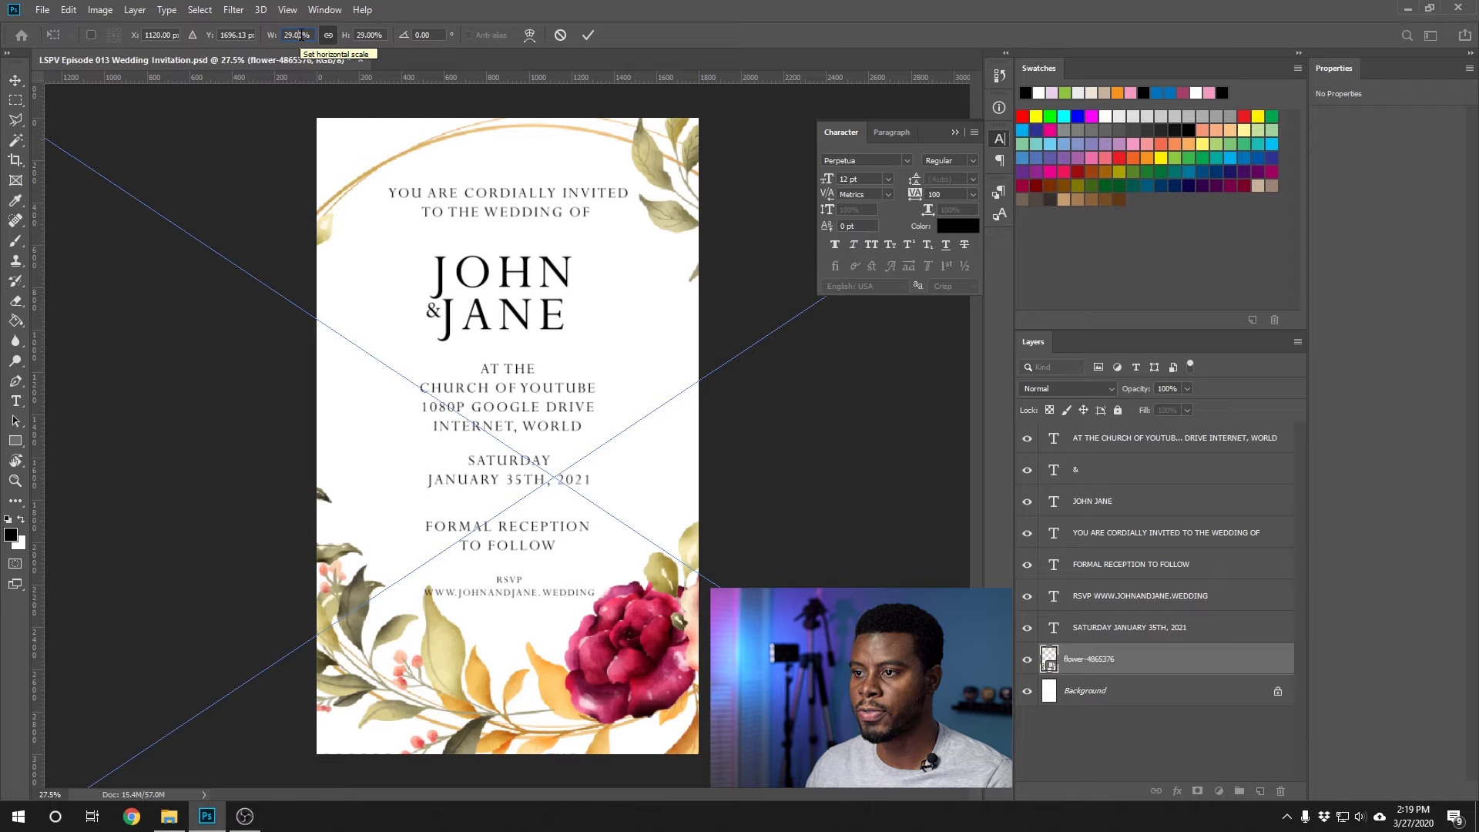
scroll(300, 35, up, 1)
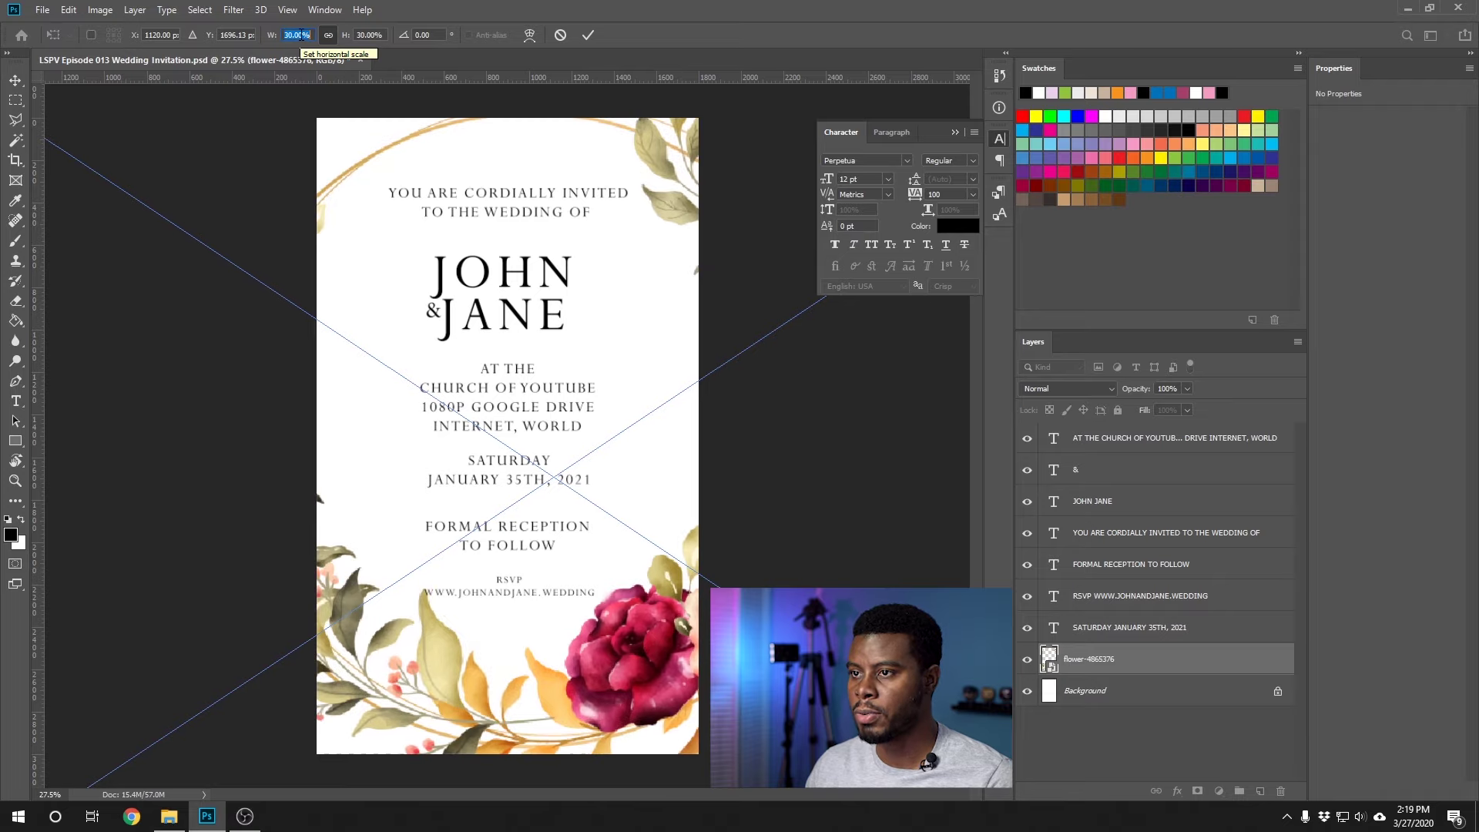
scroll(300, 35, up, 1)
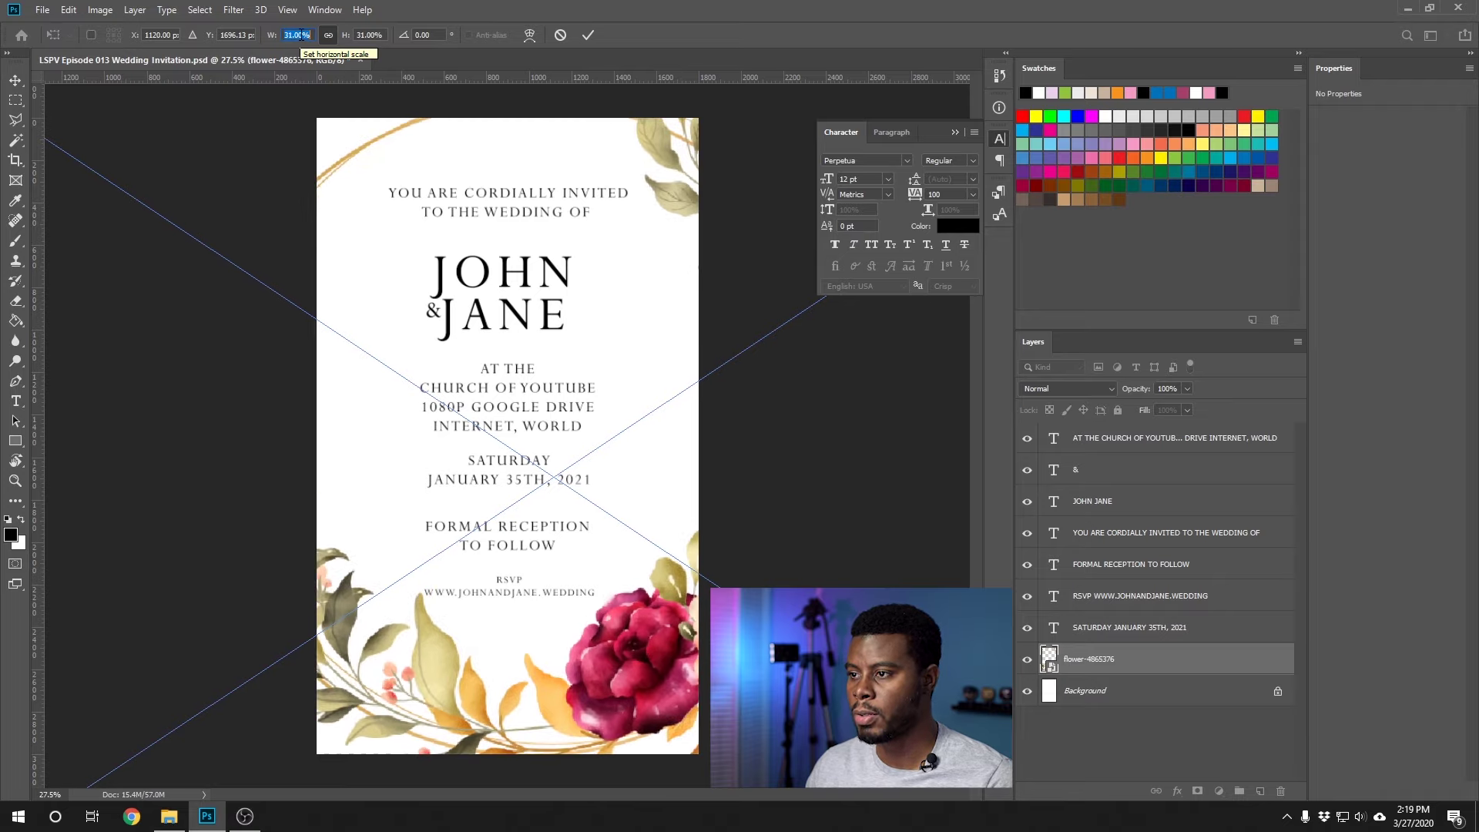
key(Return)
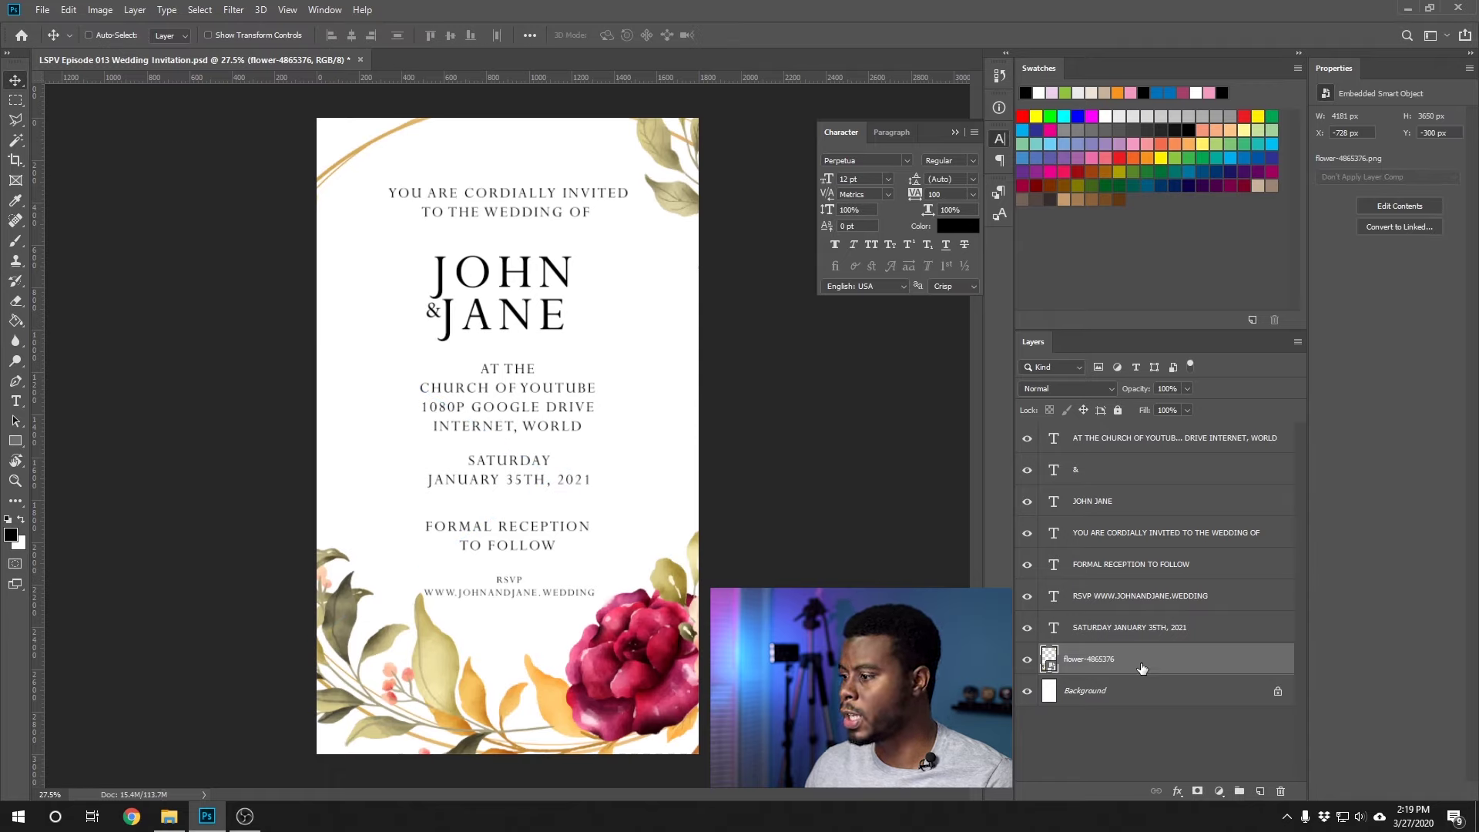
Move all the text layers together up 50 px
click(1122, 630)
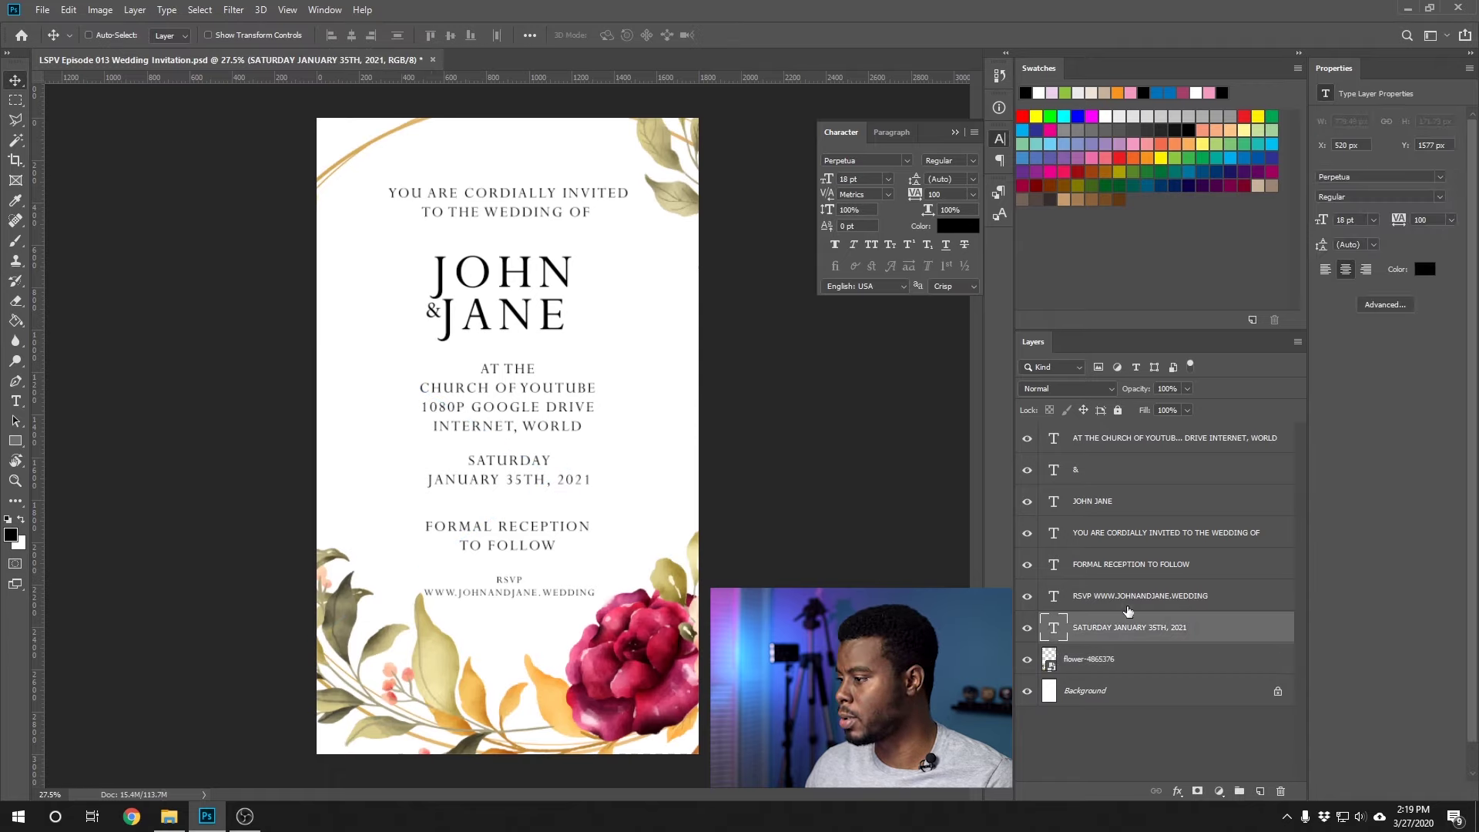
shift+click(1109, 448)
key(shift+Up)
key(shift+Up)
key(shift+Up)
key(shift+Up)
key(shift+Up)
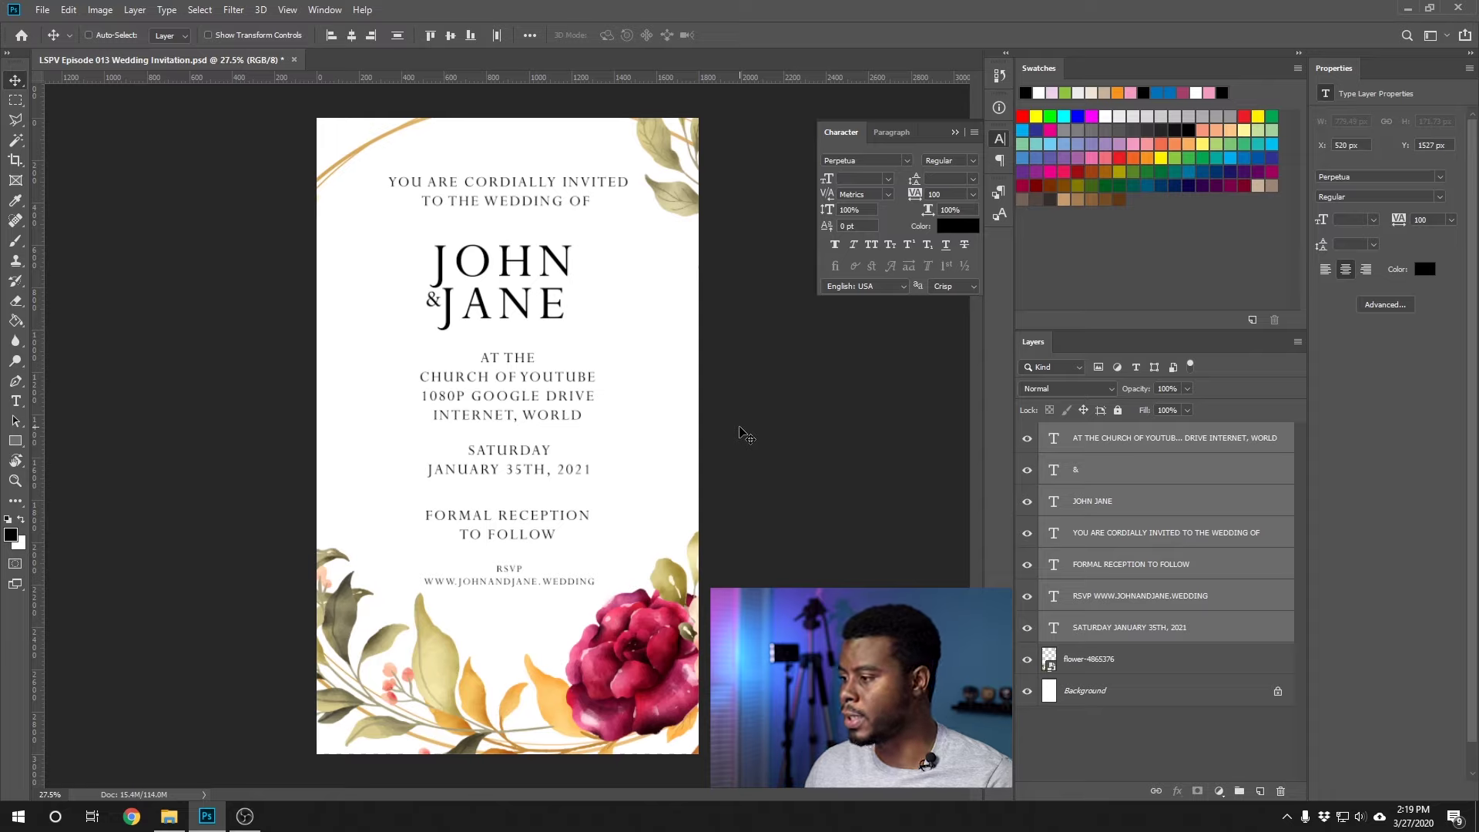
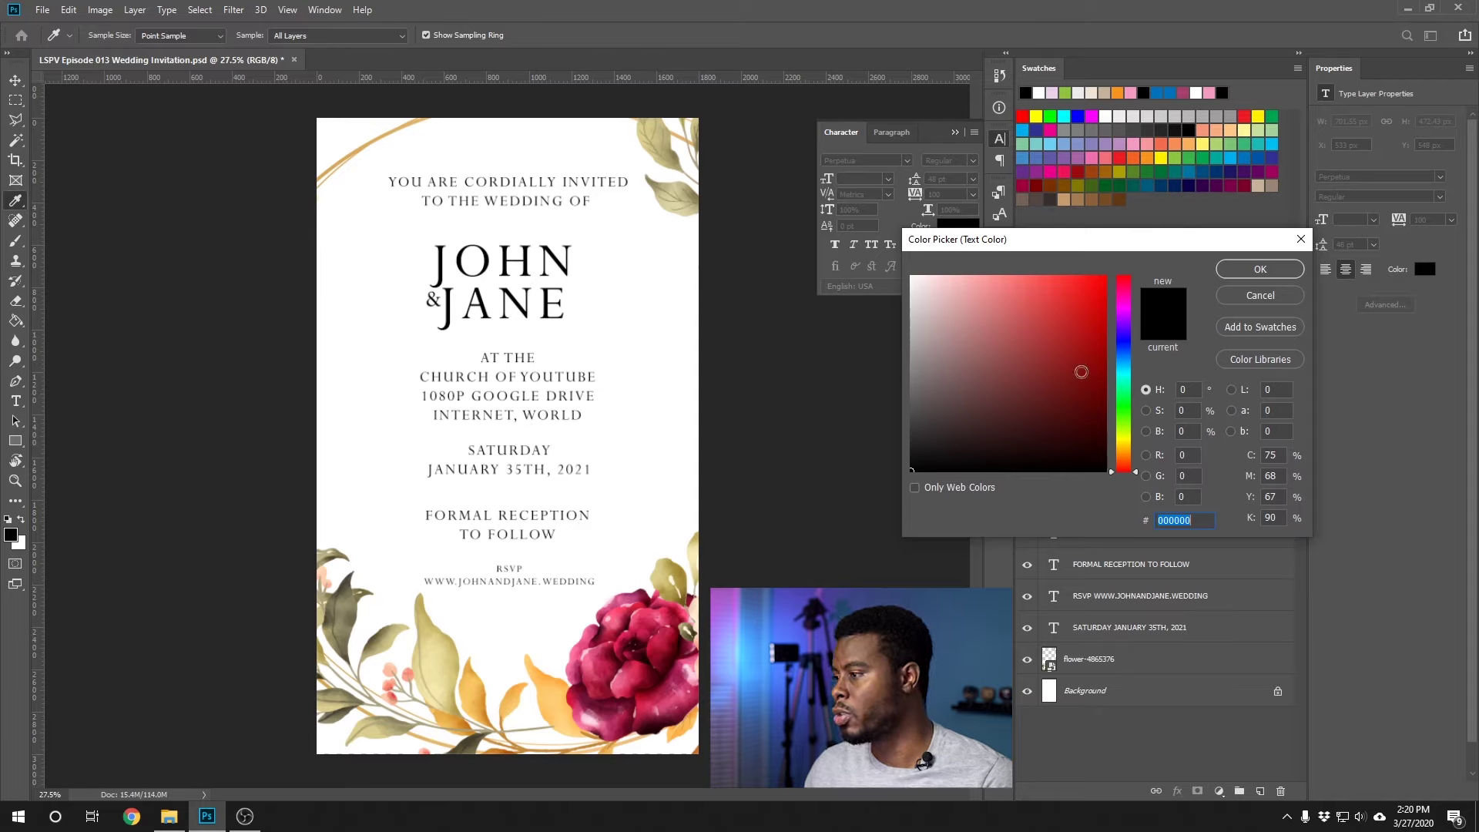
Try a green text colour, #3da432, on the couple's names and the ampersand
drag(1125, 416, 1082, 408)
click(1076, 330)
click(1070, 380)
click(1046, 345)
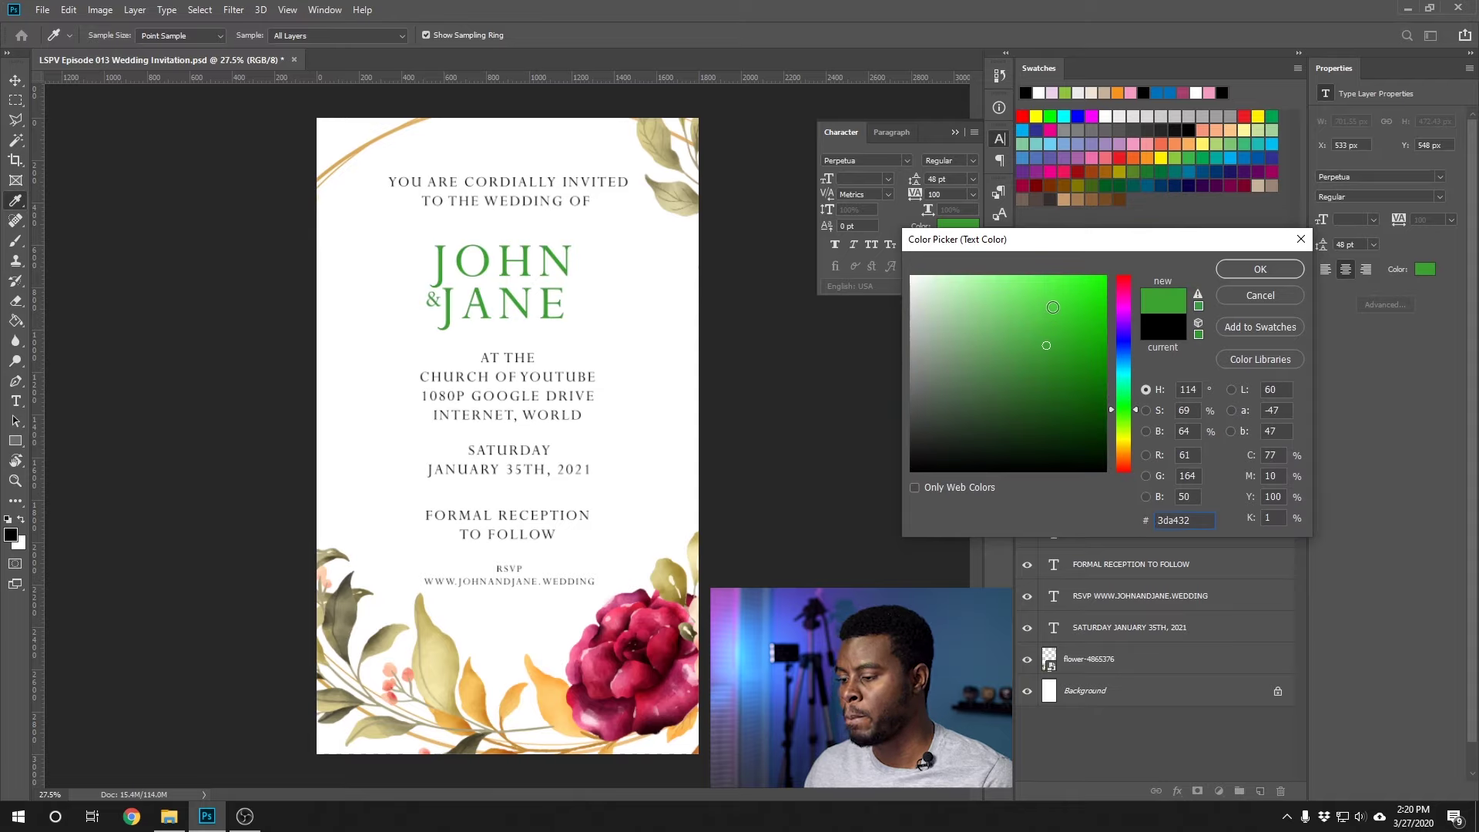
Colour the couple's names and the ampersand crimson #c82754, sampled from the large flower in the artwork
click(607, 659)
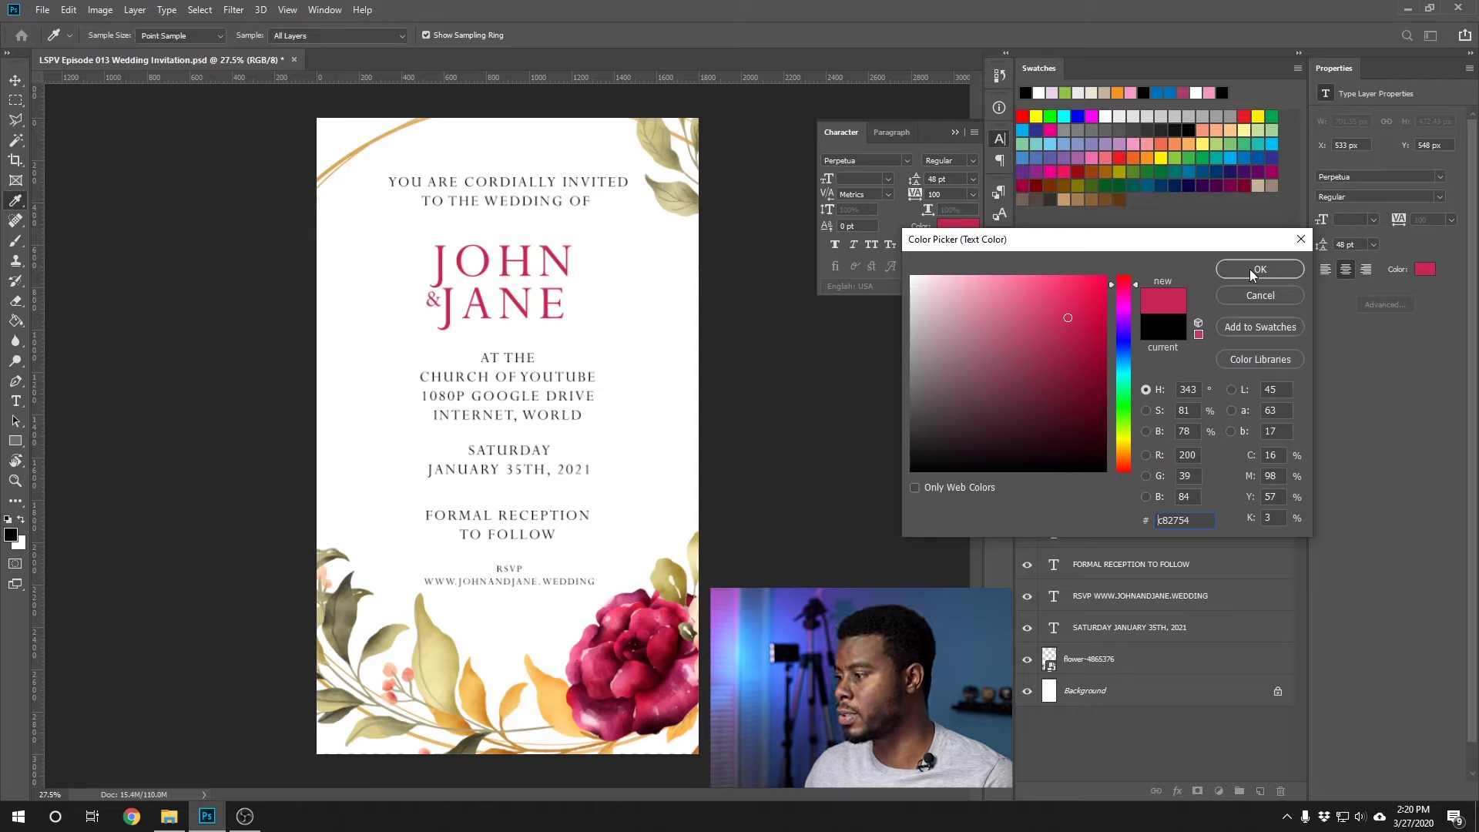
drag(1190, 524, 1174, 520)
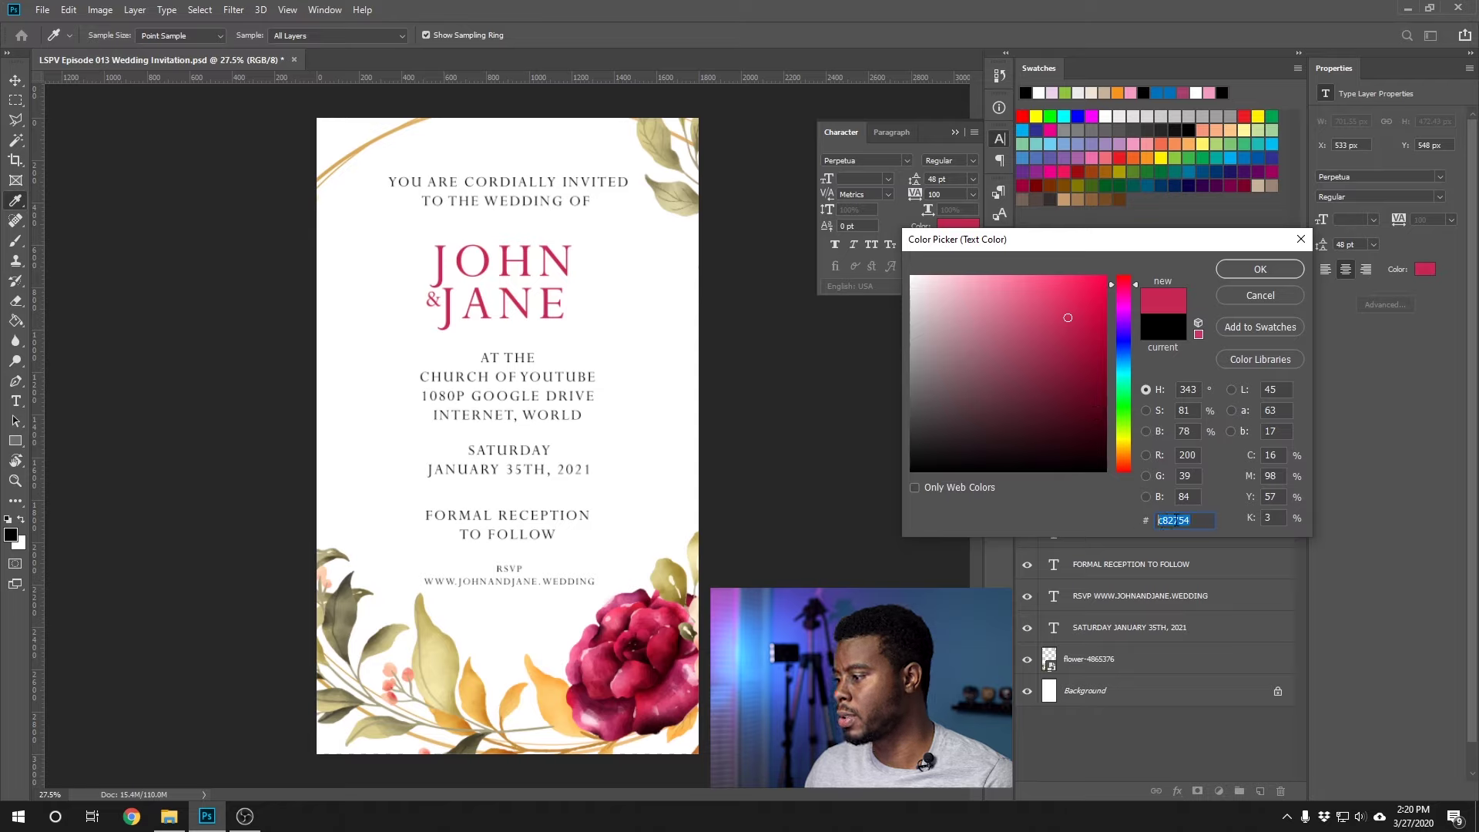
click(1197, 520)
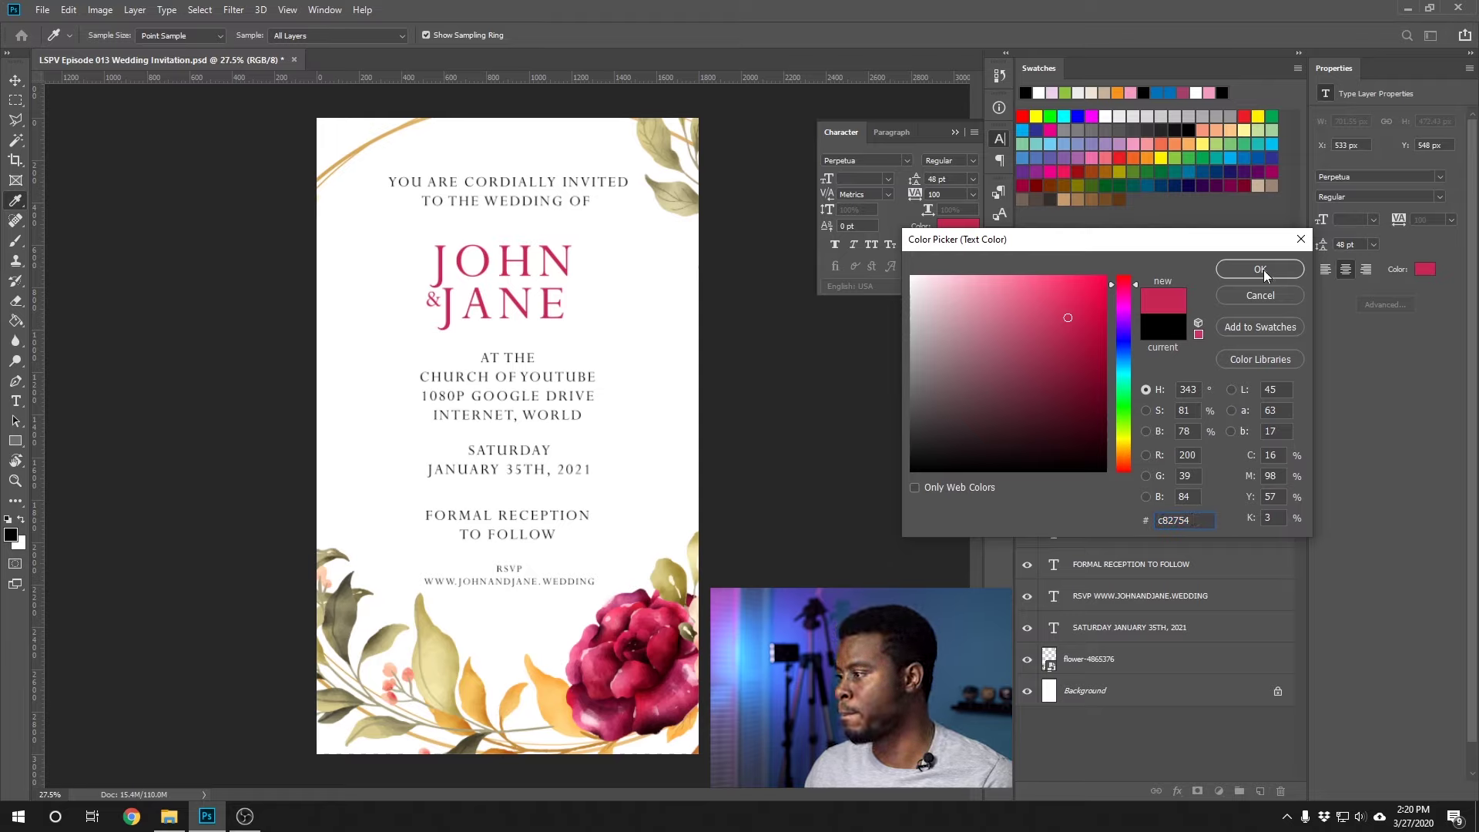
key(Return)
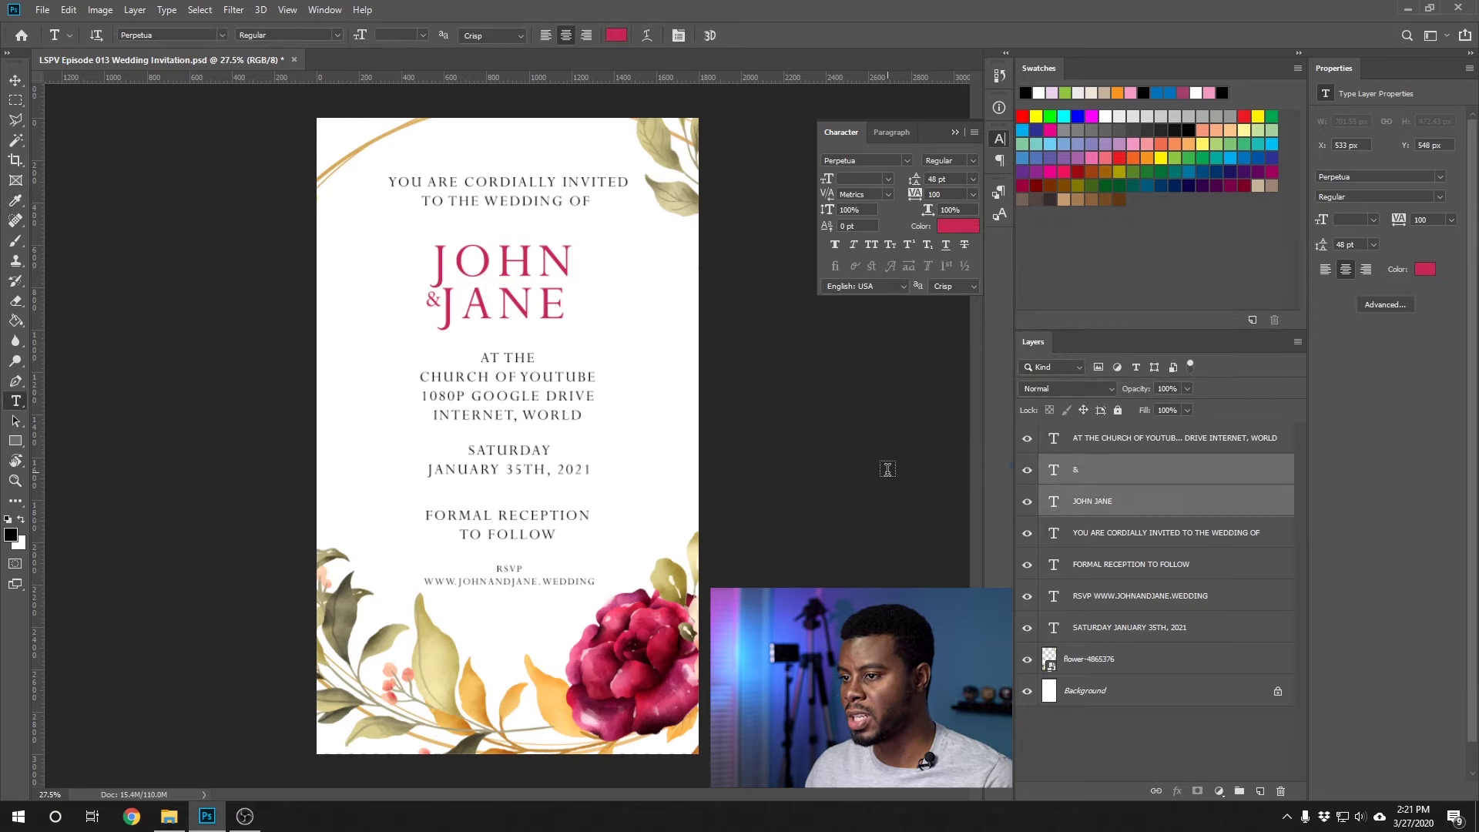
Group the ampersand and couple's names layers, and rename the group with the couple's first names
key(v)
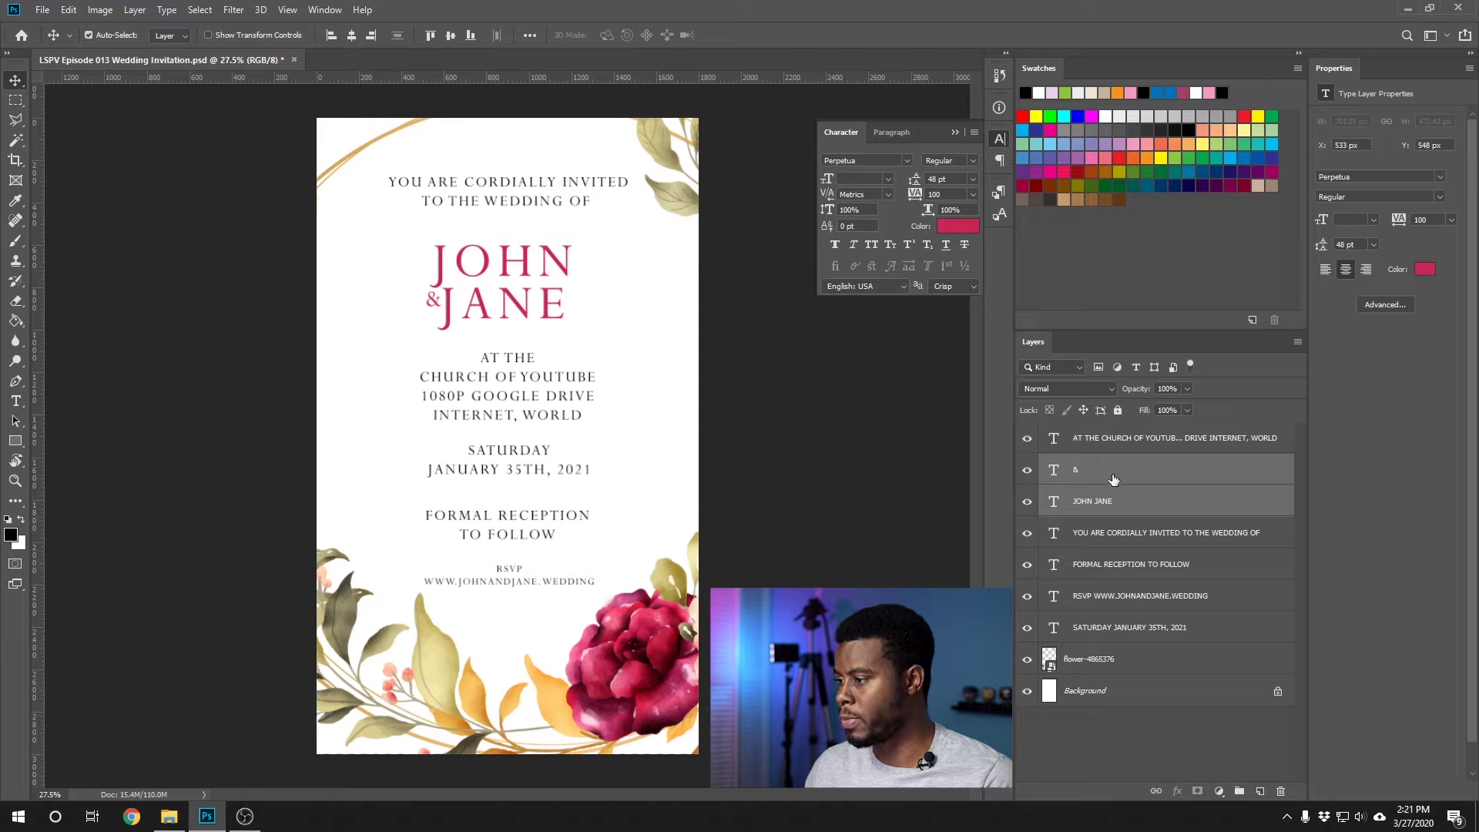
key(ctrl+g)
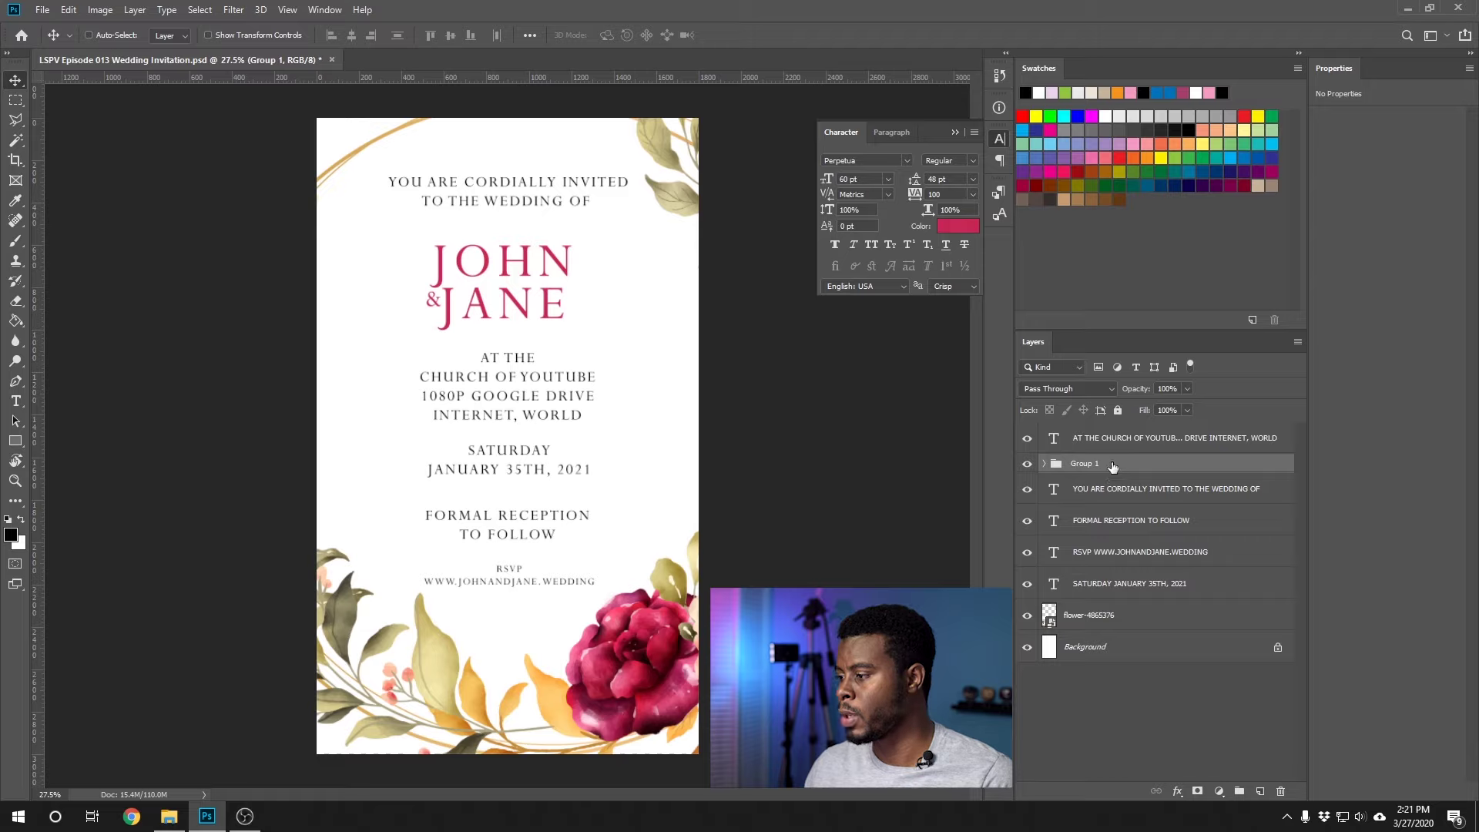
double_click(1088, 463)
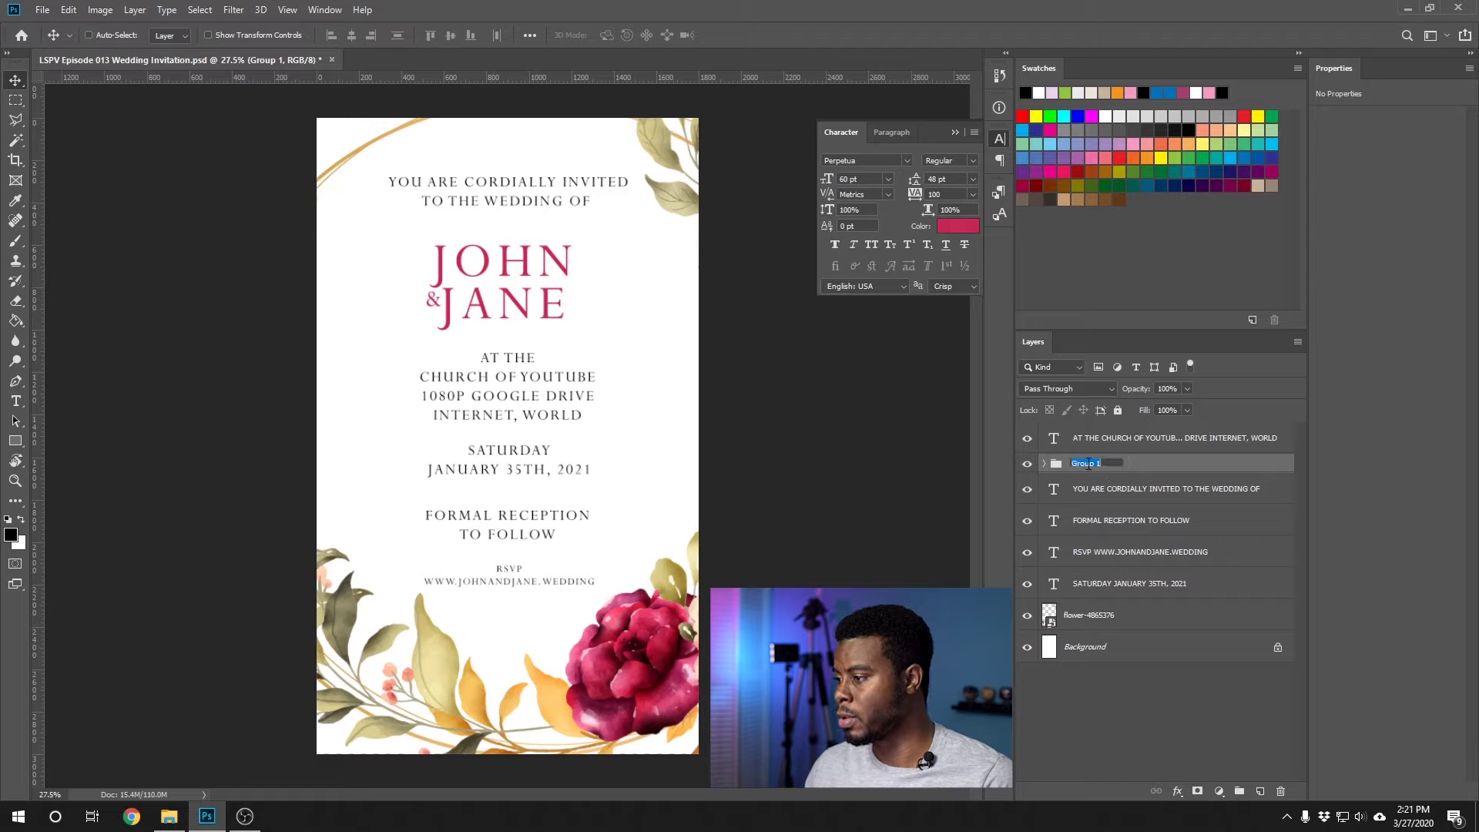
text(John and Jane)
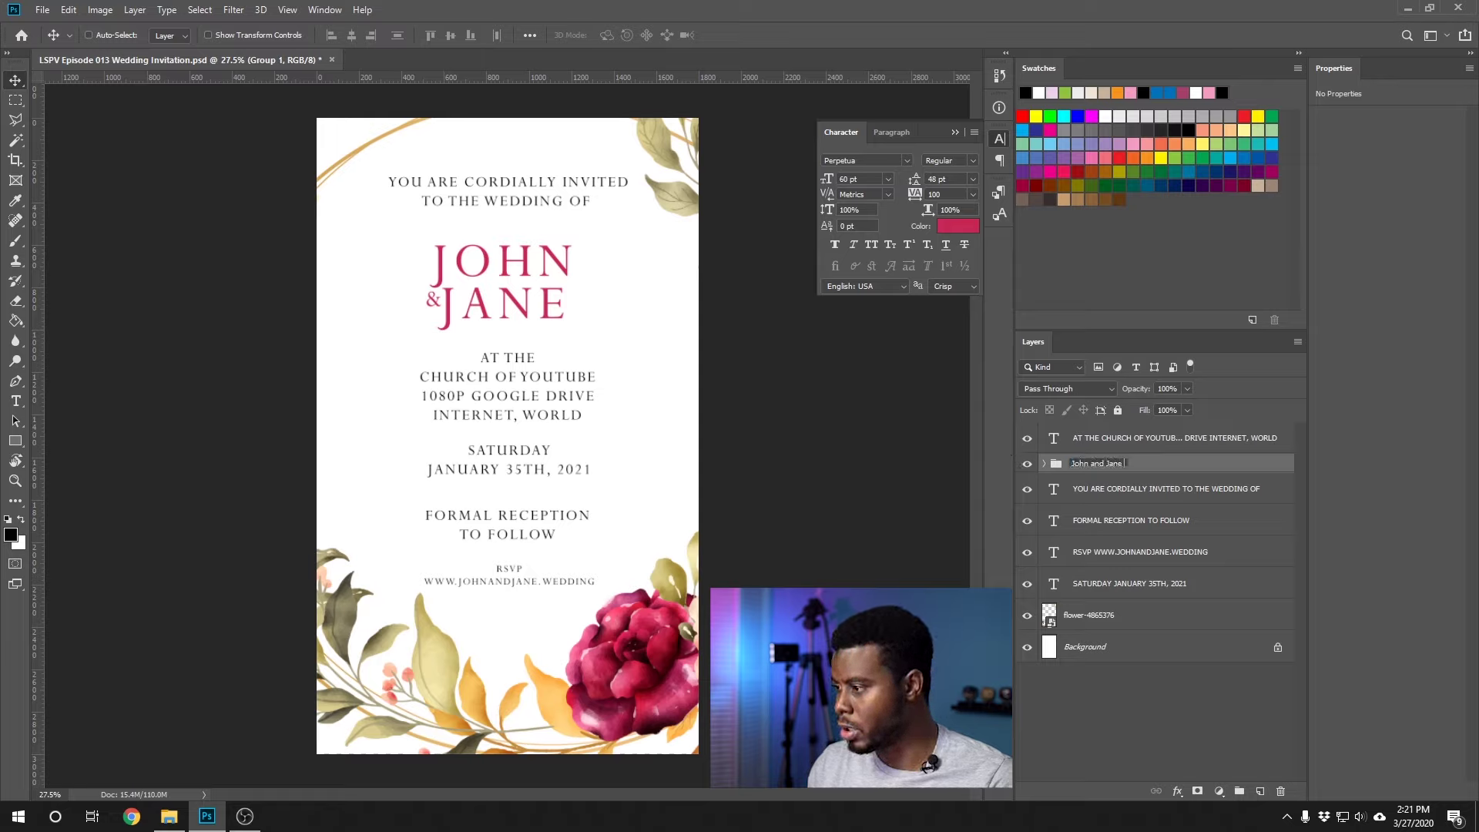
key(Return)
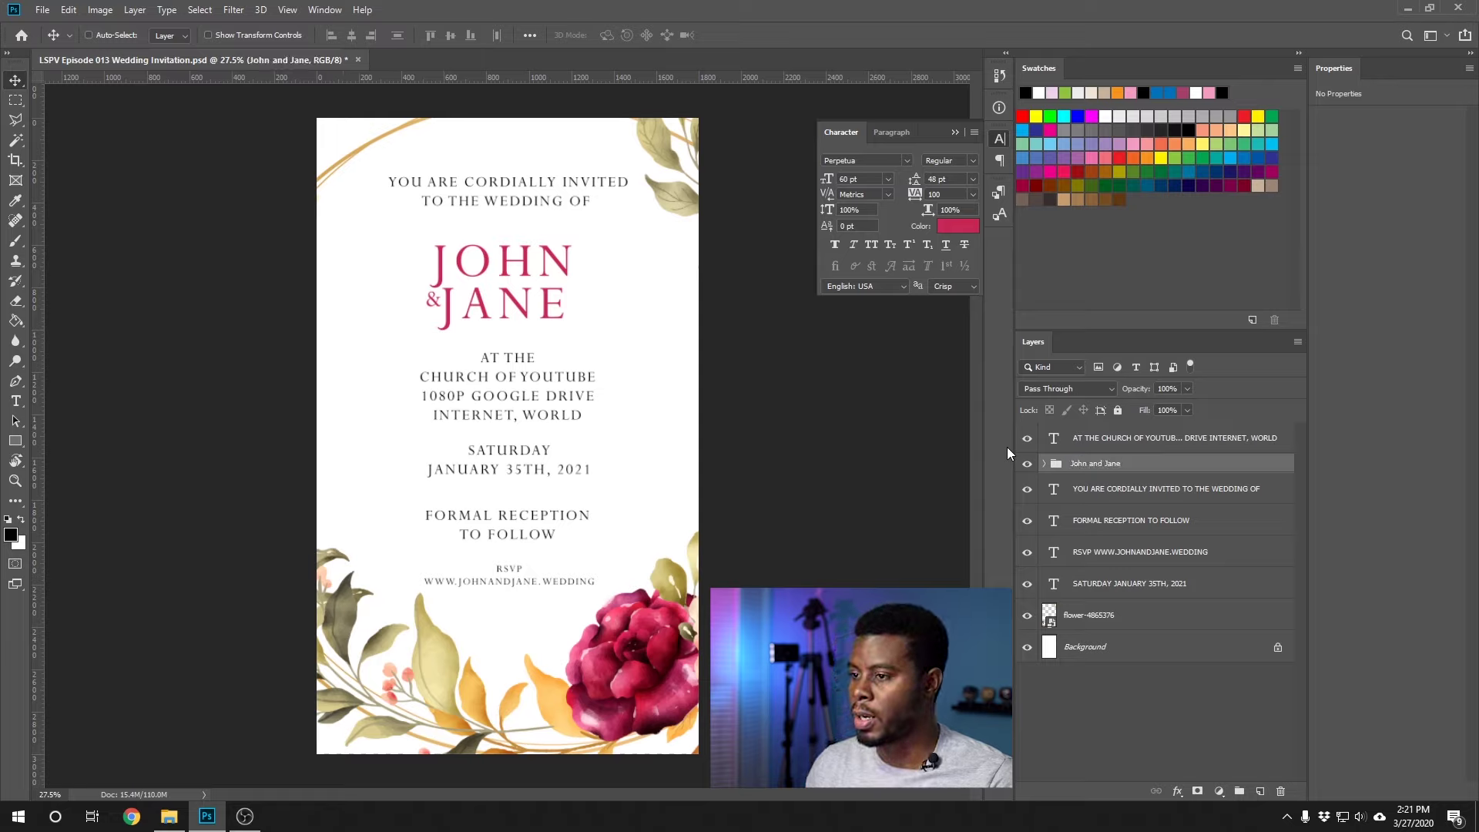
Try moving the grouped names as one unit on the invitation, and undo the move
mouse_move(473, 303)
mouse_down()
mouse_move(415, 310)
mouse_move(526, 318)
mouse_move(524, 286)
mouse_move(483, 295)
mouse_move(550, 302)
mouse_move(497, 313)
mouse_up()
key(ctrl)
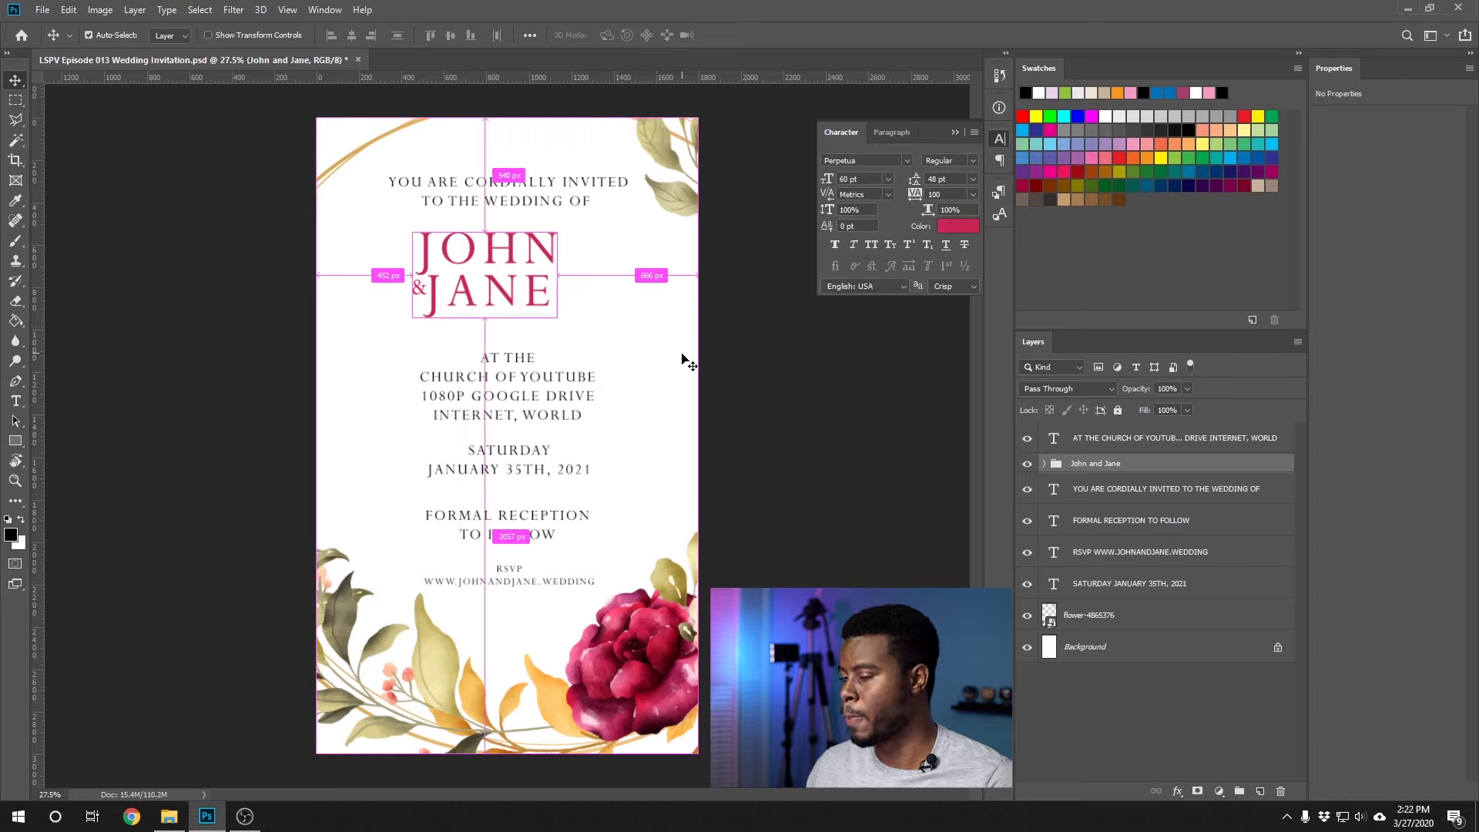
key(ctrl+z)
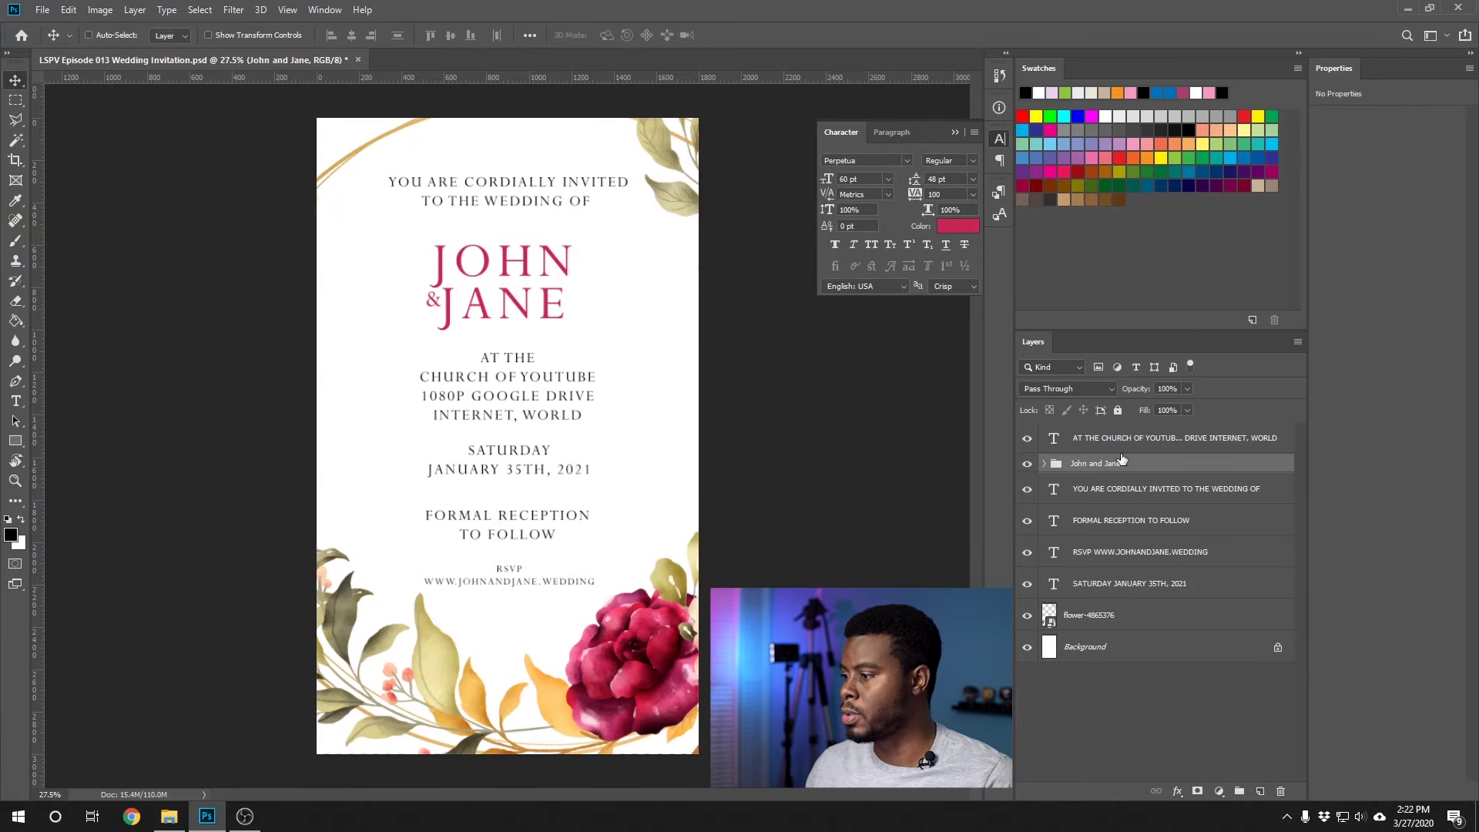
Reorder the layers to follow the invitation's reading order: heading, names group, venue, date, formal reception, RSVP
click(1109, 492)
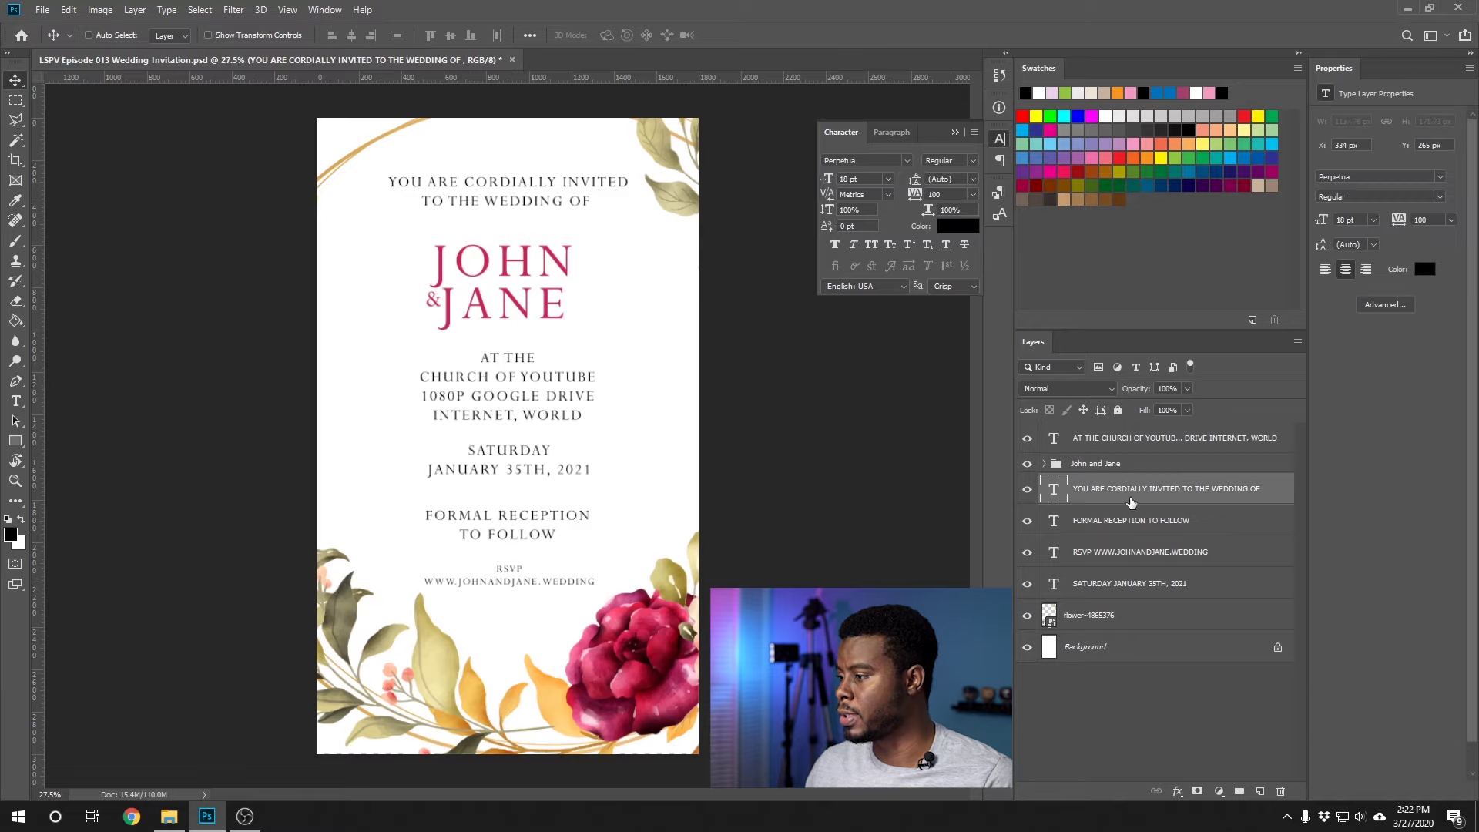
drag(1112, 494, 1109, 434)
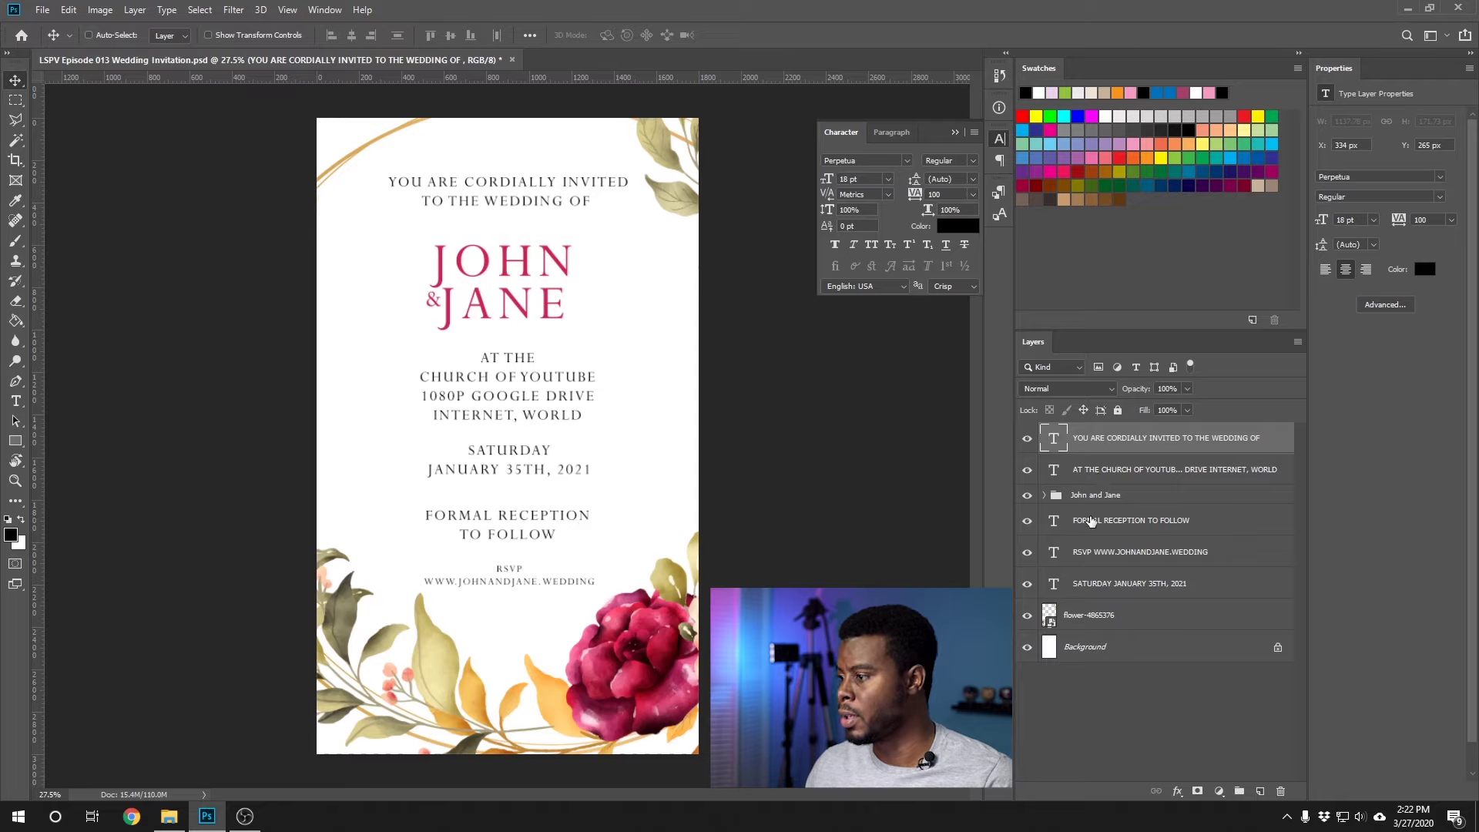
drag(1088, 496, 1085, 463)
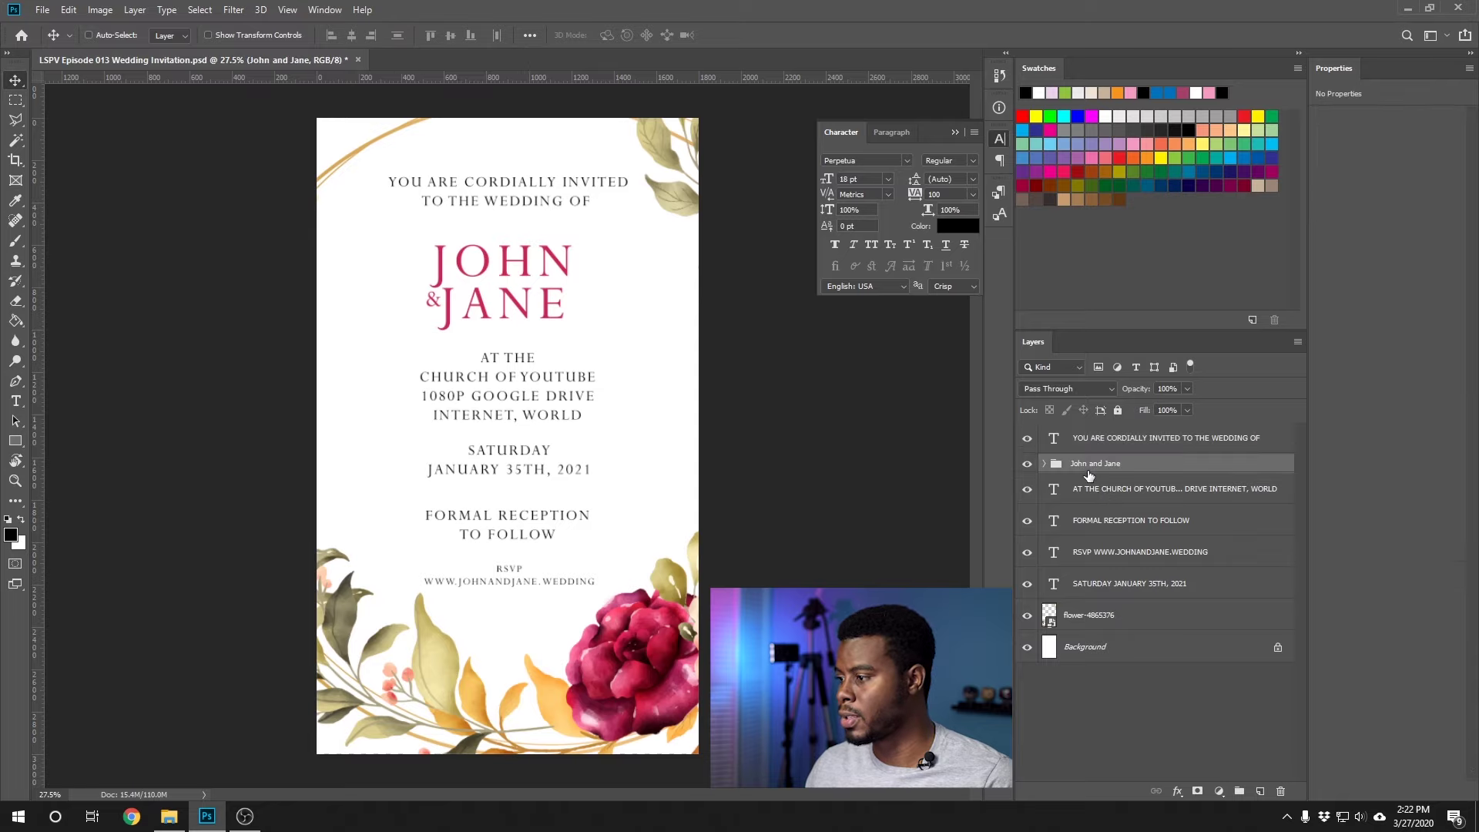
click(1115, 502)
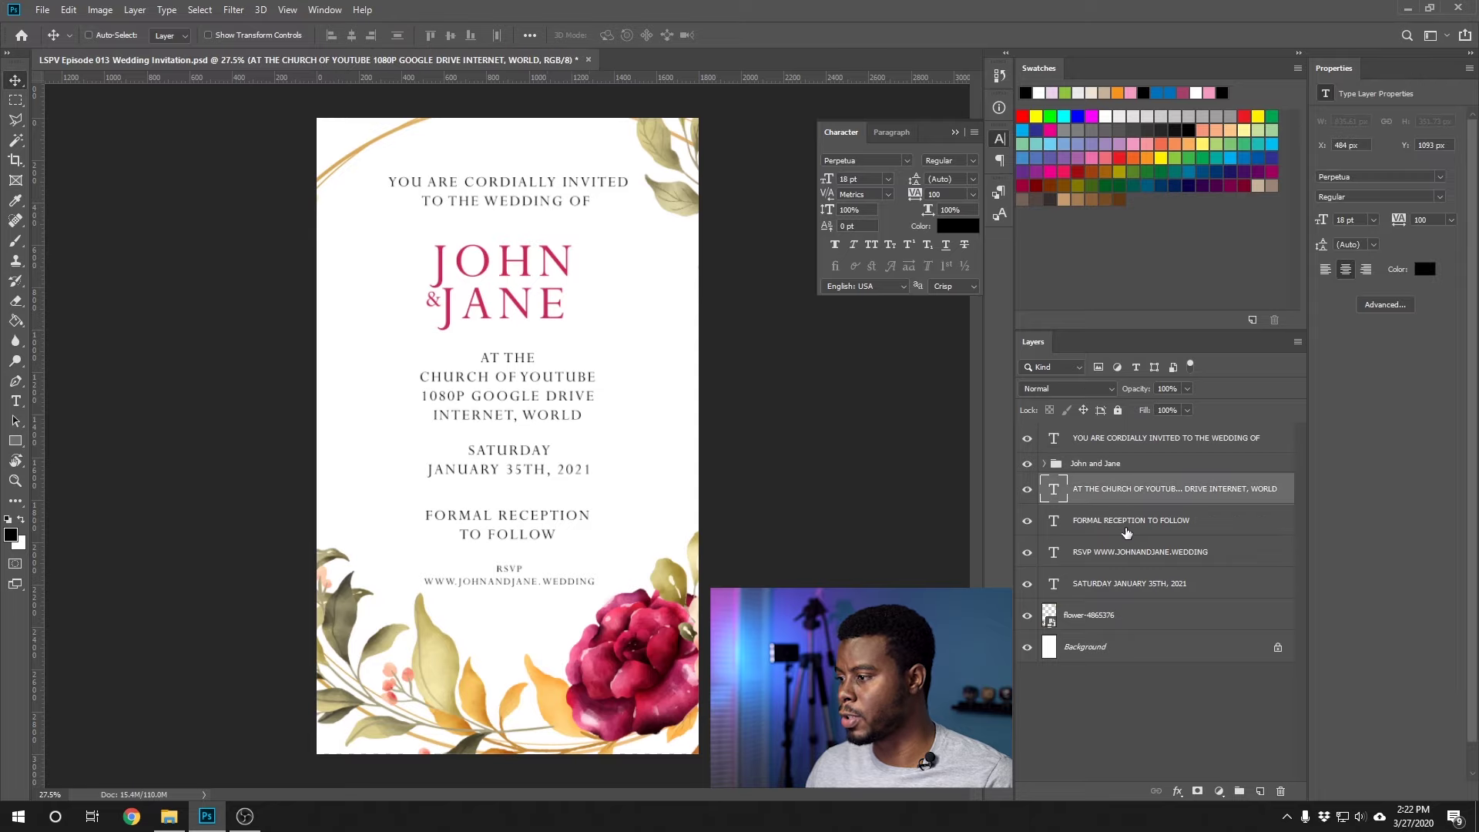
drag(1133, 585, 1125, 514)
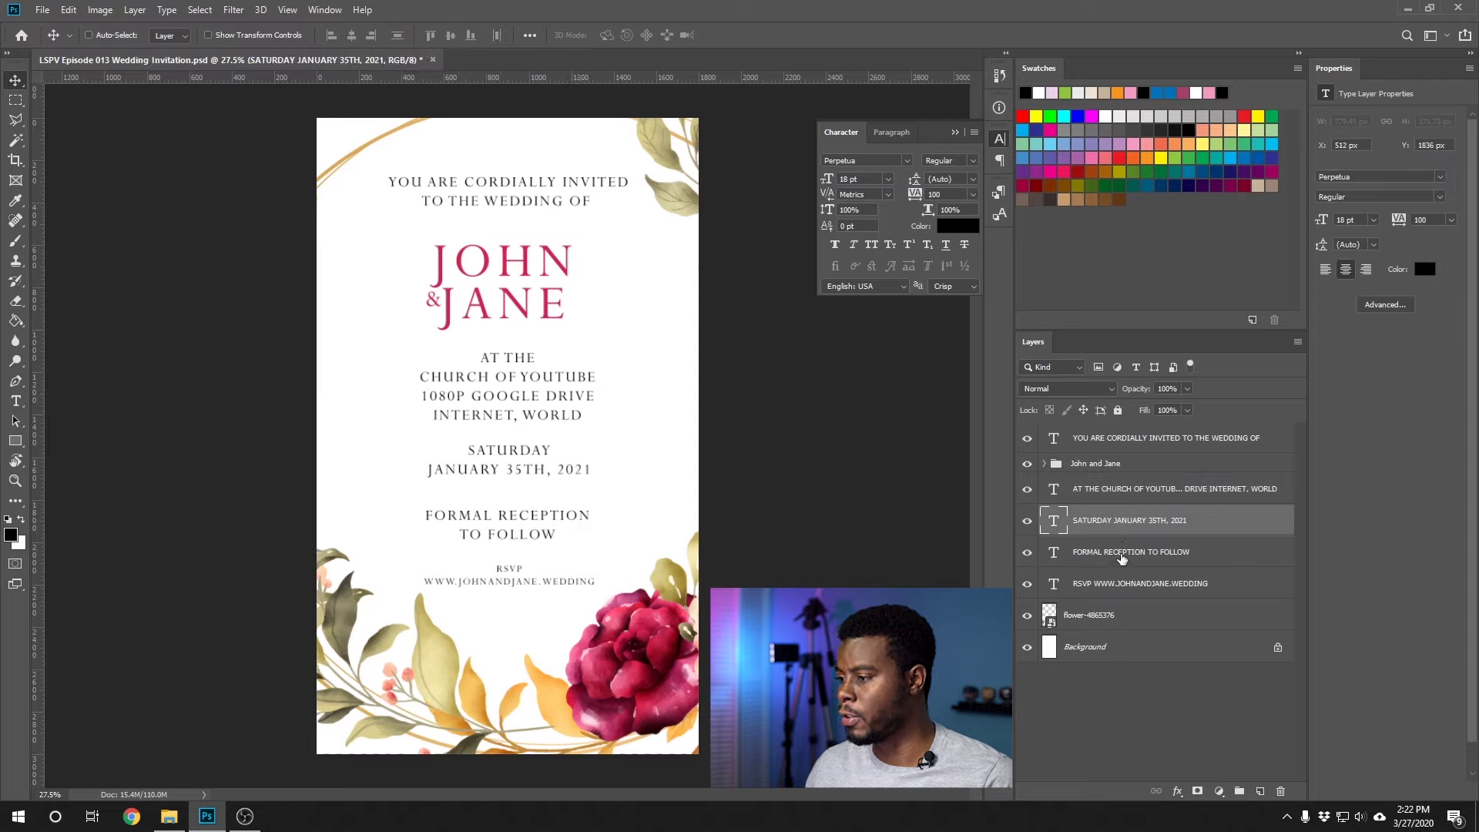
click(1121, 557)
Align all the text layers and the names group to the Background by their horizontal centres
click(1124, 588)
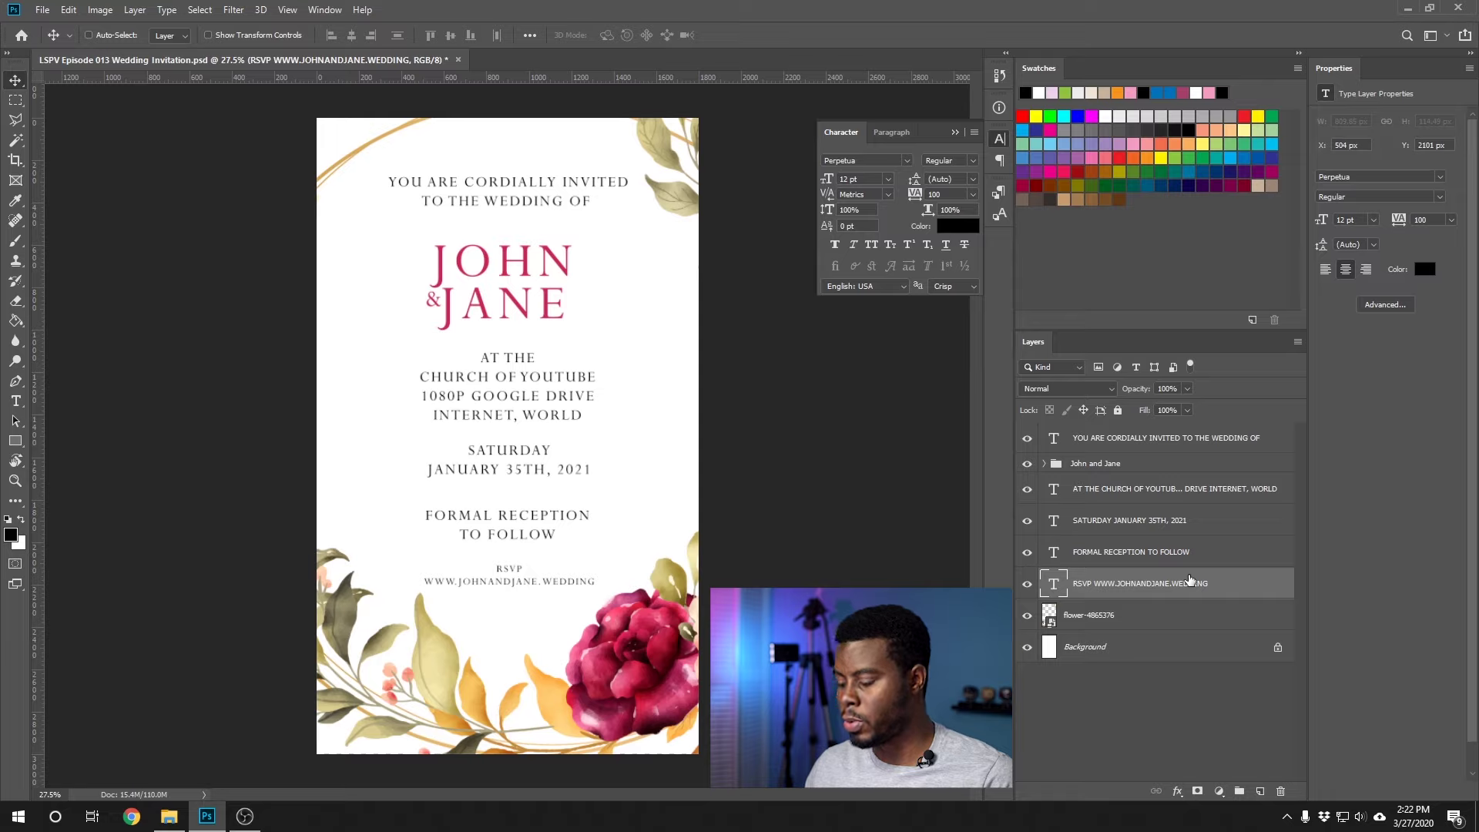
key(ctrl)
ctrl+click(1225, 554)
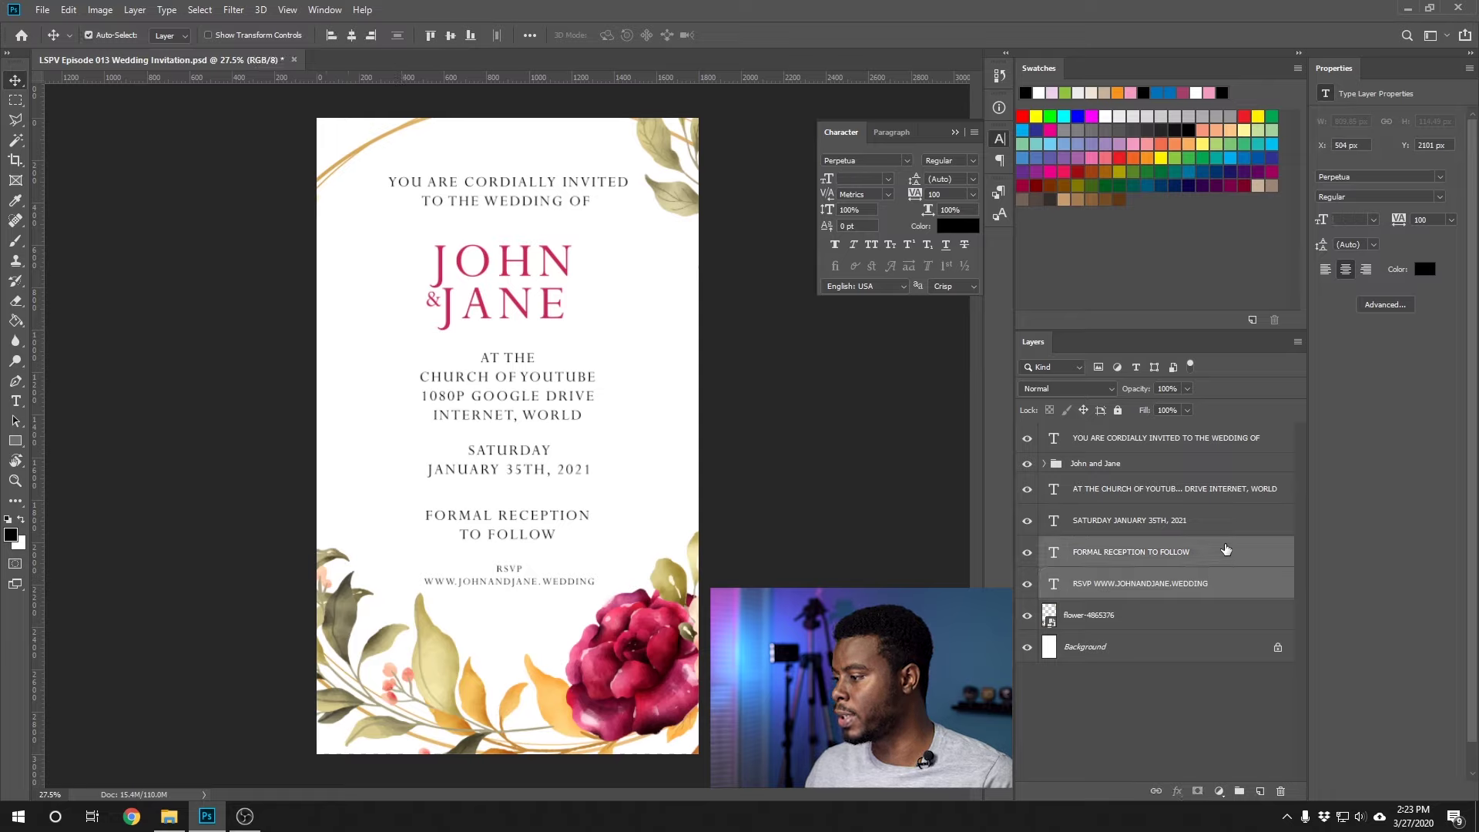
ctrl+click(1226, 523)
ctrl+click(1233, 490)
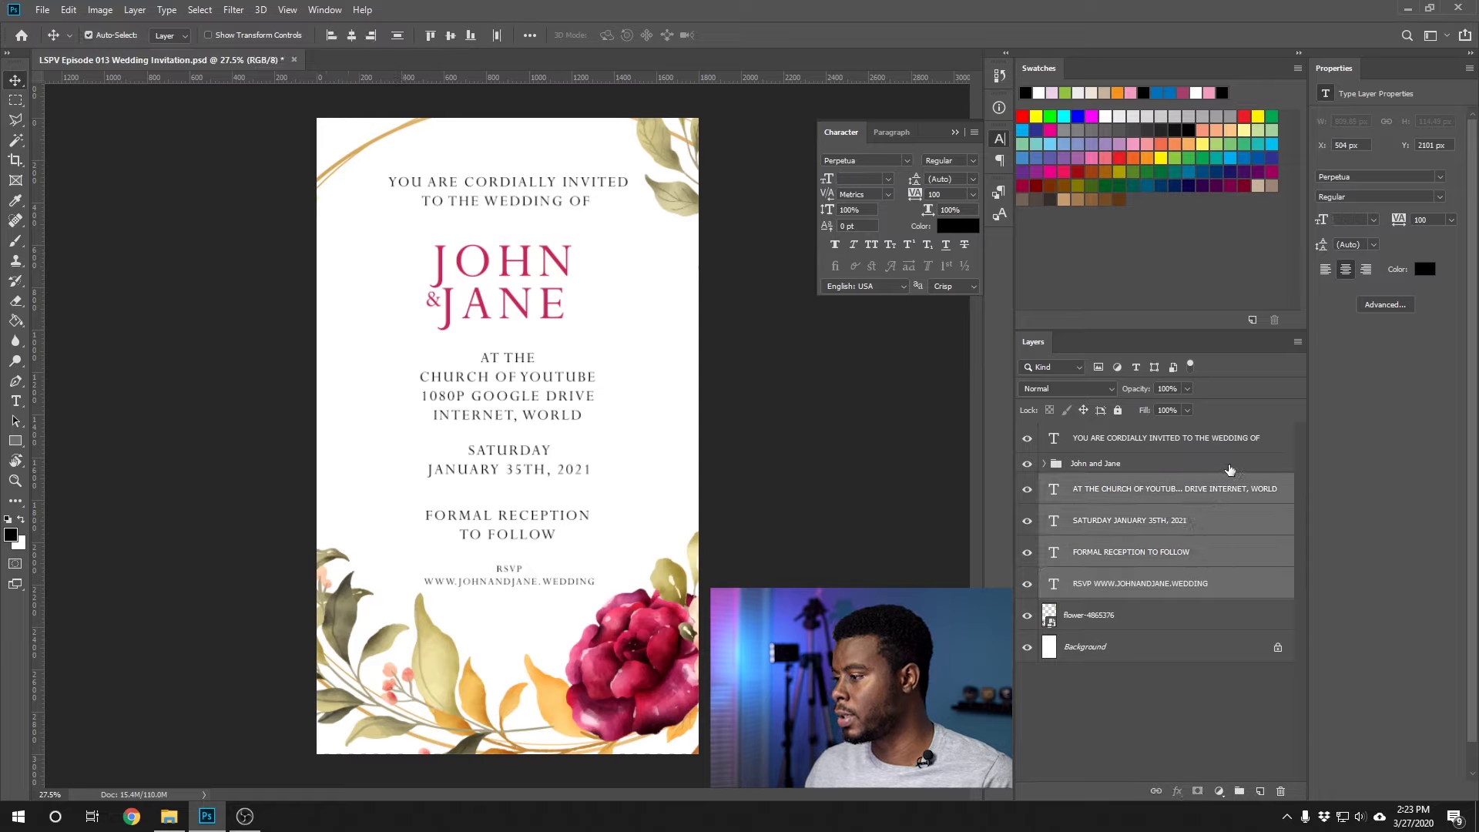
ctrl+click(1230, 464)
ctrl+click(1223, 445)
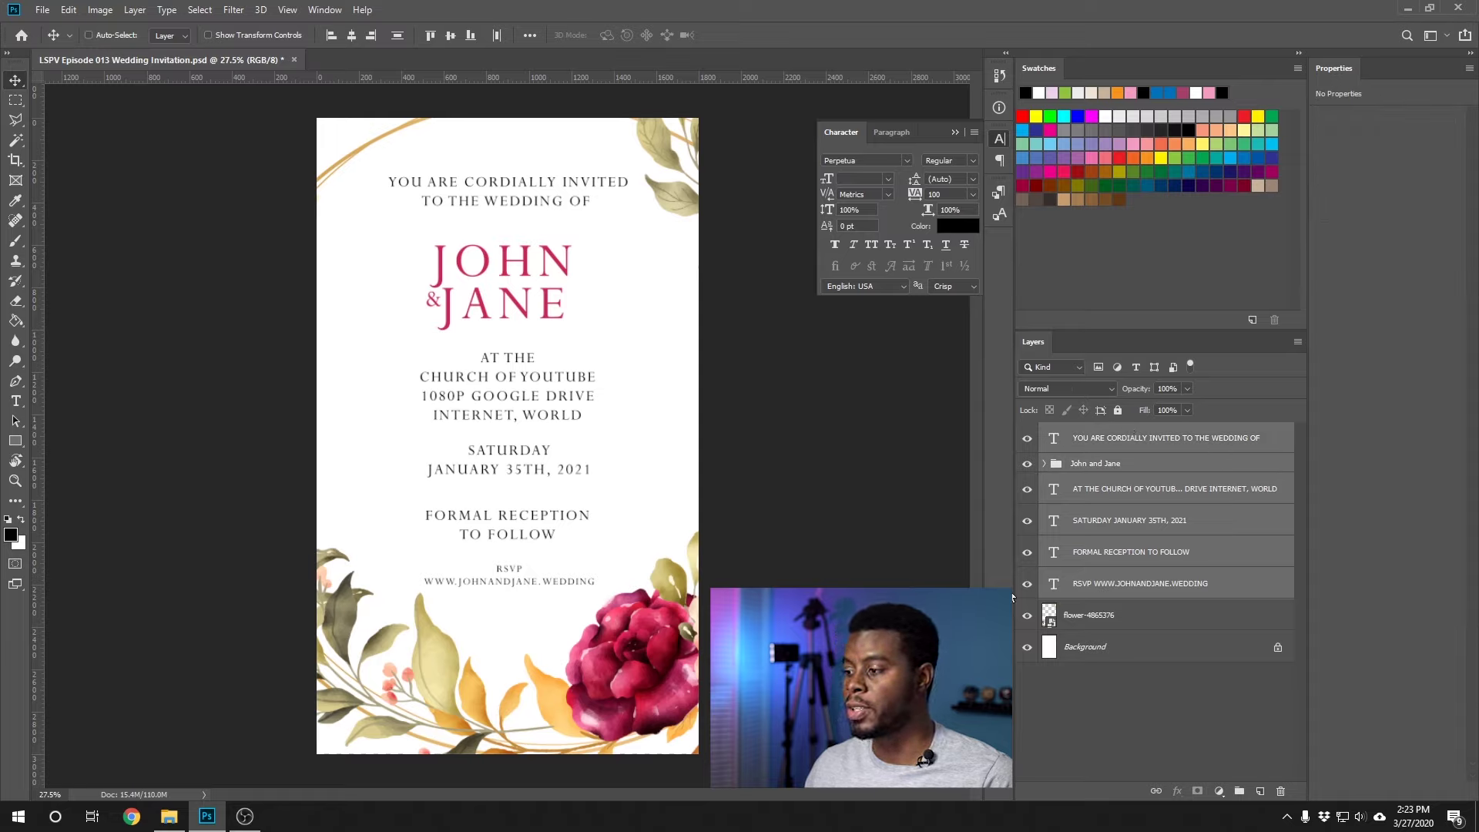
ctrl+click(1168, 649)
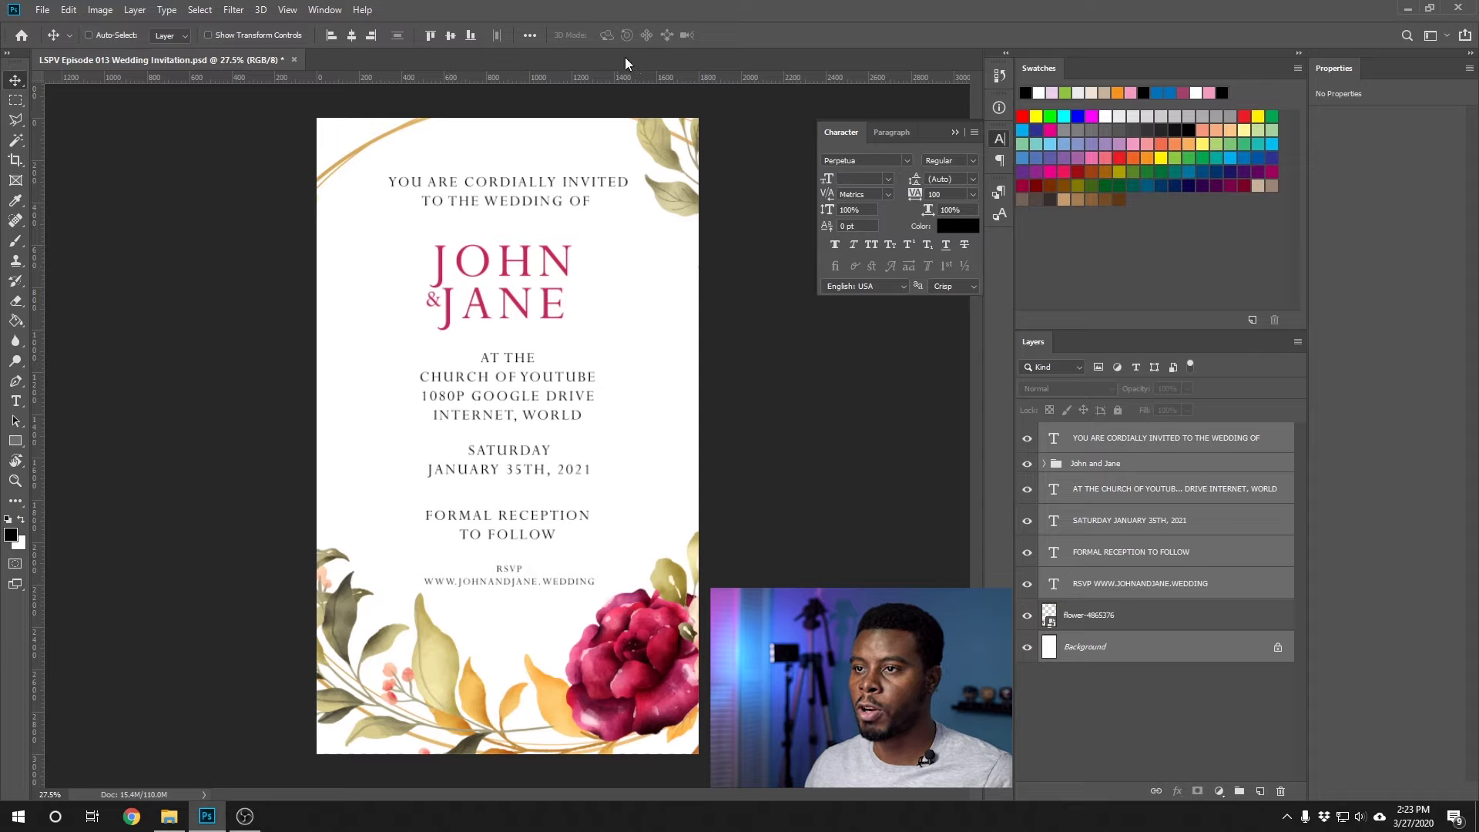
click(351, 40)
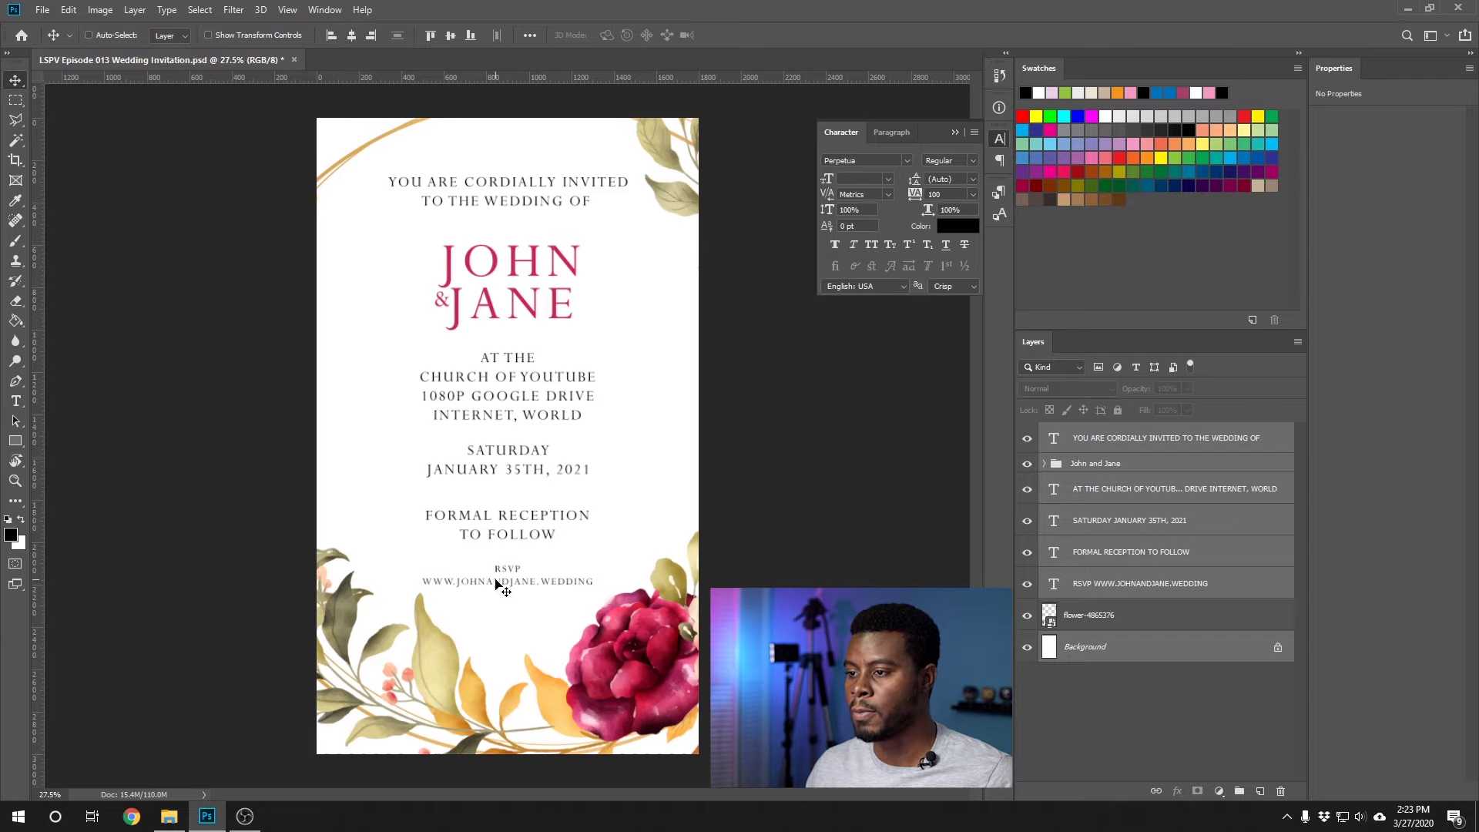
Set the heading's first line, "YOU ARE CORDIALLY INVITED", to 12 pt and finish editing the text
ctrl+click(574, 233)
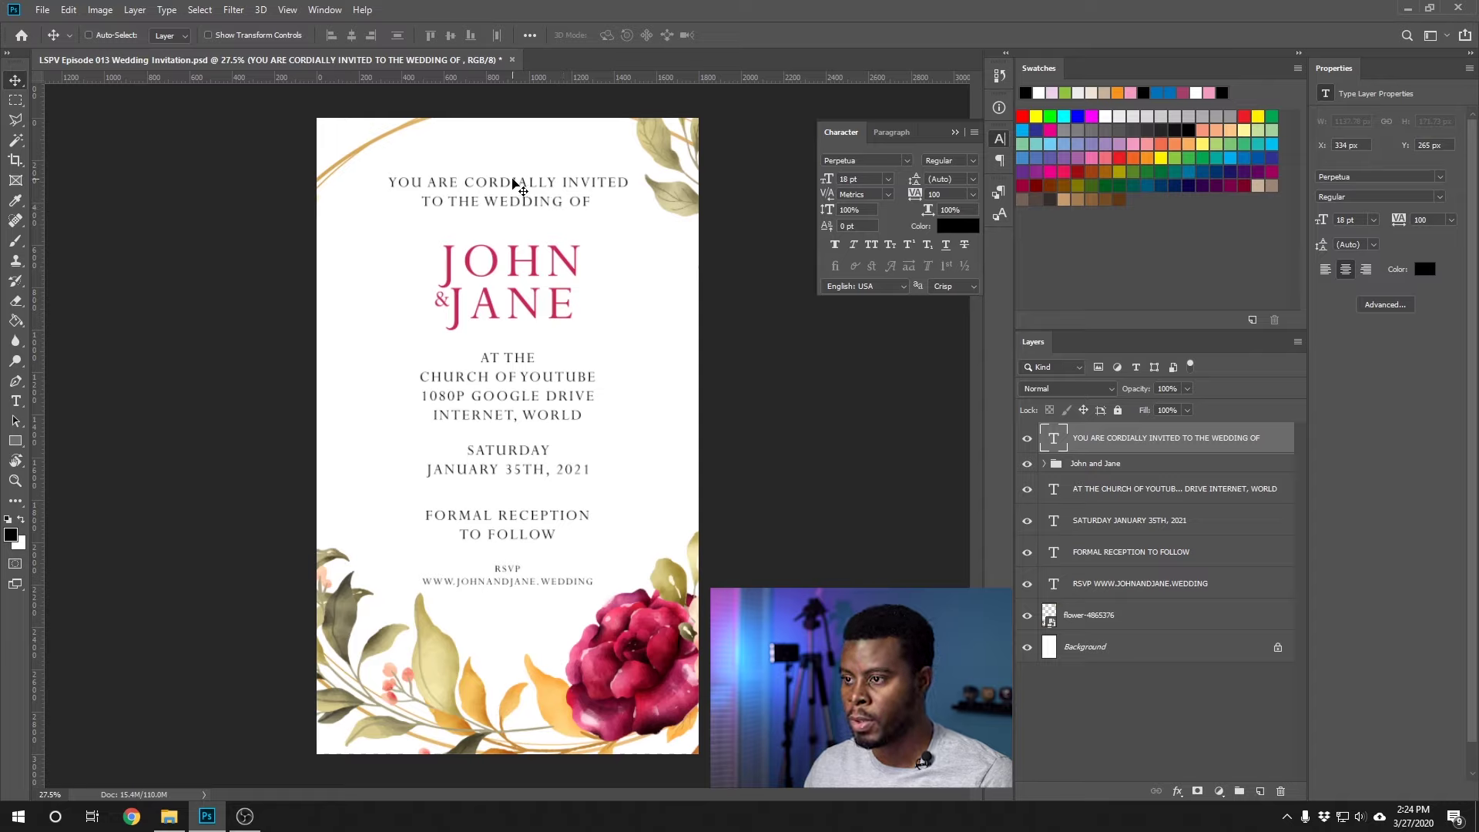
key(t)
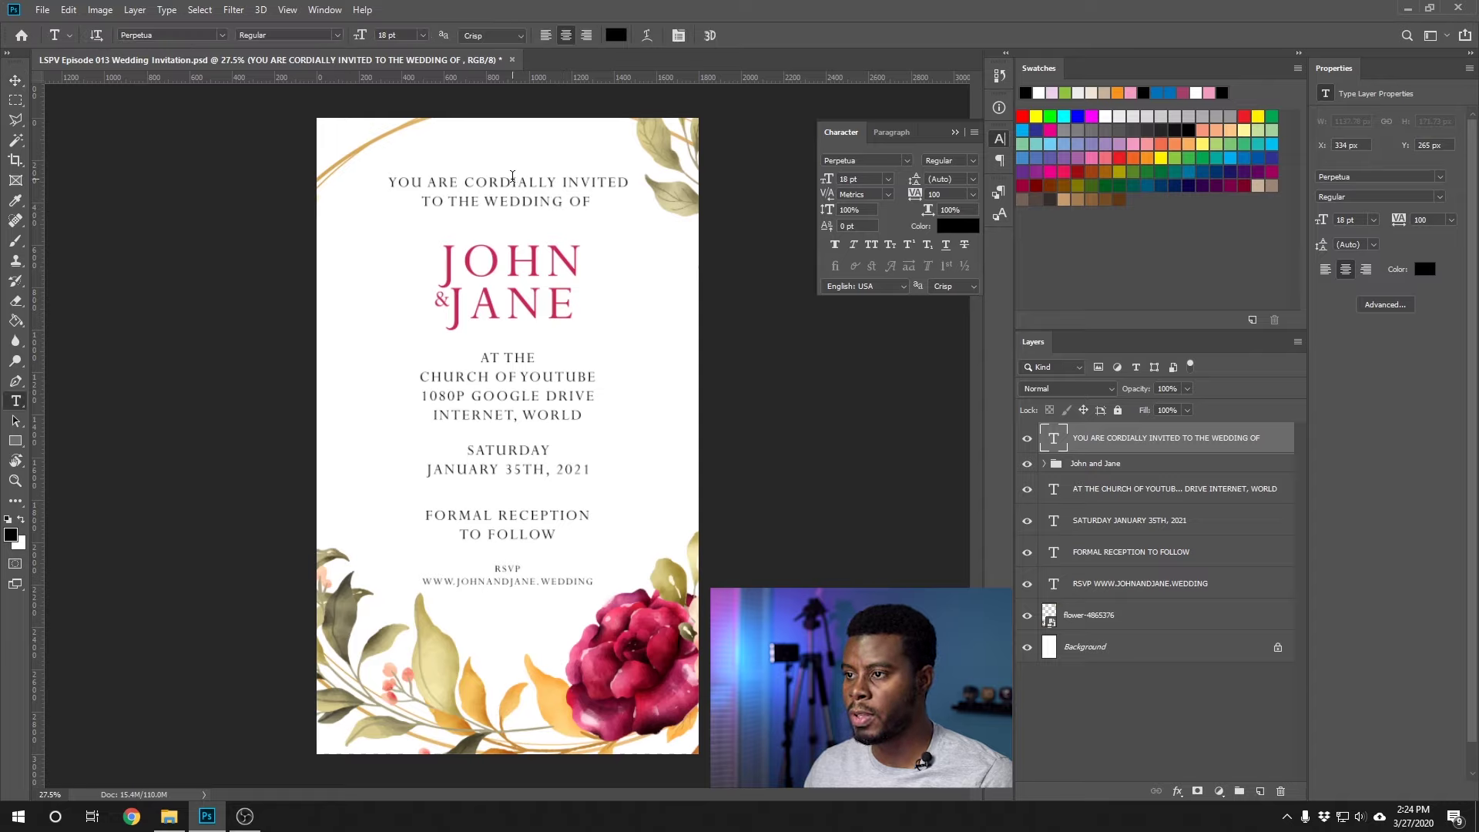
click(512, 176)
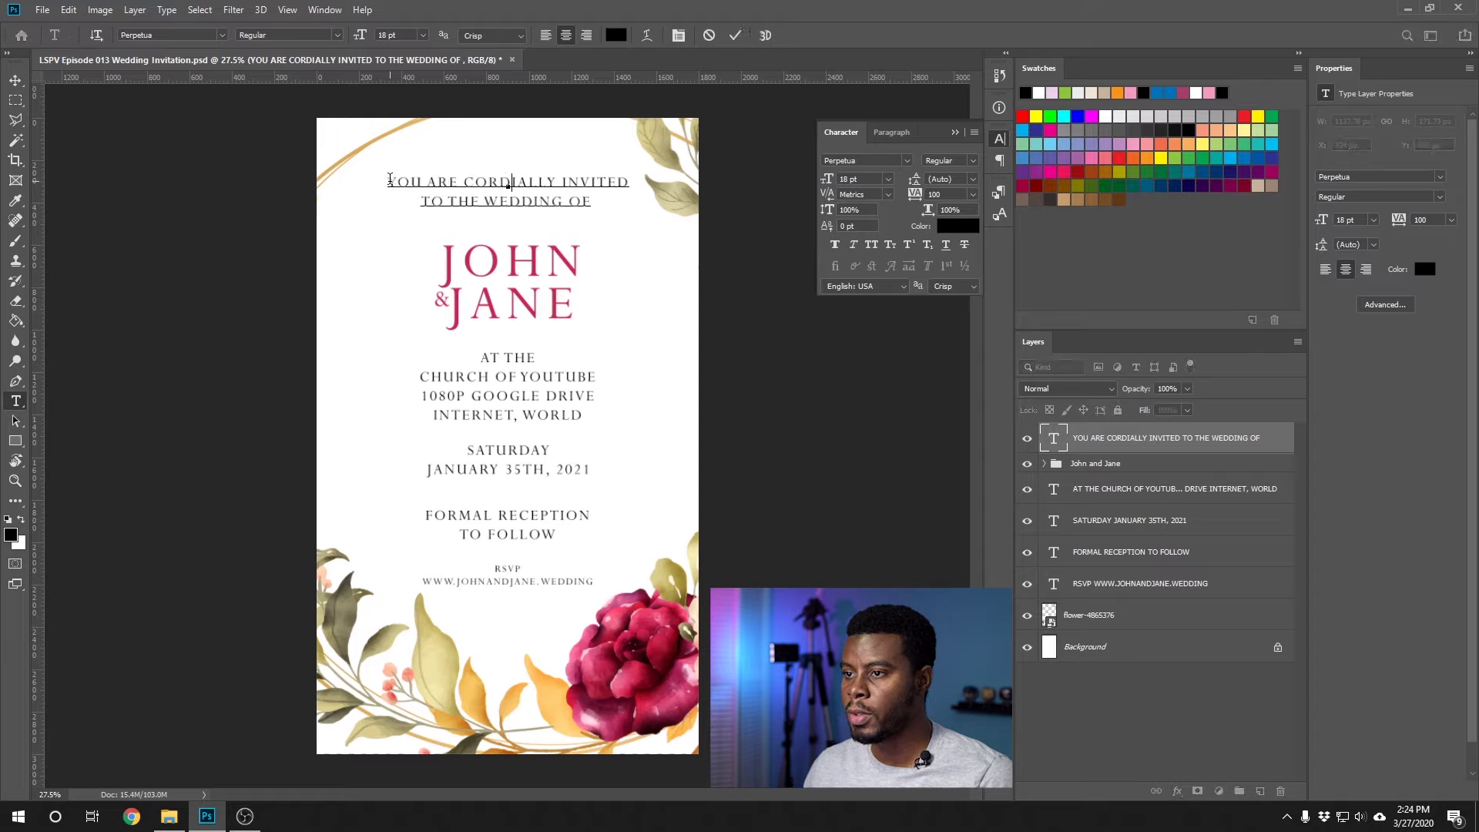
drag(389, 180, 628, 177)
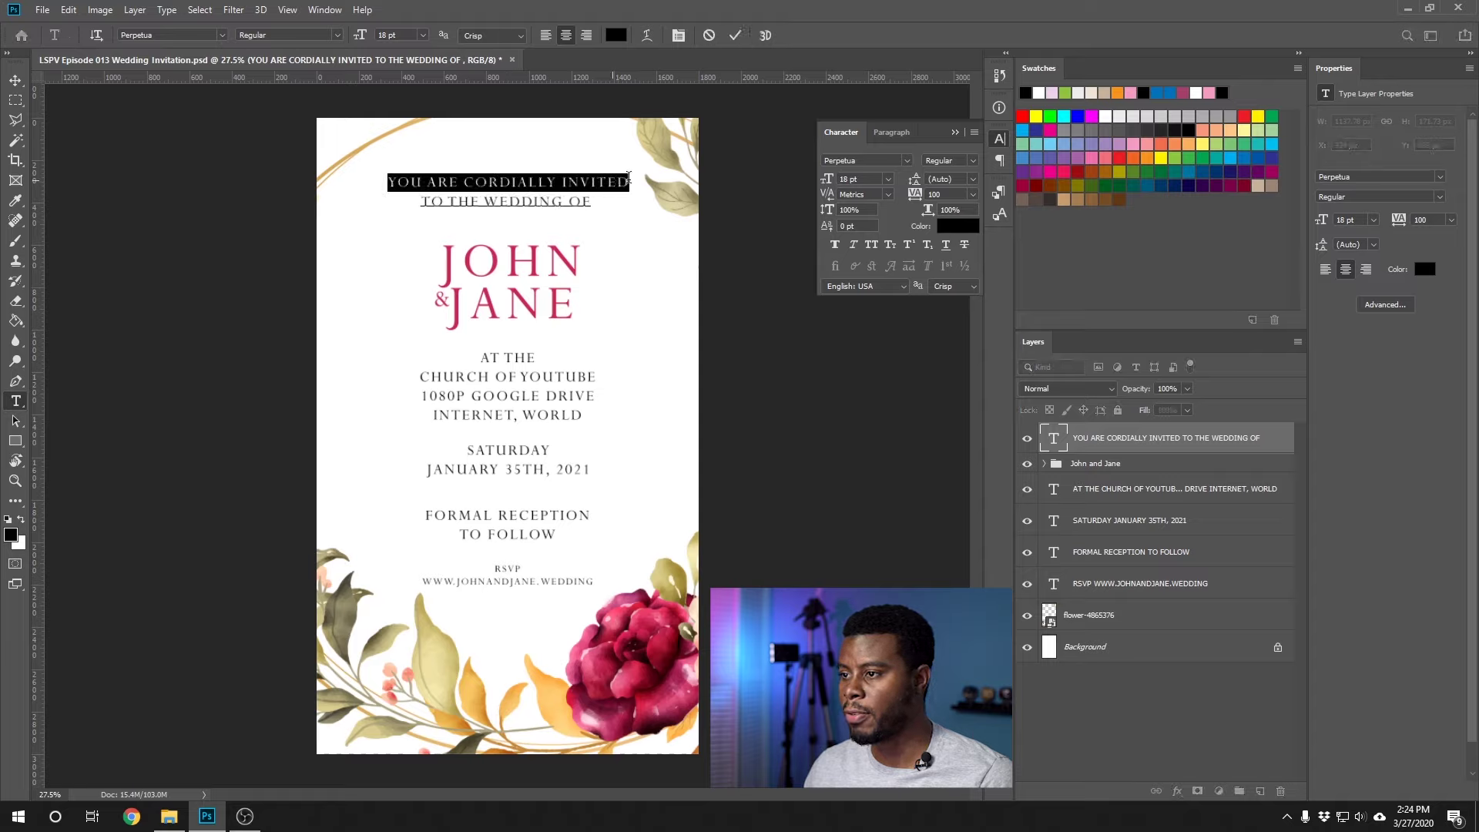
click(424, 36)
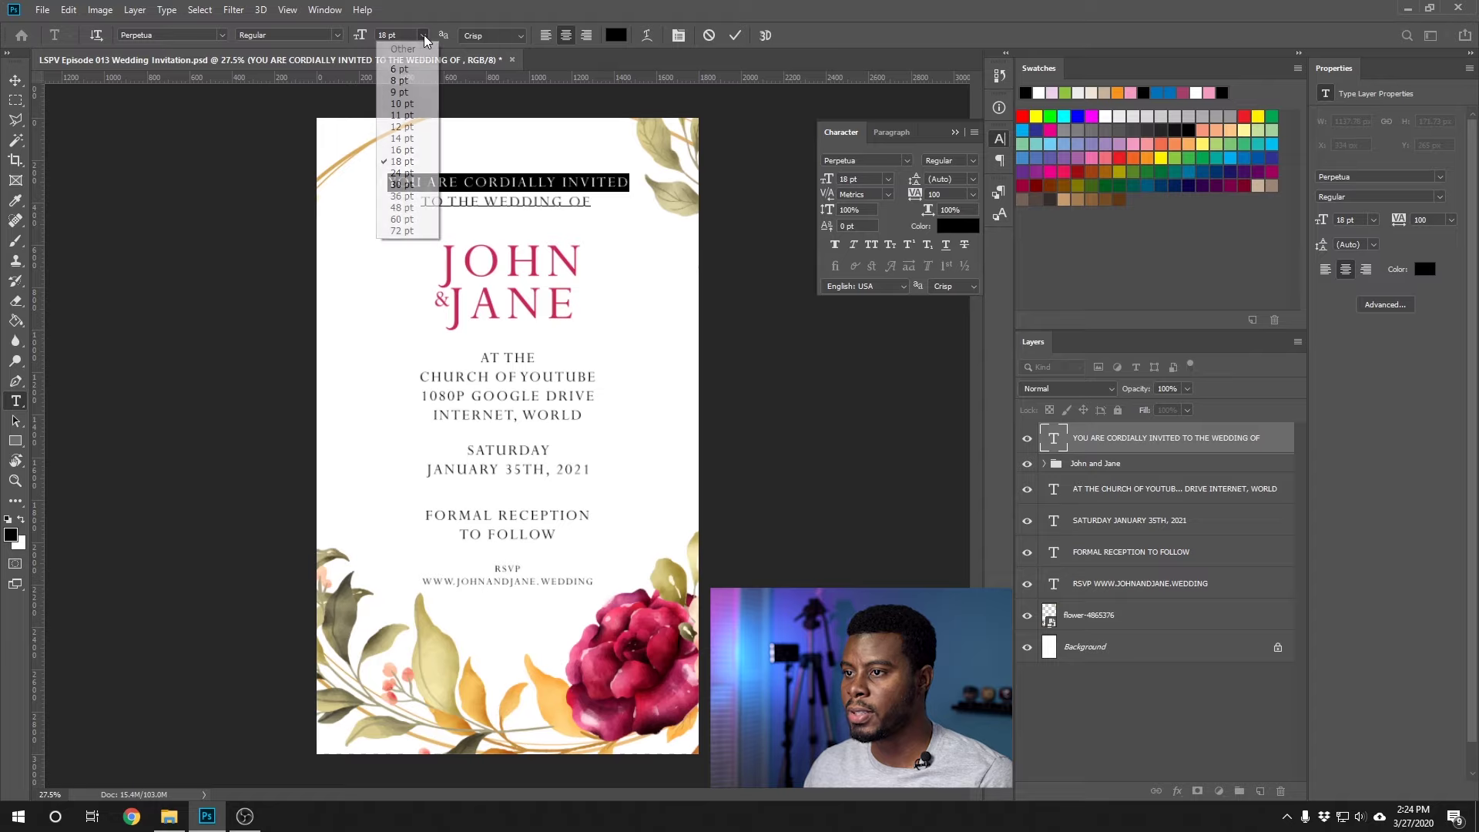
click(408, 127)
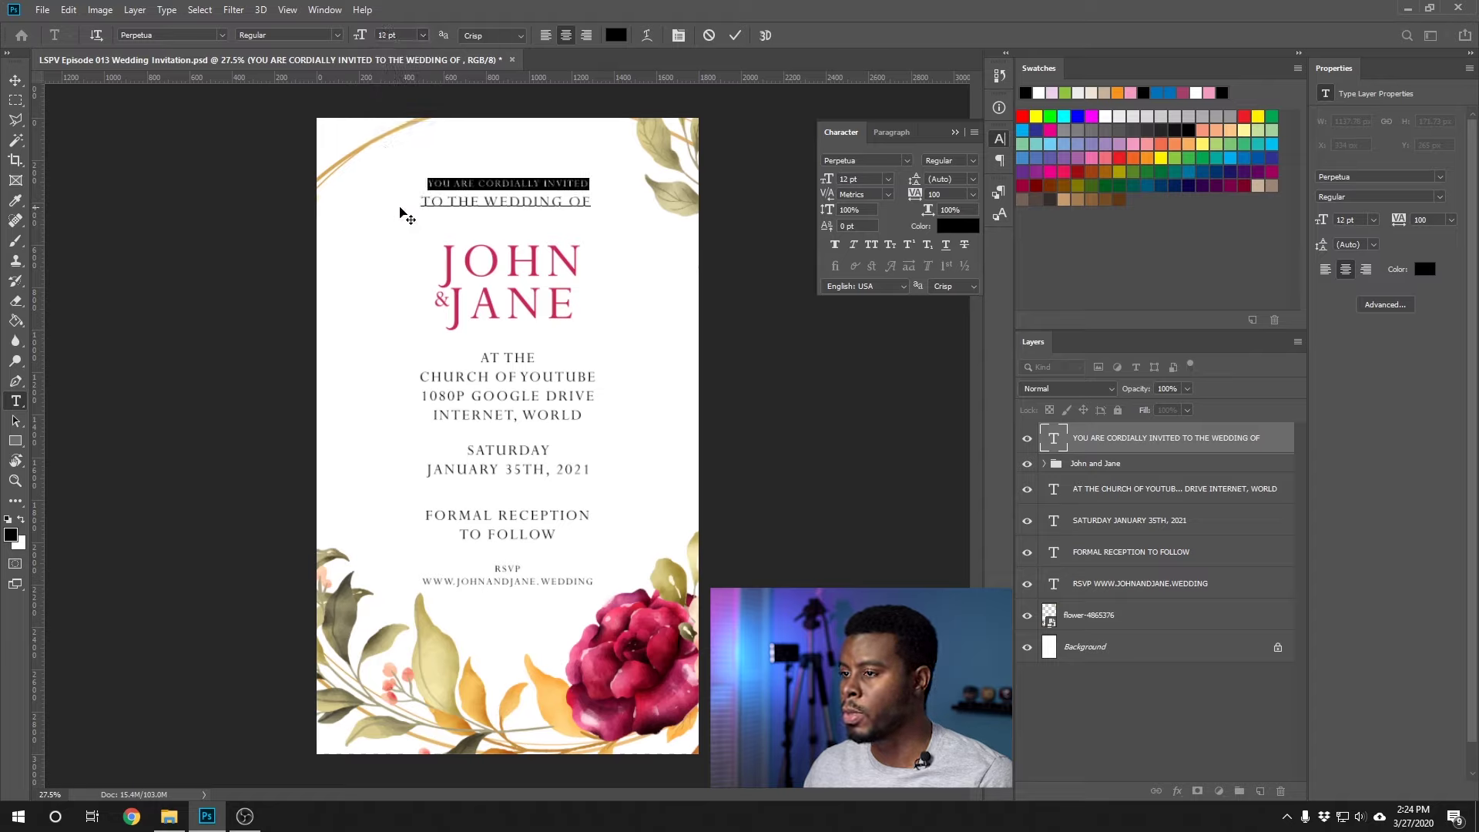
click(1082, 441)
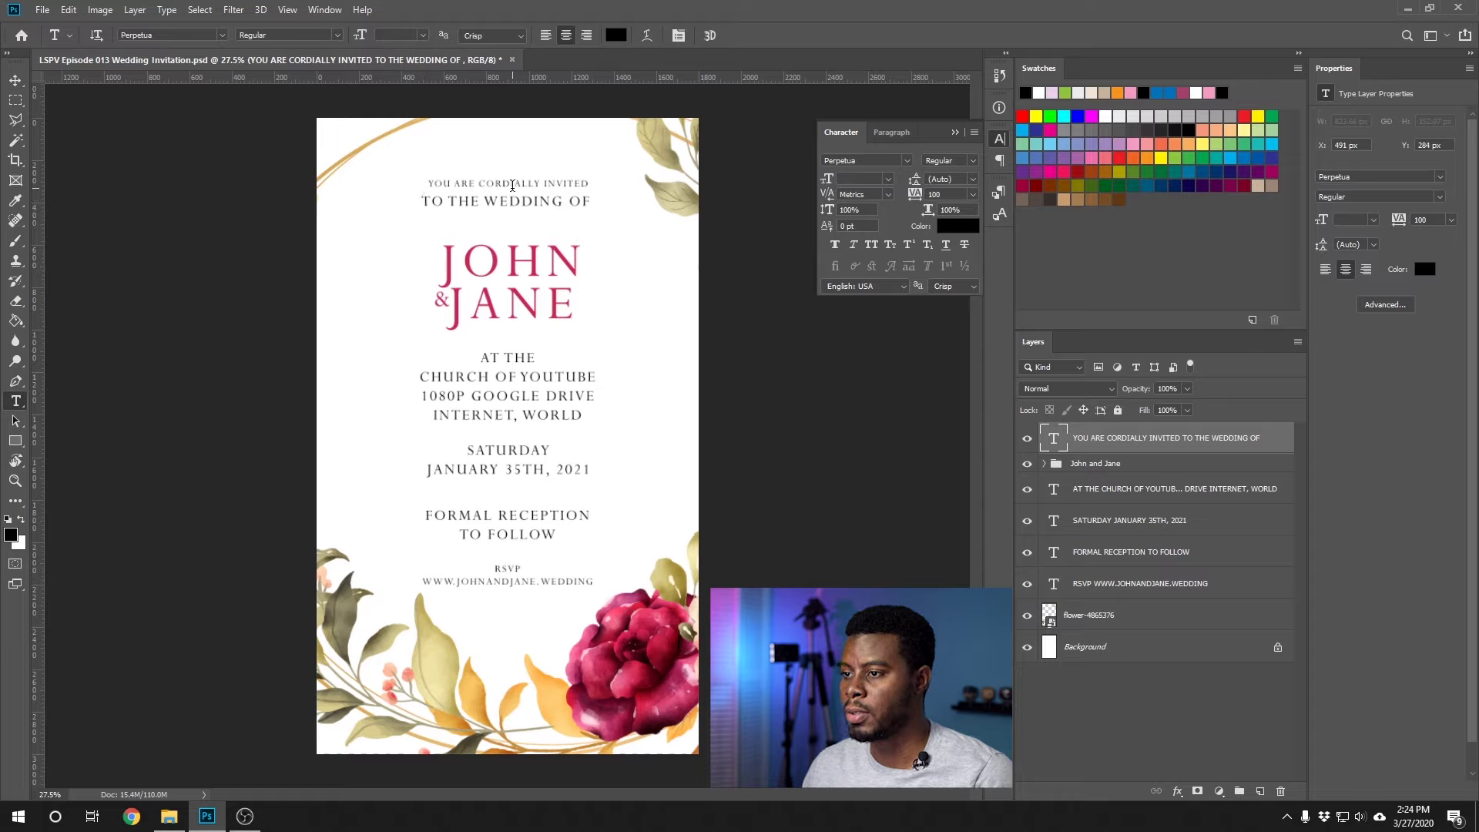
key(v)
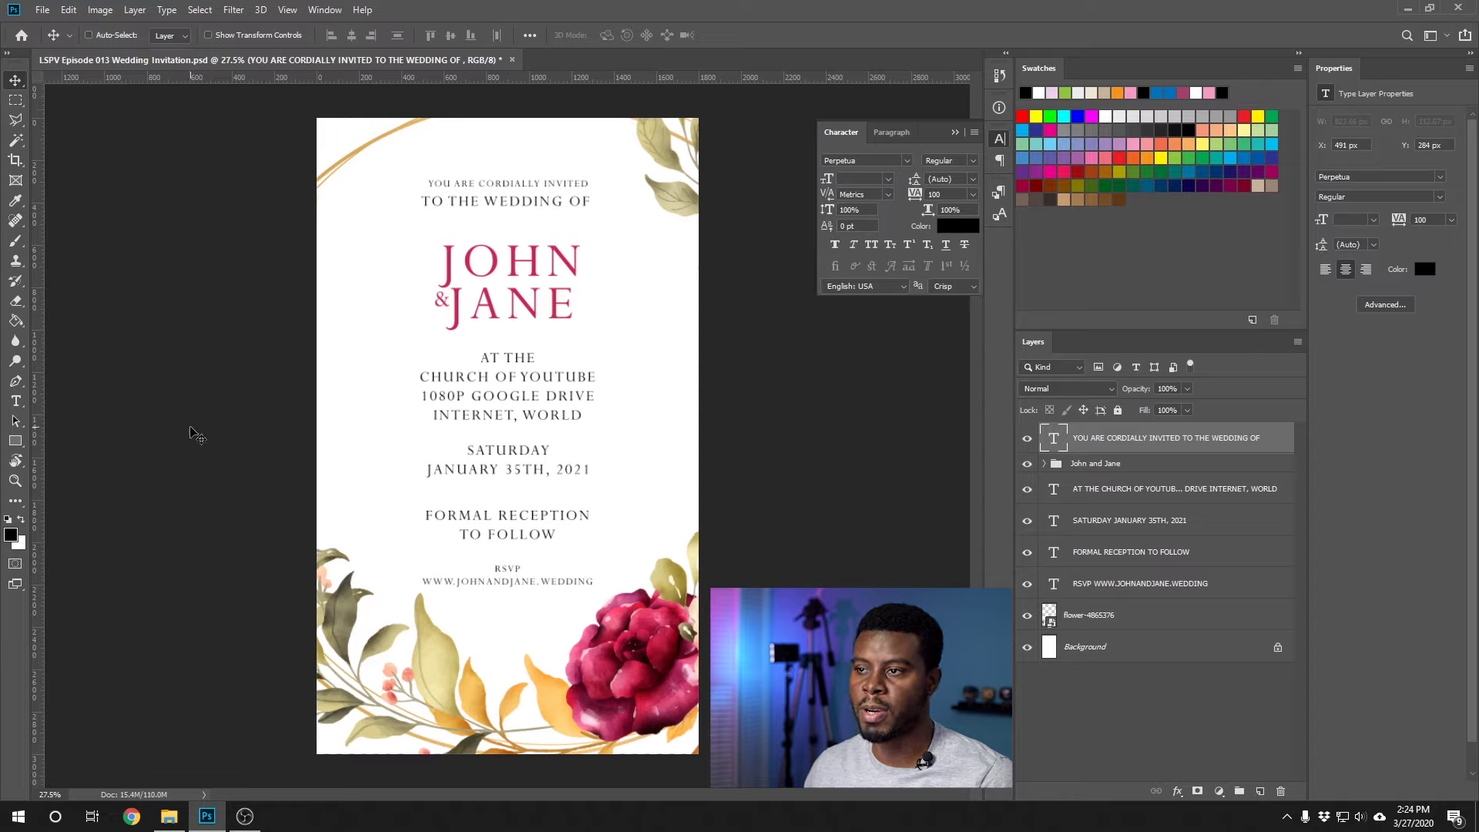
Hide the document rulers and show them again
key(ctrl)
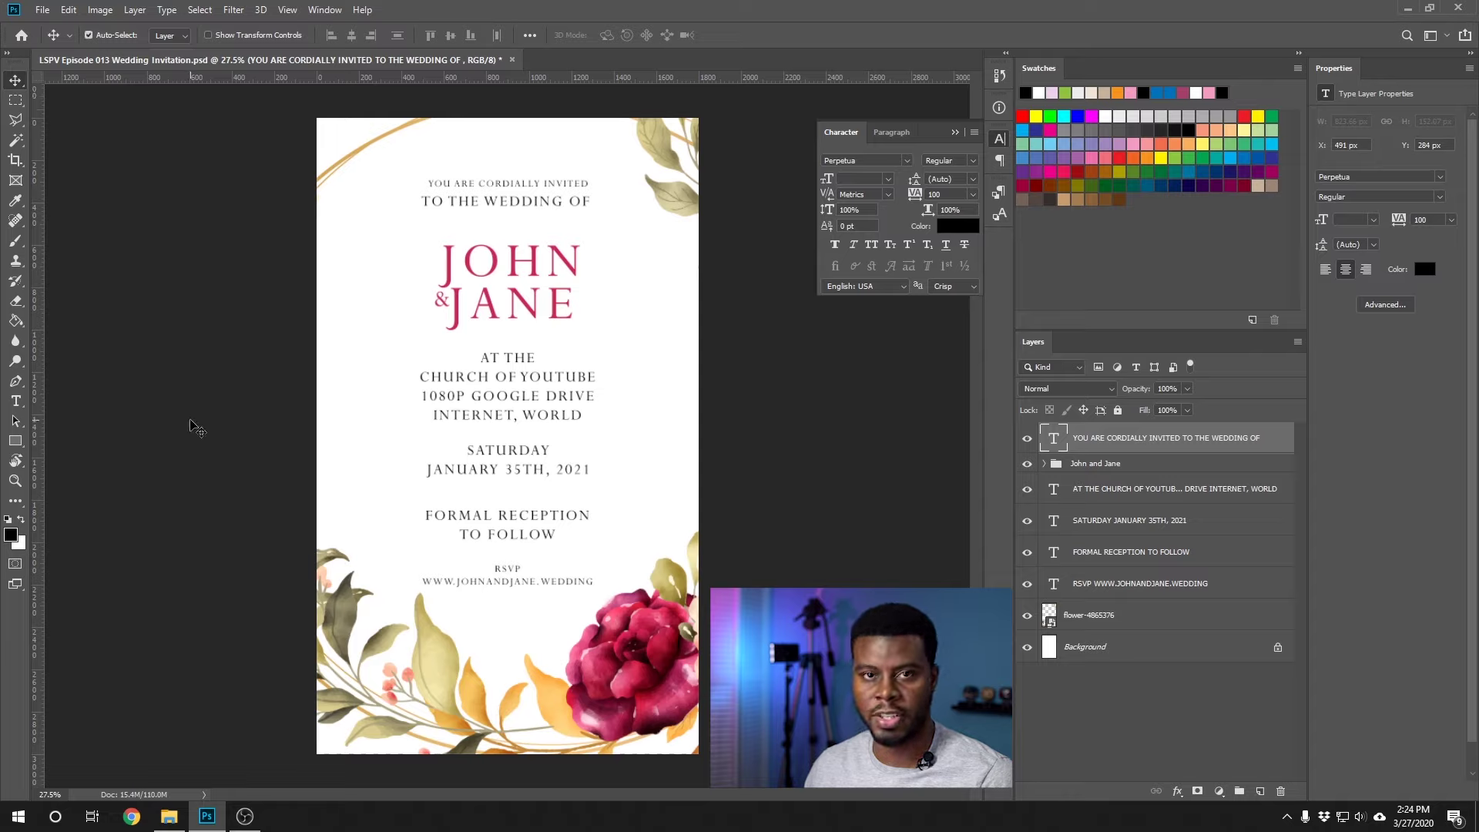
key(ctrl+r)
key(ctrl+r)
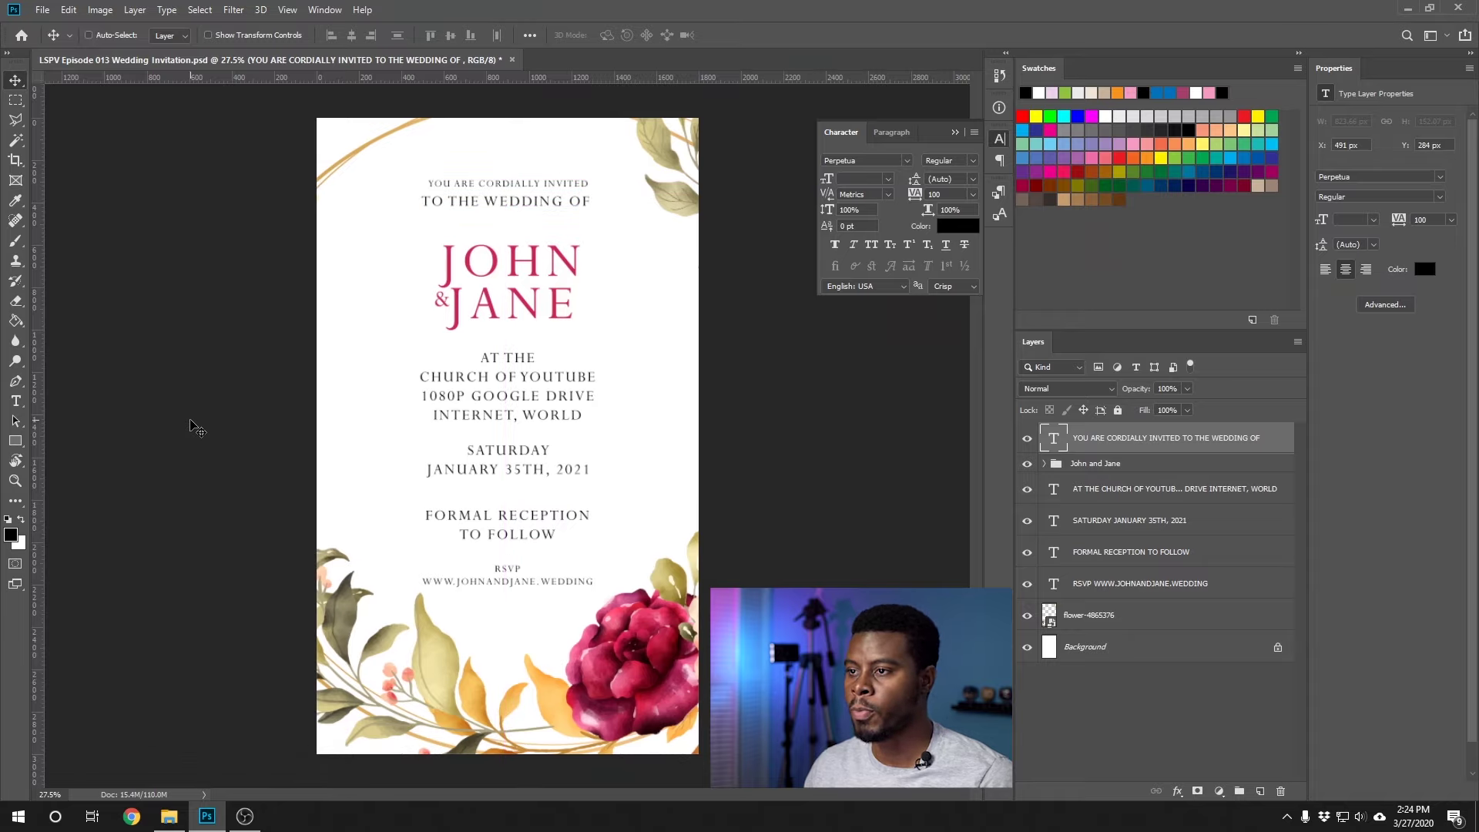
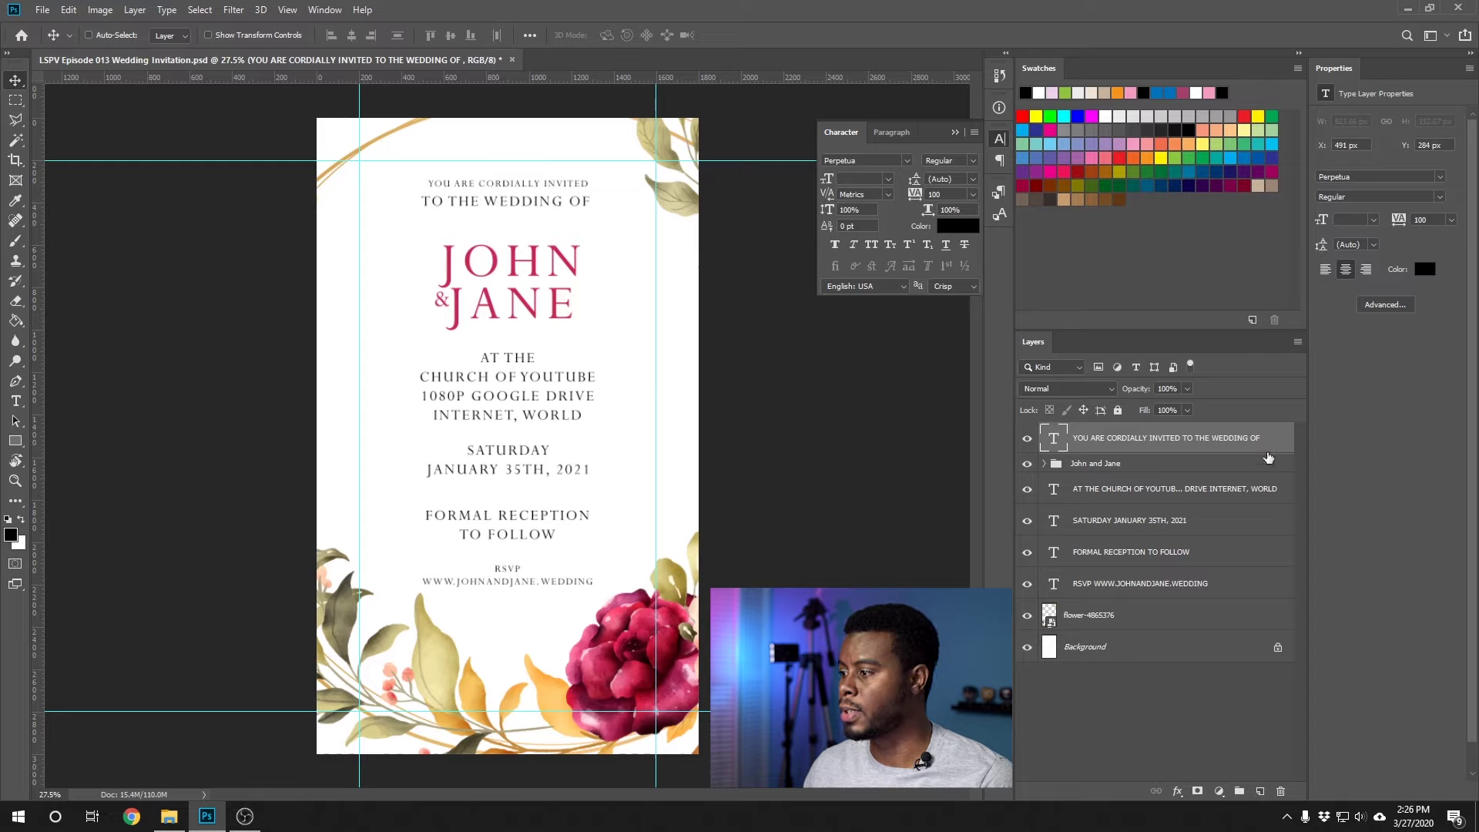
Move the heading up to the upper margin guide and raise the names group to sit midway between the heading and venue text
drag(509, 204, 502, 188)
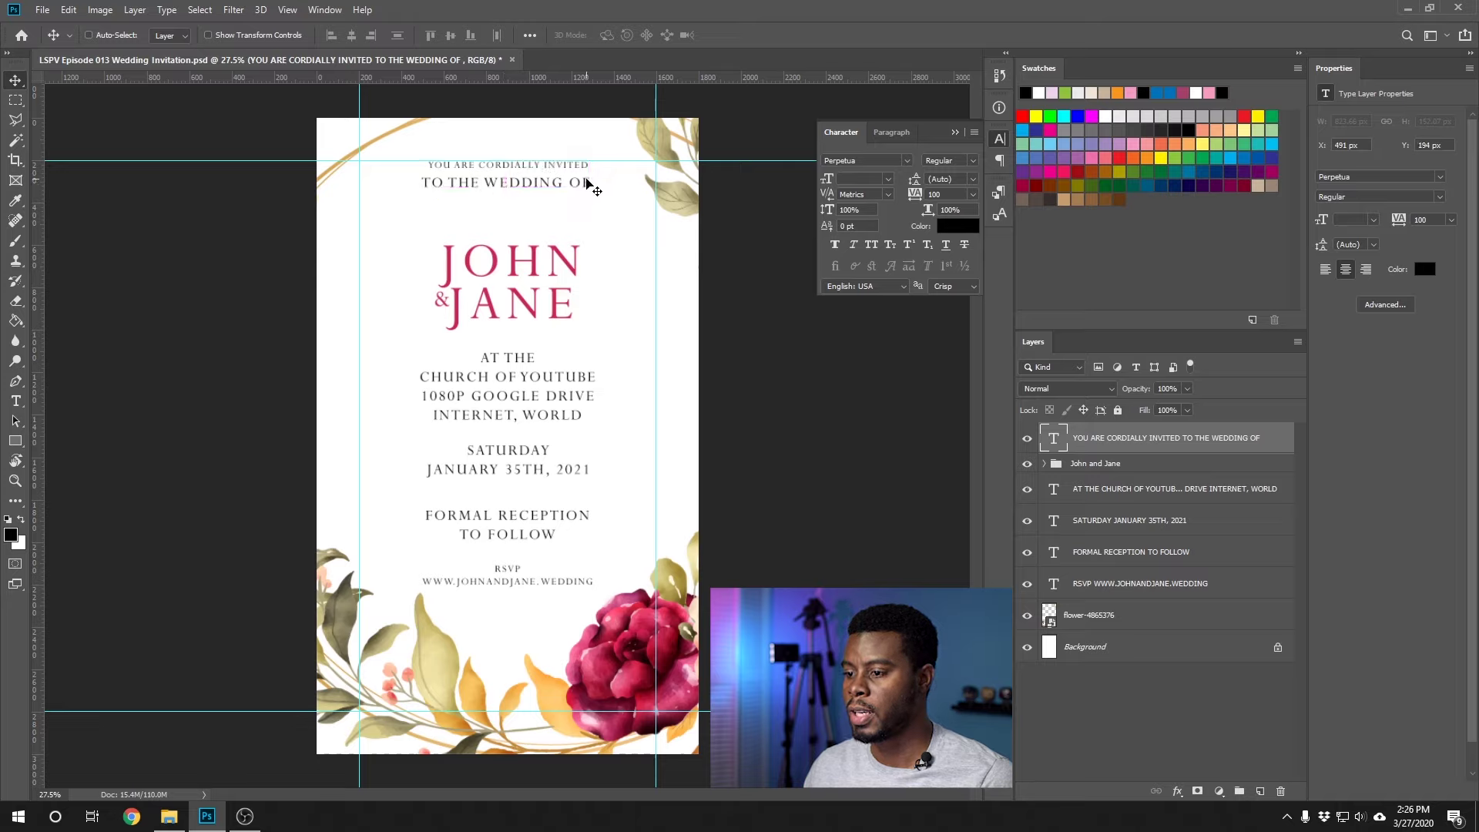
drag(509, 330, 514, 278)
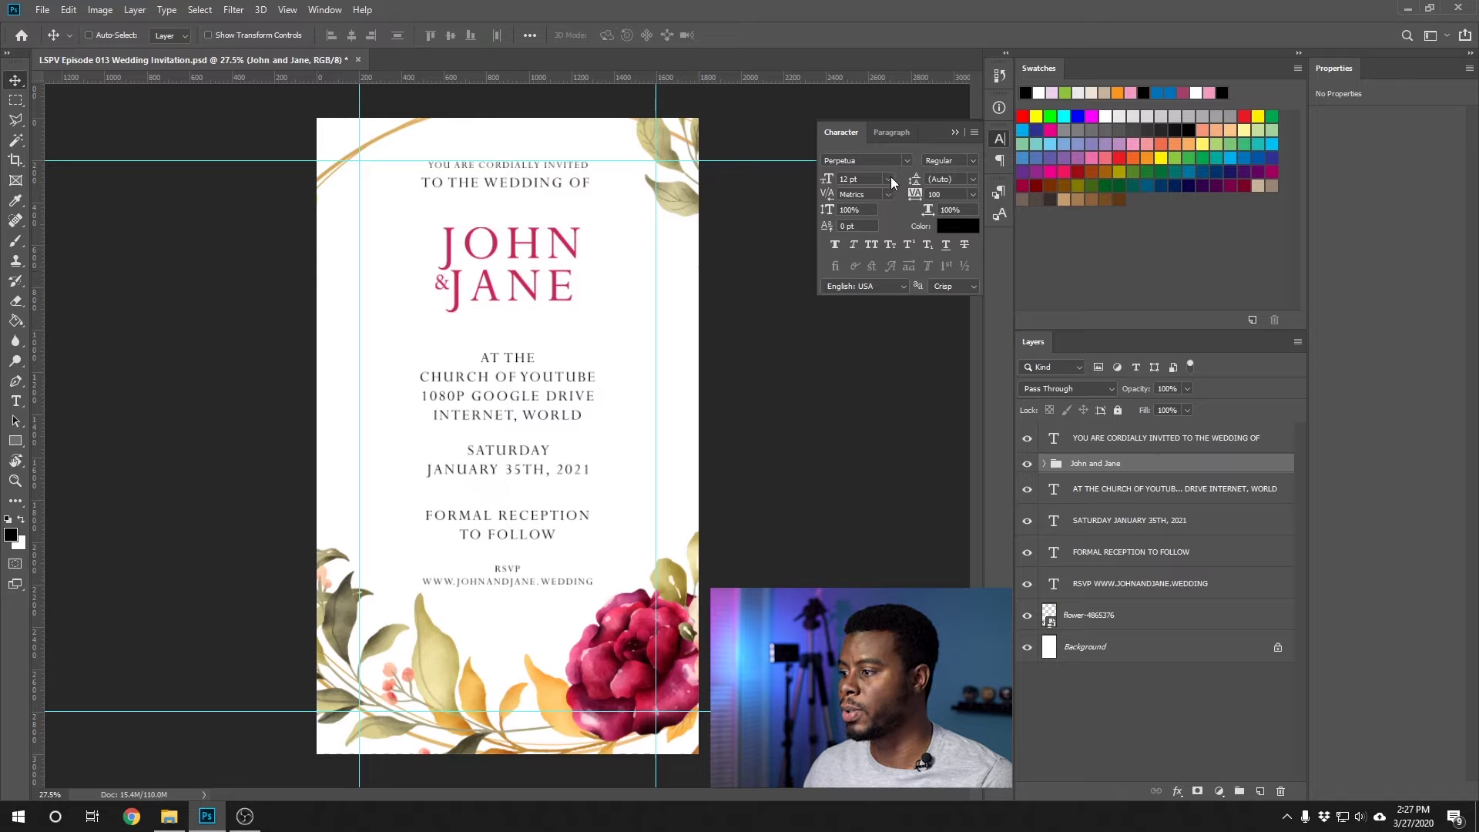
key(ctrl)
mouse_move(668, 283)
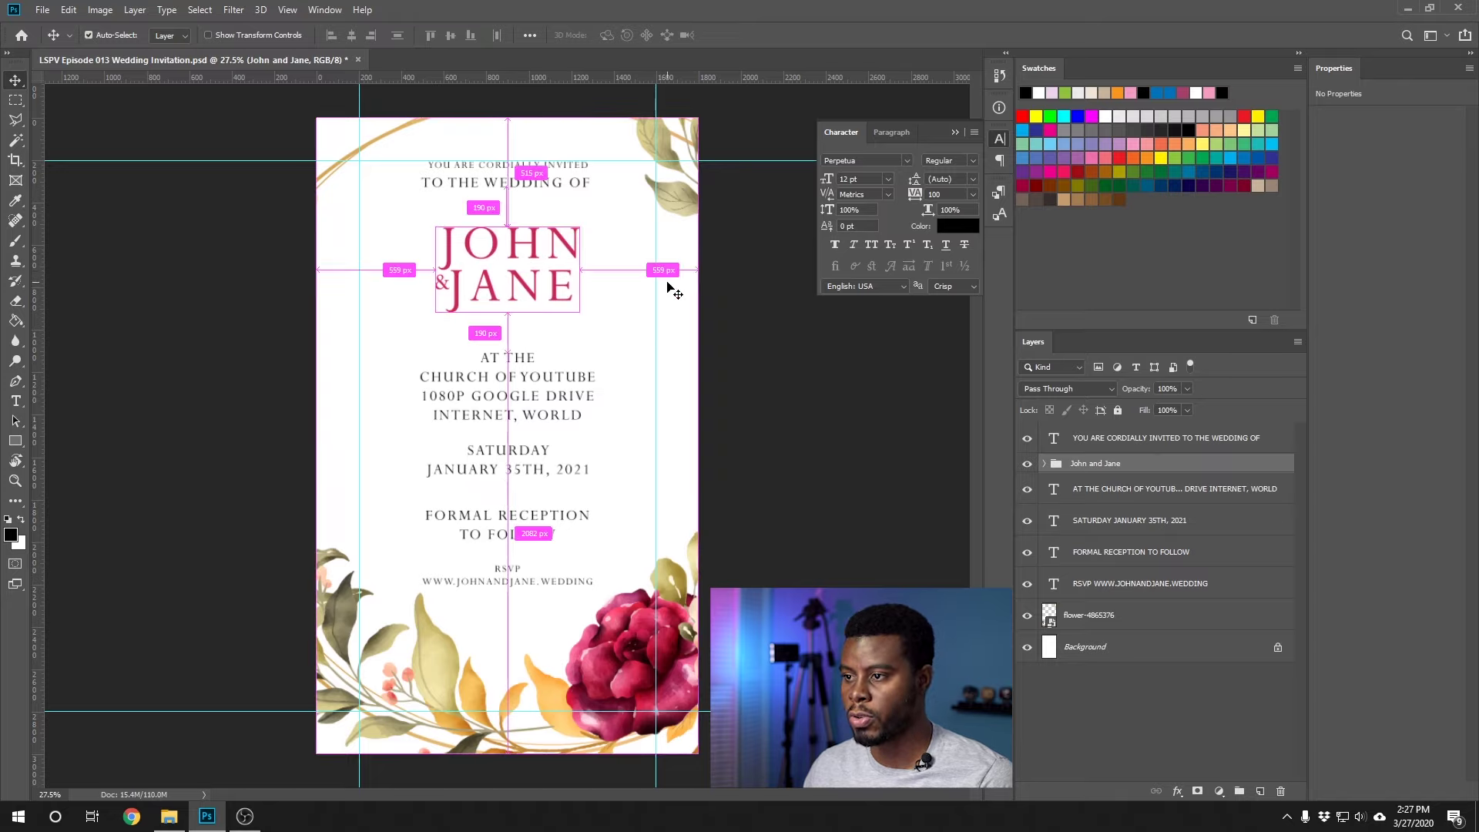
Scale the couple's names group proportionally to 130%
key(ctrl+t)
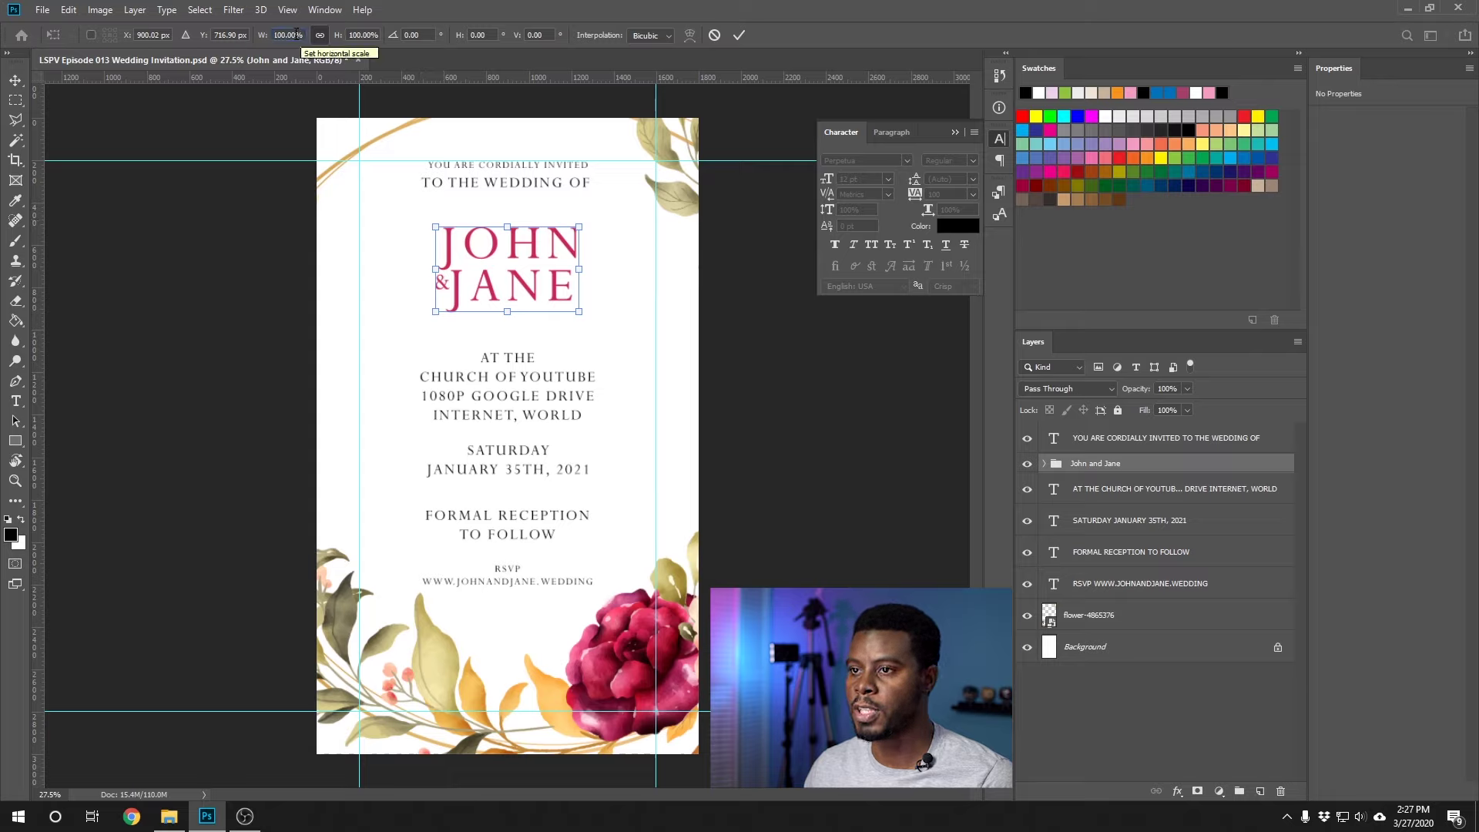
text(110)
key(Return)
text(120)
key(Return)
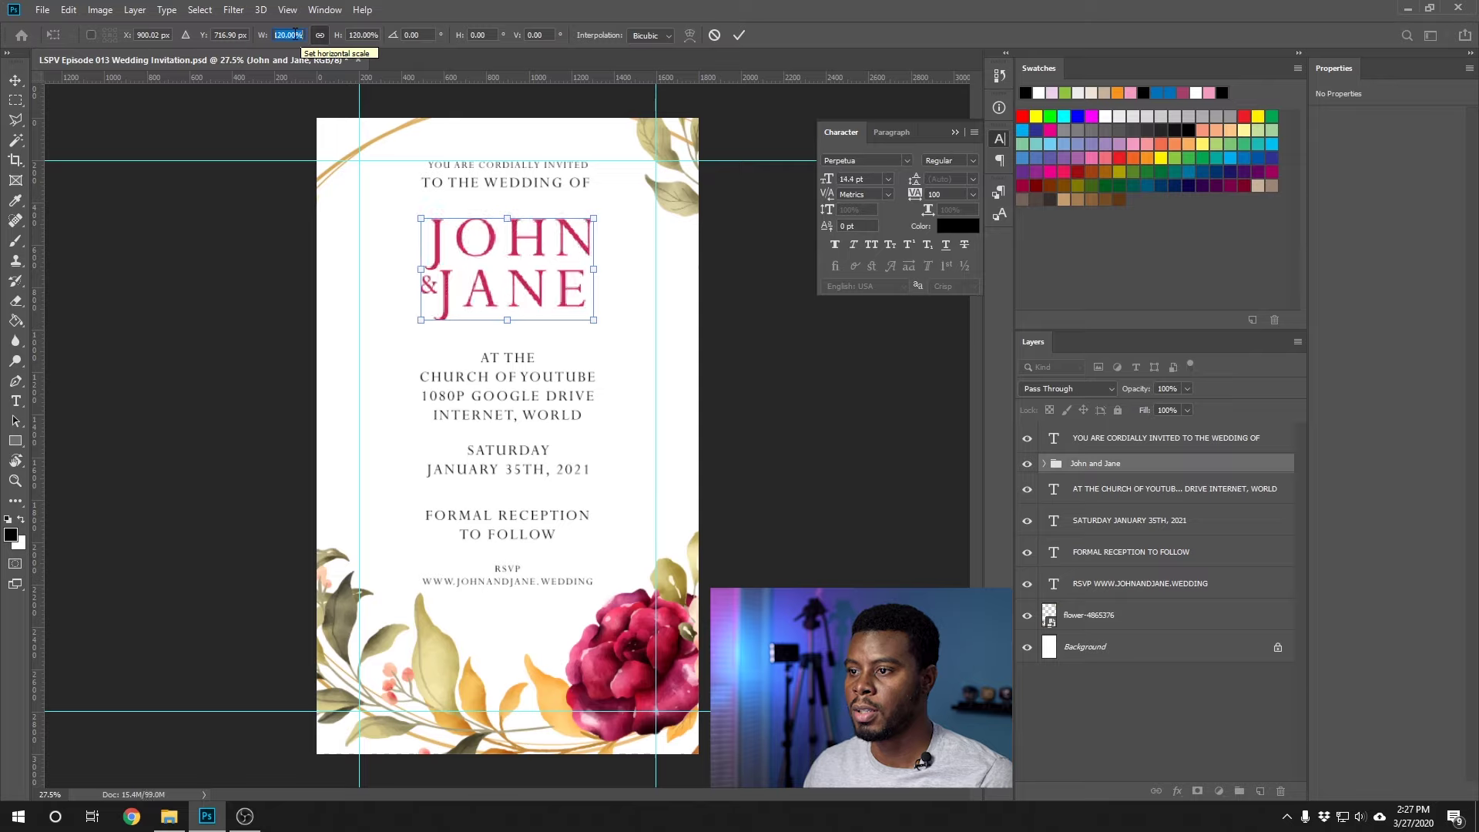
text(130)
key(Return)
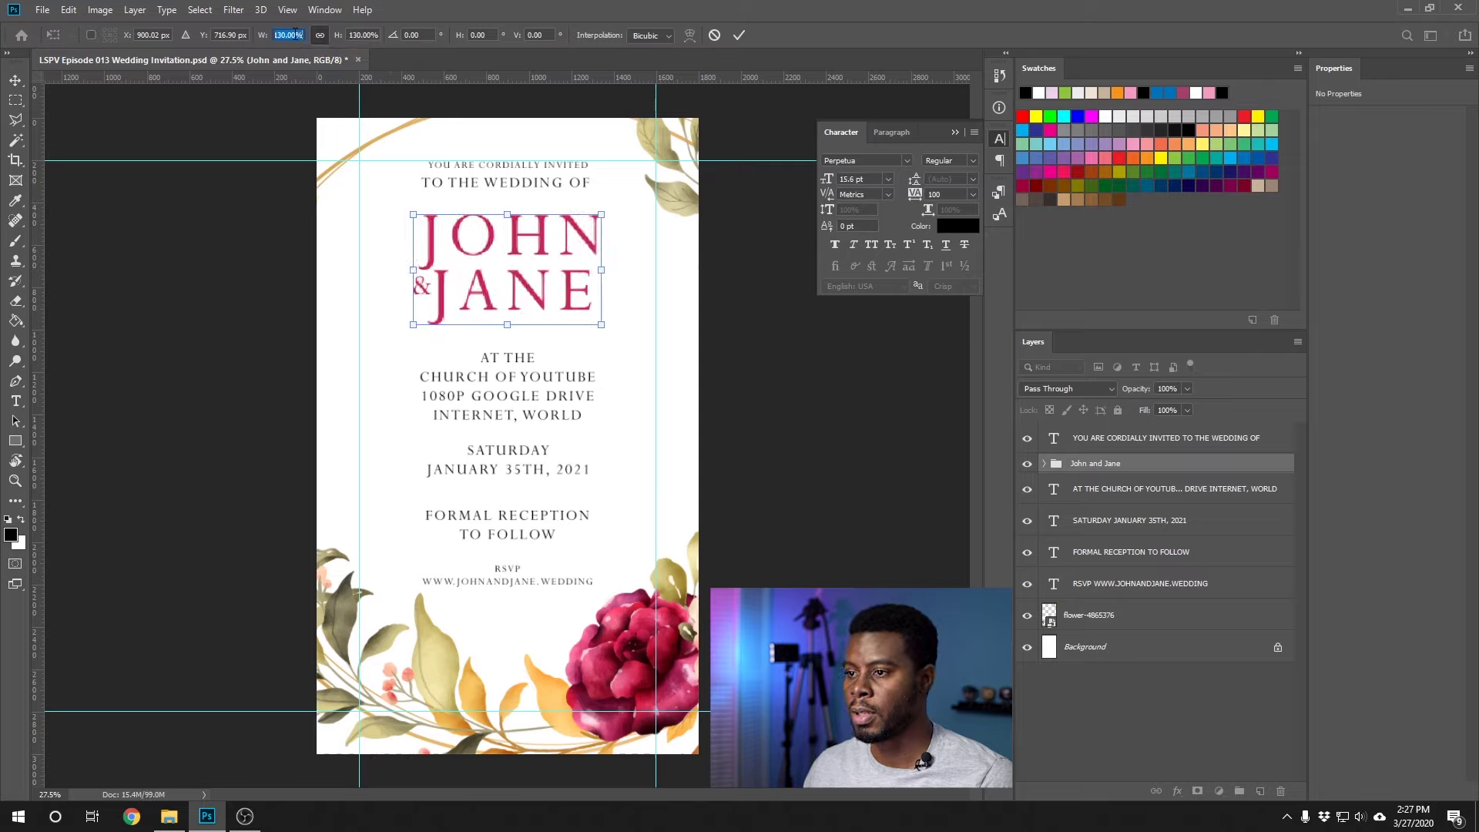
key(Return)
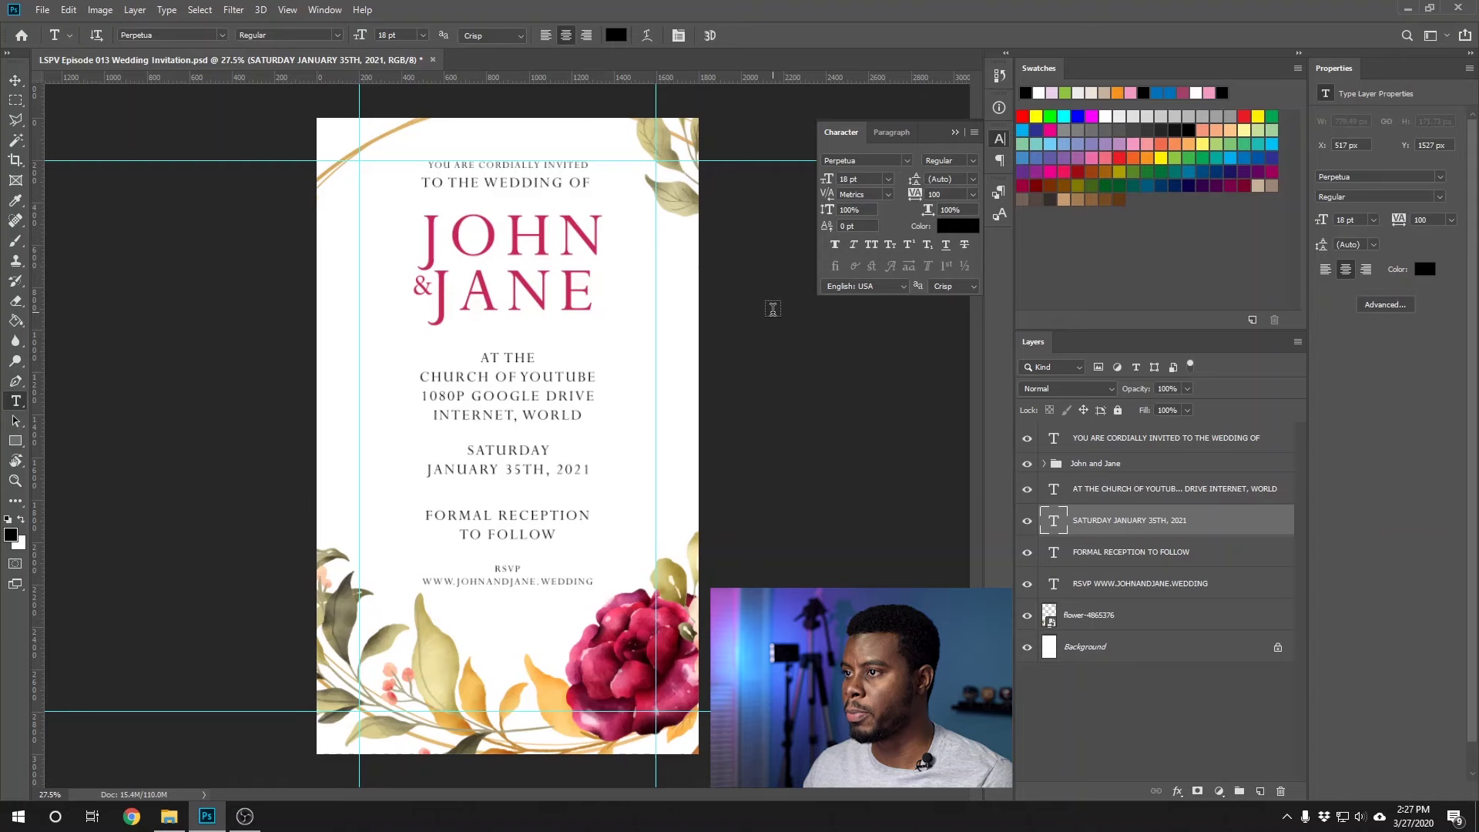
Recolour the date text with the crimson c82754 sampled from the couple's names and set its font style to Bold
click(616, 35)
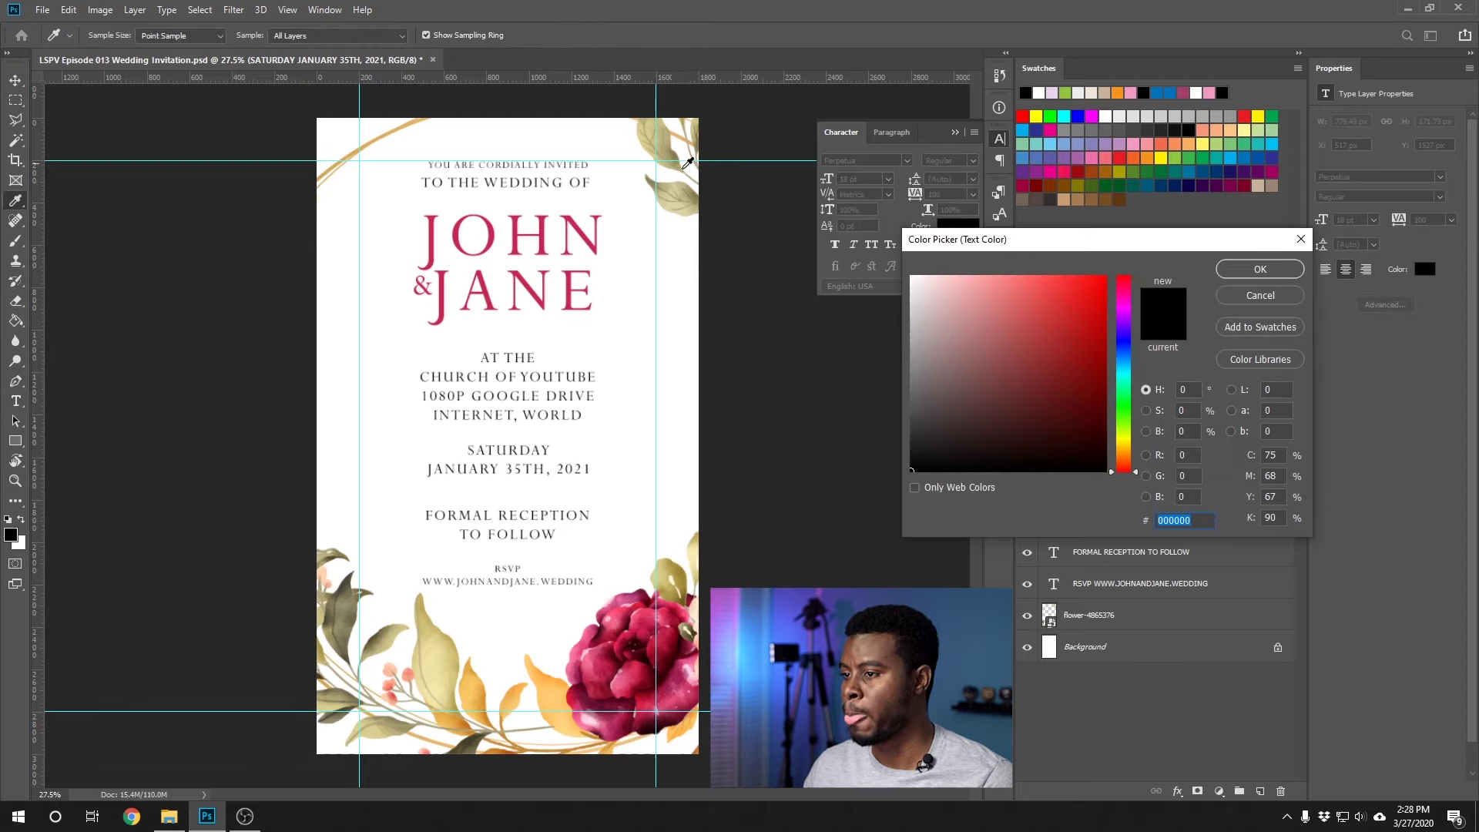
click(496, 229)
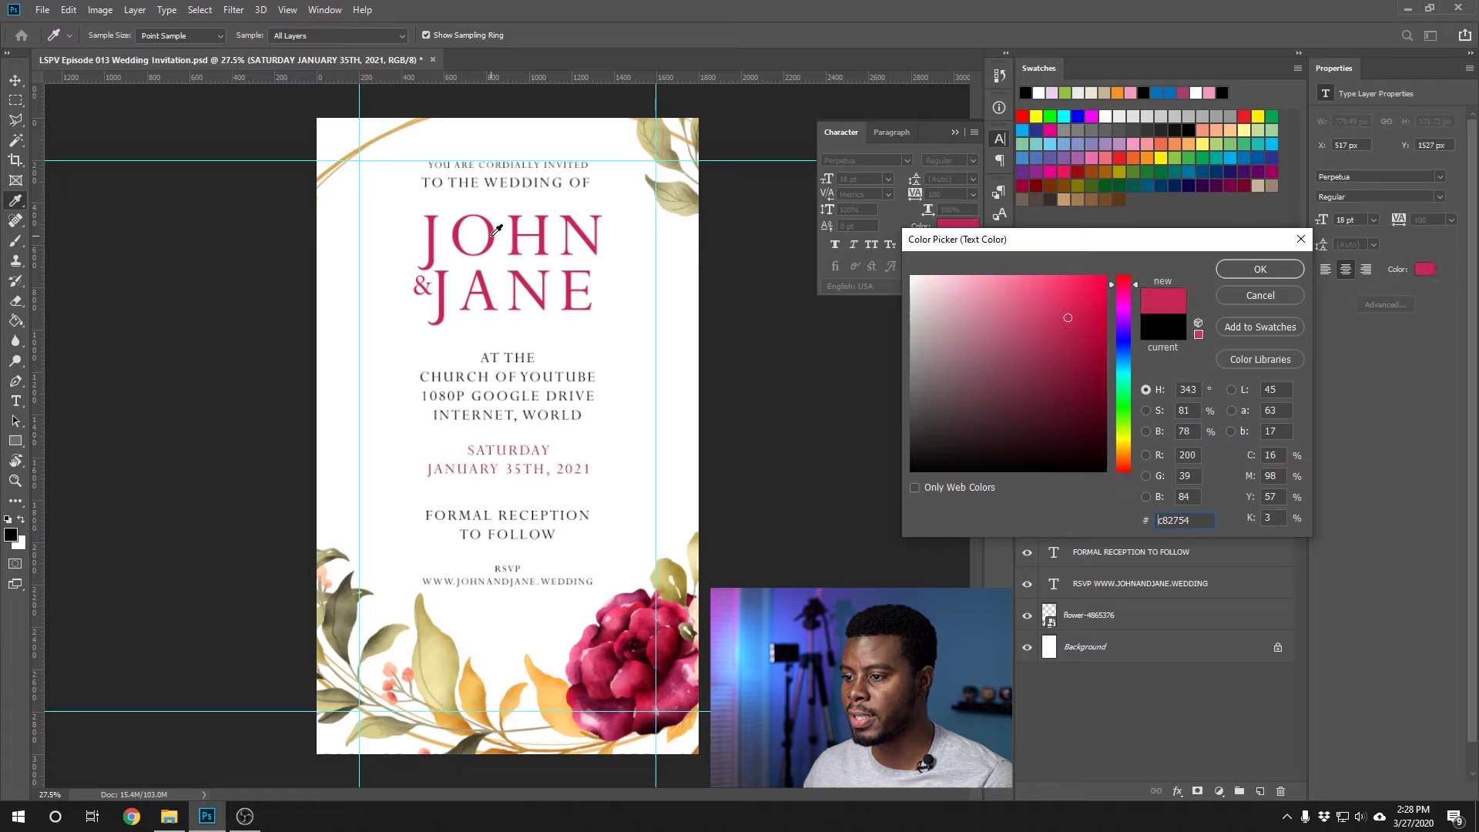
click(1241, 266)
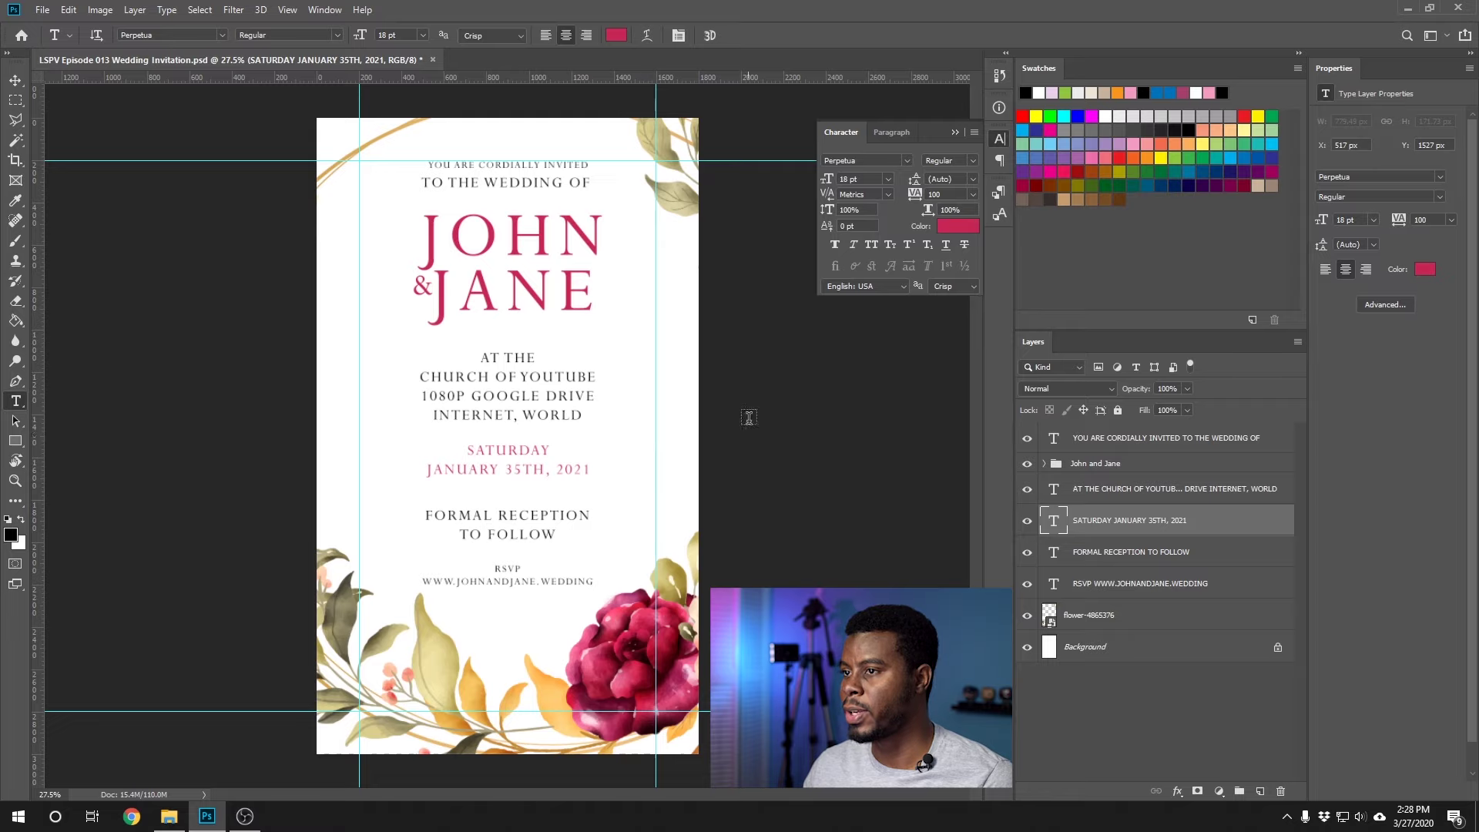
click(335, 35)
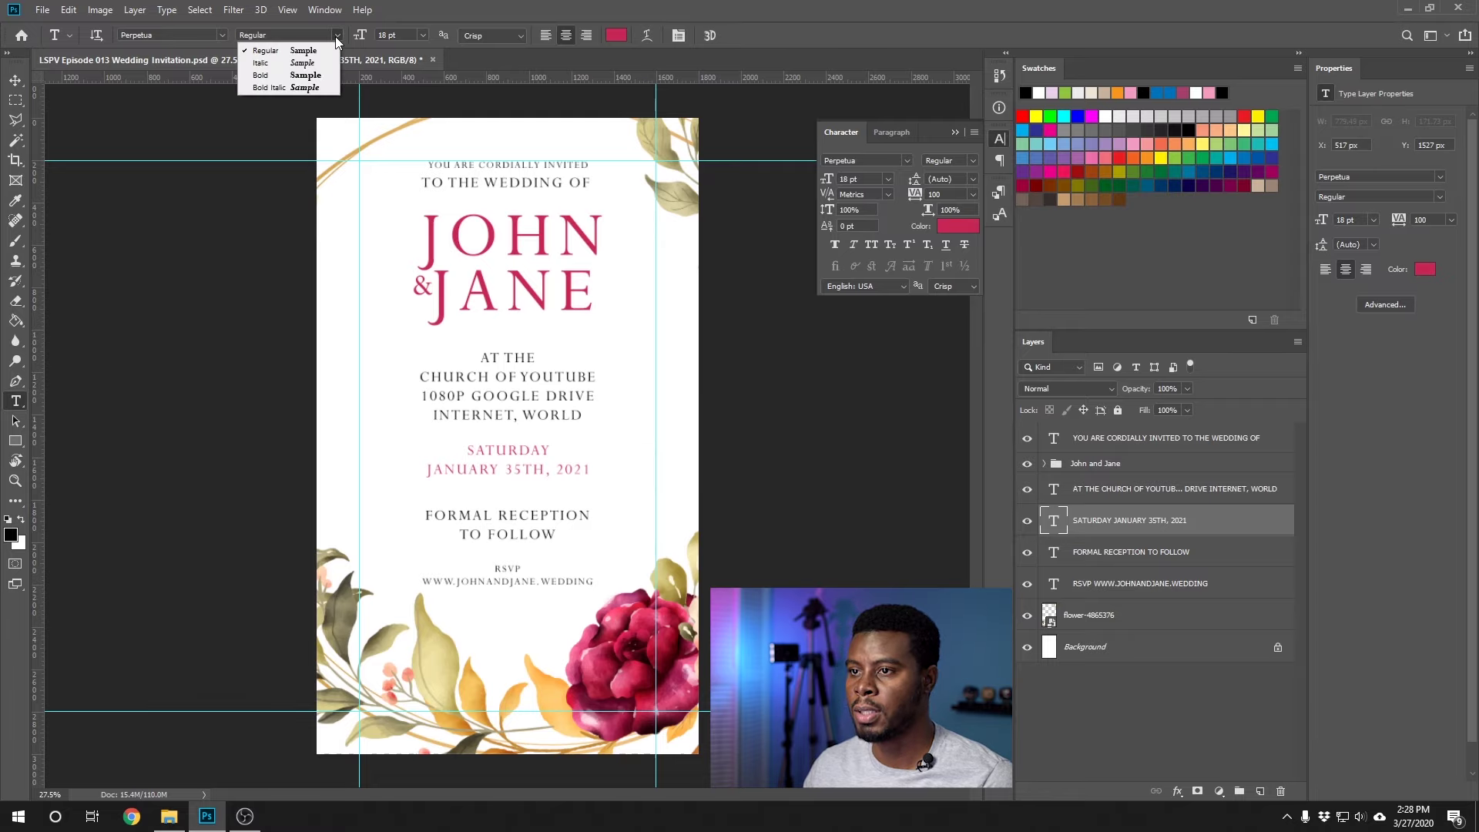
click(316, 77)
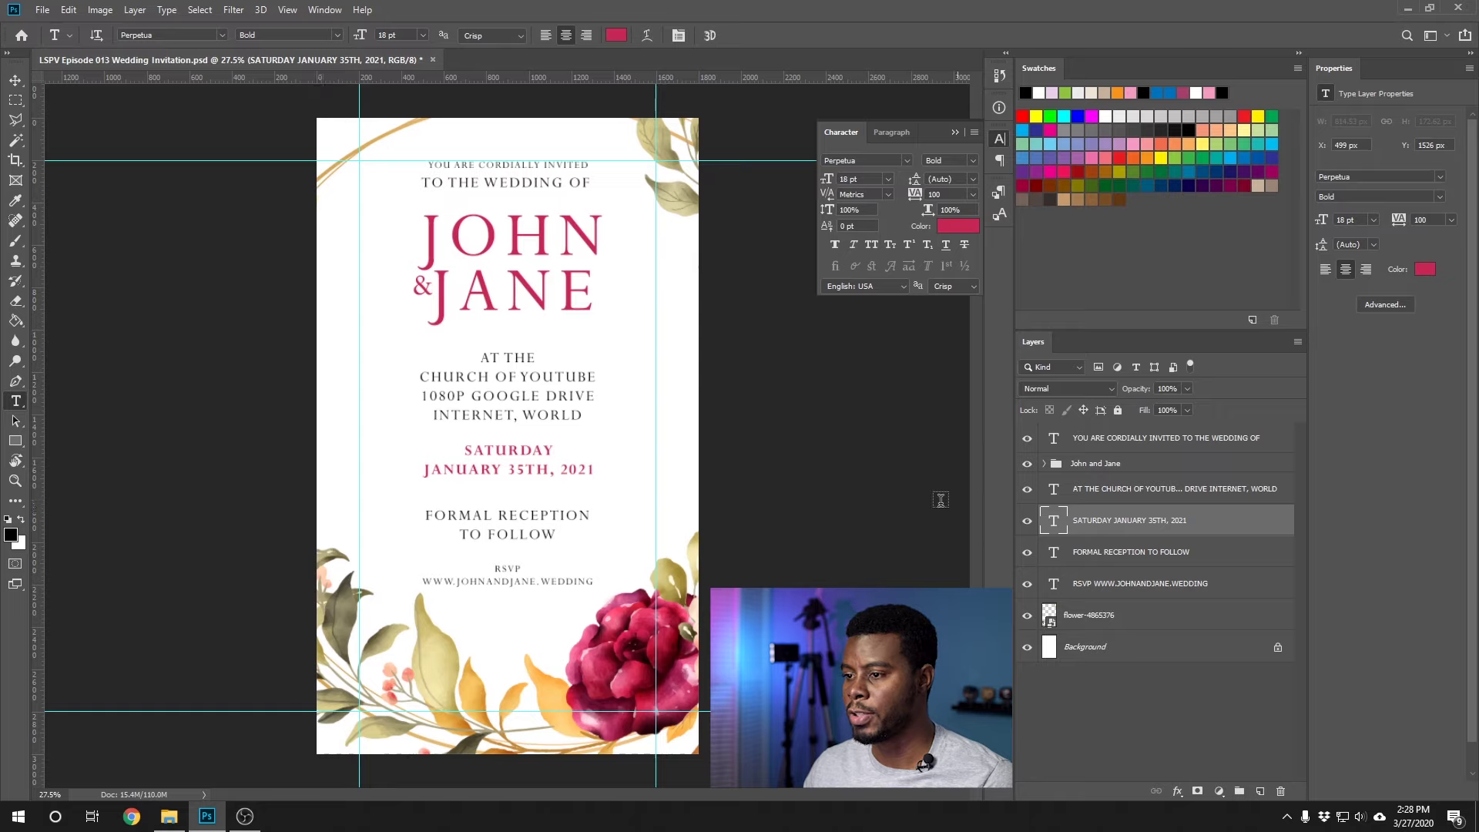
Recolour the RSVP and website text with the names' crimson c82754 and make it Bold
click(1140, 585)
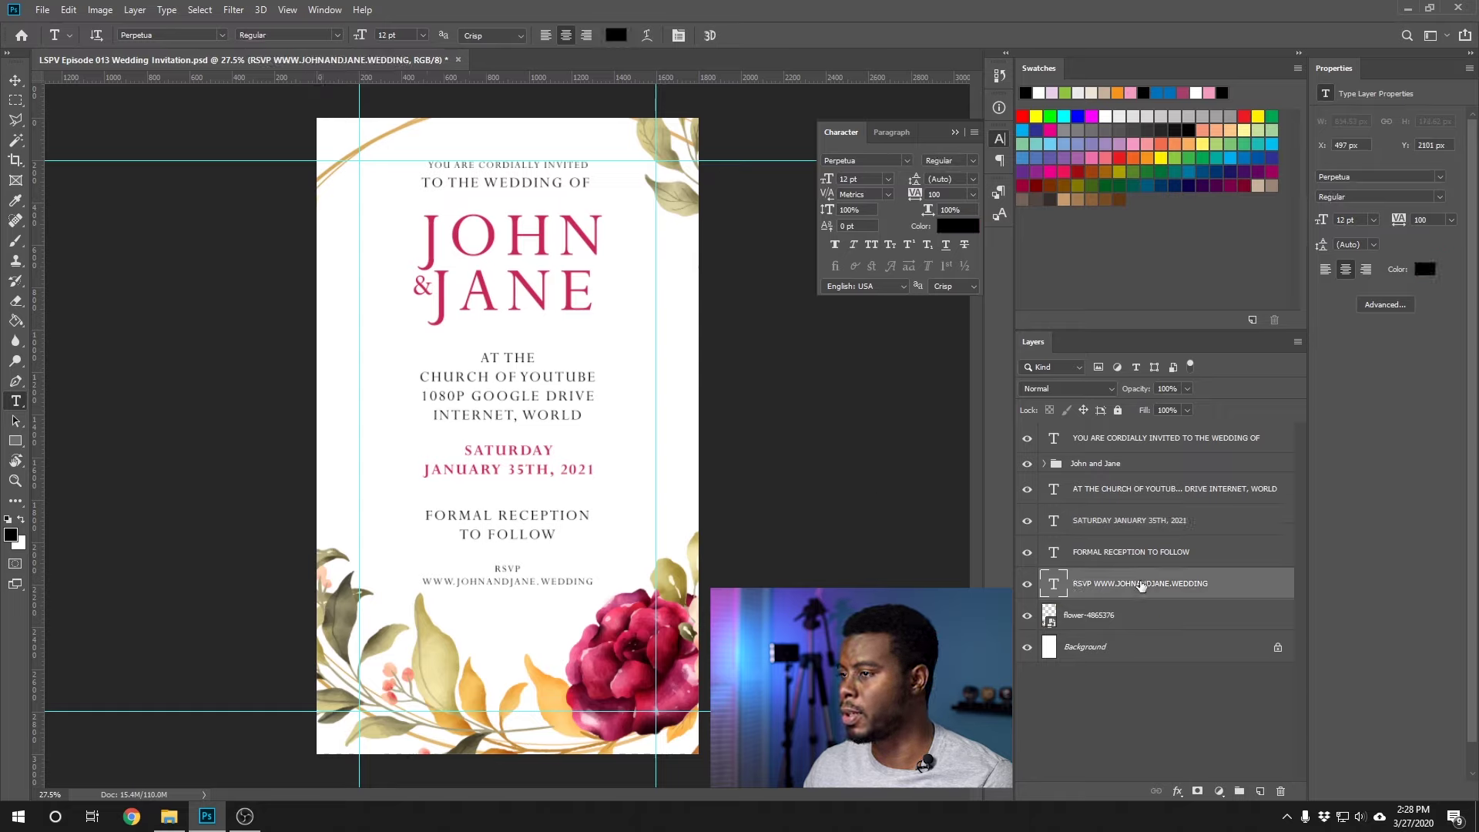
click(616, 35)
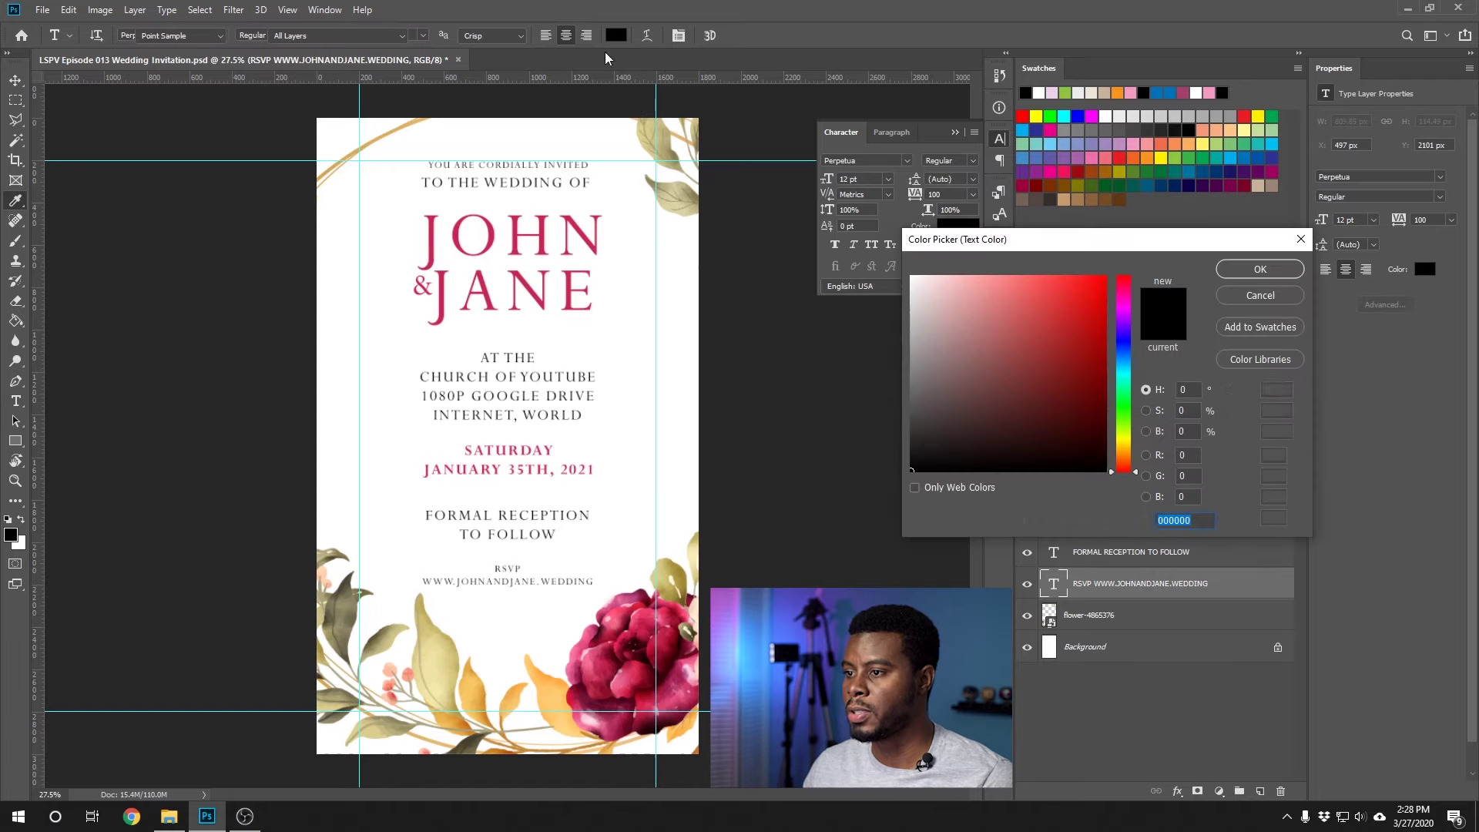
click(521, 231)
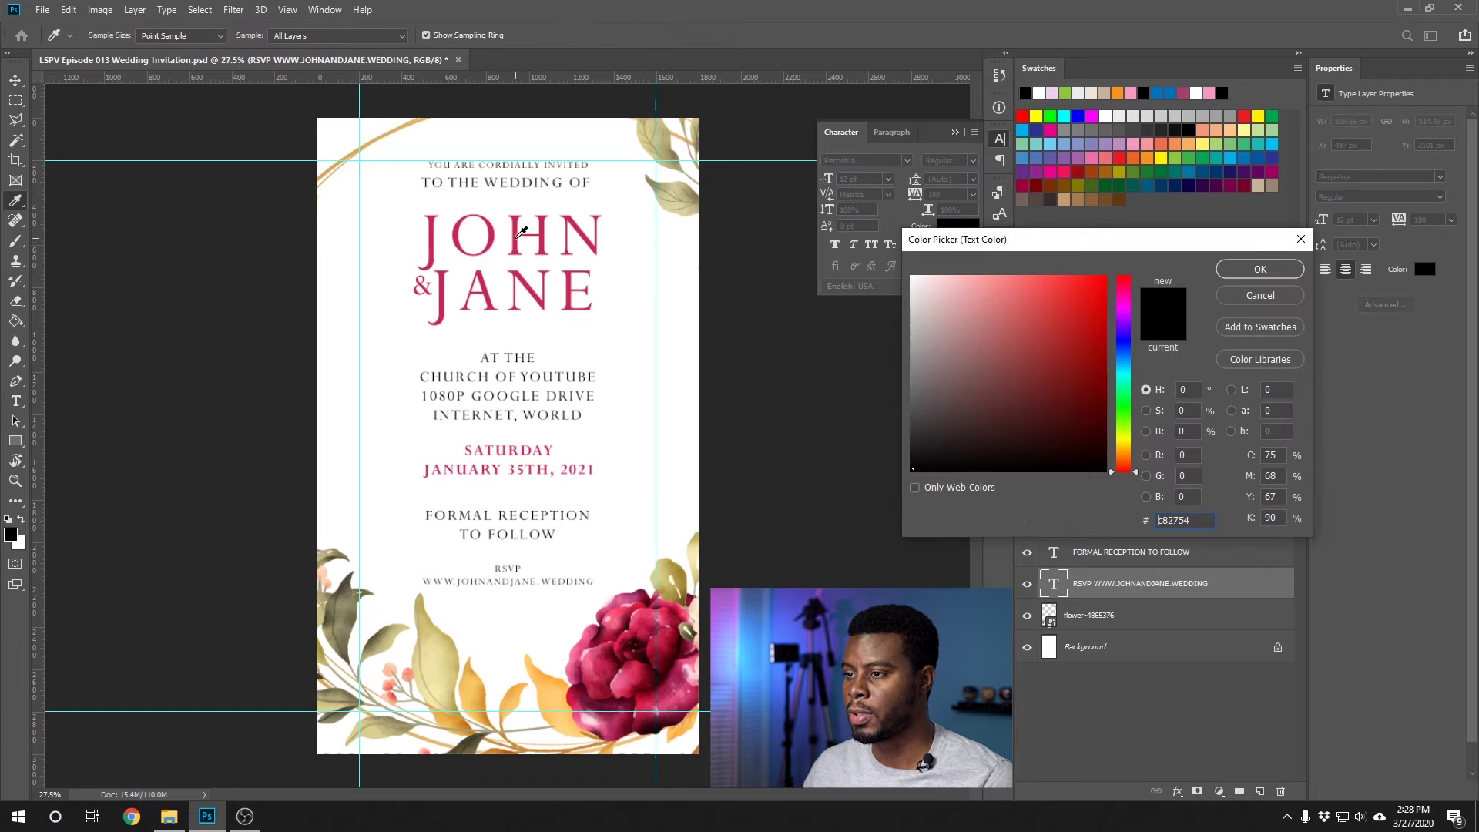
click(588, 227)
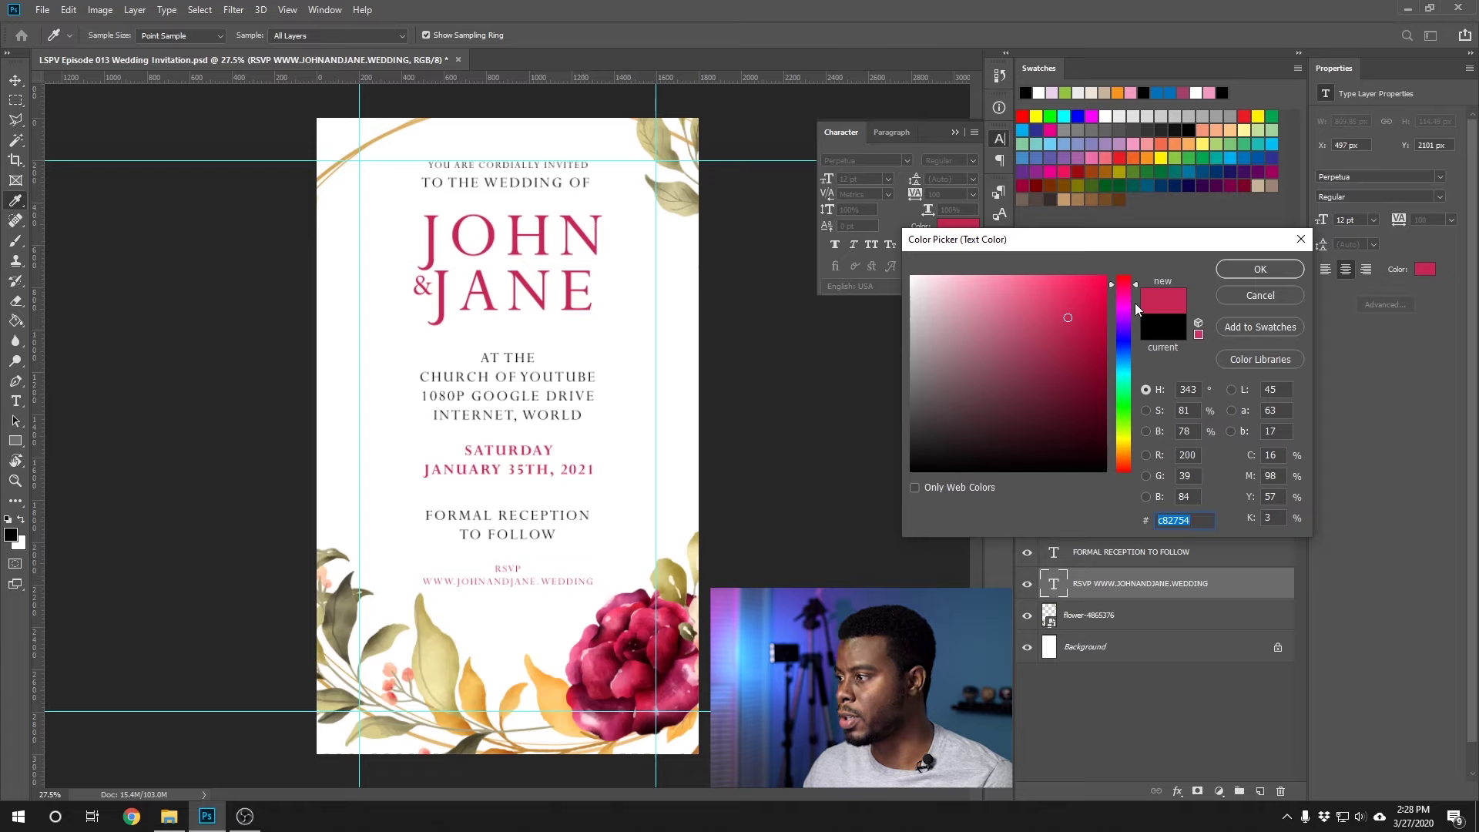
click(1259, 271)
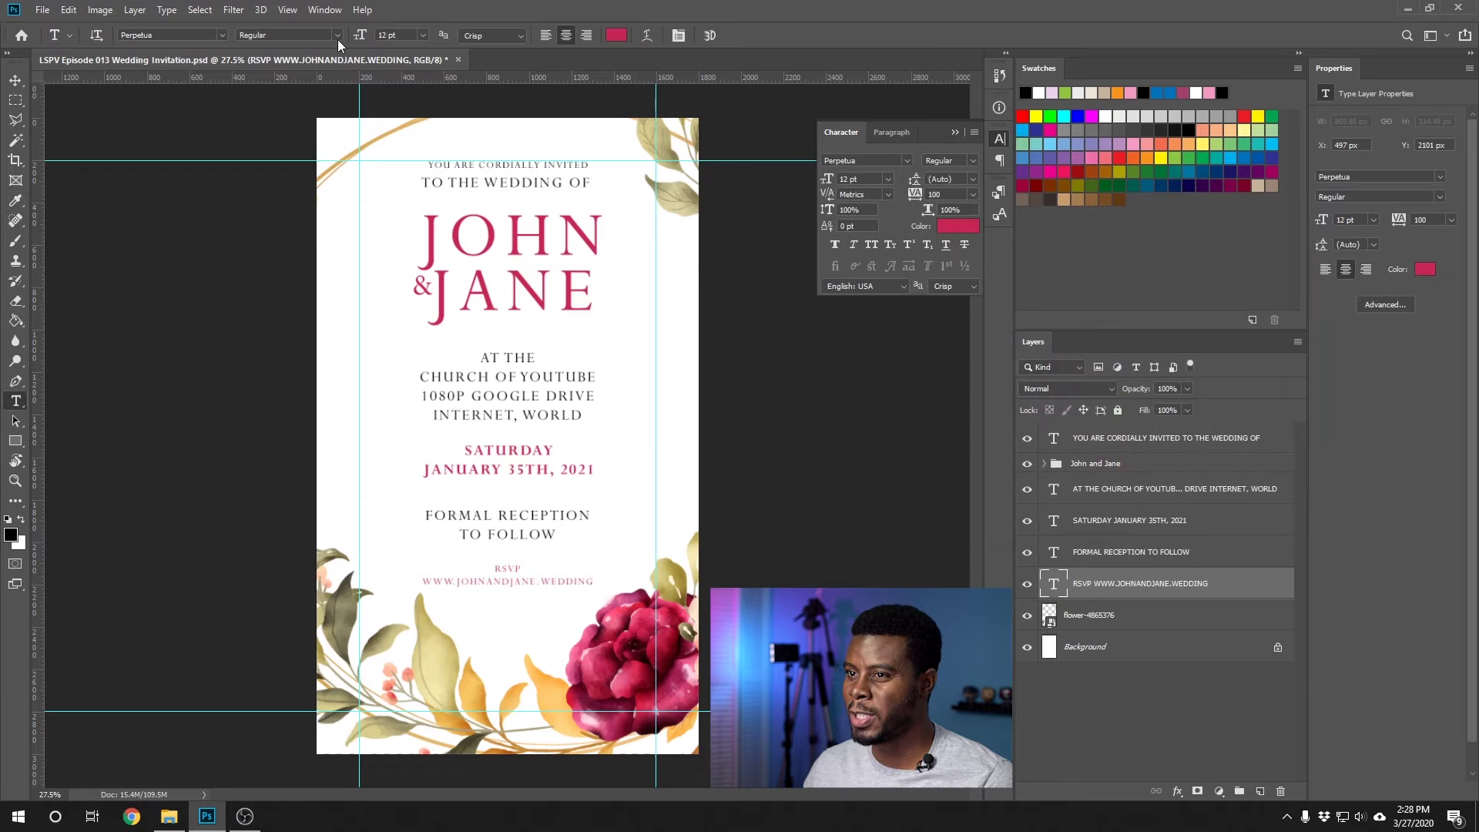
click(338, 35)
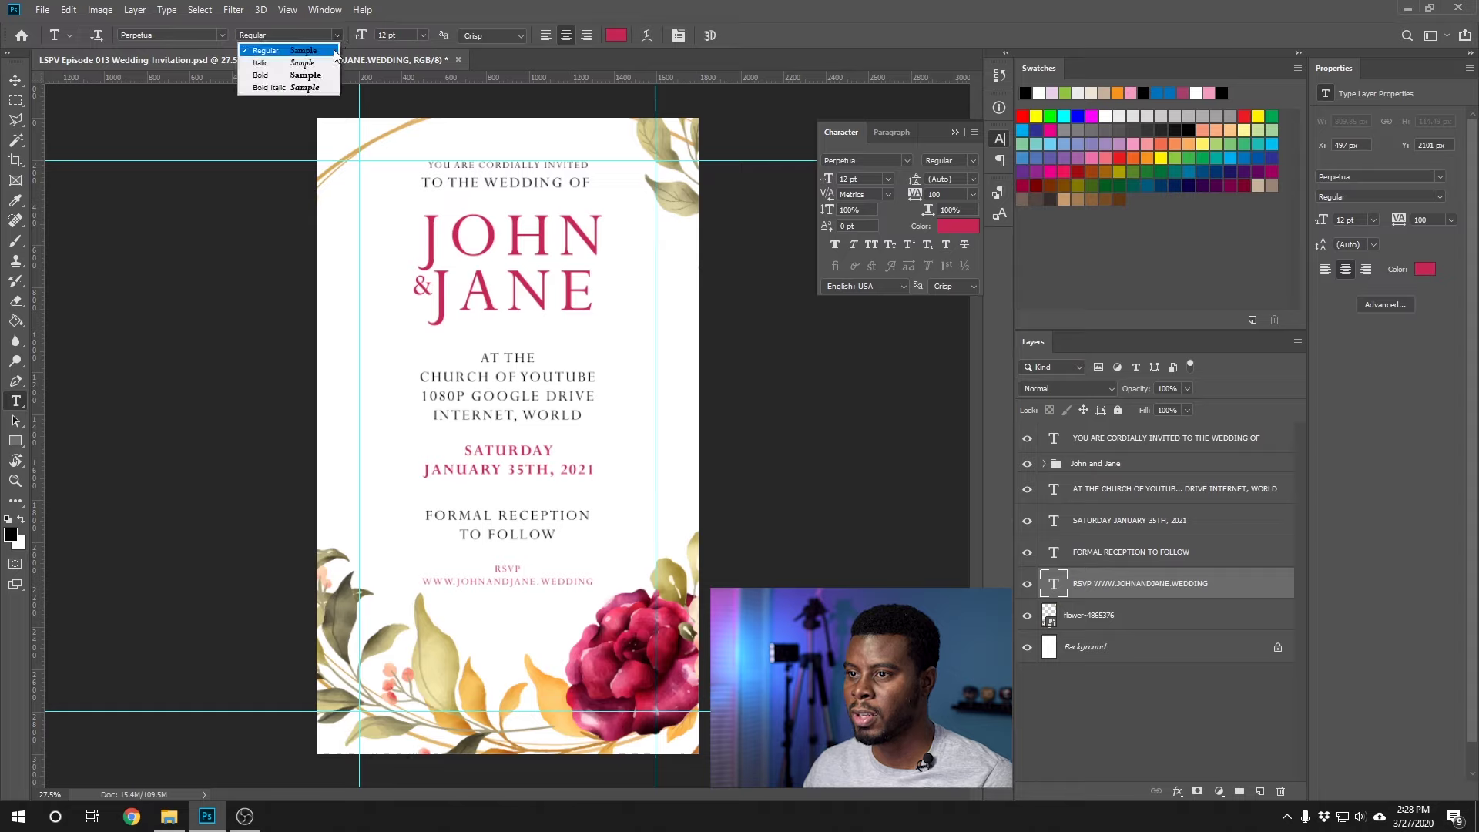
click(325, 76)
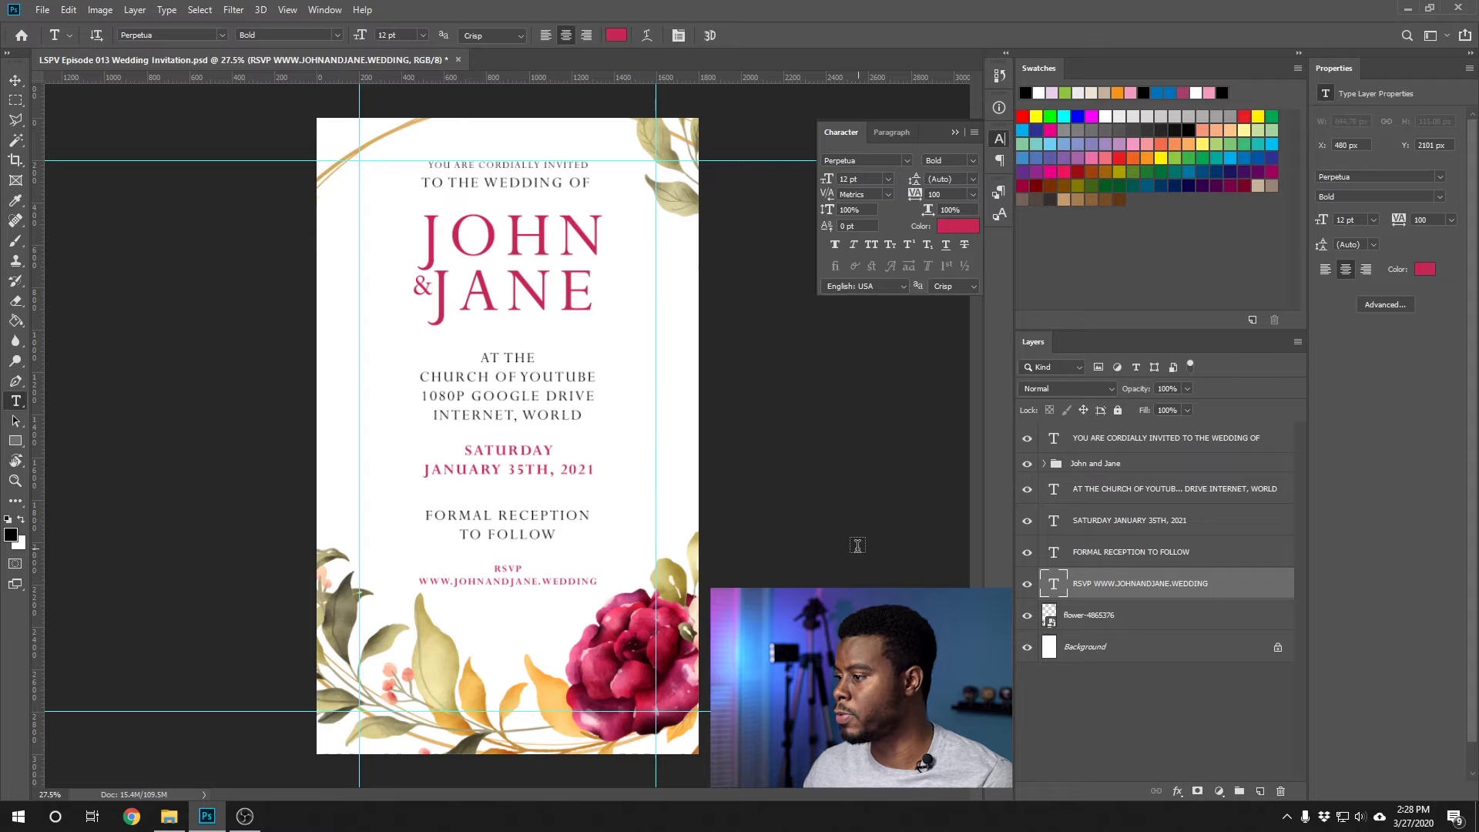
Move the venue text straight up to Y 1043 px, closer to the couple's names
key(v)
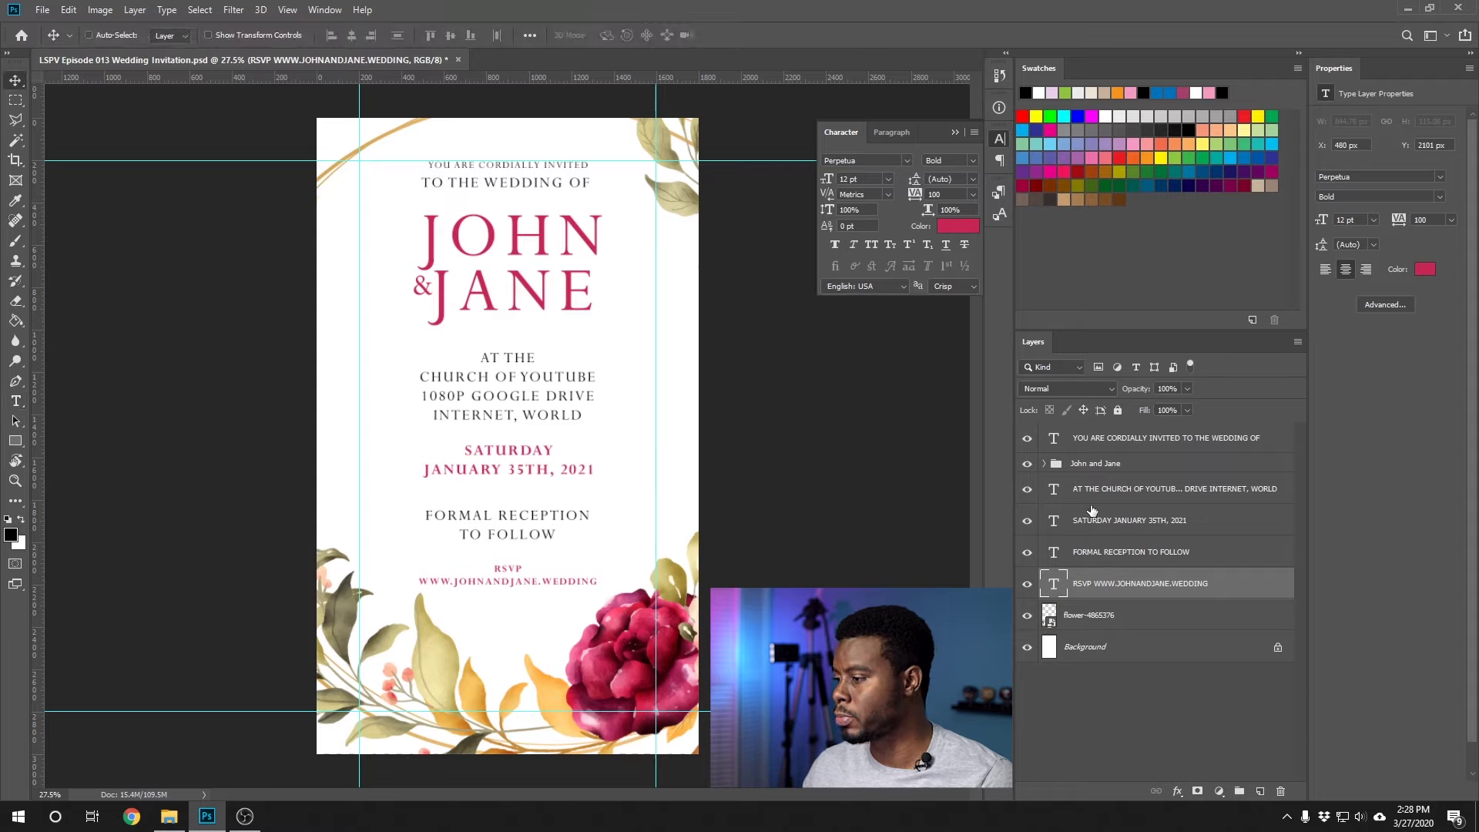
key(t)
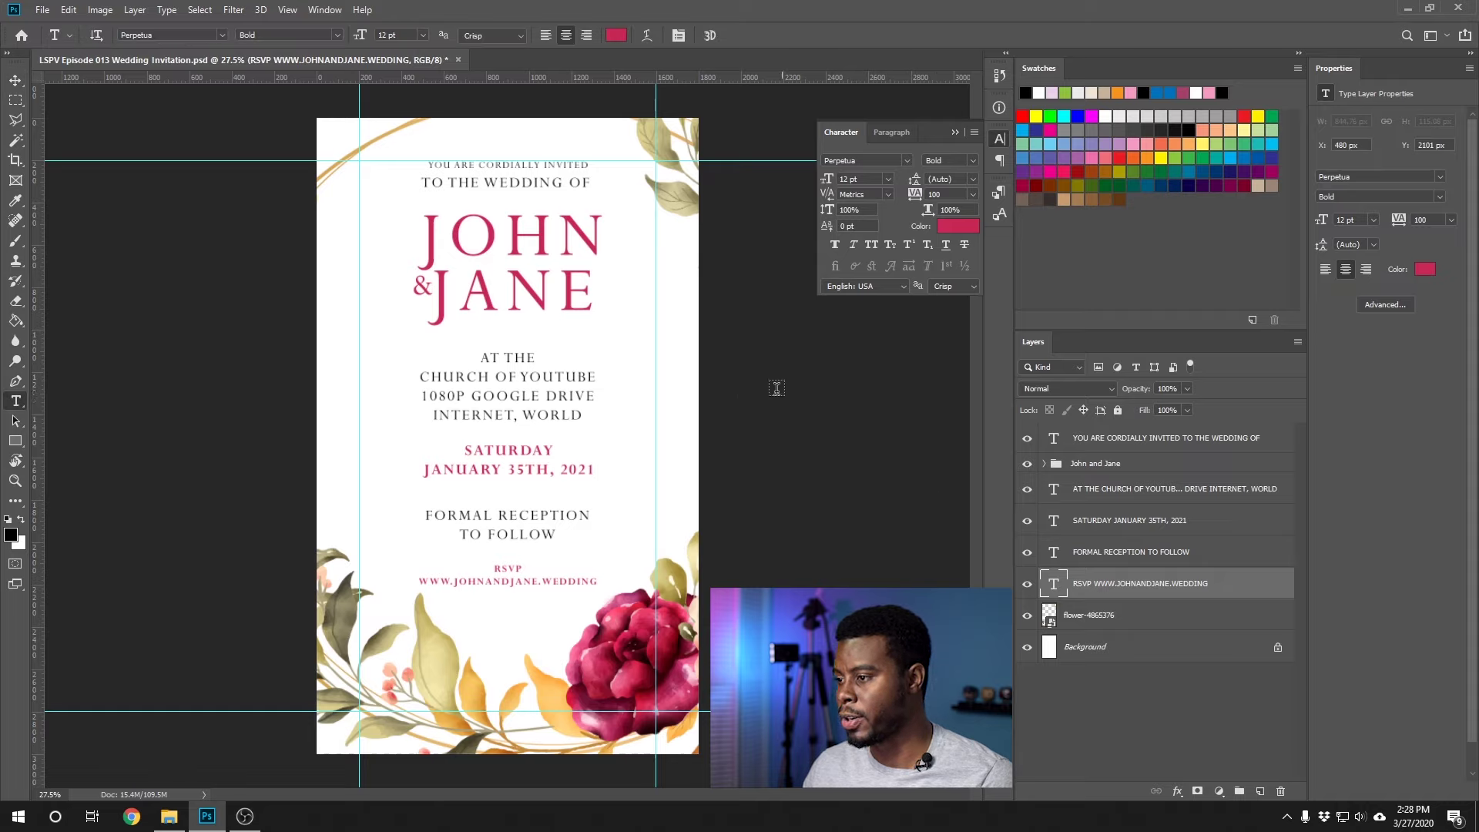
key(v)
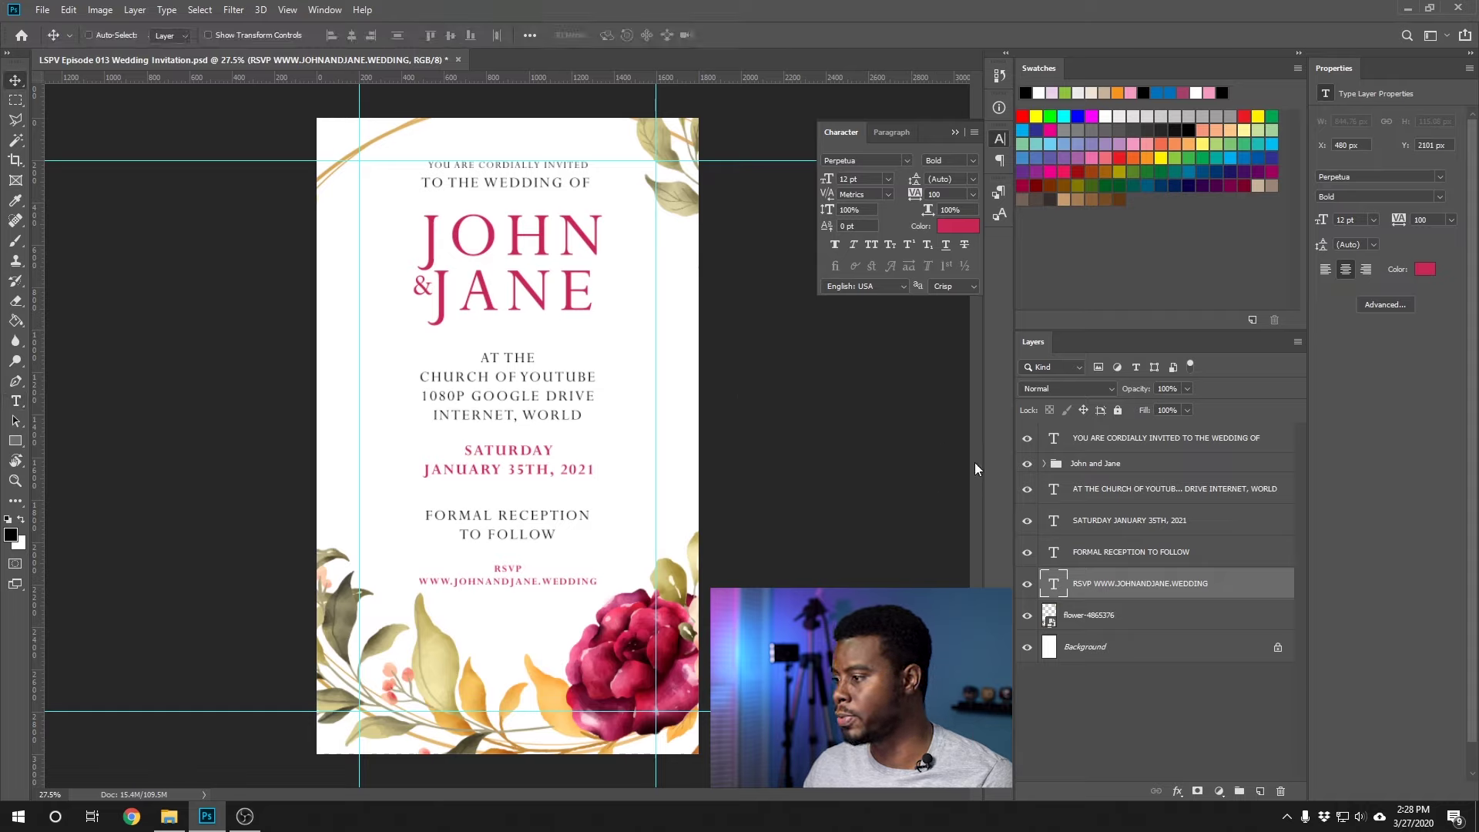
click(1130, 493)
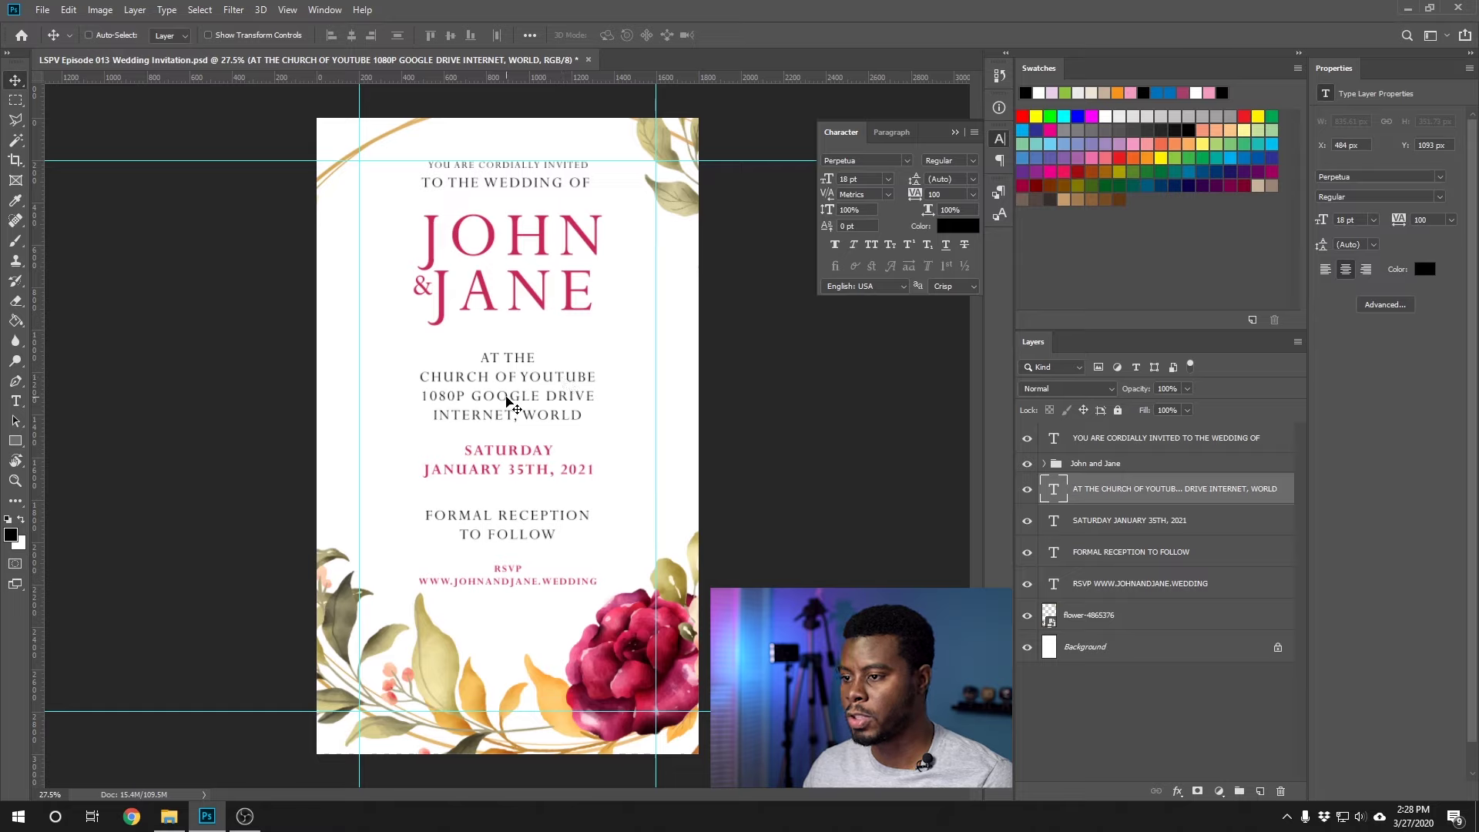
drag(508, 396, 508, 386)
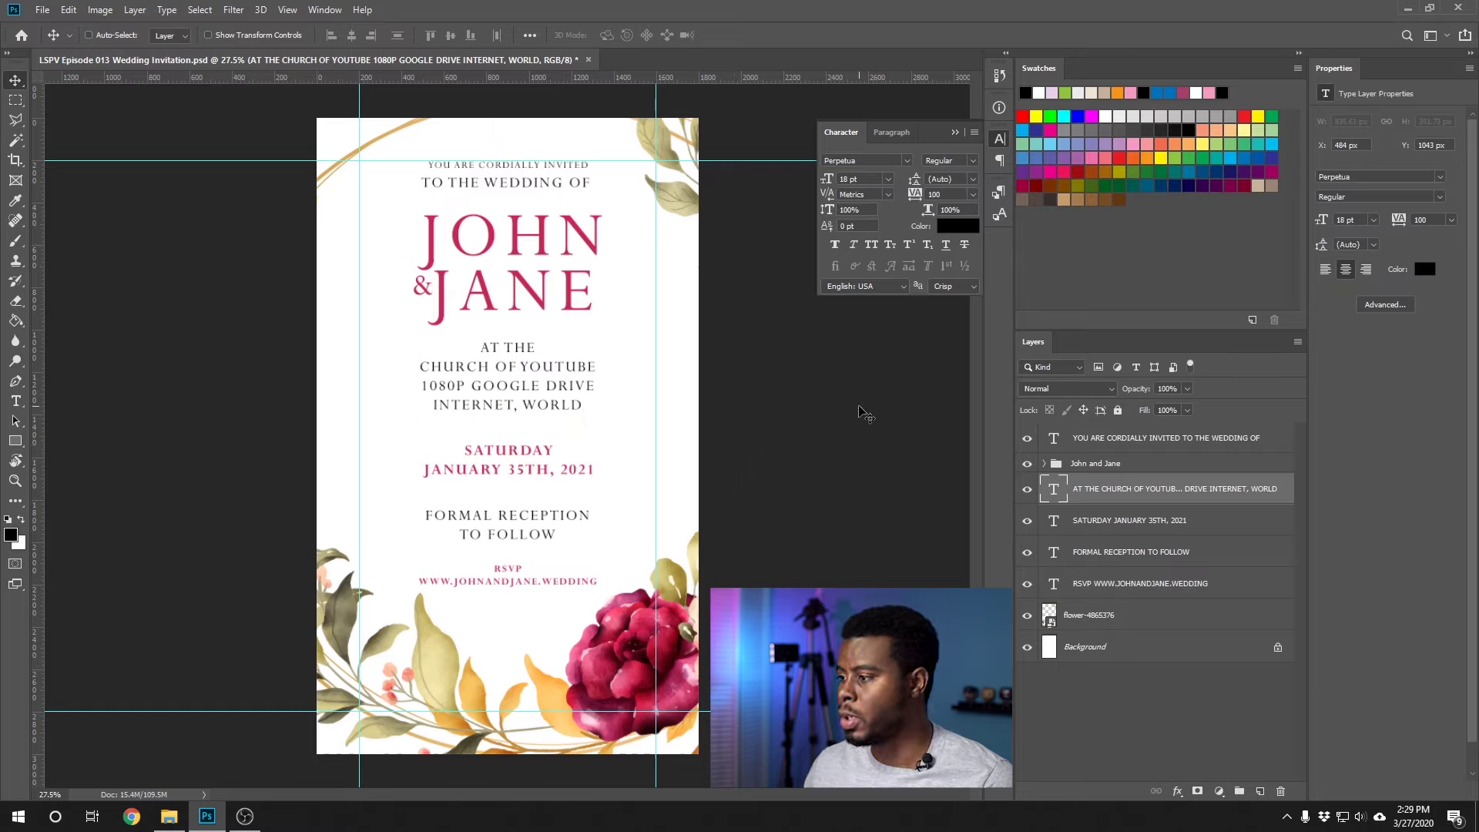
Distribute the five text layers and the couple's names group evenly in the vertical direction
click(1098, 447)
ctrl+click(1113, 464)
ctrl+click(1138, 493)
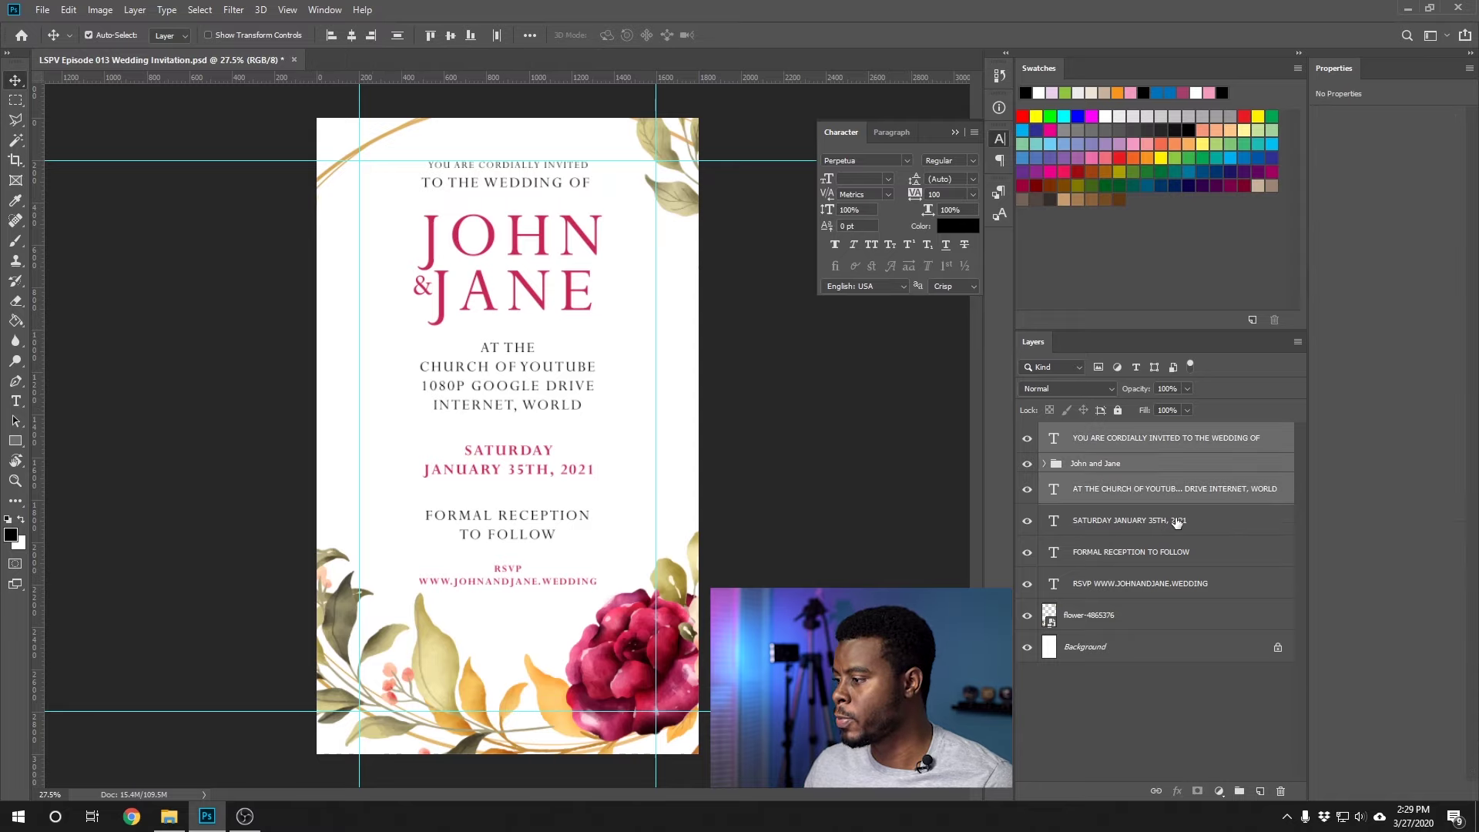
ctrl+click(1175, 523)
ctrl+click(1194, 558)
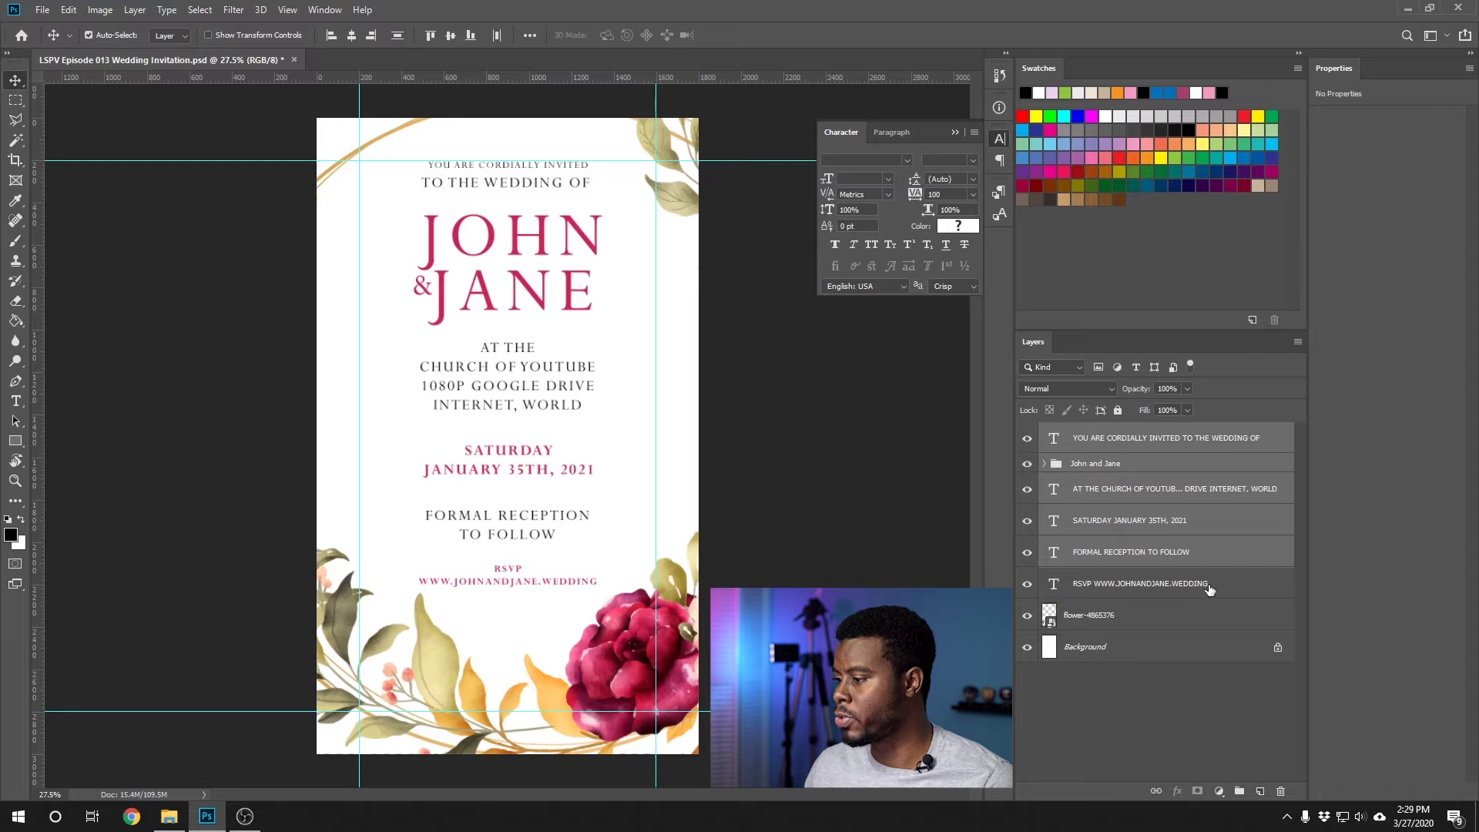
ctrl+click(1207, 587)
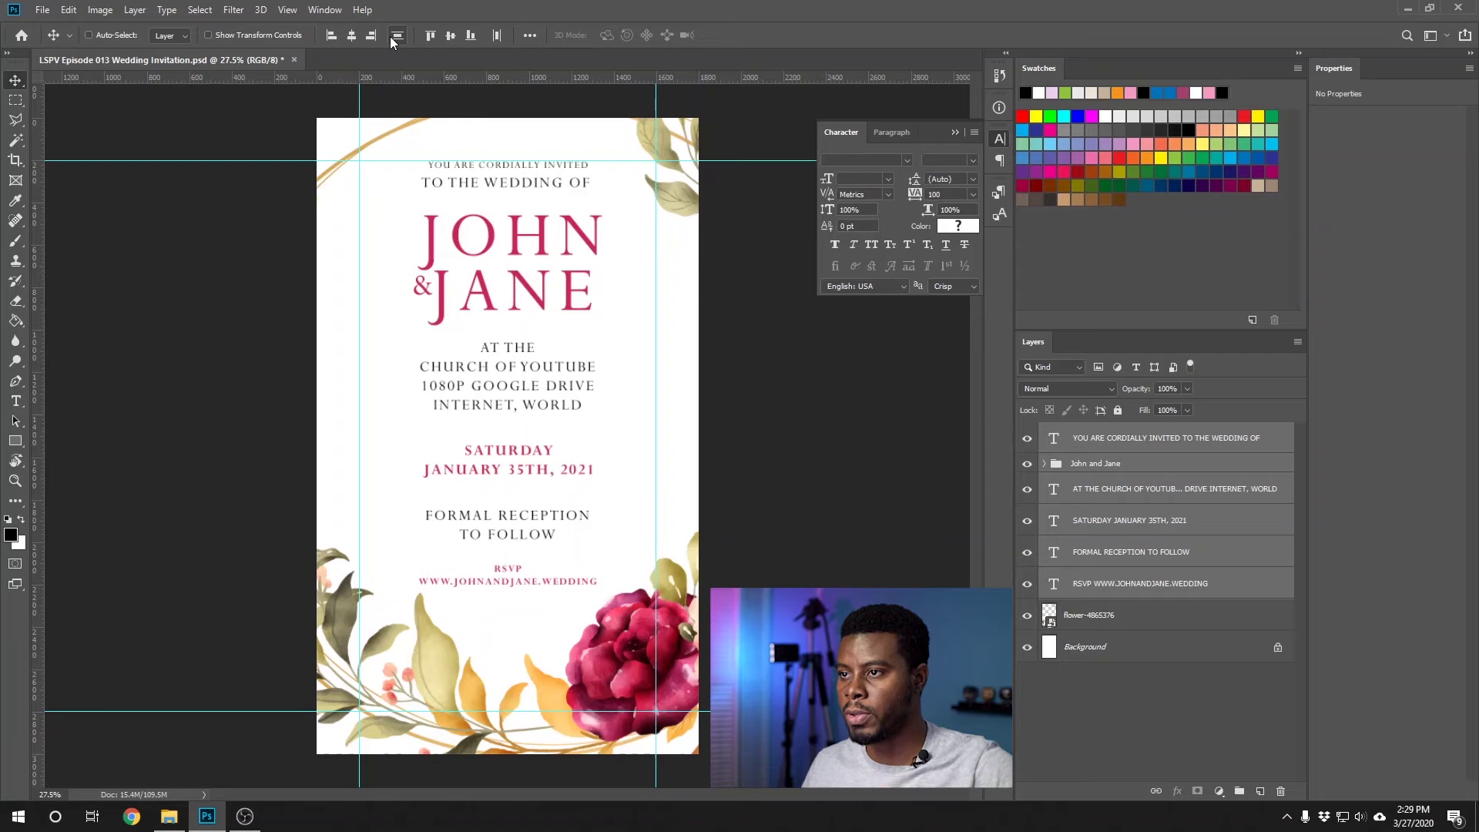
click(391, 41)
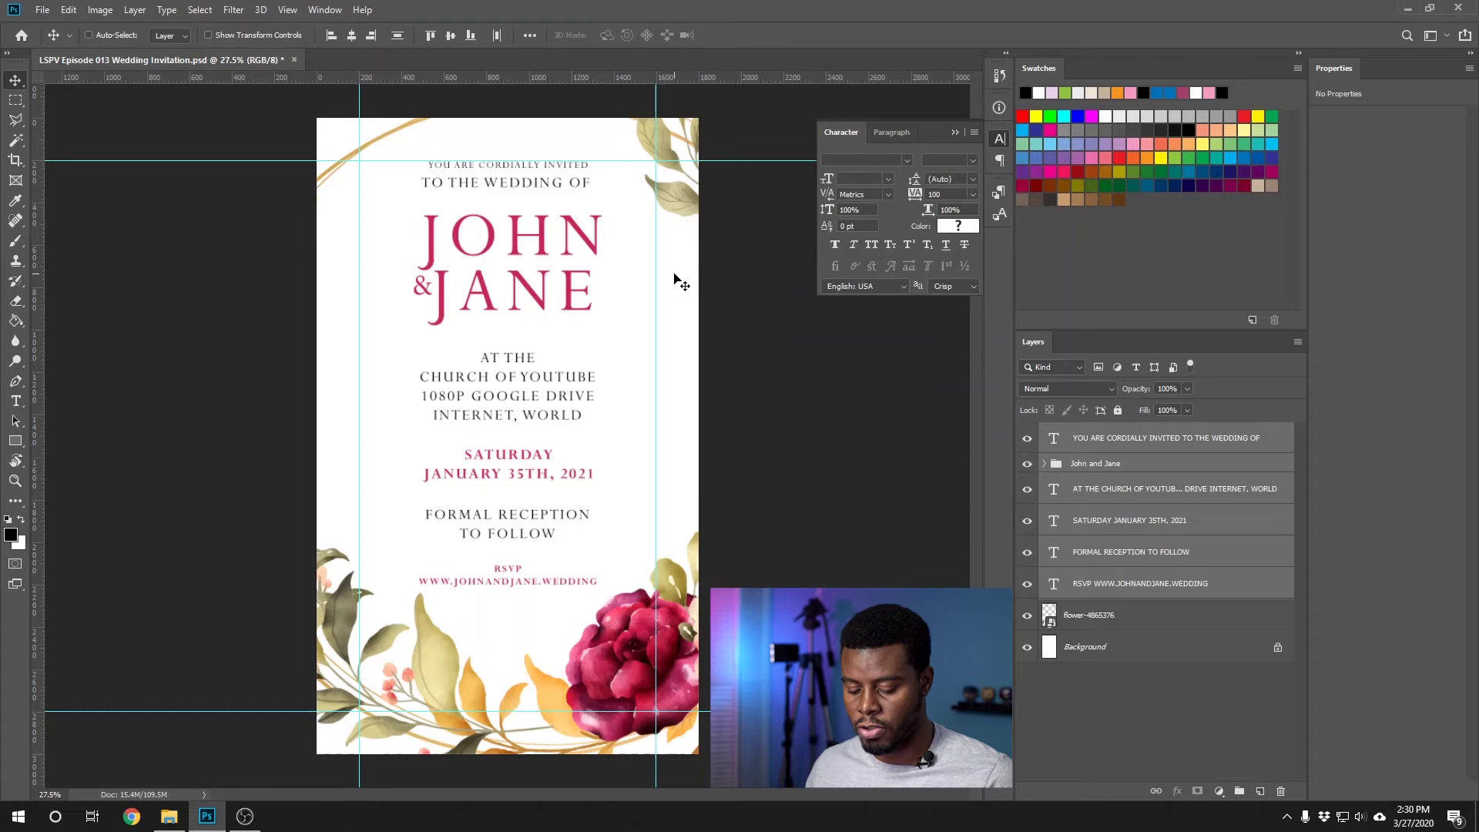
Save the layered wedding invitation document
key(ctrl)
key(ctrl+s)
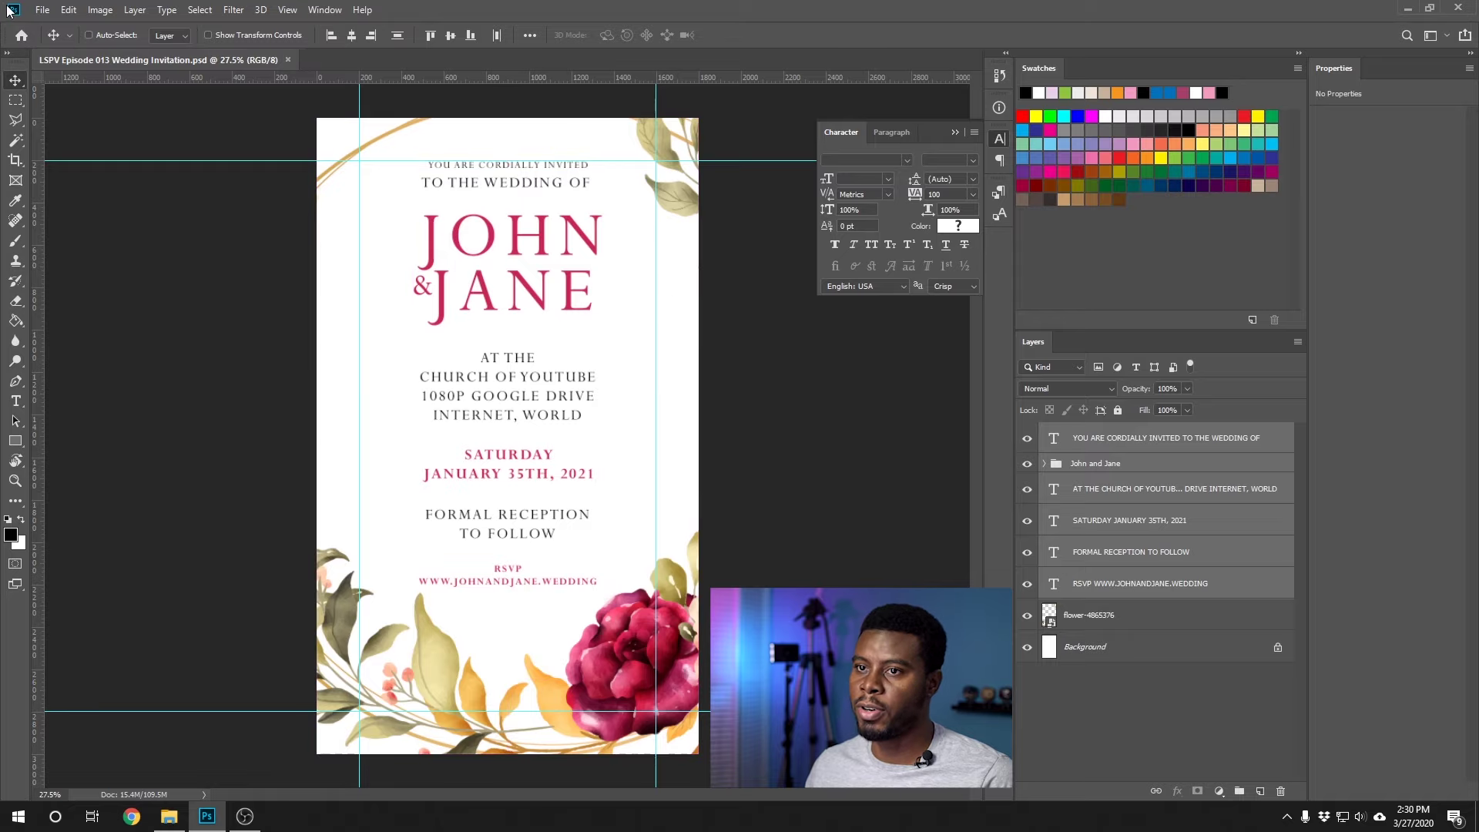
click(42, 10)
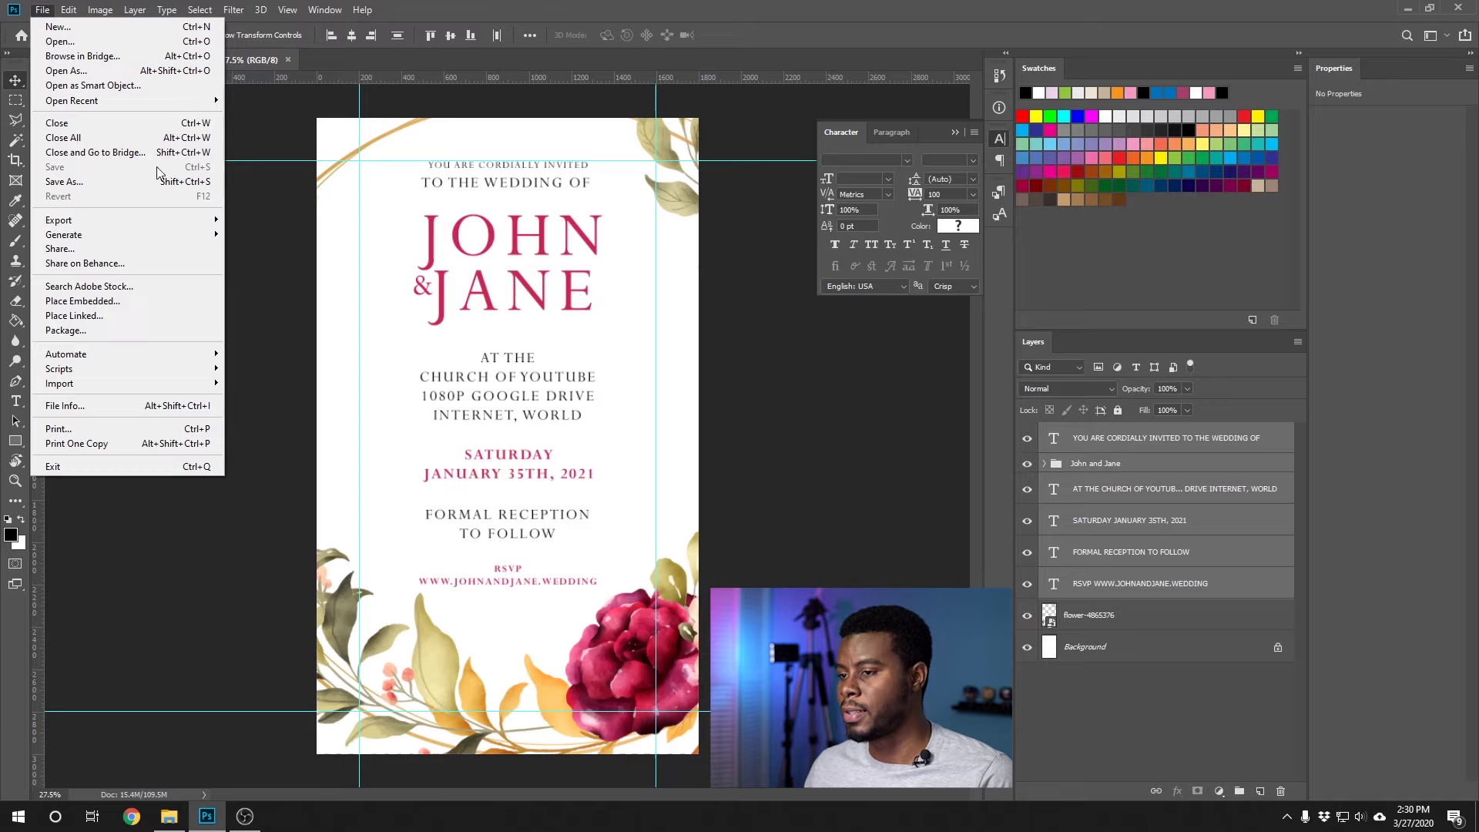
click(254, 241)
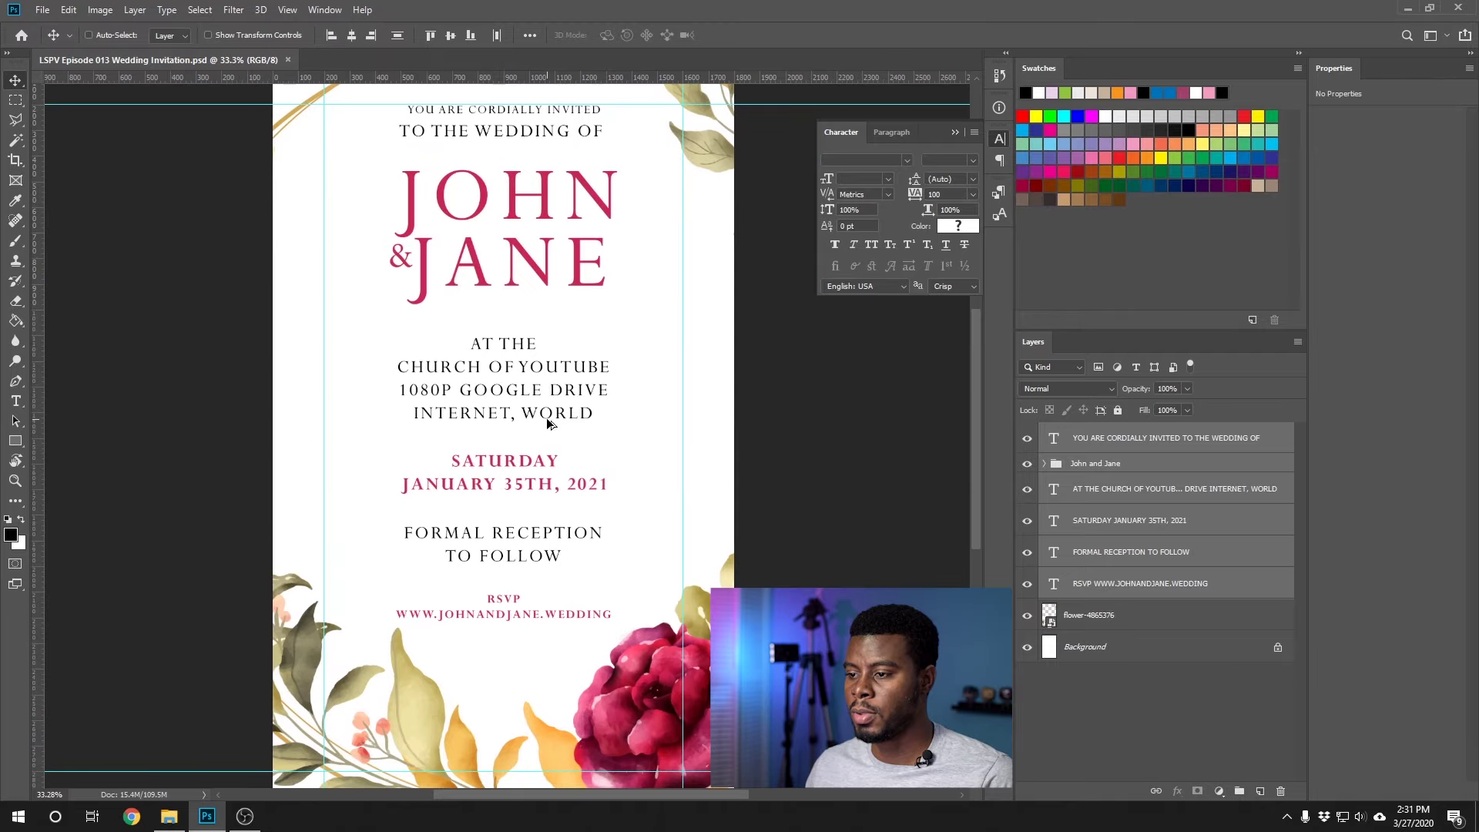
scroll(546, 423, up, 2)
scroll(549, 422, down, 3)
scroll(549, 420, up, 3)
scroll(548, 420, down, 2)
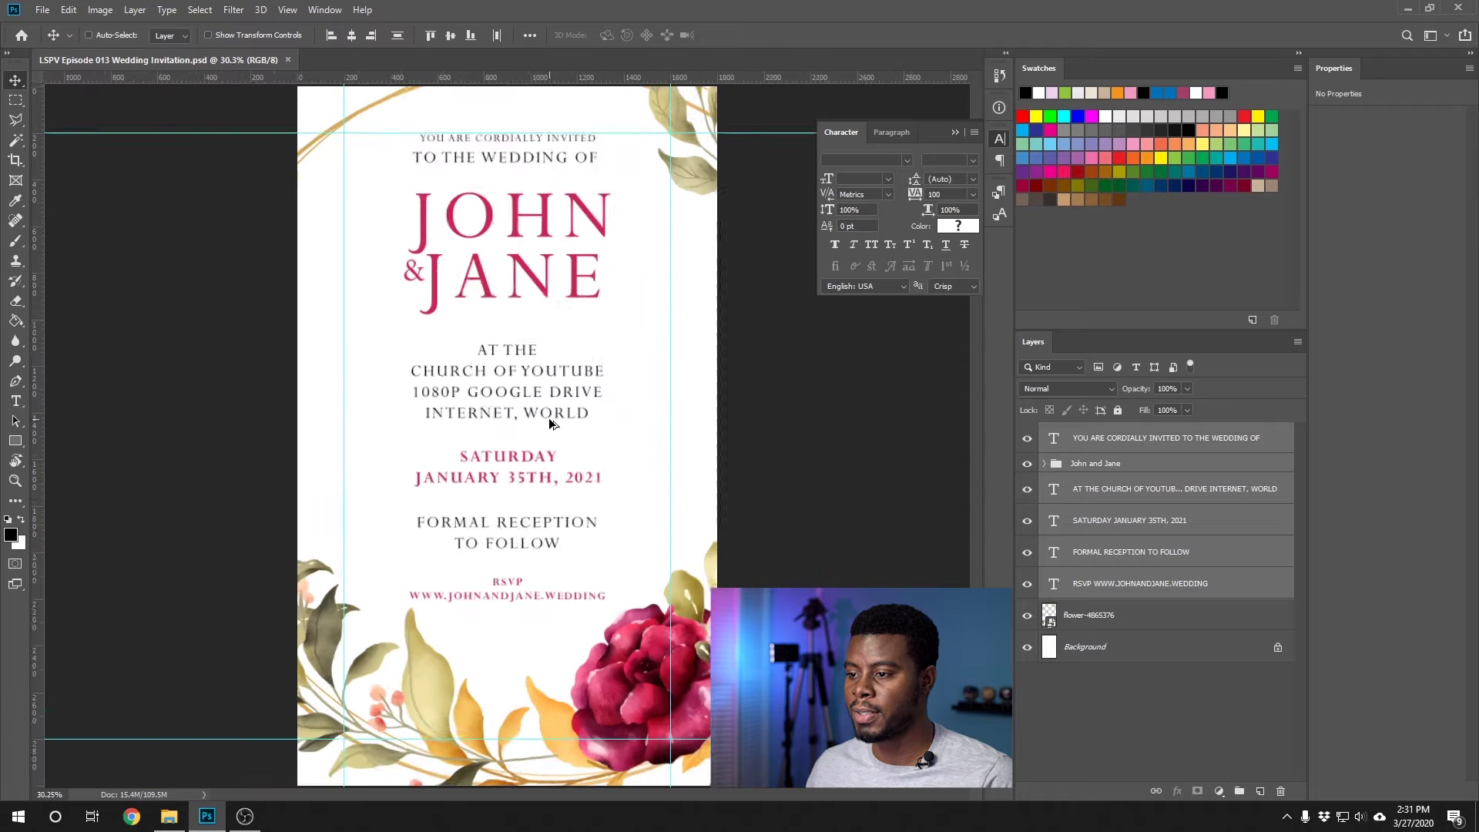
scroll(549, 418, up, 5)
scroll(481, 405, down, 5)
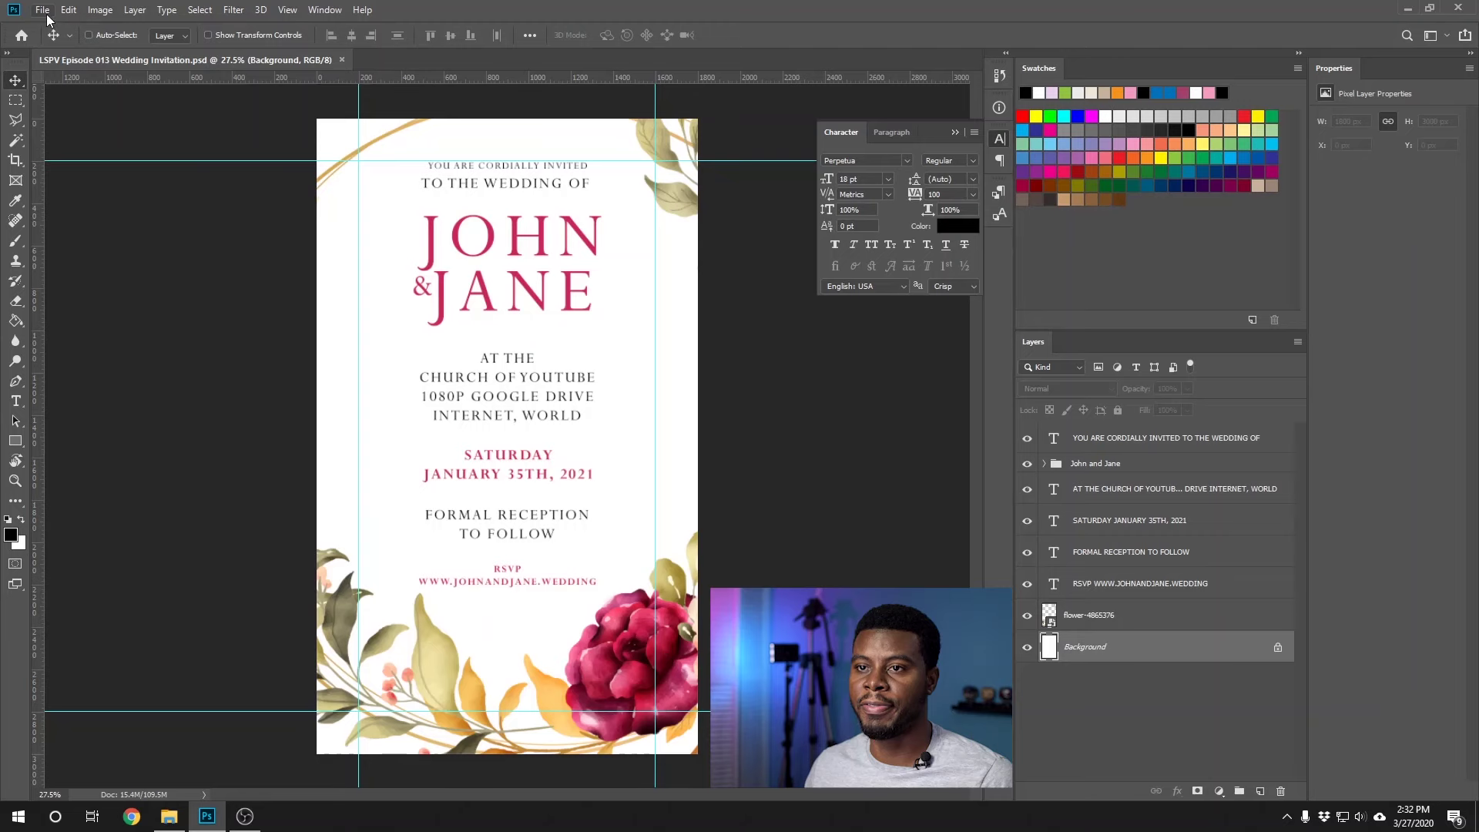
Save a JPEG copy named LSPV Episode 013 Wedding Invitation in the LSPV folder with Maximum quality 12 and Baseline ("Standard") format
click(44, 10)
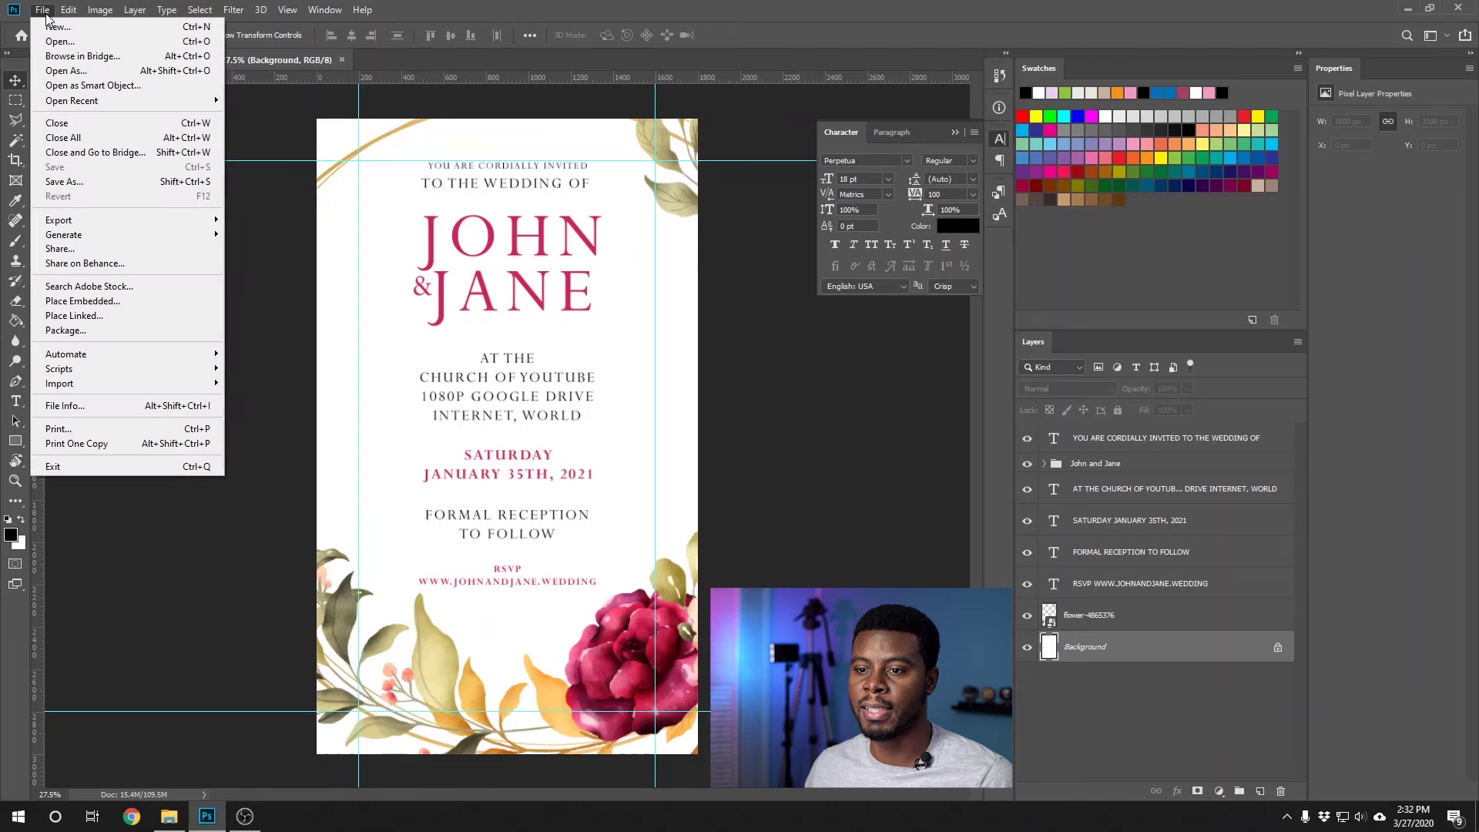
click(106, 180)
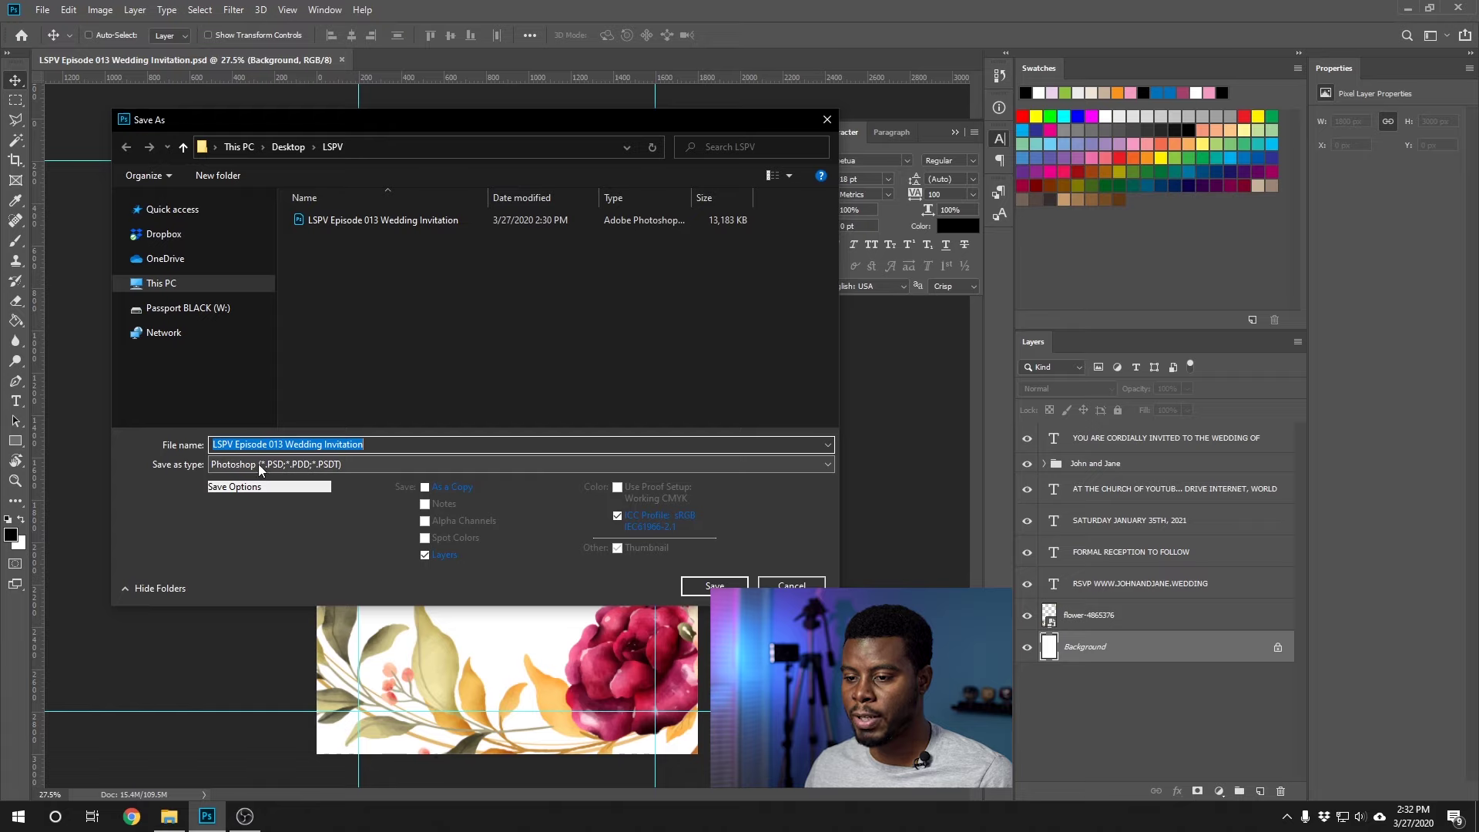
click(348, 465)
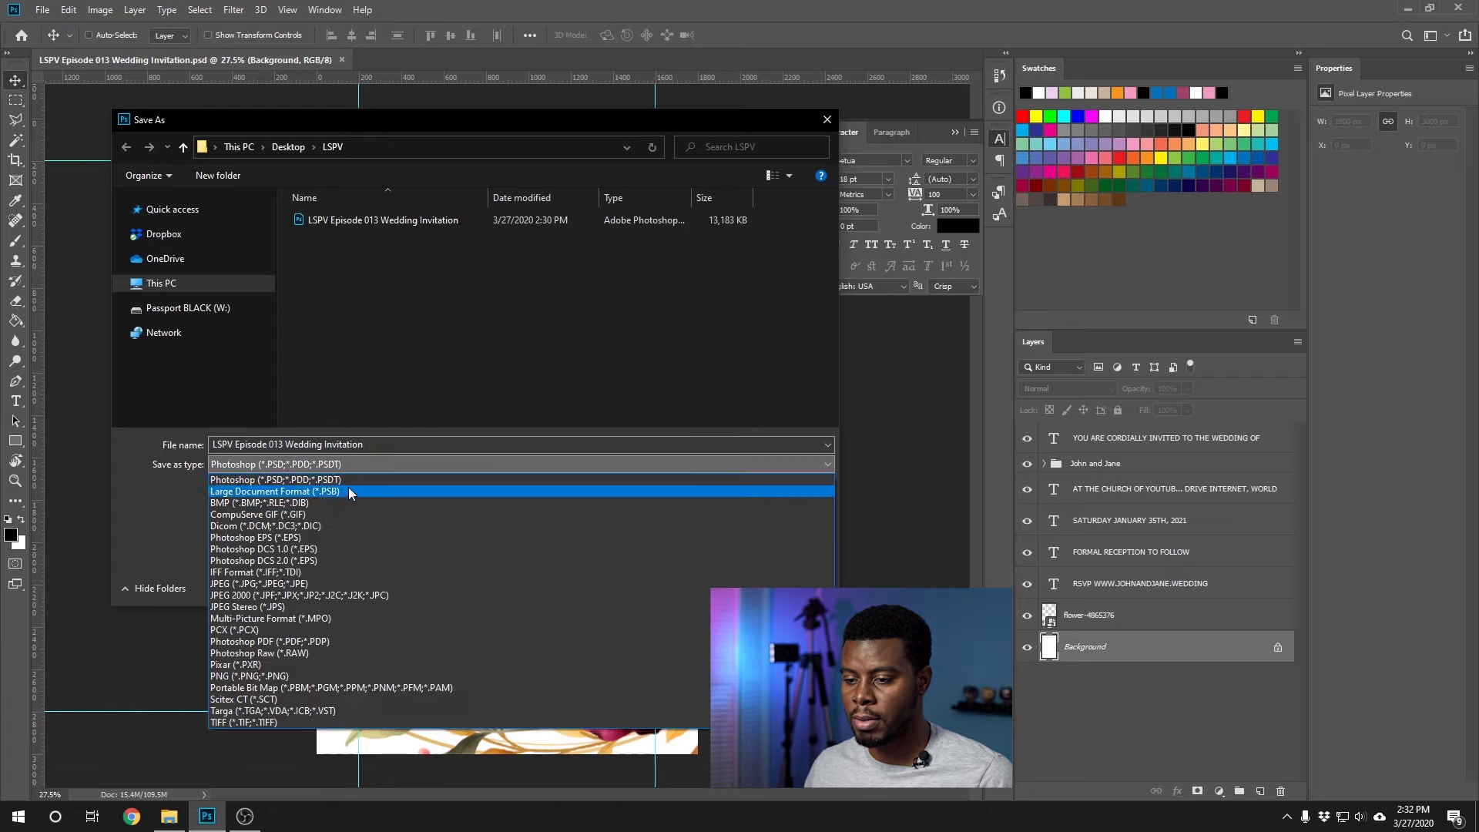
click(345, 581)
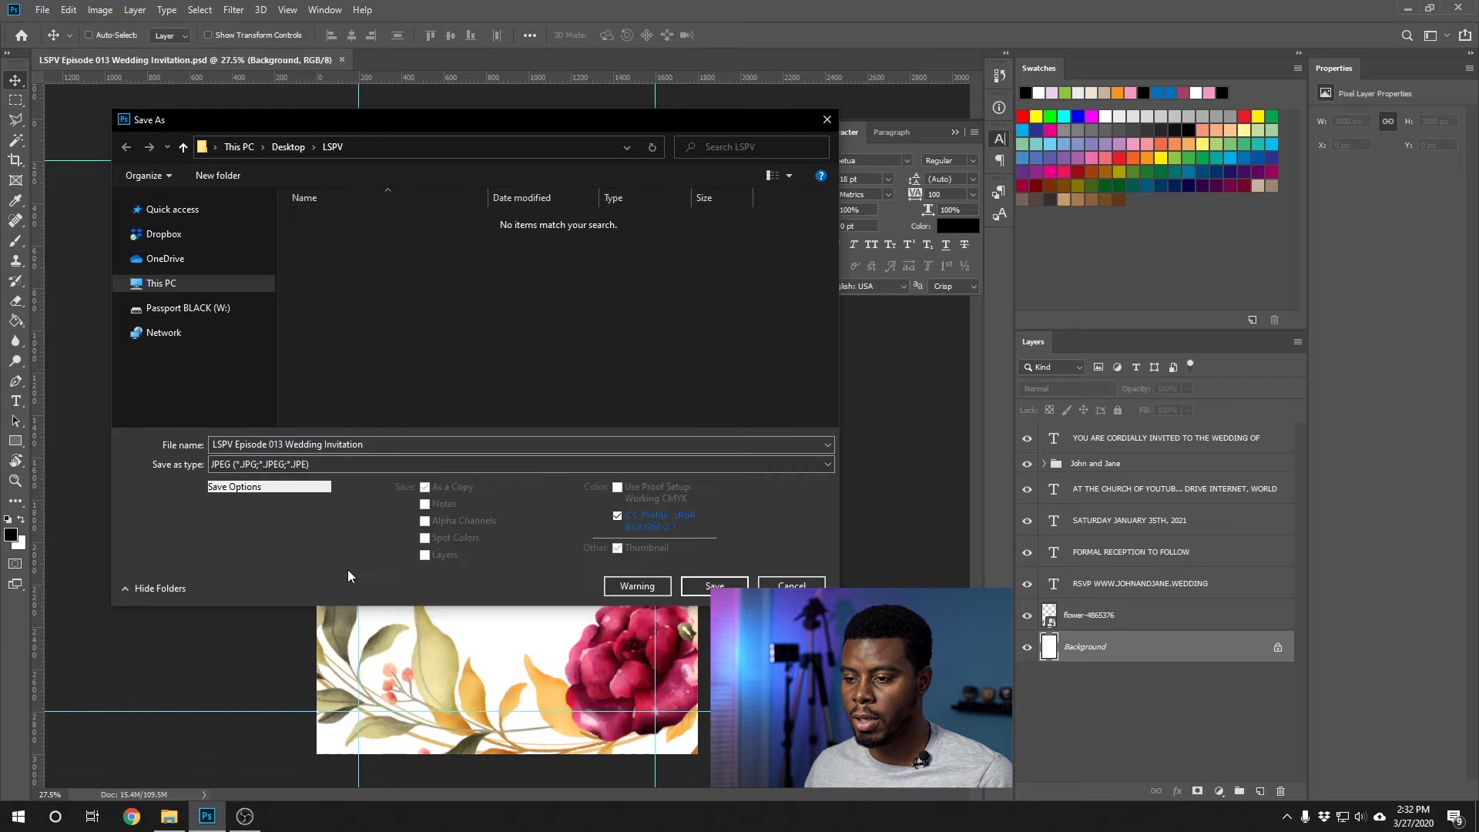
click(371, 466)
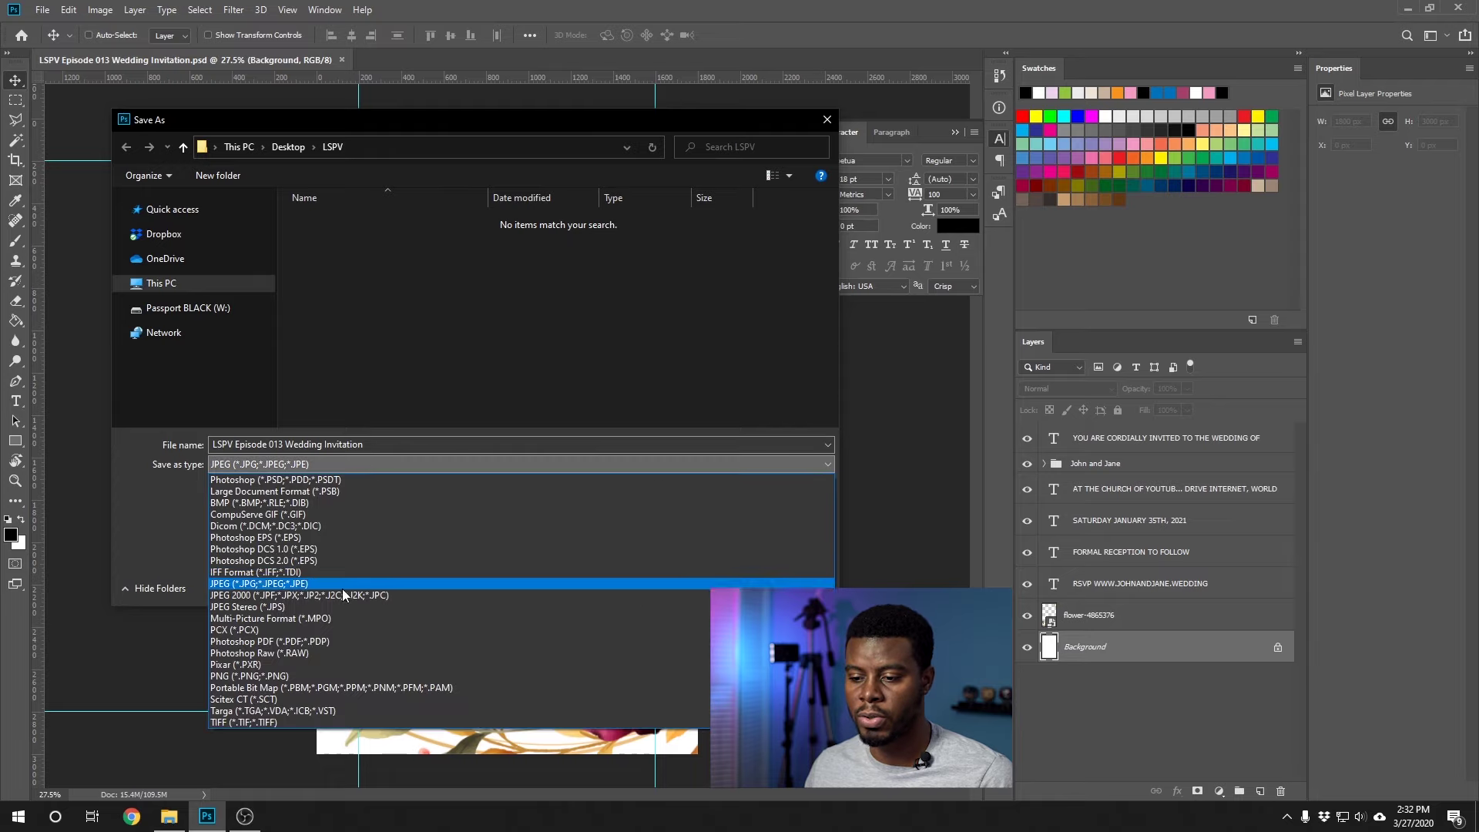
click(183, 479)
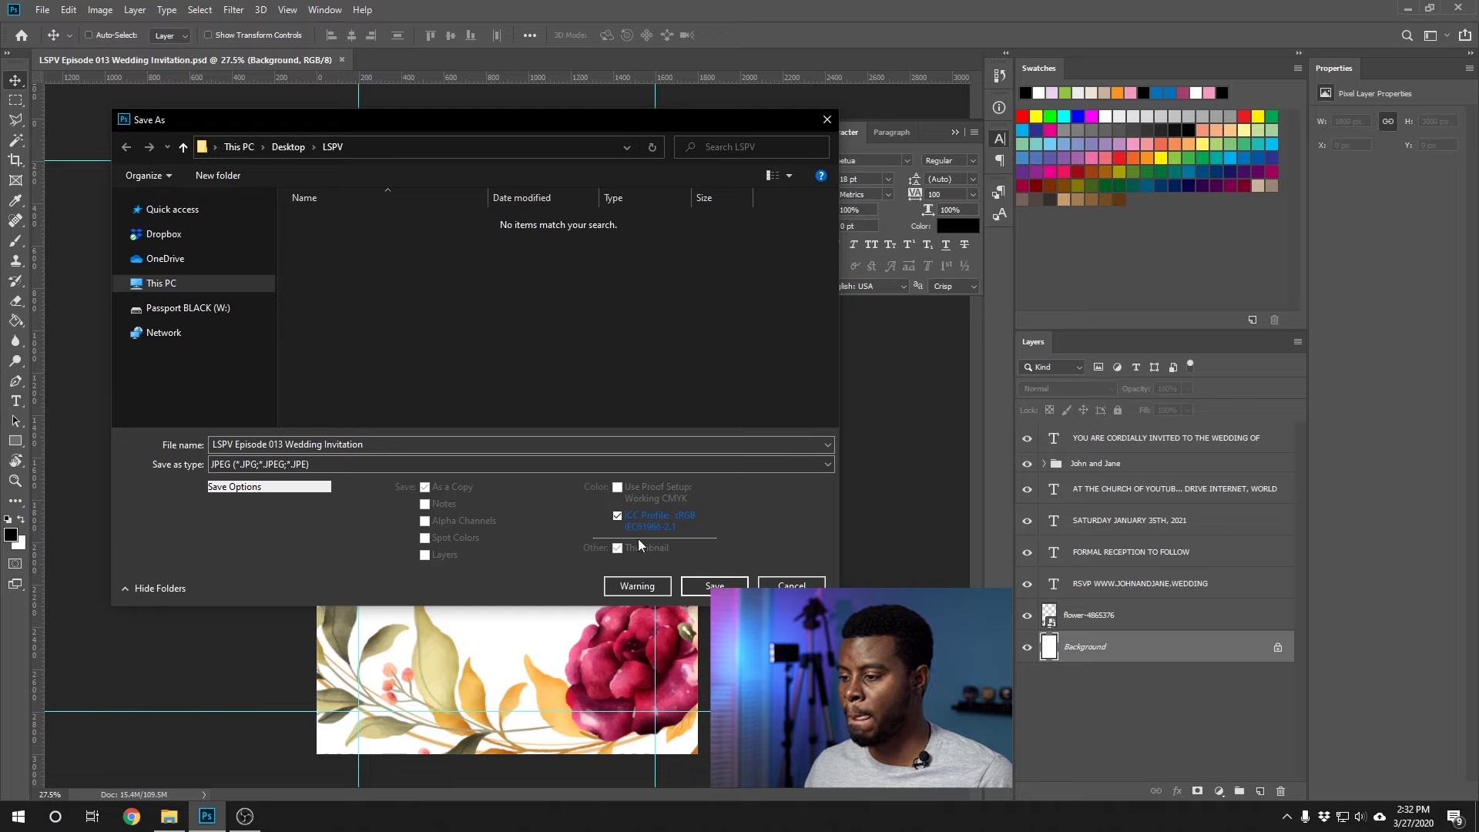
click(715, 585)
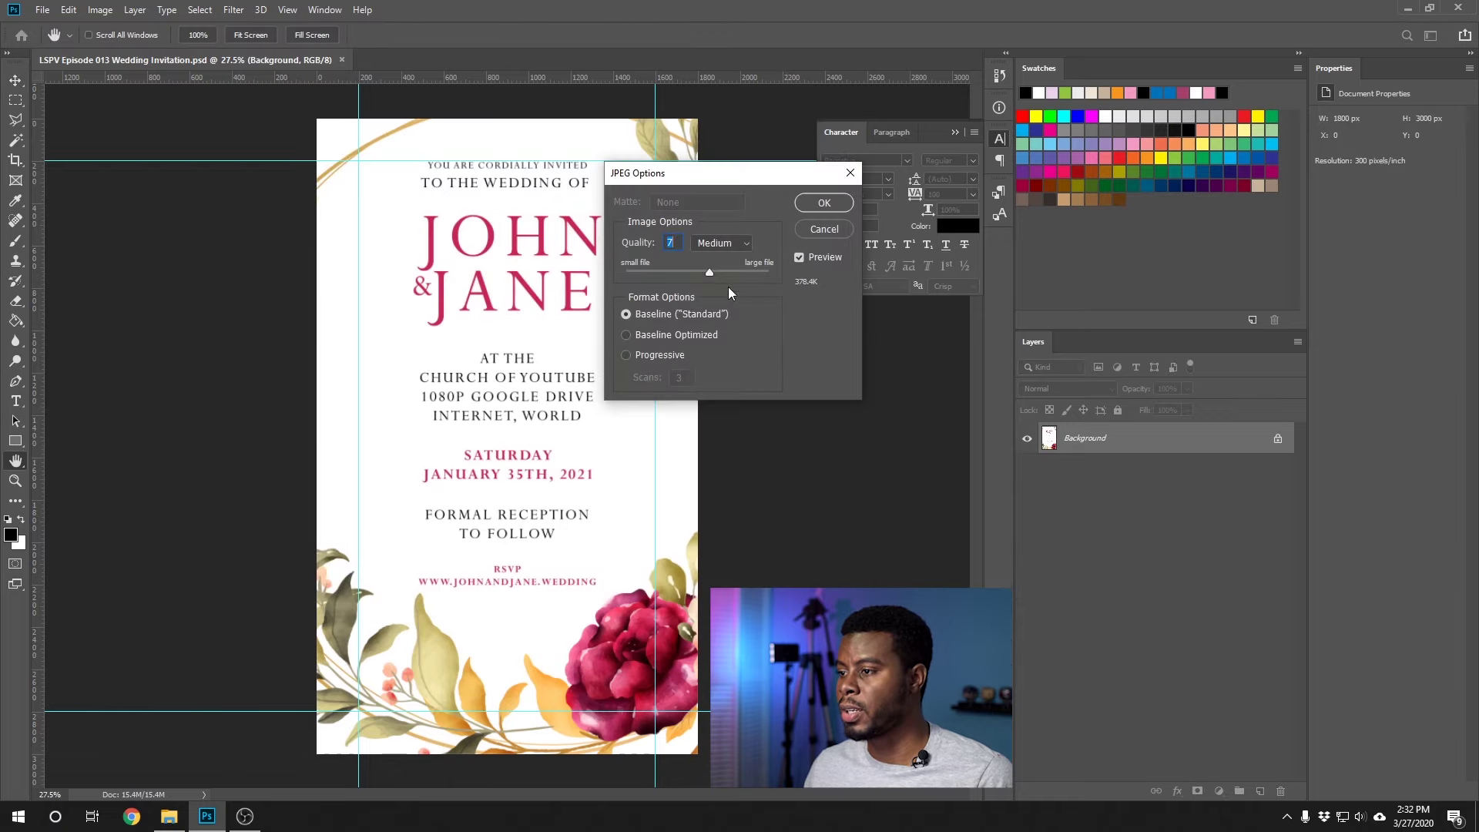
drag(709, 271, 719, 276)
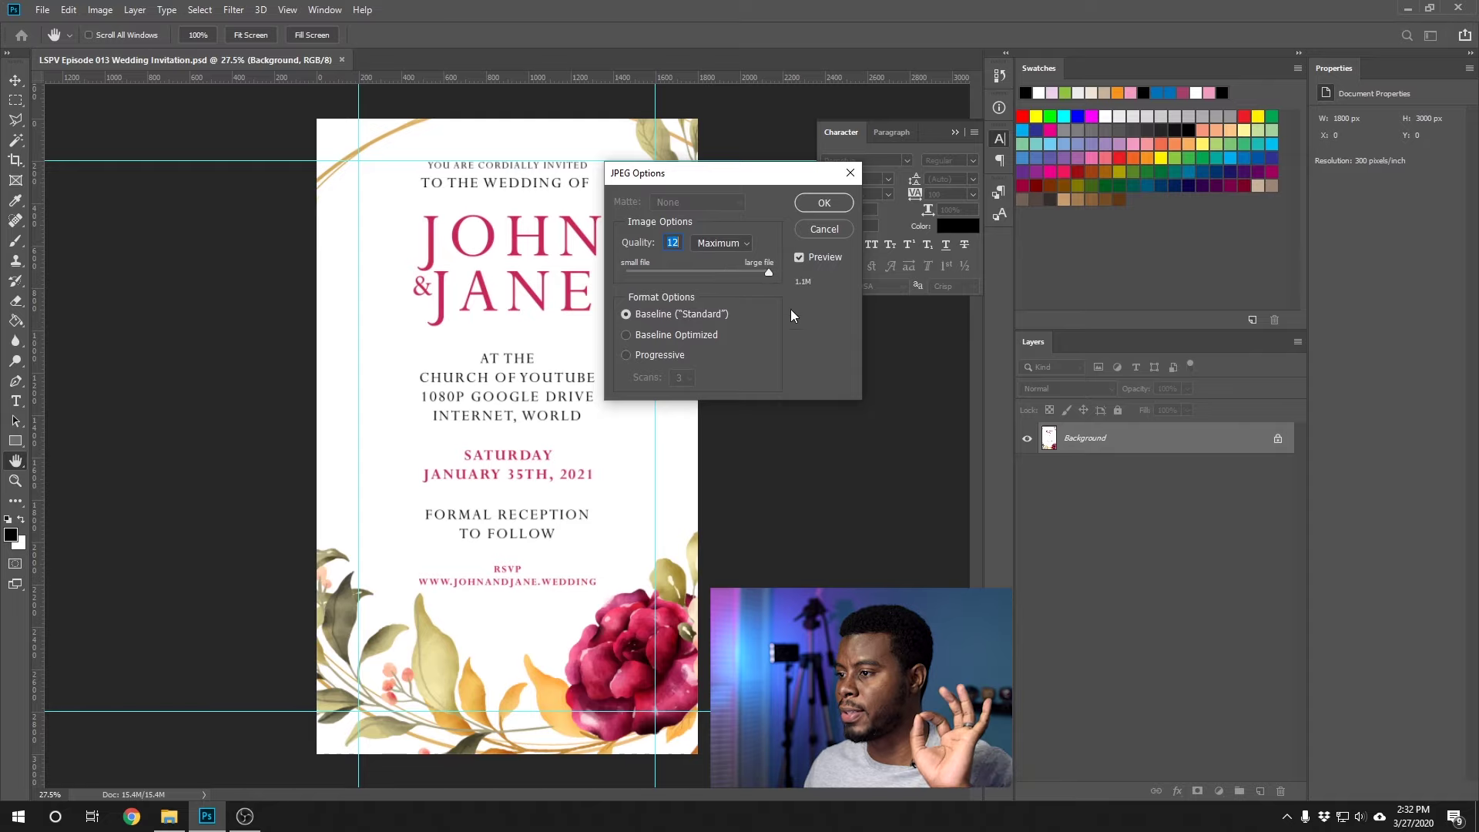
click(823, 204)
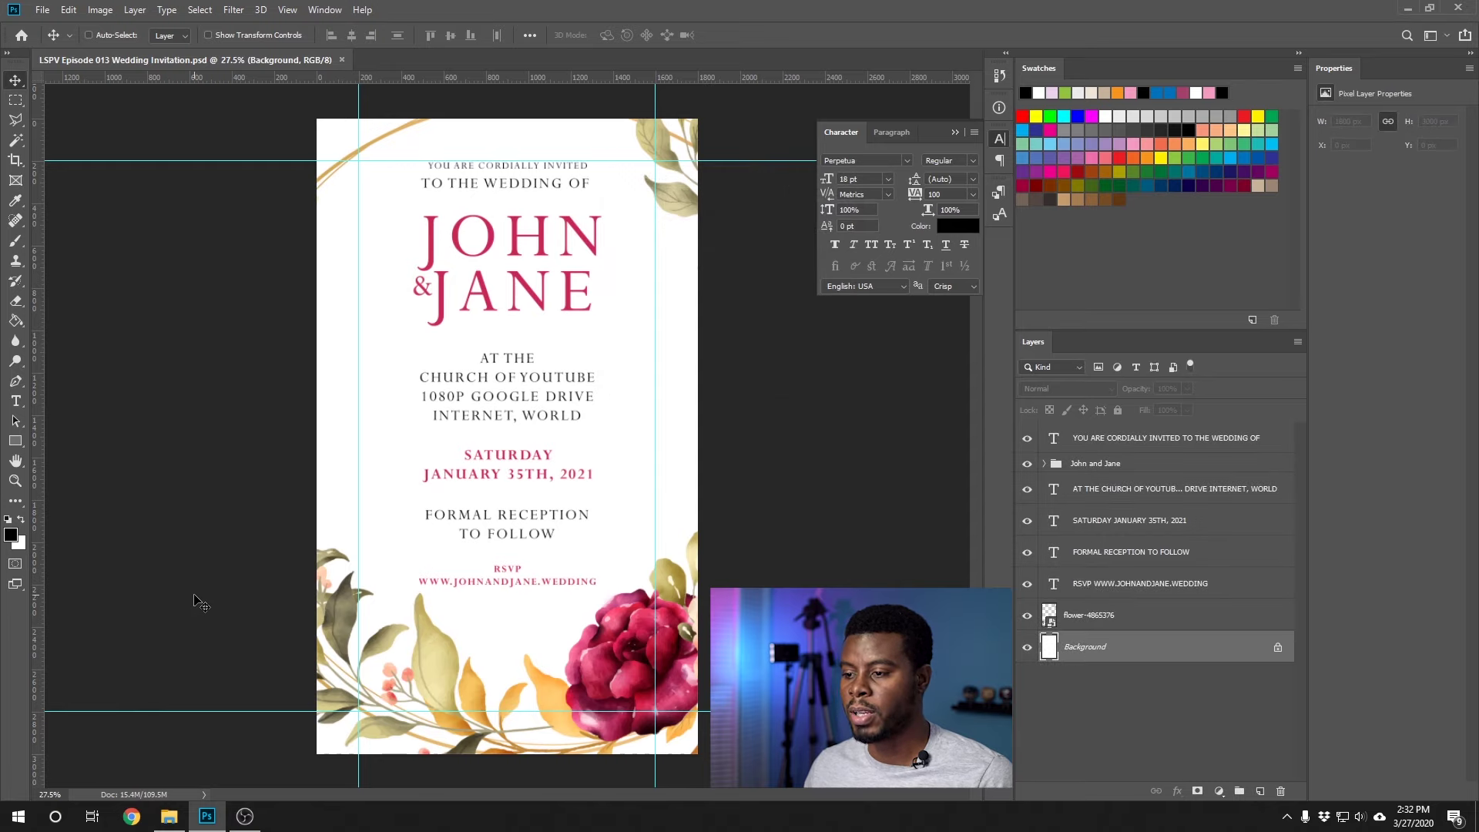
Switch to File Explorer, open the LSPV Episode 013 Wedding Invitation JPG in Windows Photo Viewer and show it full screen
click(169, 815)
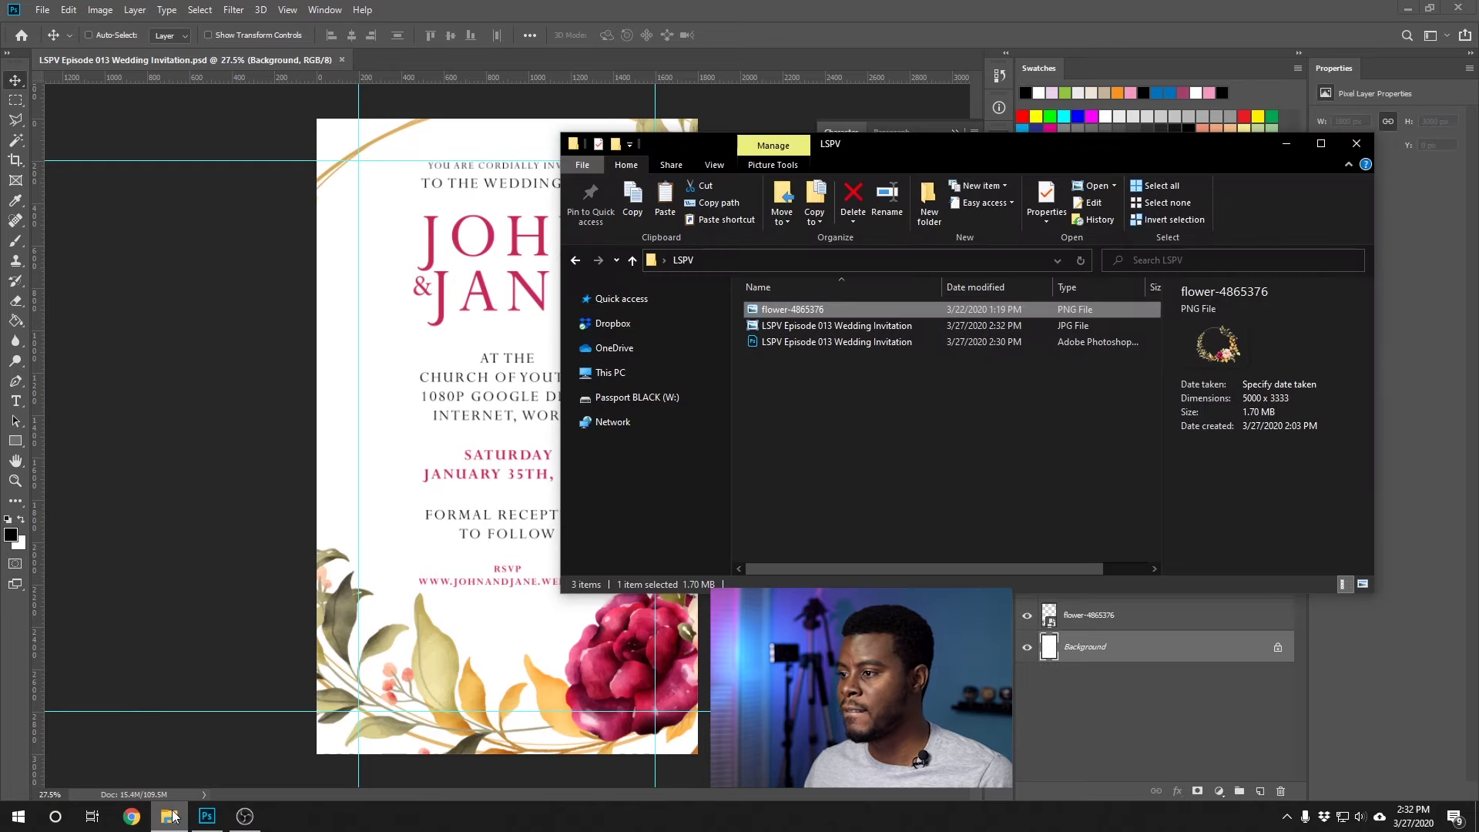
double_click(878, 325)
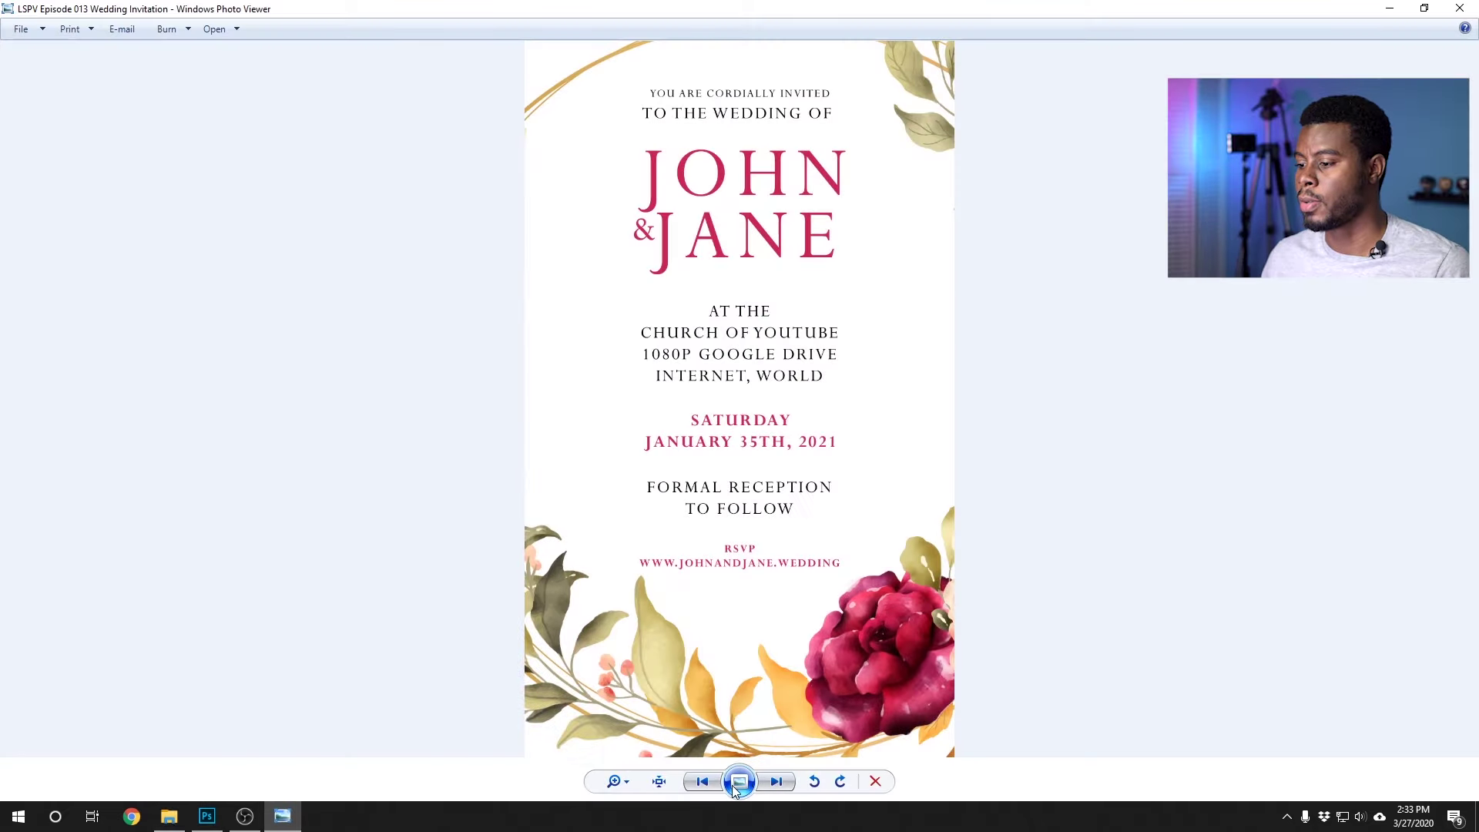
click(738, 781)
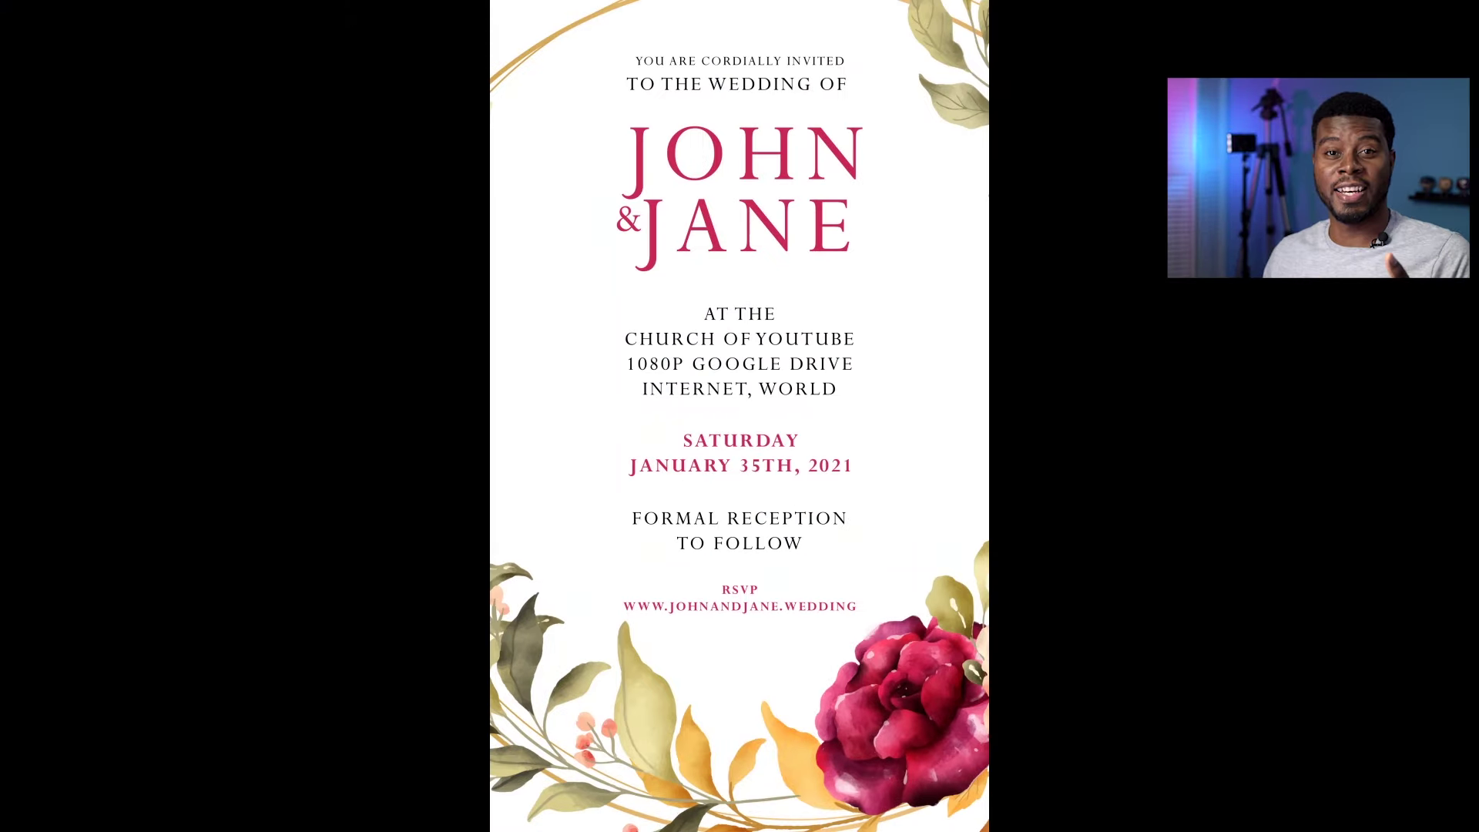